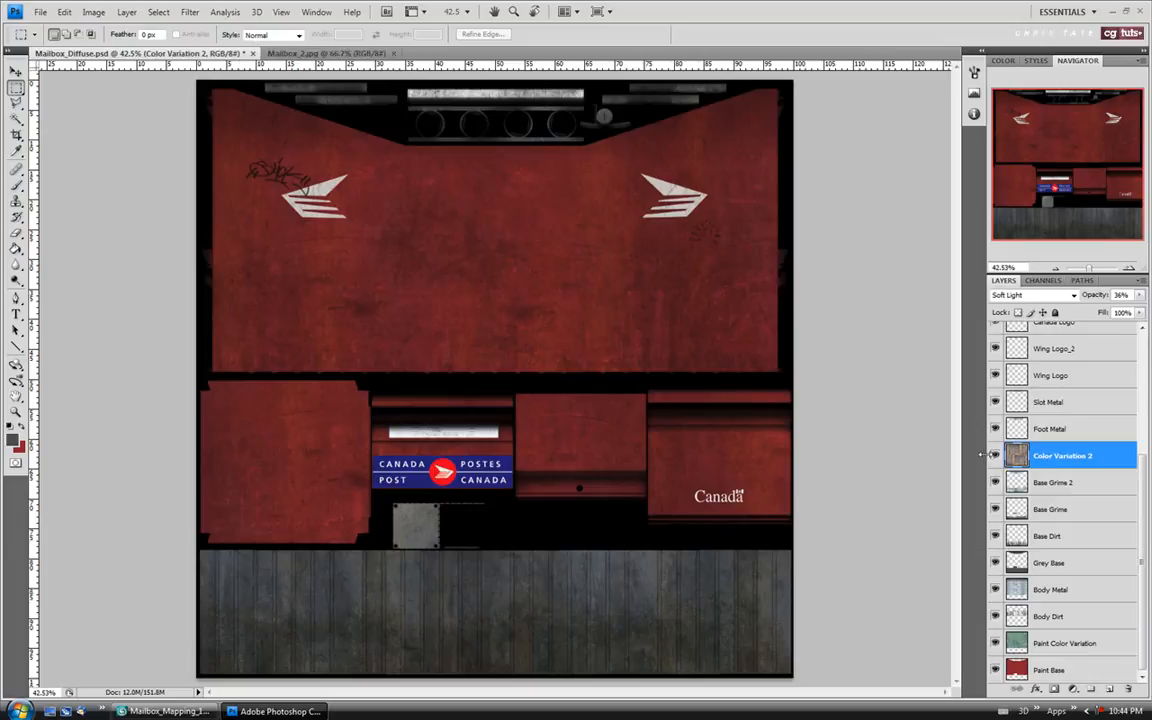
Check the Color Variation 2 layer hidden and shown, and marquee-select the grey base planks together with the small metal plate
click(994, 456)
click(994, 458)
drag(474, 659, 813, 686)
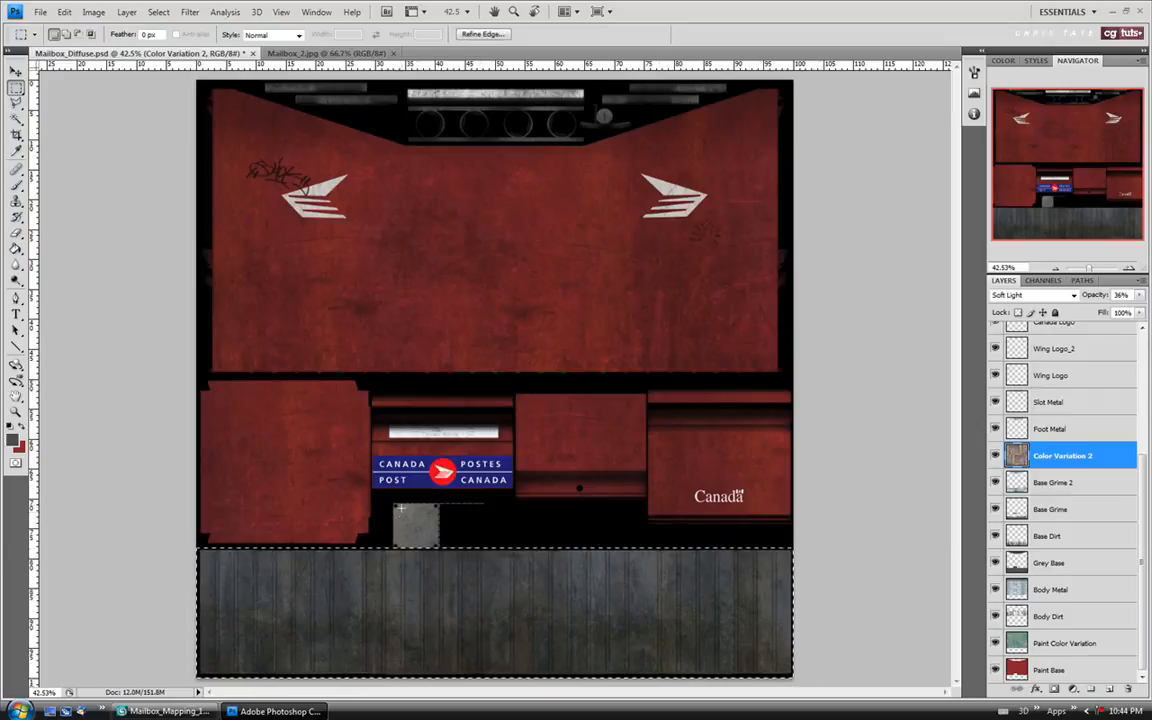
drag(387, 500, 491, 549)
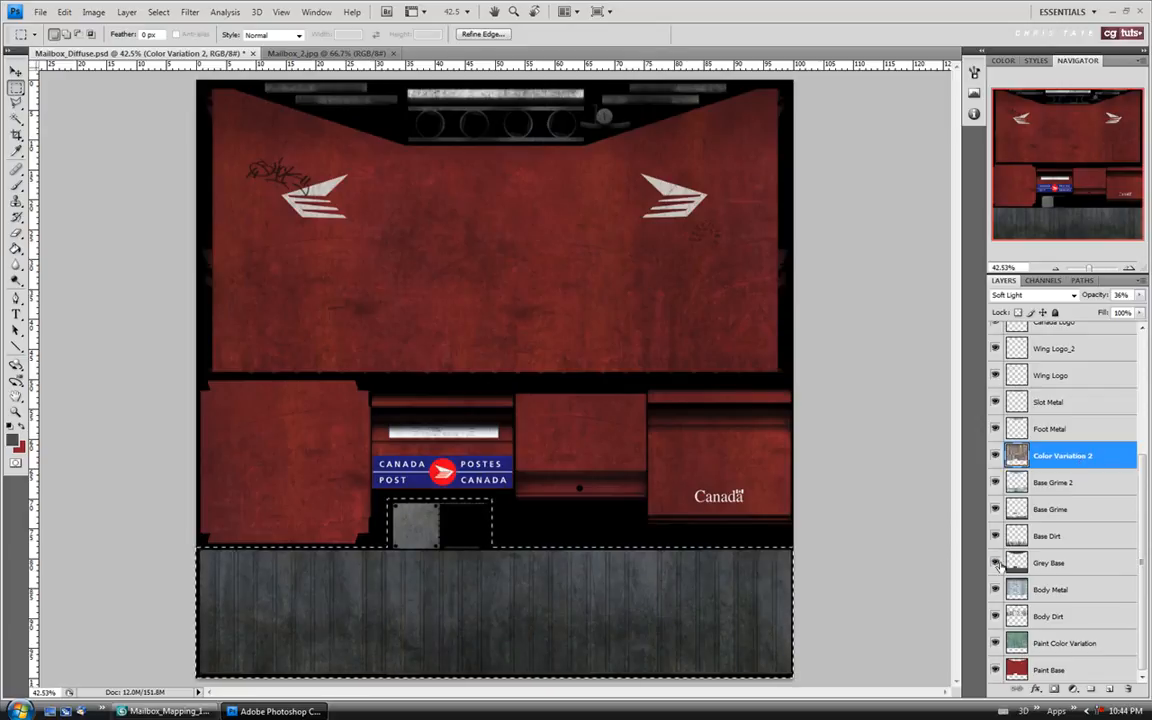
key(ctrl+d)
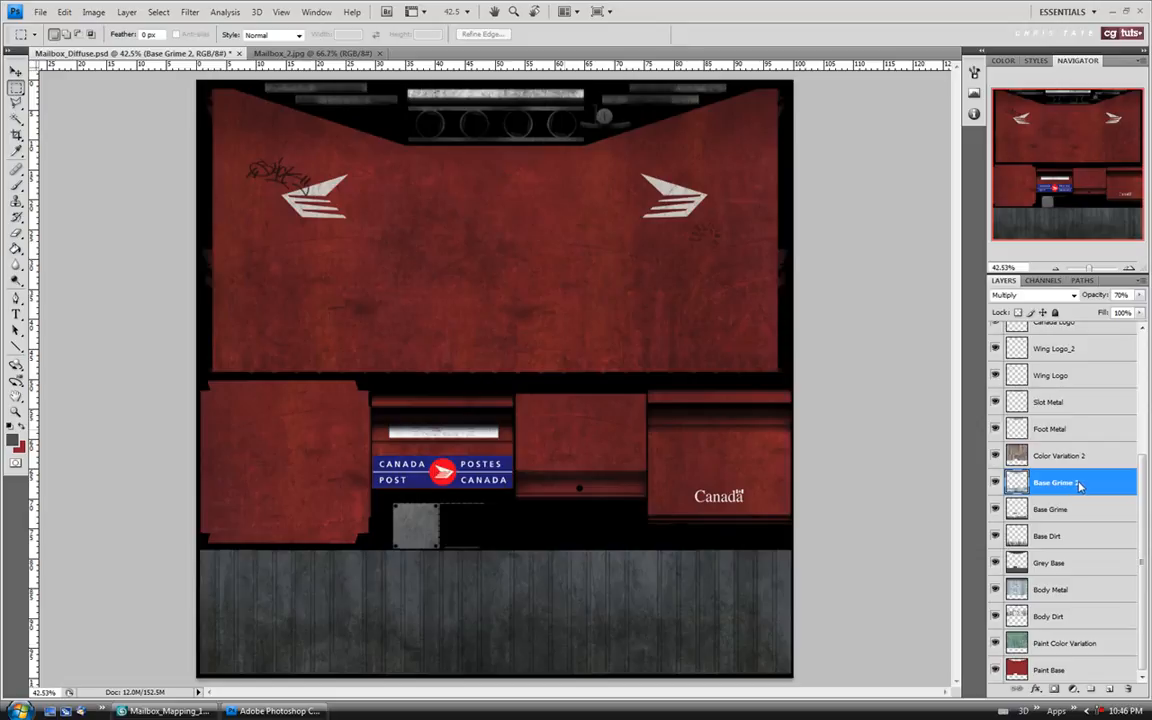
Check the Base Dirt layer's effect by toggling its visibility, and activate the Eraser tool for that layer
key(alt+shift+o)
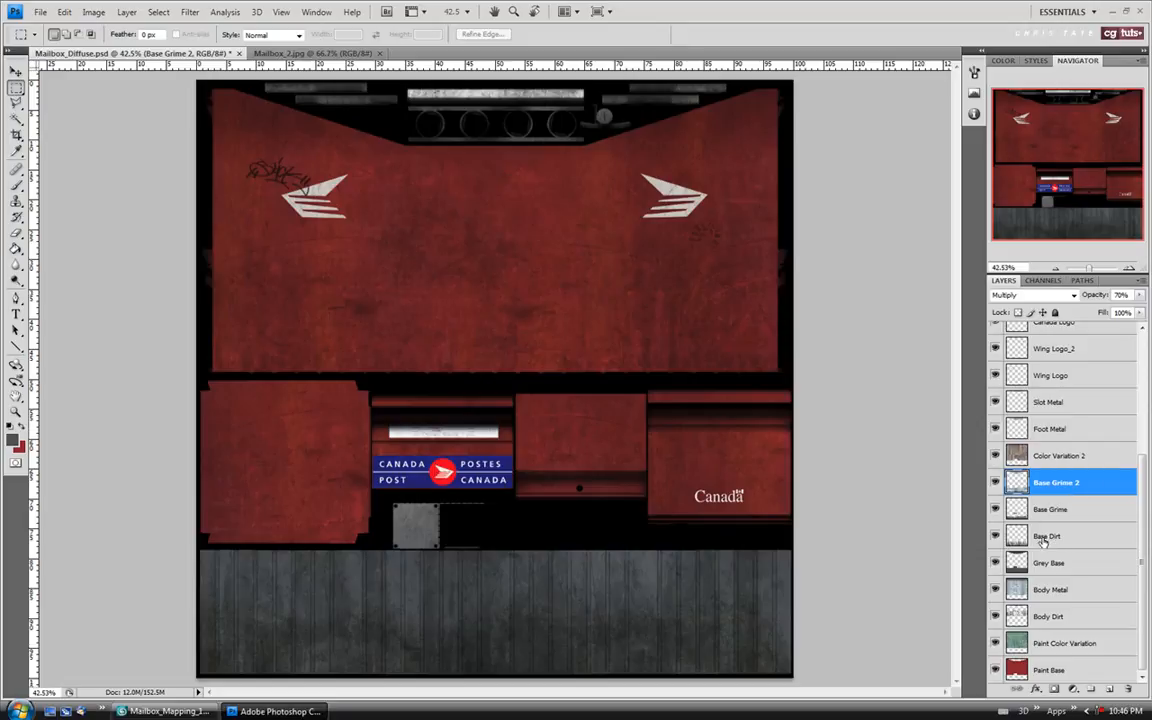
click(1045, 537)
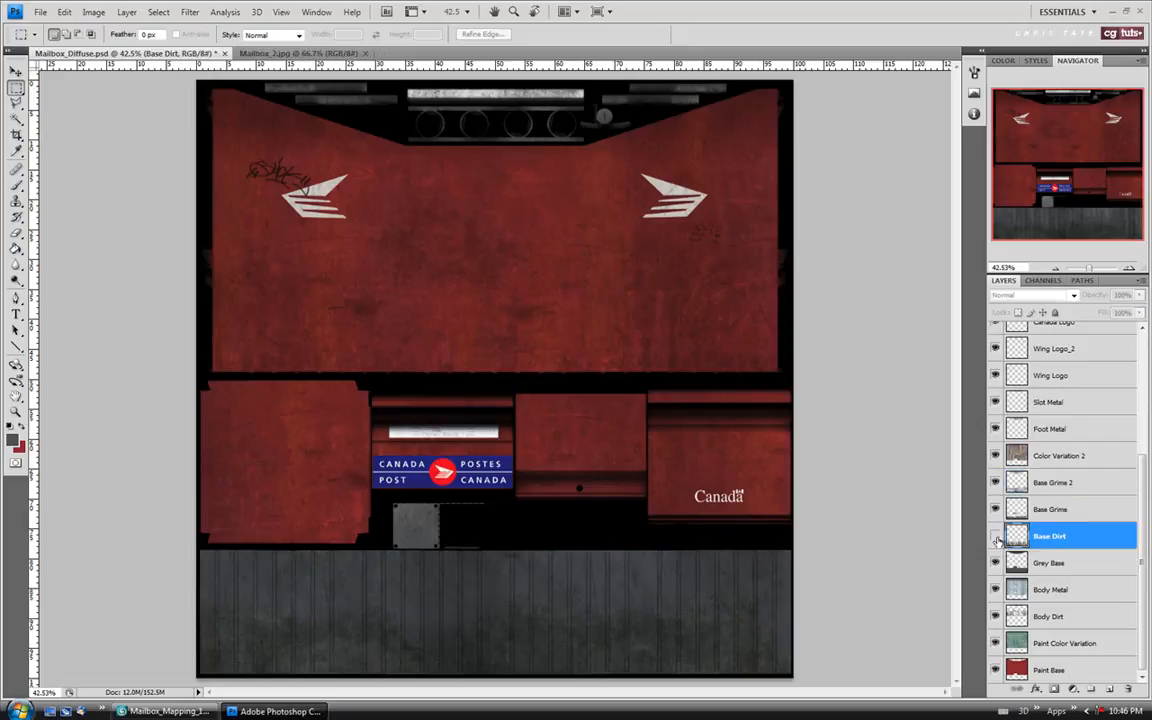
click(997, 539)
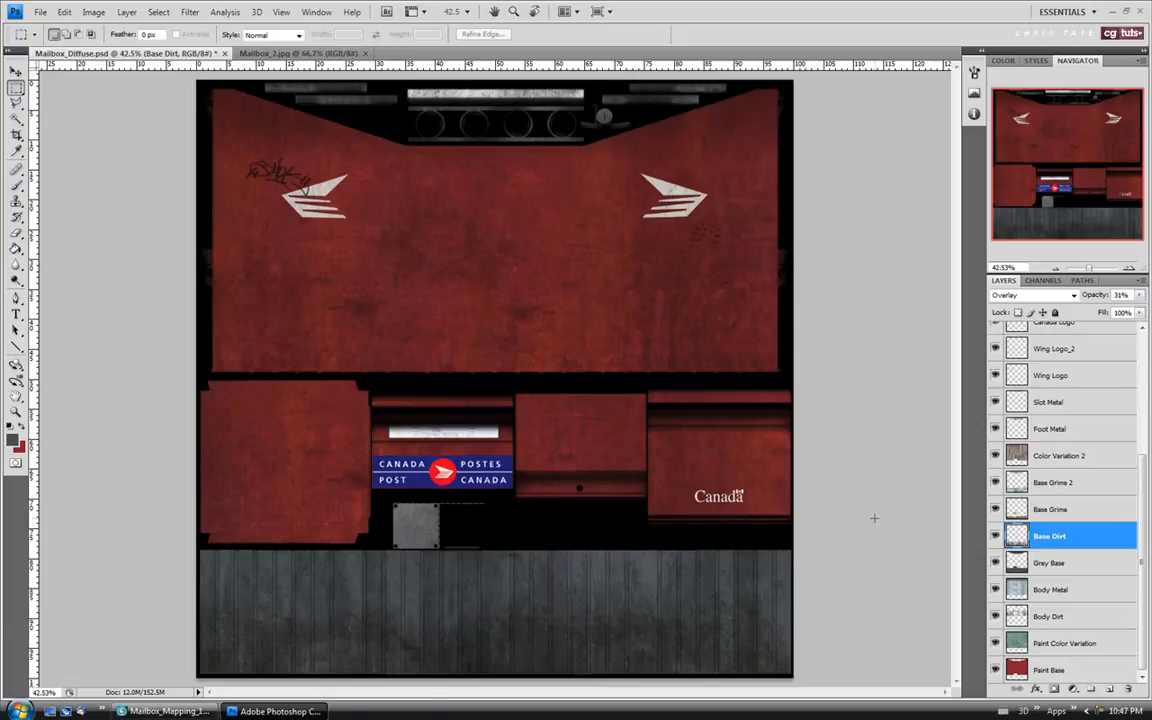
click(16, 232)
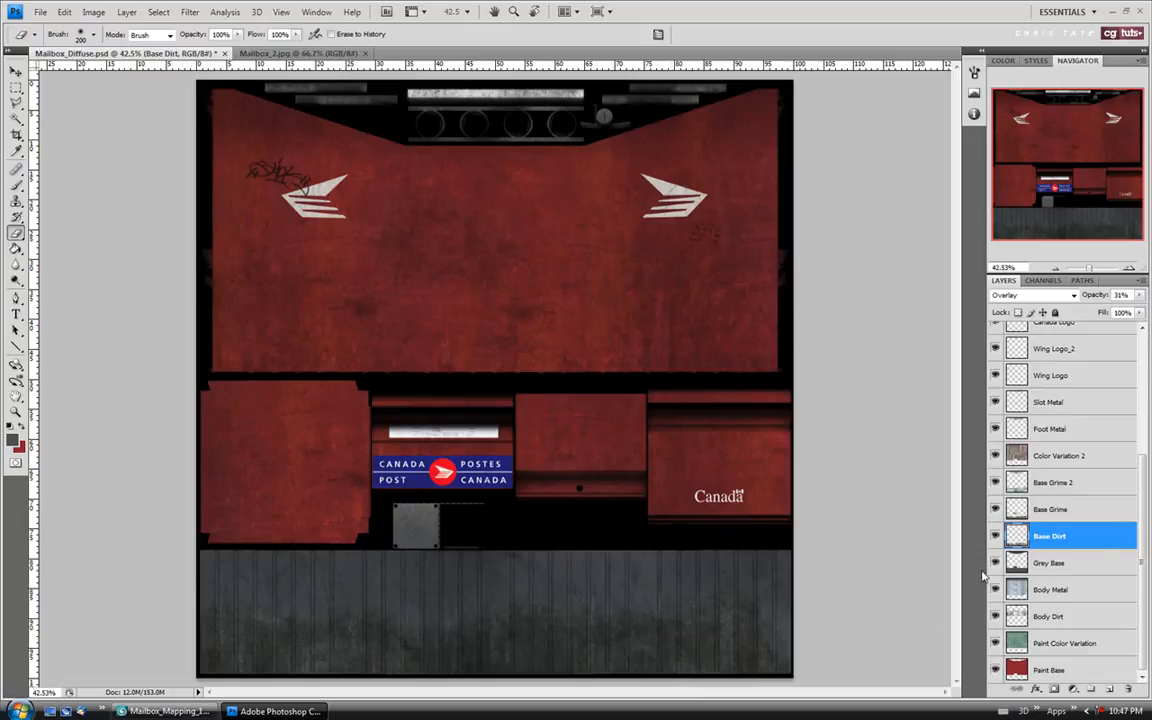
Make Color Variation 2 the active layer and save the mailbox diffuse texture
click(1058, 455)
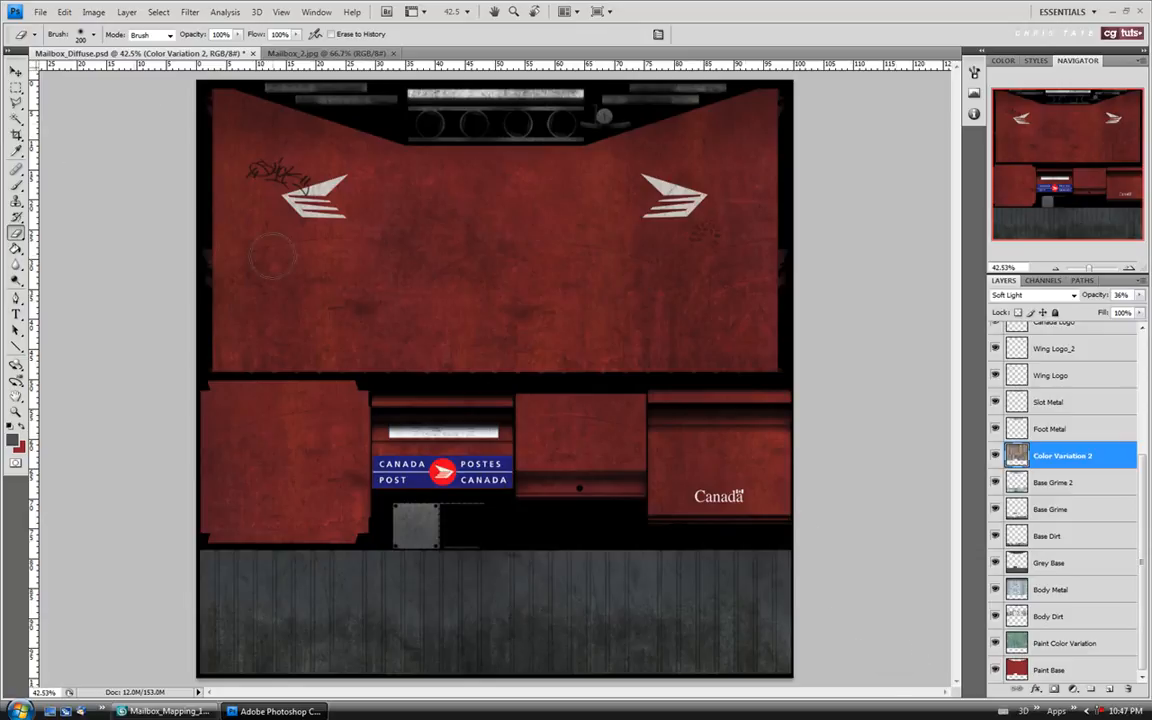
click(40, 11)
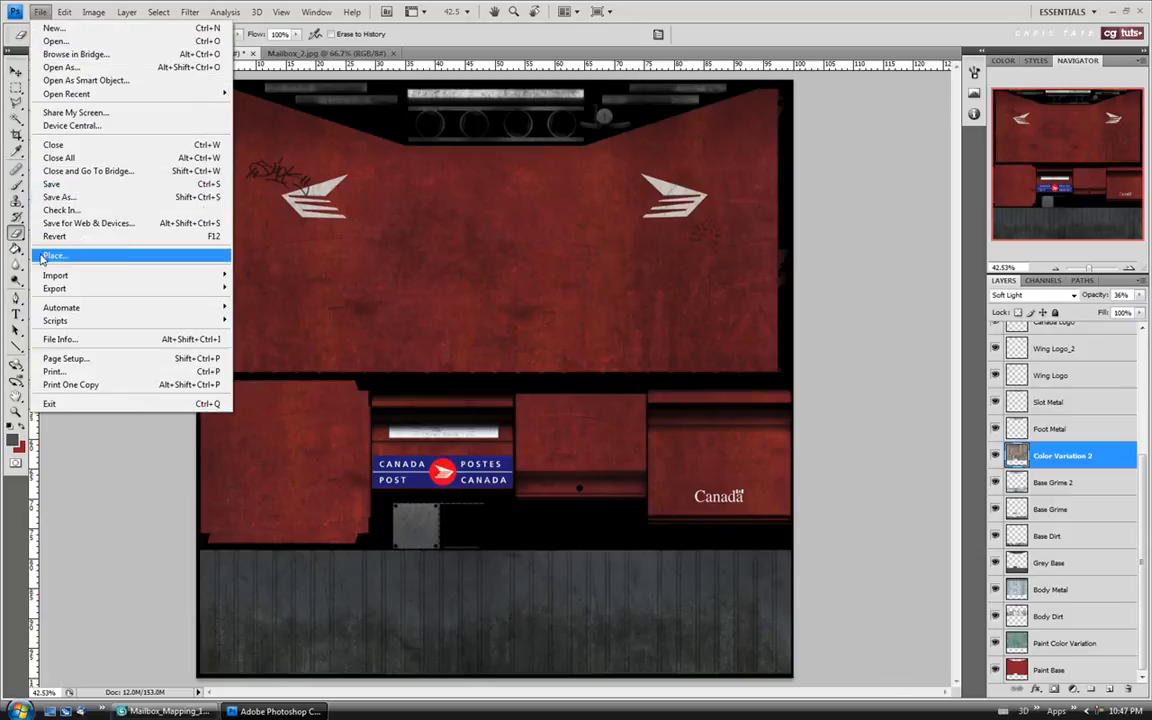
click(50, 184)
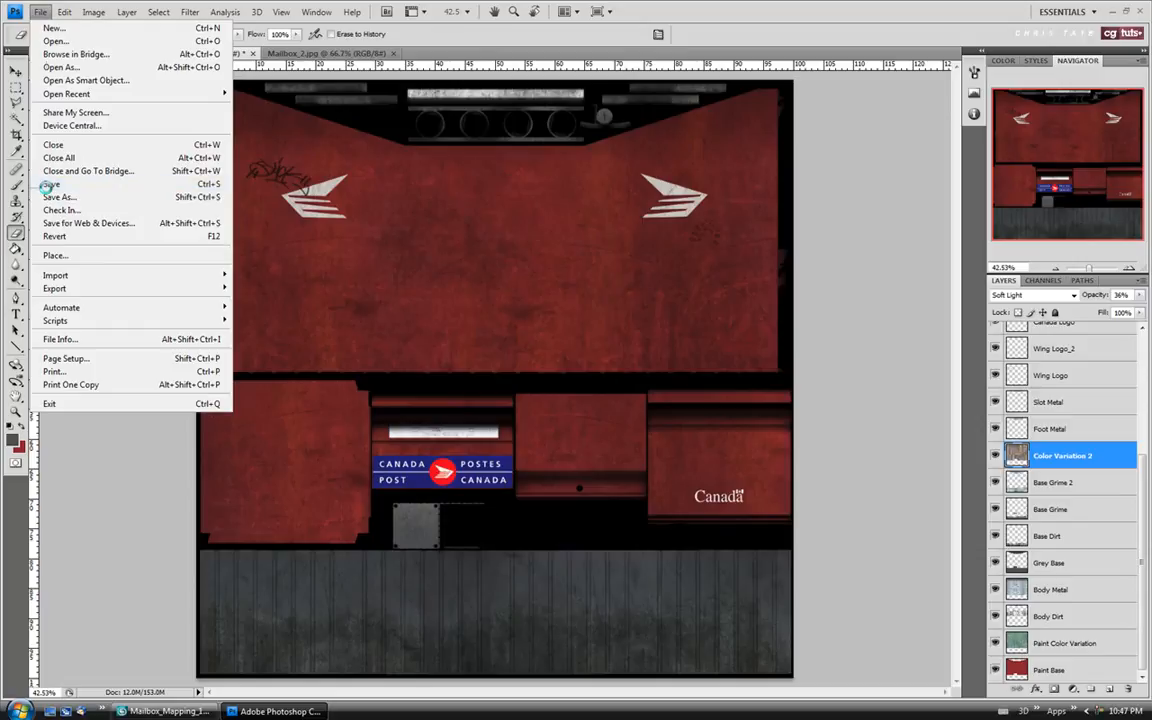
Switch to 3ds Max and inspect the updated texture on the mailbox's front, side and plank base
click(165, 711)
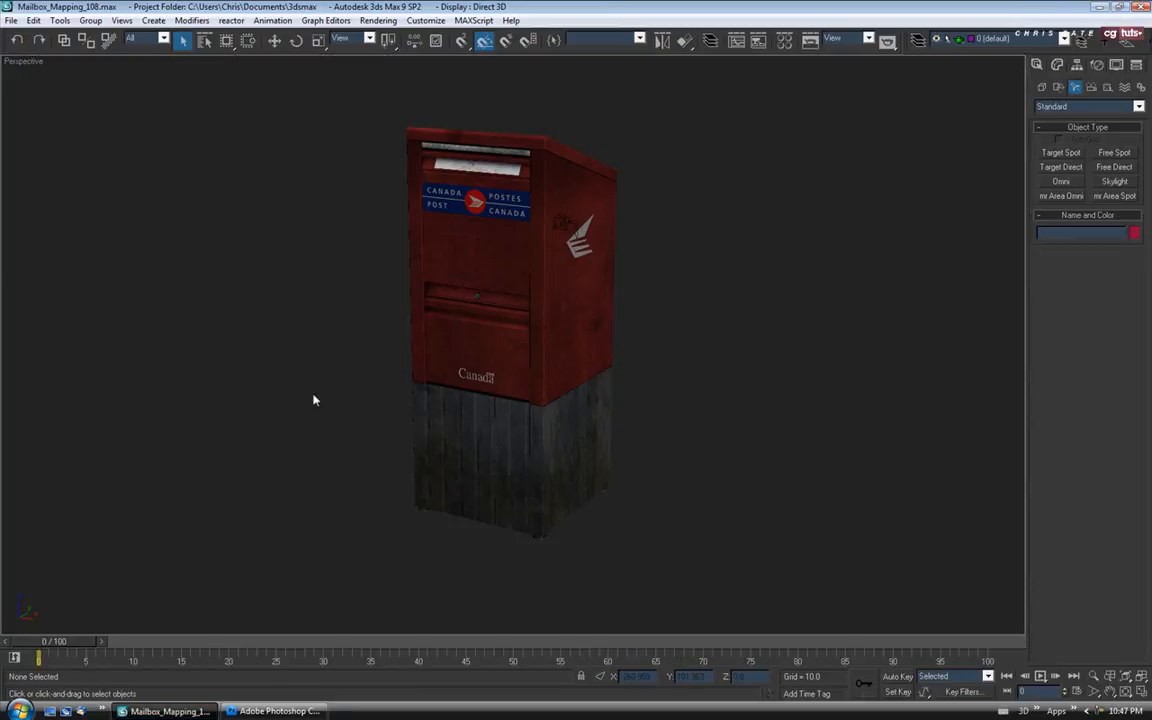
drag(453, 551, 579, 509)
drag(453, 499, 525, 508)
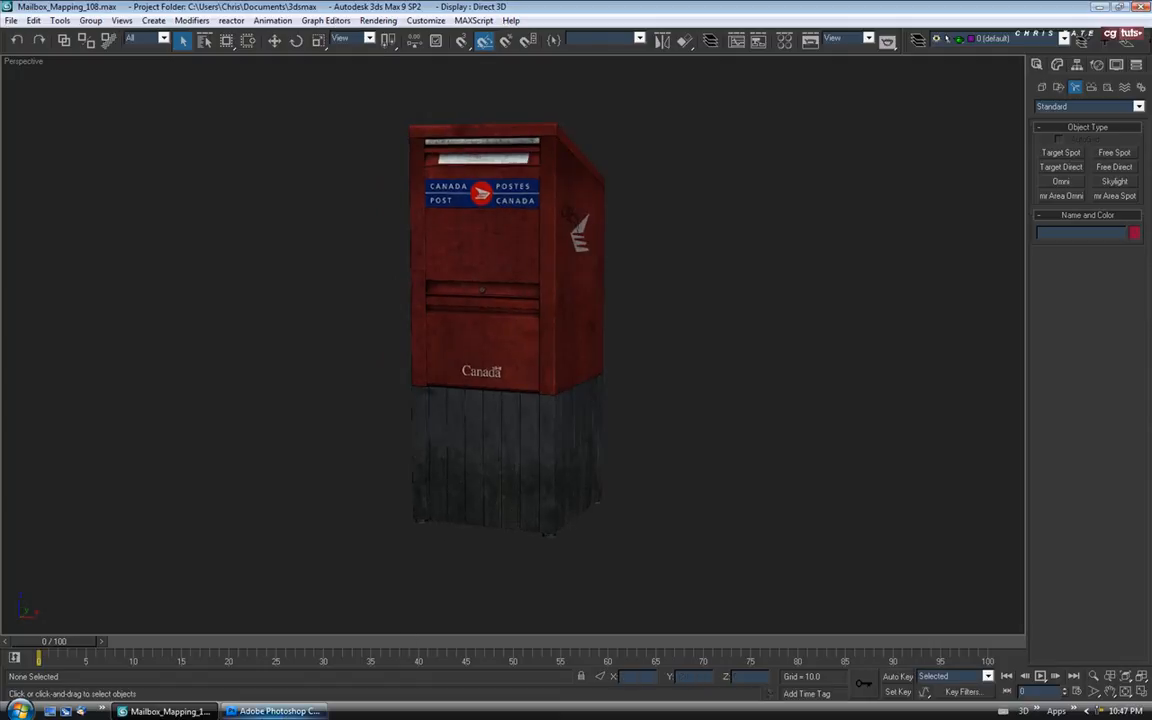
Switch back to Photoshop and examine the Base Grime layer's effect on the grey planks by repeatedly hiding and showing it
click(275, 711)
ctrl+click(372, 615)
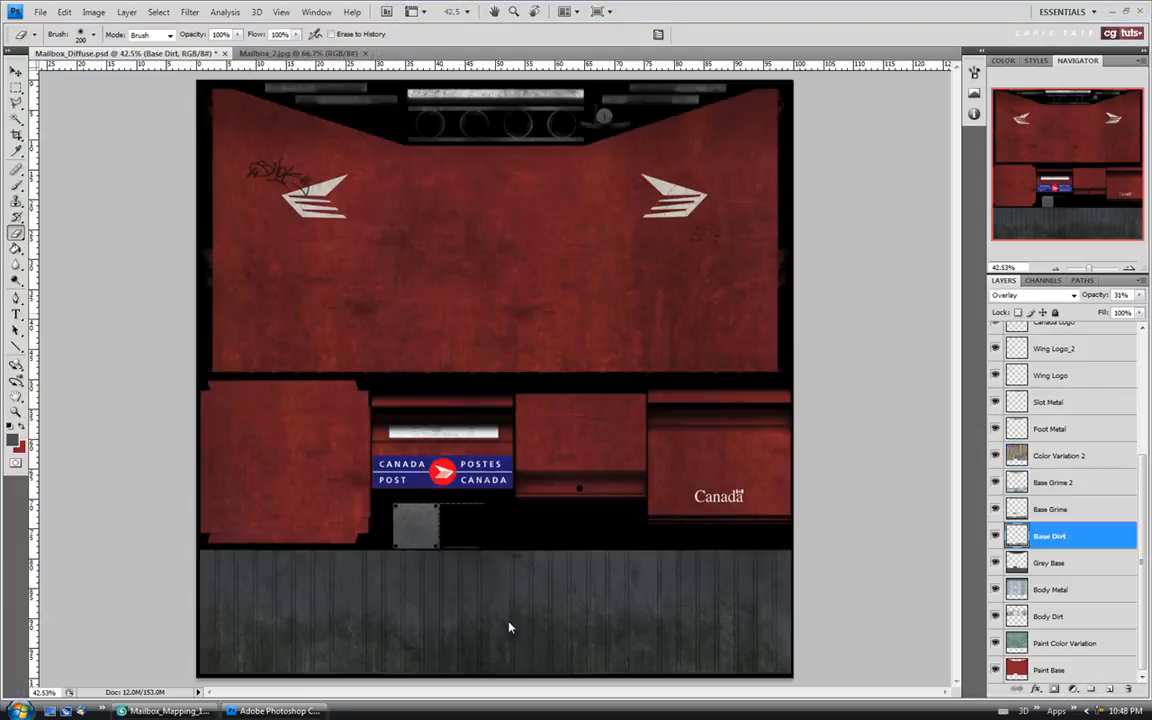
click(1047, 512)
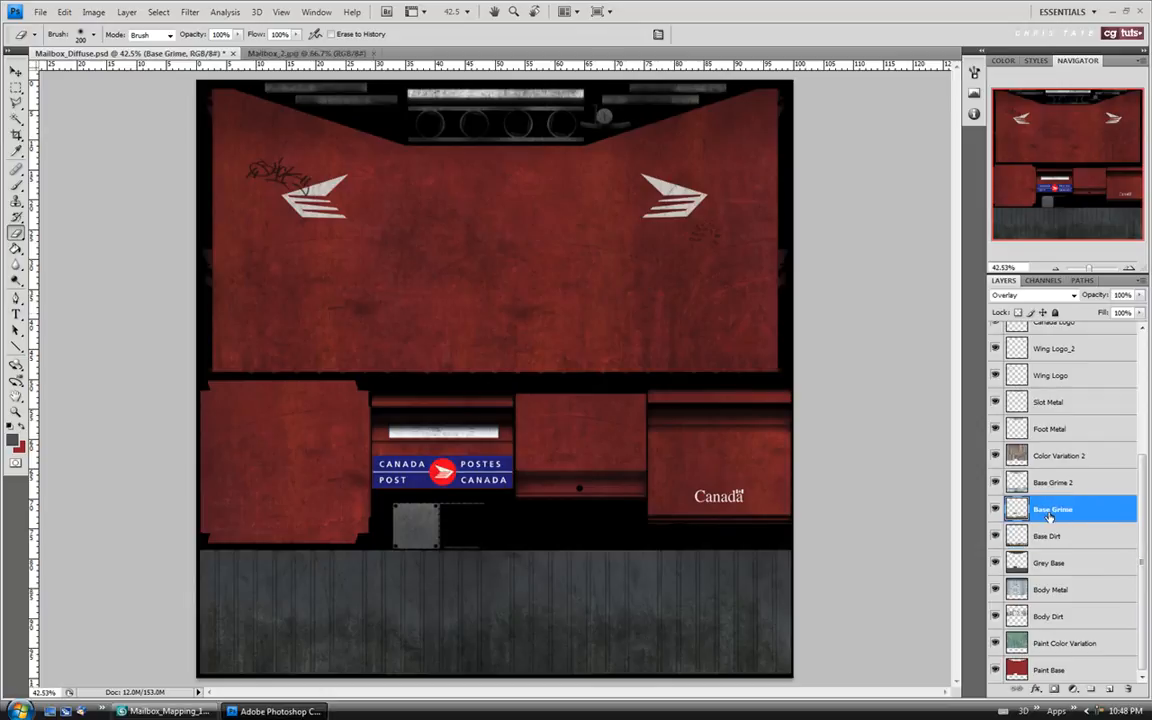
click(995, 510)
click(995, 510)
click(995, 510)
click(995, 510)
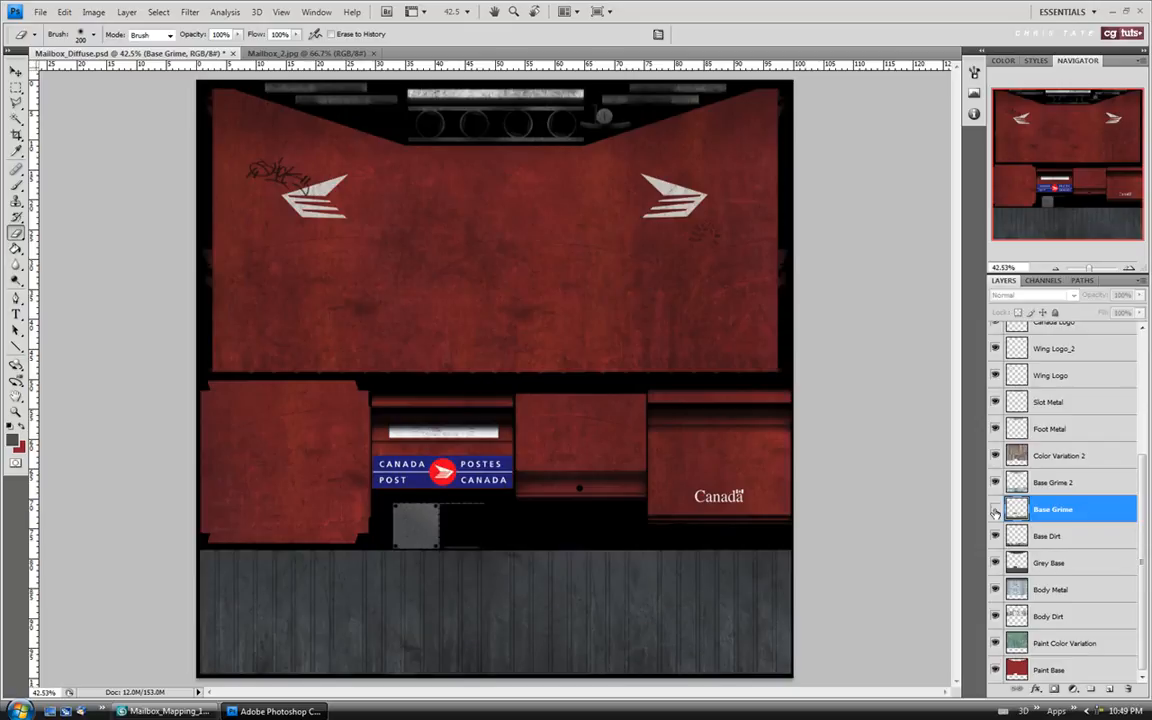
click(995, 510)
Reduce the Base Grime layer's opacity to 60% and save the diffuse texture
click(1139, 296)
drag(1133, 317, 1118, 315)
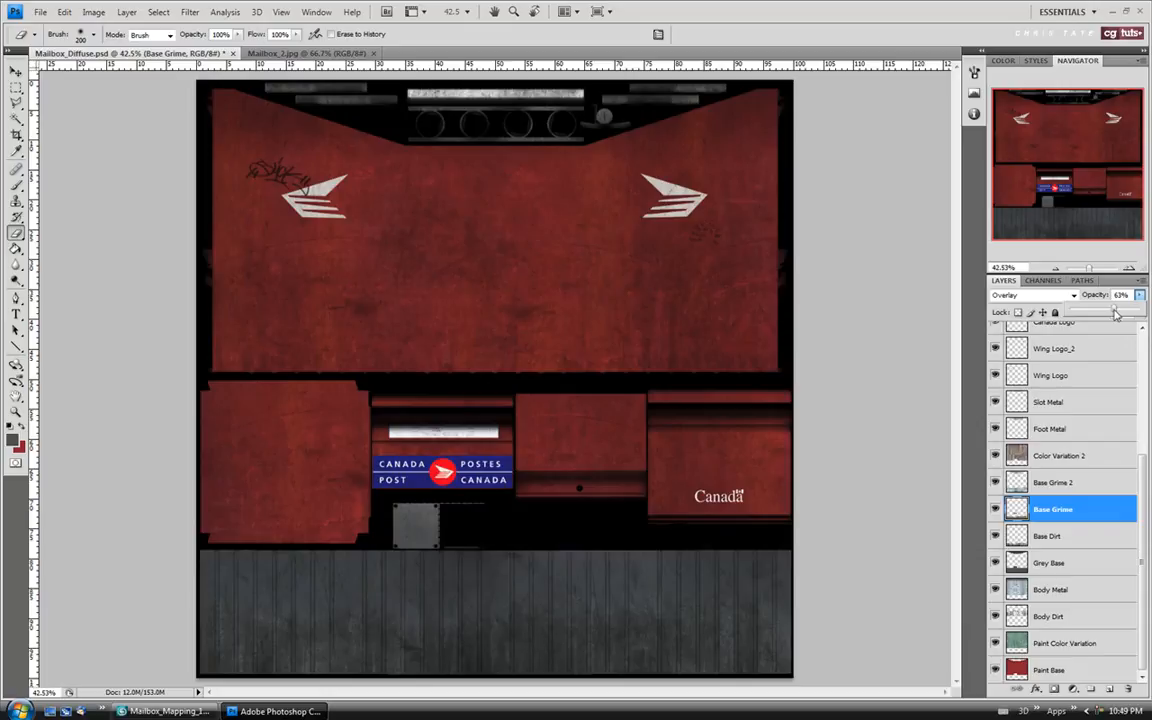
drag(1113, 314, 1108, 314)
drag(1113, 314, 1115, 314)
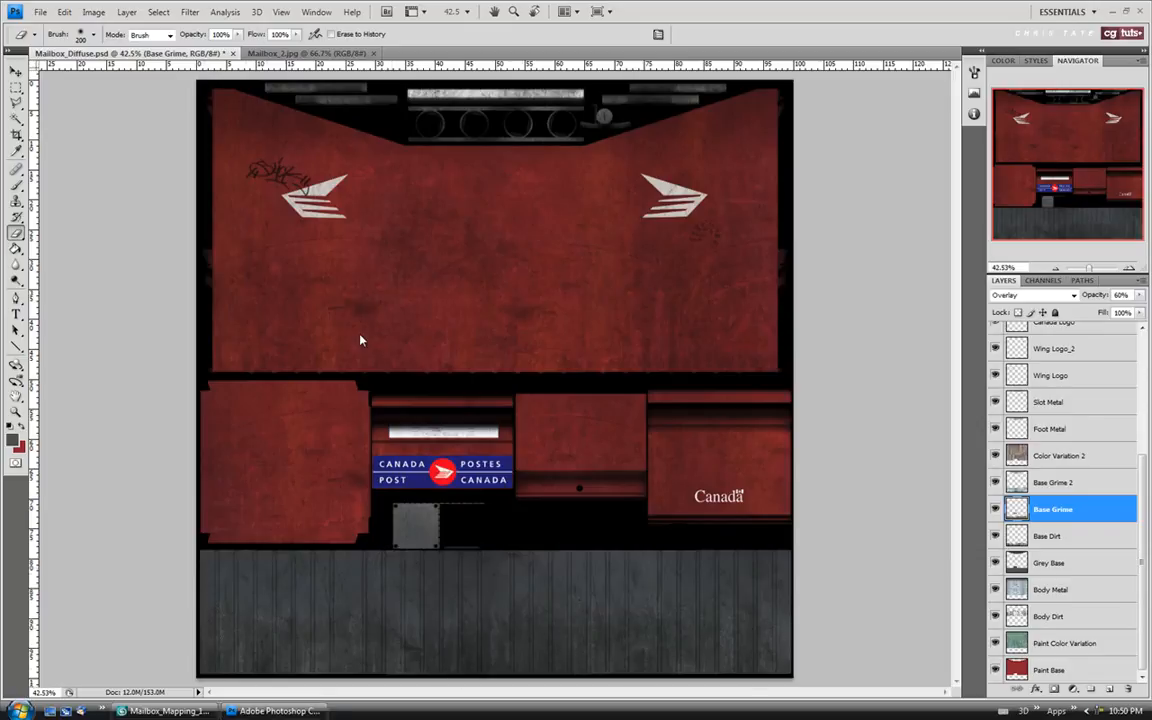
click(40, 12)
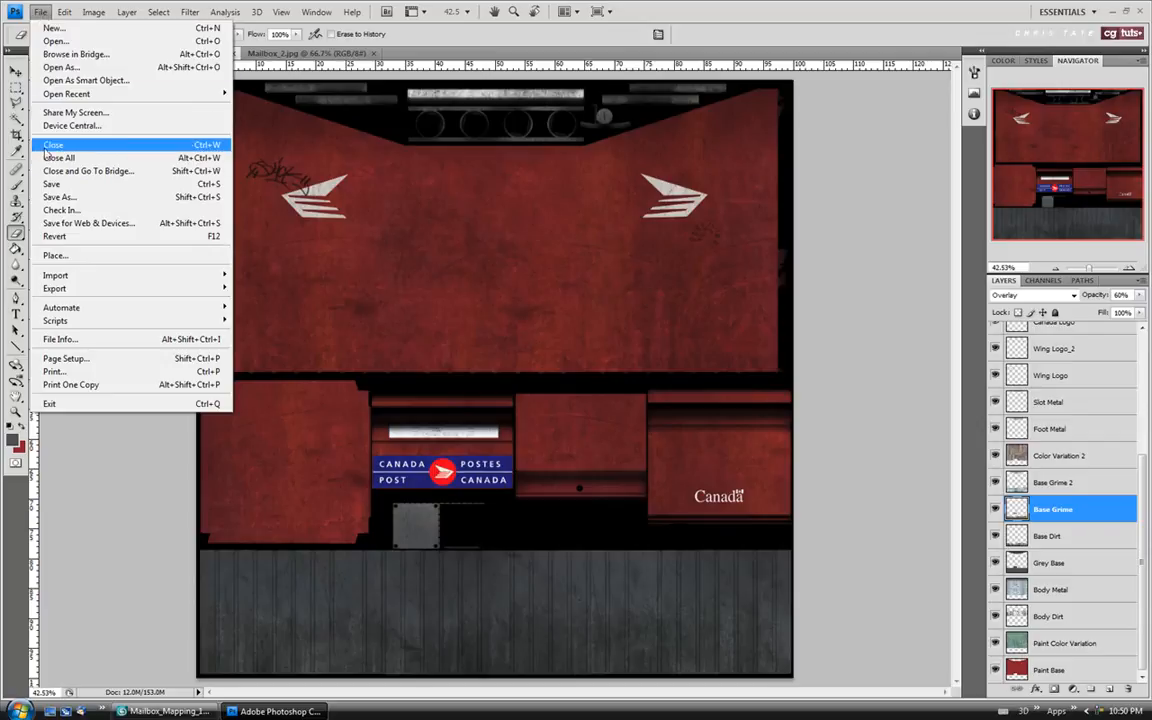
click(47, 185)
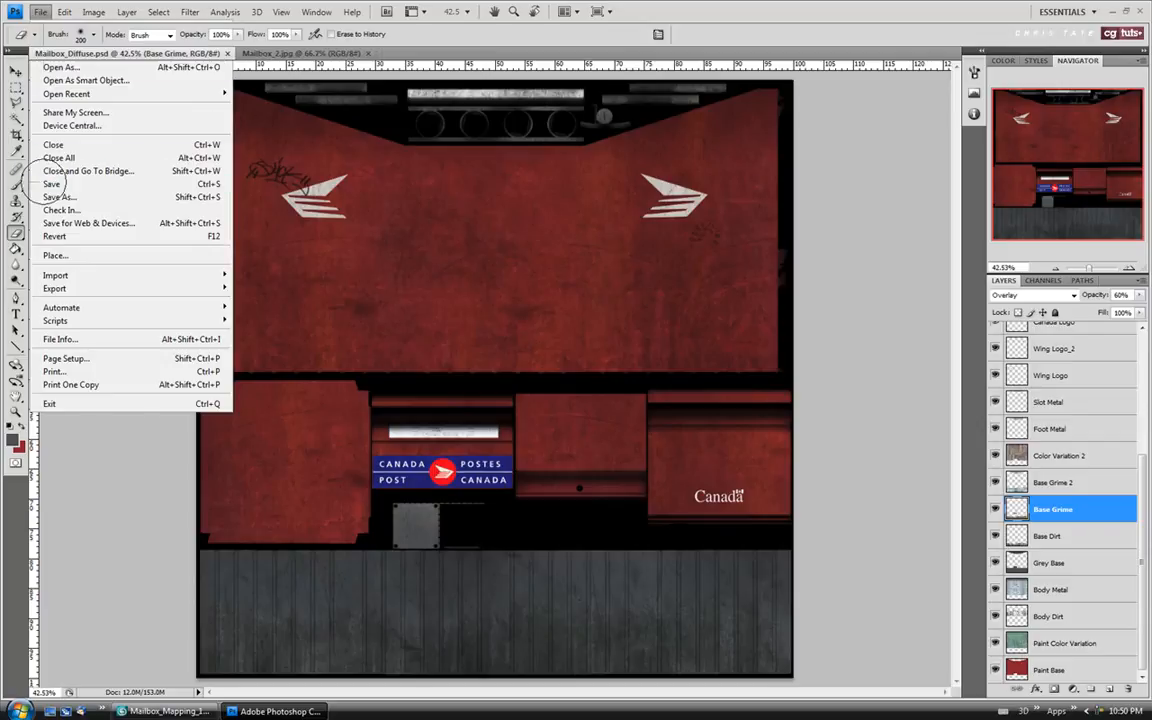
Open the Splatter_1 image from the Texture_Source folder
click(40, 12)
click(55, 41)
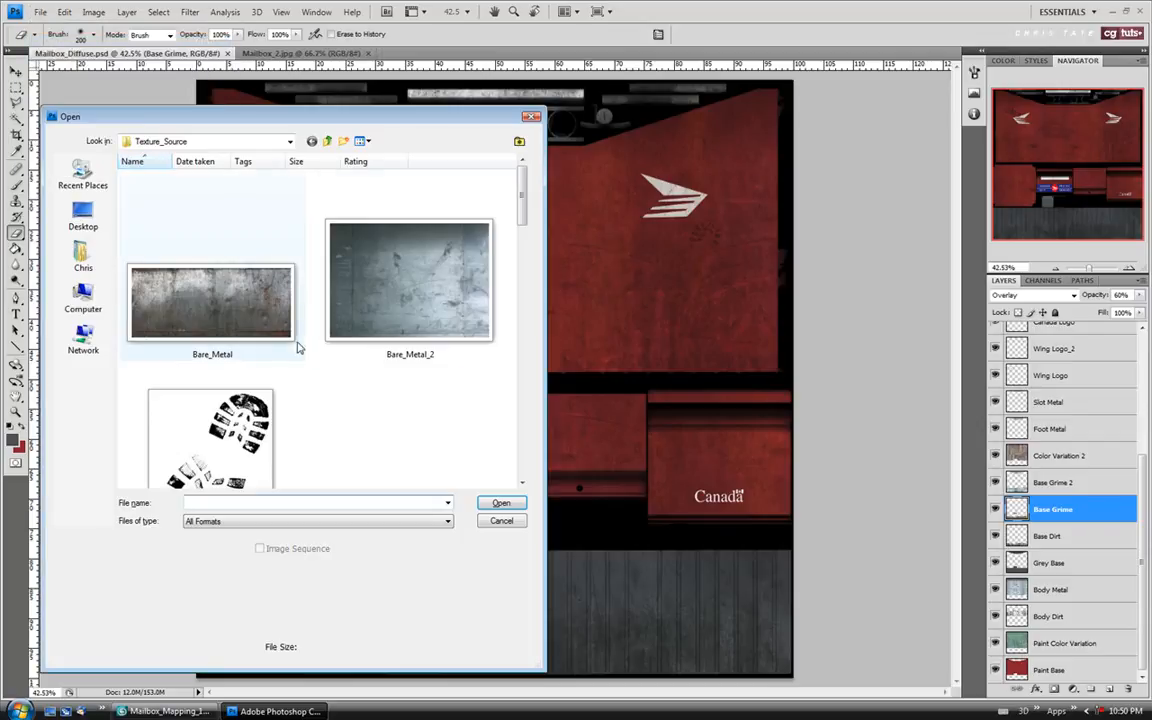
drag(521, 200, 524, 457)
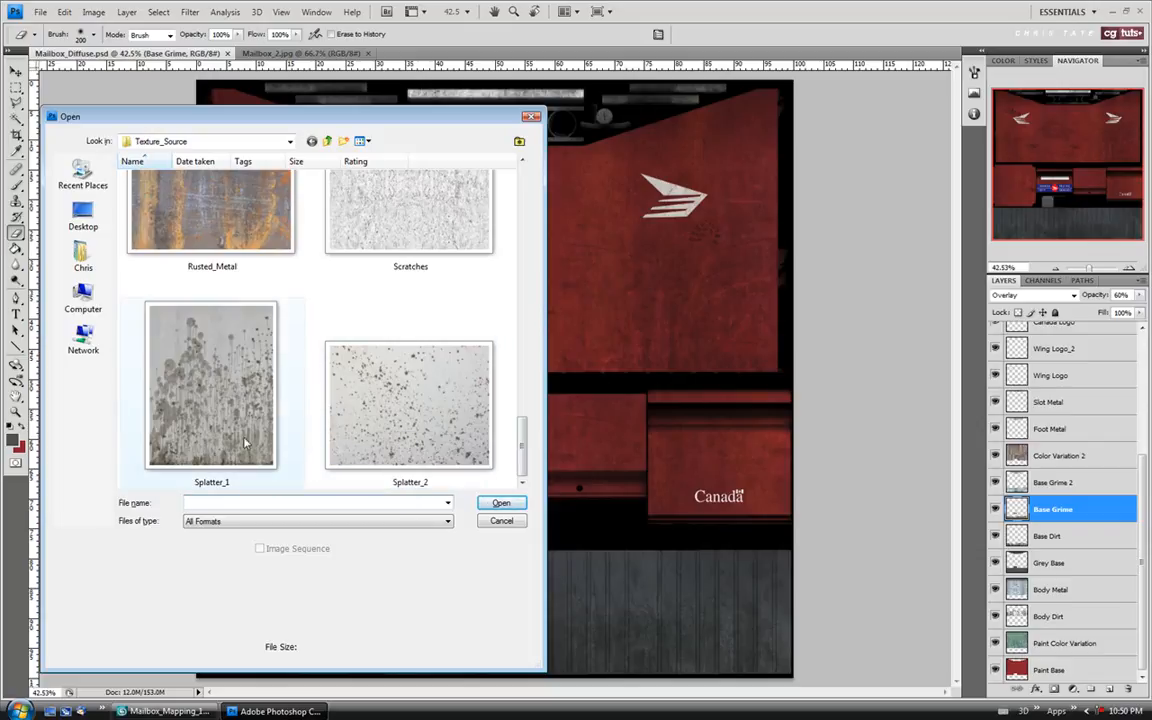
click(213, 388)
click(501, 503)
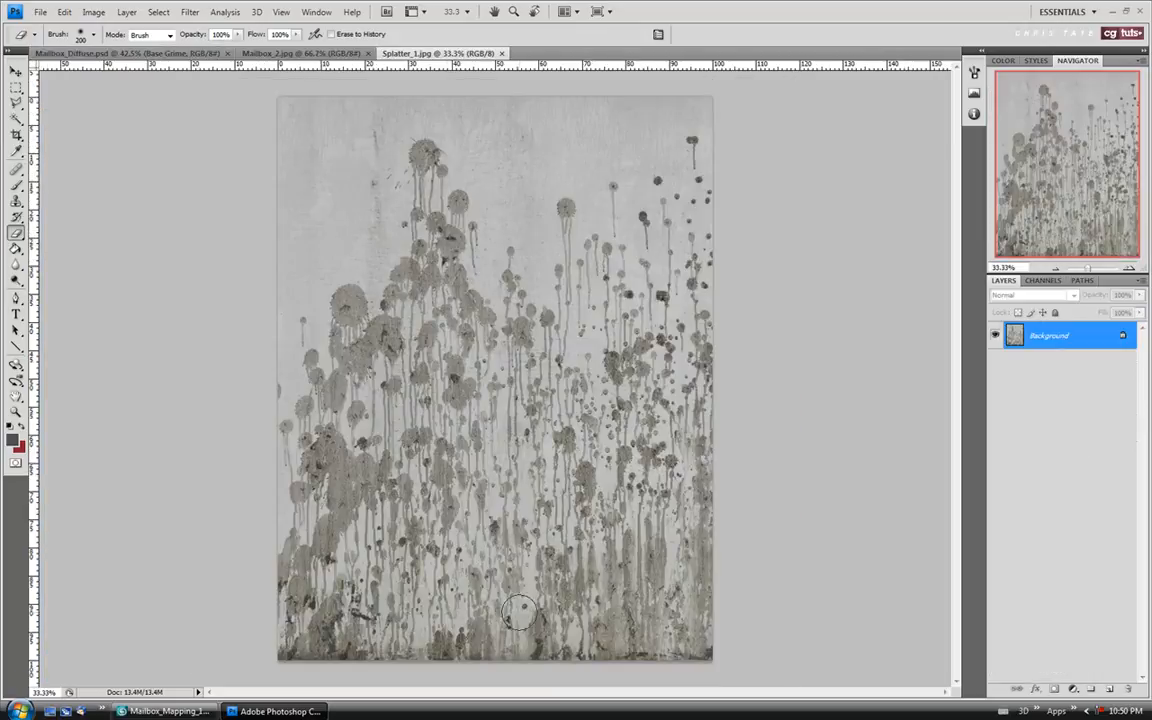
Copy the whole splatter image and paste it into Mailbox_Diffuse.psd as a new layer directly above Base Grime
key(ctrl+a)
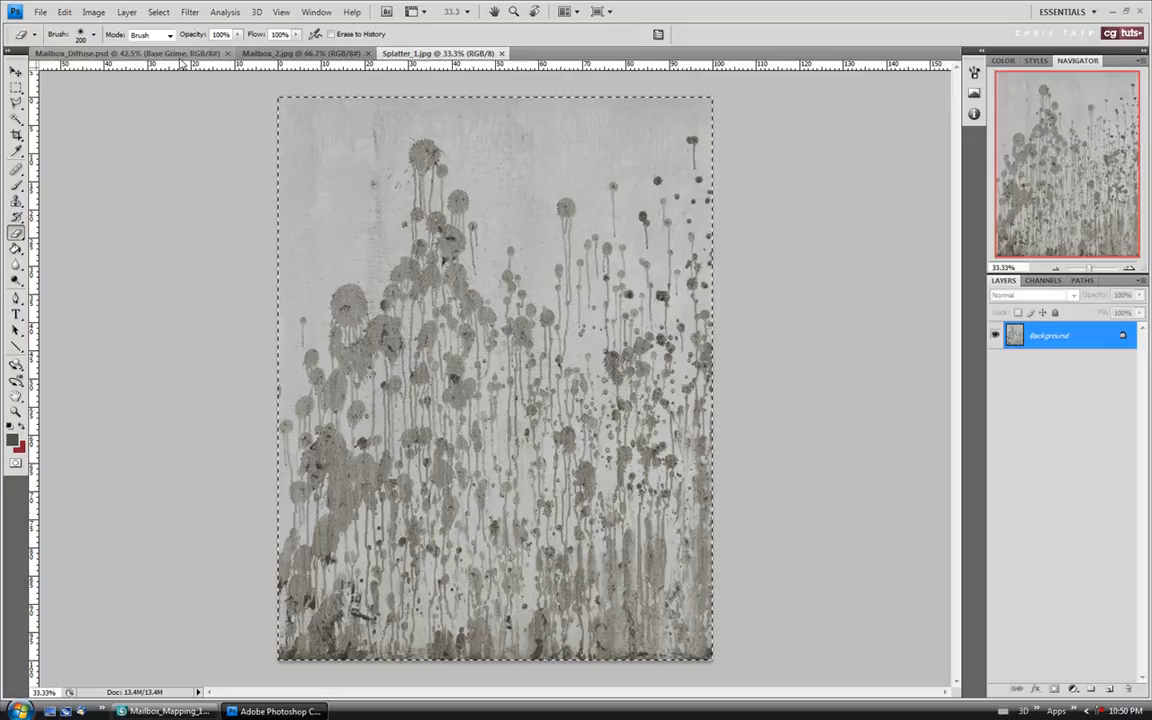
click(183, 55)
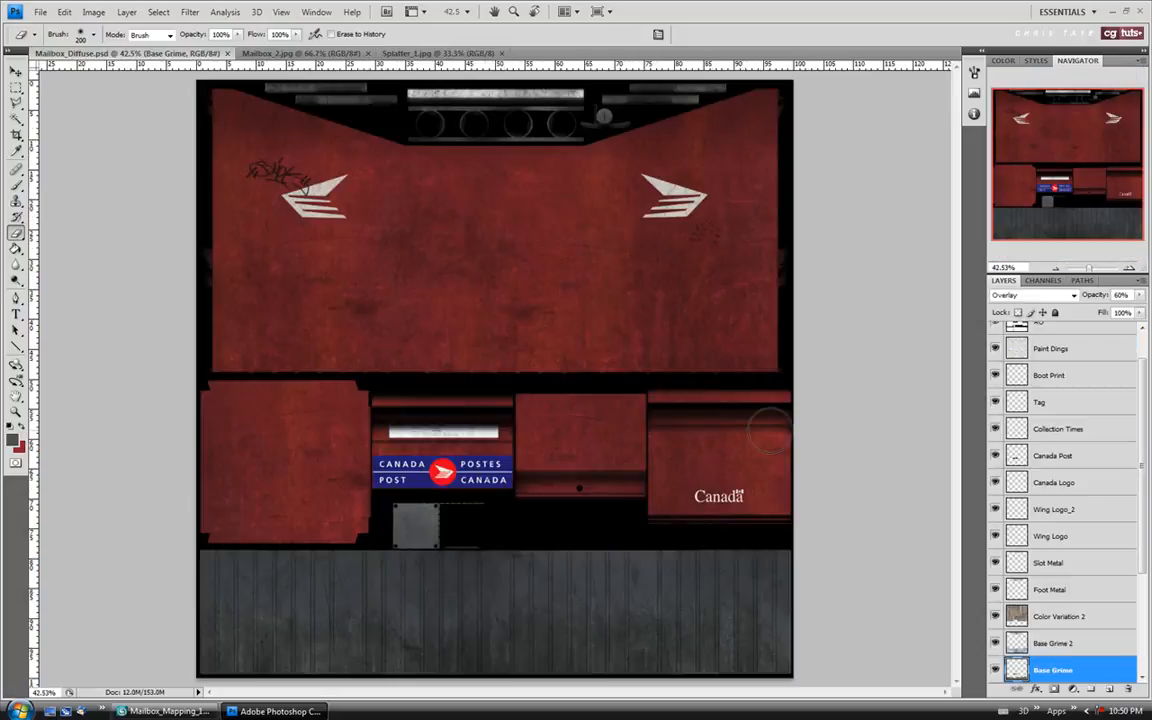
key(ctrl+v)
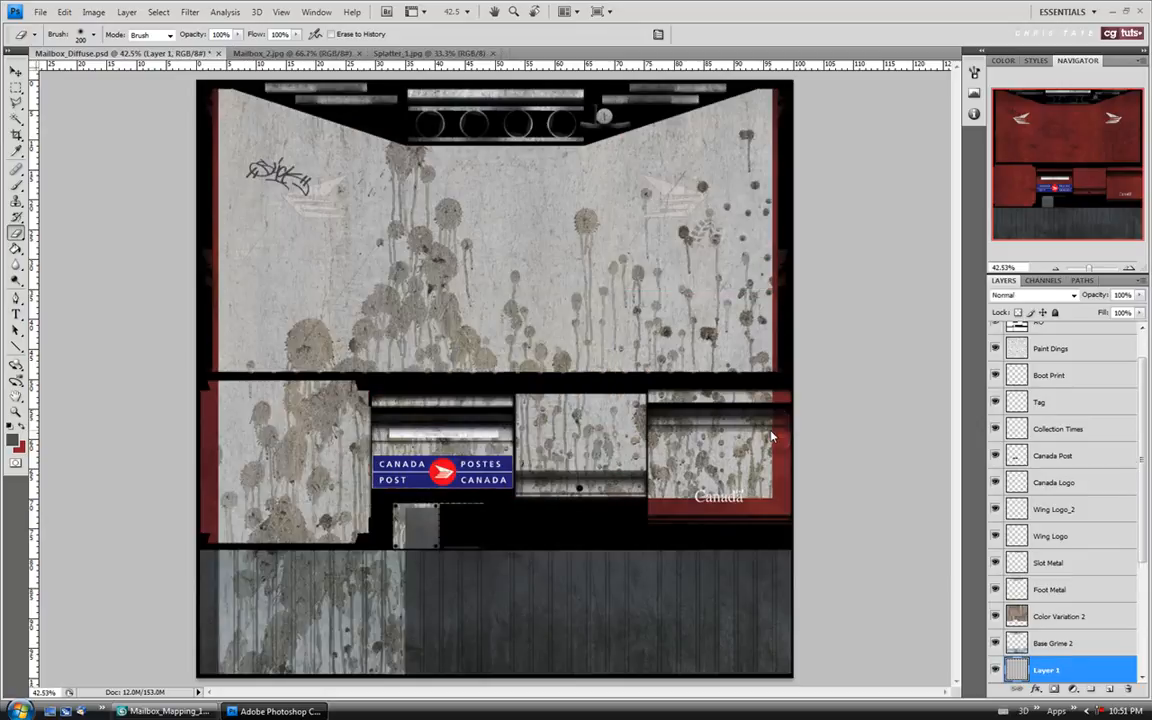
Scale the pasted splatter proportionally to 43.8% and position it over the left end of the grey base planks
key(ctrl+t)
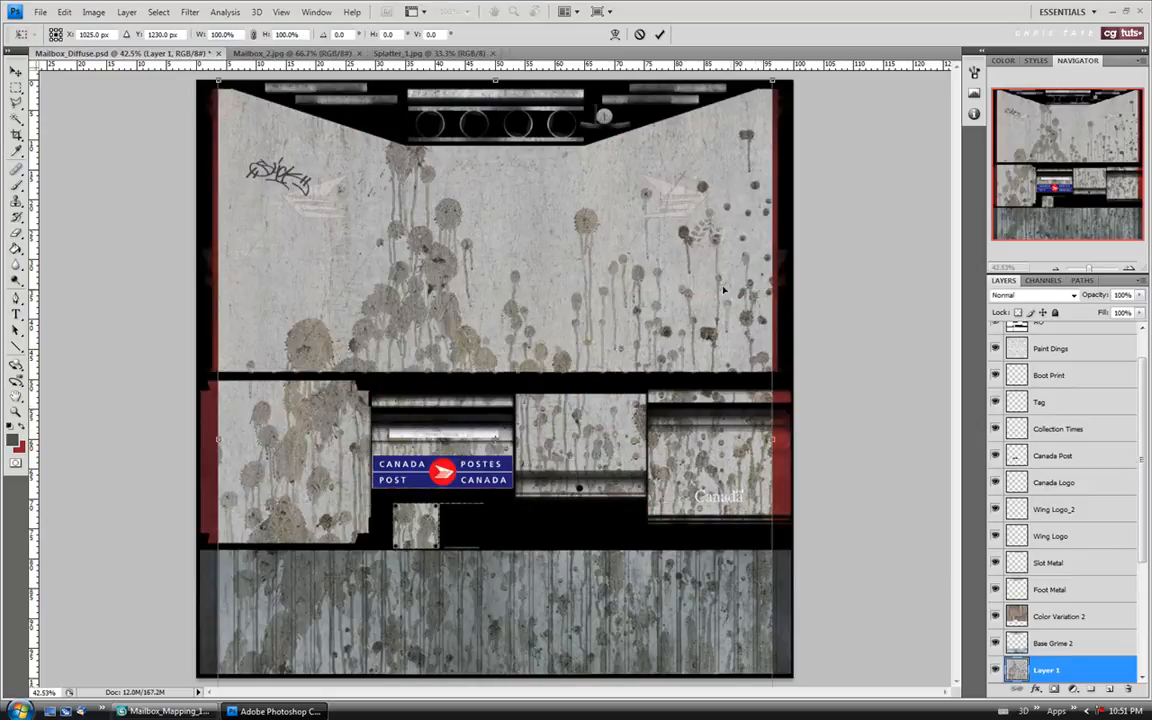
drag(217, 82, 604, 528)
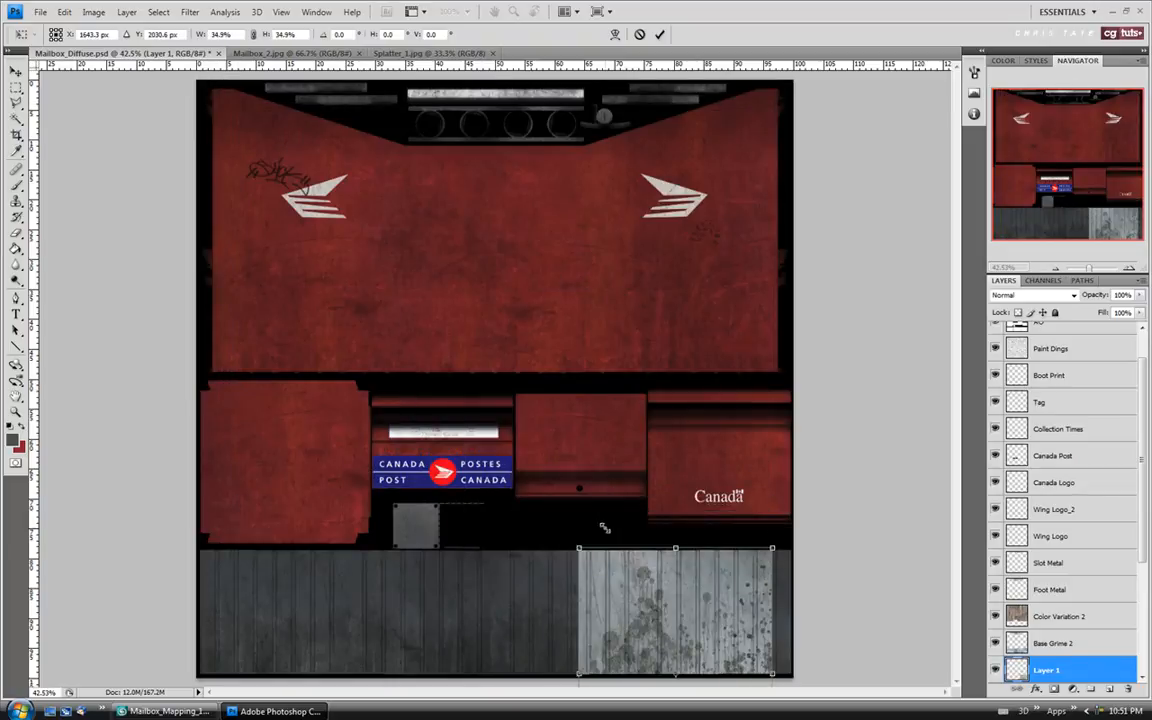
drag(625, 583, 244, 572)
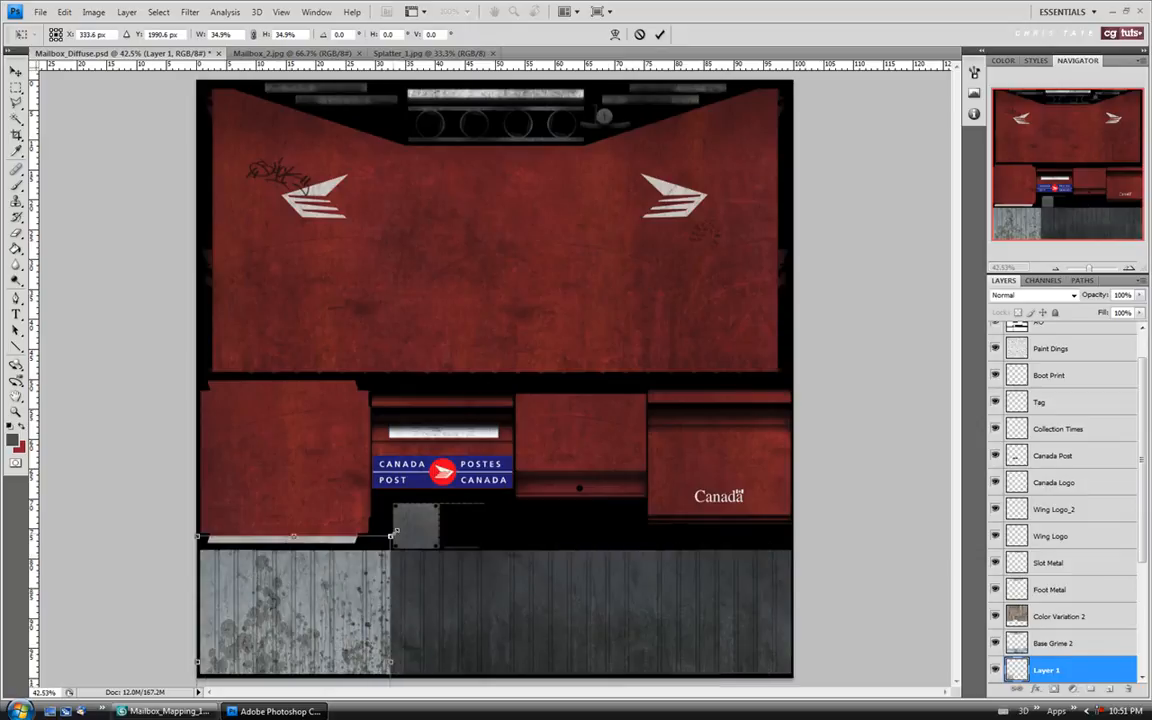
drag(399, 530, 439, 520)
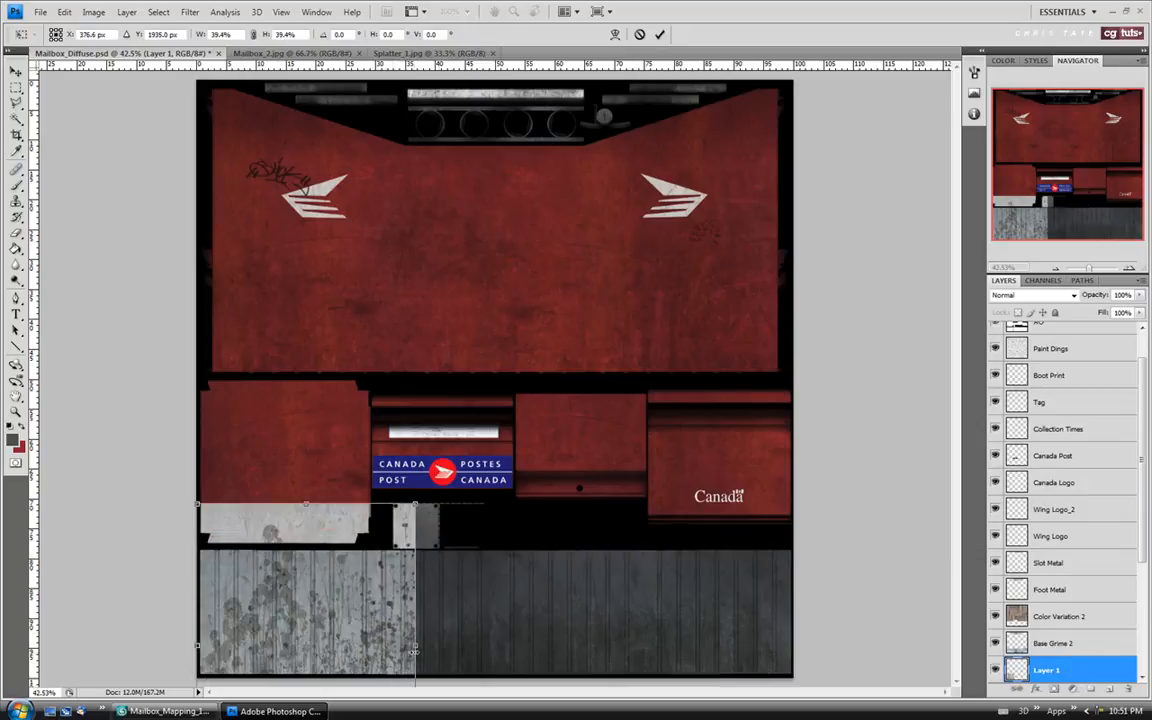
drag(197, 503, 175, 484)
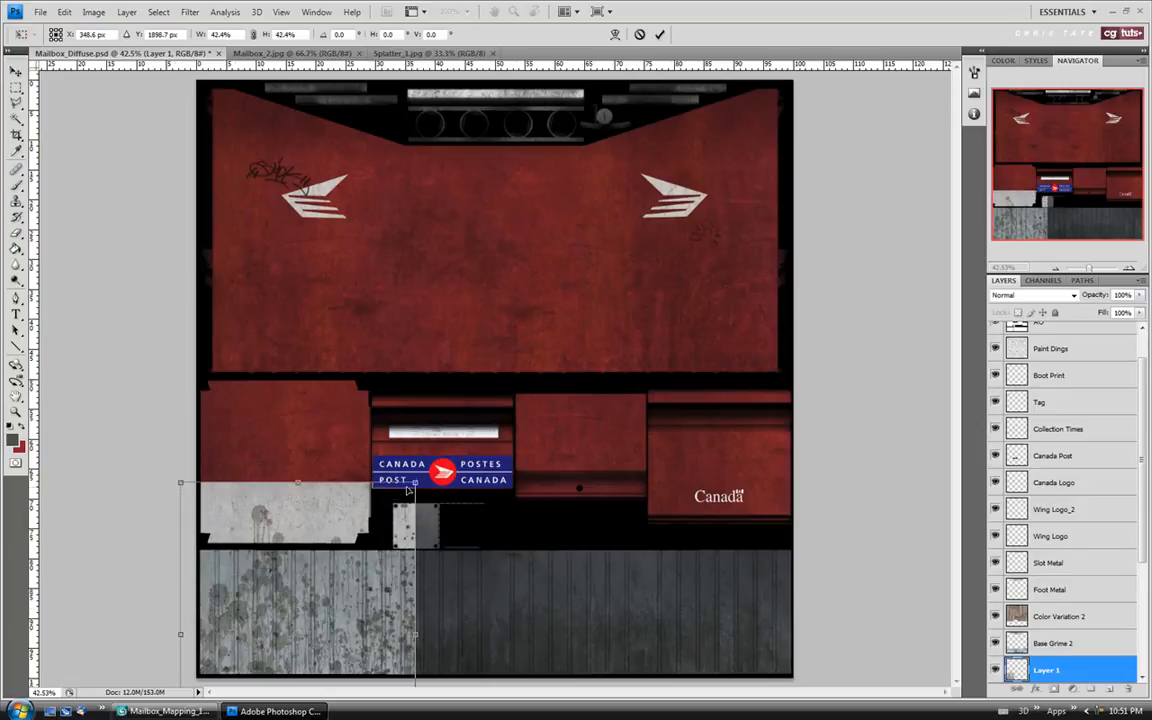
drag(416, 483, 428, 478)
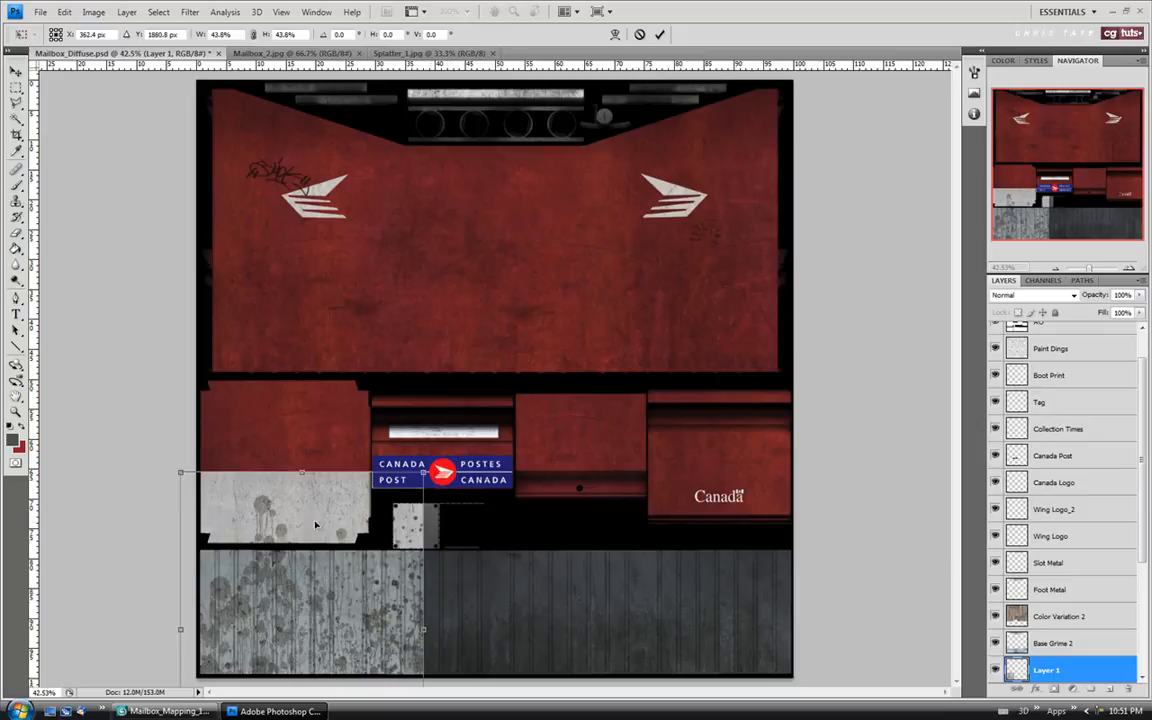
key(e)
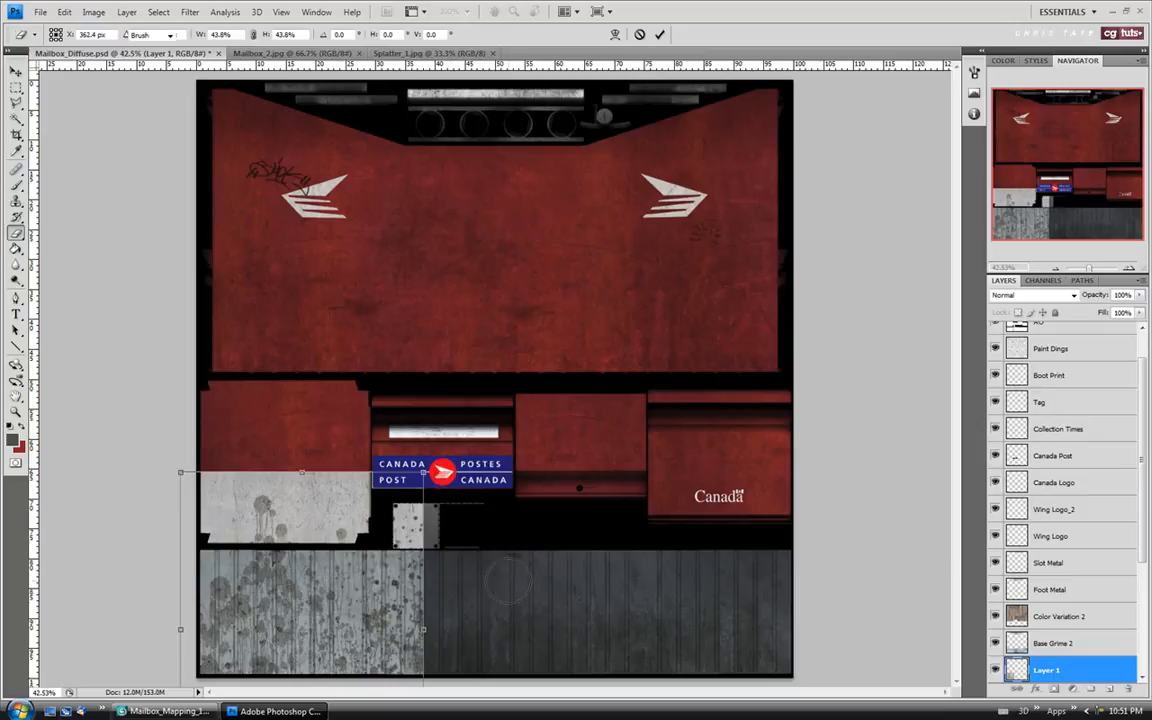
key(Return)
Duplicate the scaled splatter onto a new layer and move the copy beside the first one along the base planks
key(ctrl+a)
key(ctrl+c)
key(ctrl+v)
key(v)
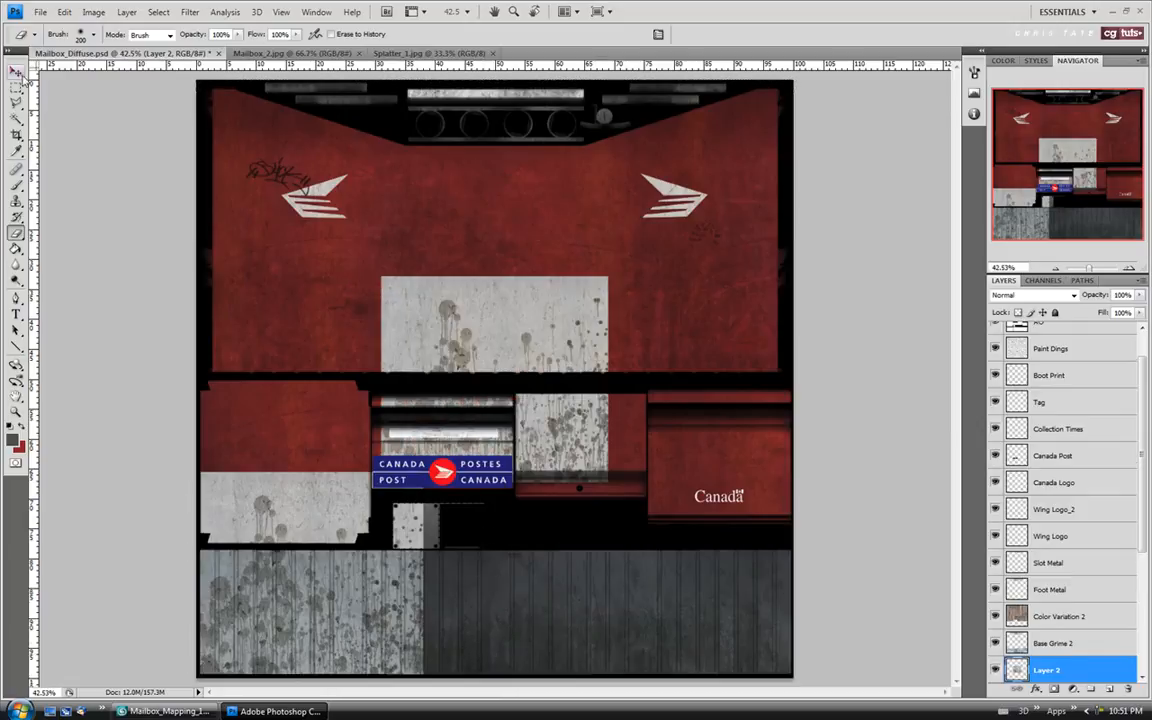
drag(509, 362, 533, 591)
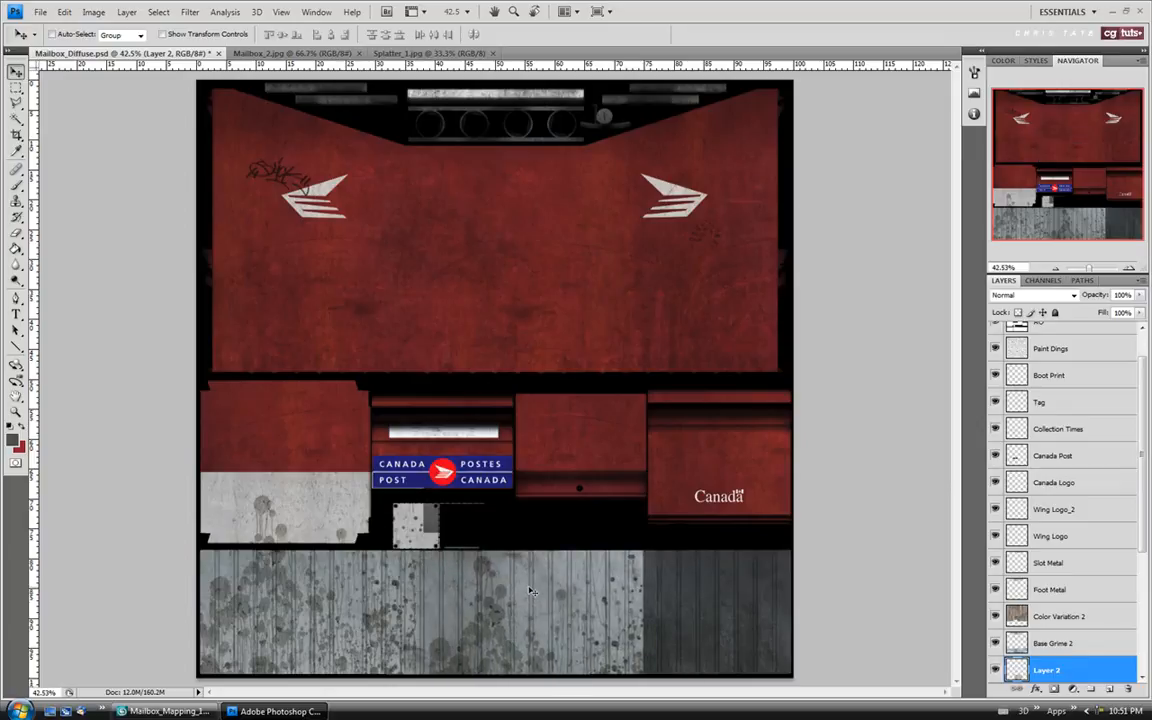
Flip the second large splatter copy horizontally and shift it to overlap the first one along the base planks
key(ctrl+t)
right_click(556, 567)
click(598, 536)
drag(507, 600, 478, 608)
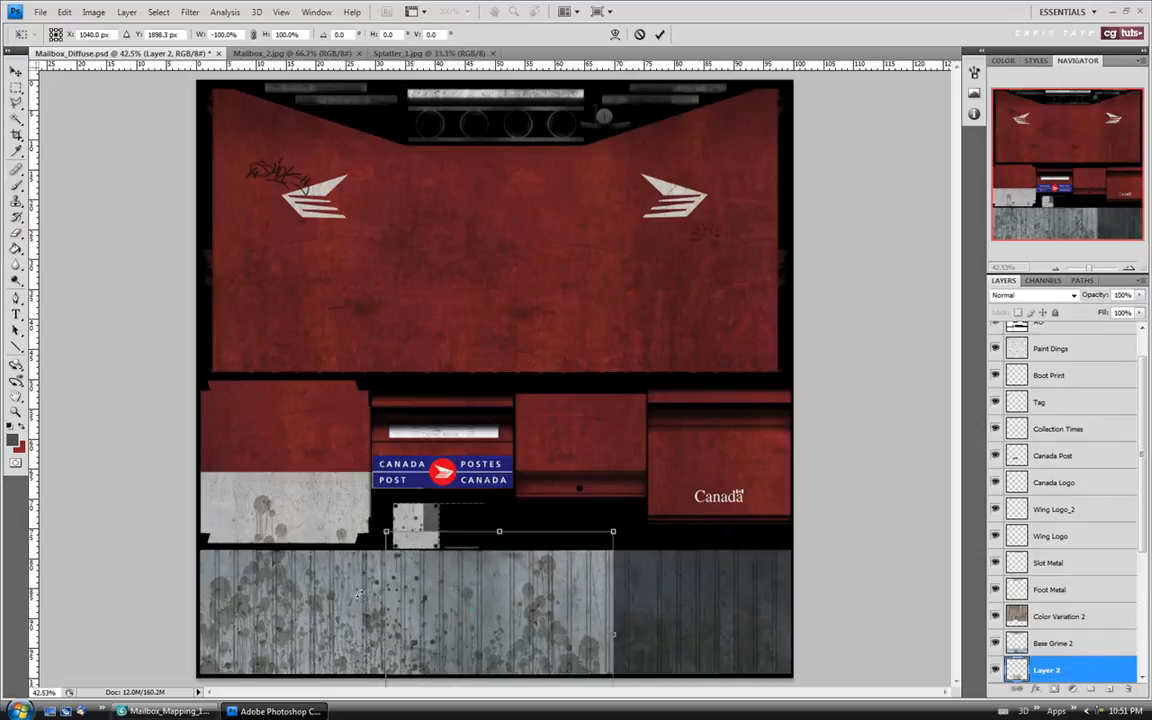
key(Return)
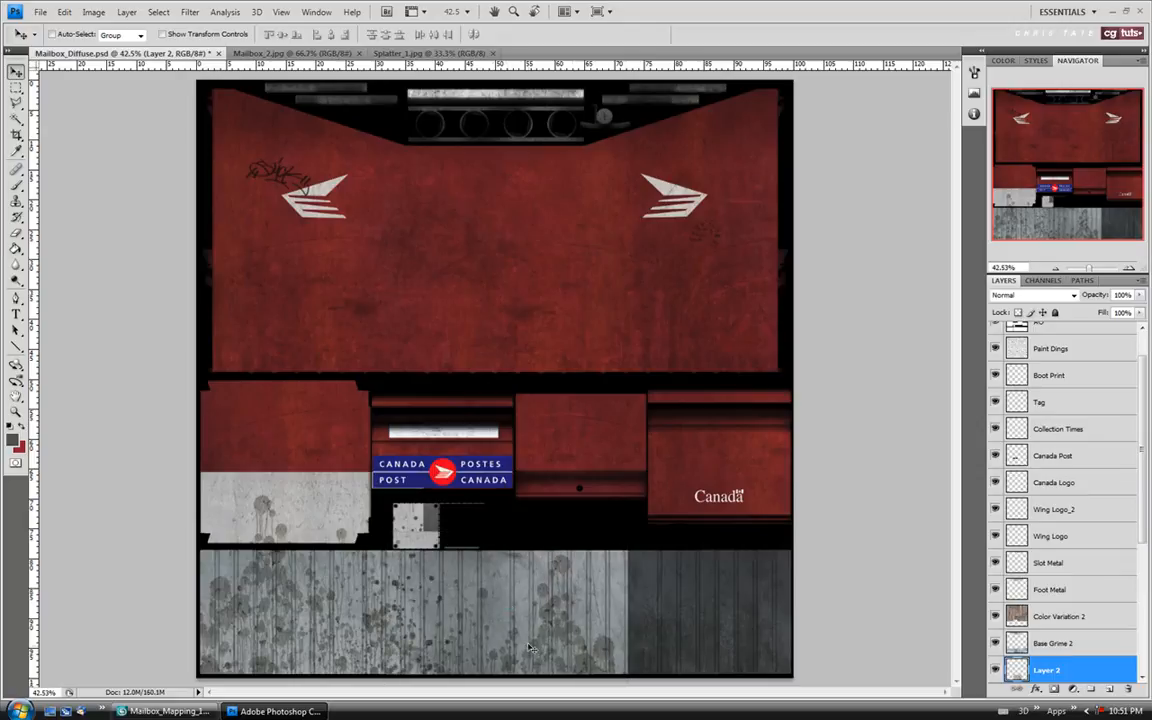
Paste a third large splatter copy over the uncovered end of the base planks and flip it horizontally
key(ctrl+v)
drag(545, 439, 723, 658)
key(ctrl+t)
right_click(680, 587)
click(729, 566)
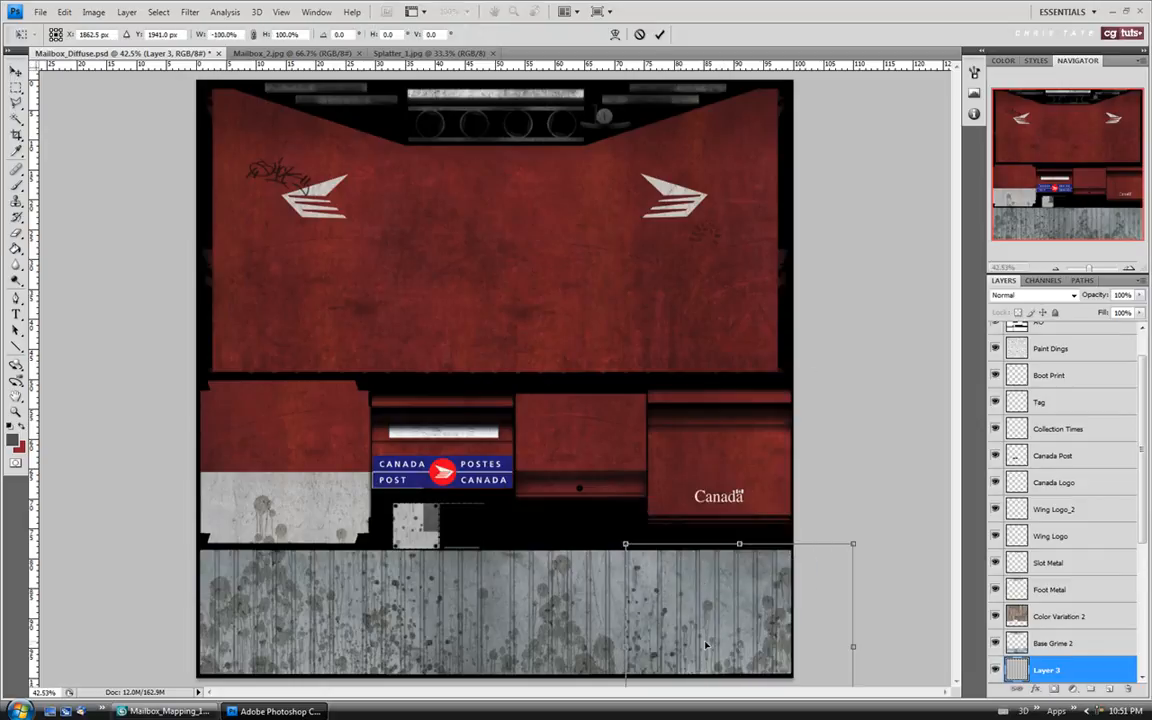
key(Return)
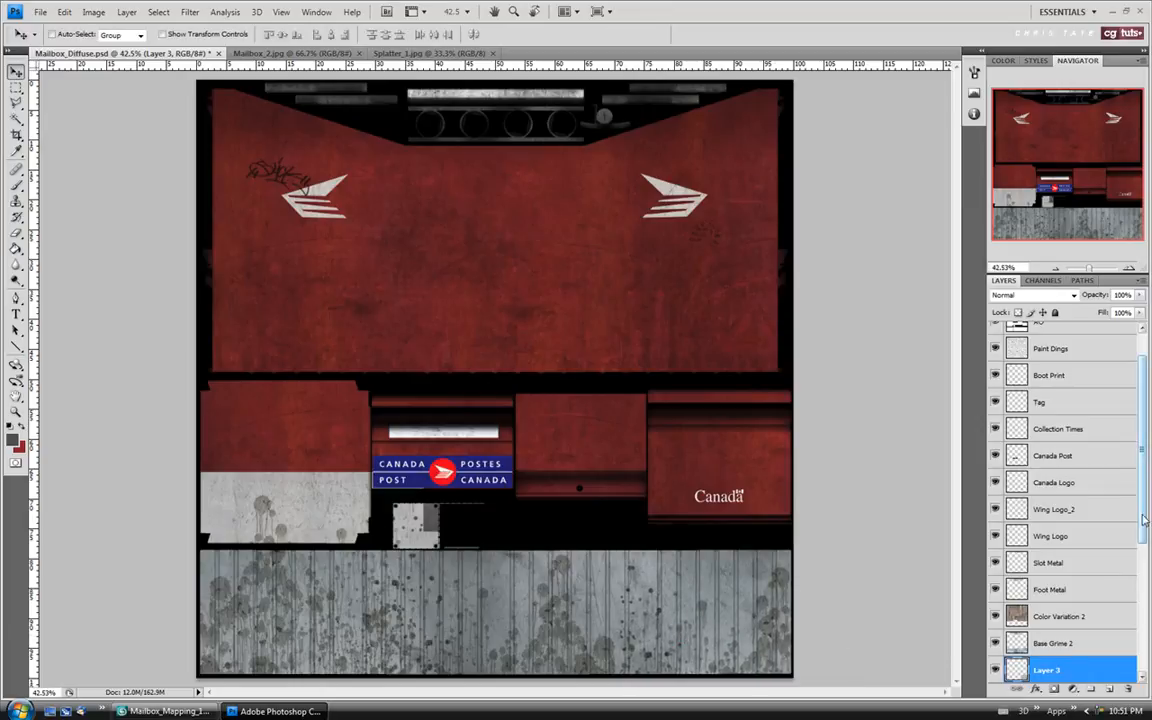
Merge the three large splatter layers, Layer 1, Layer 2 and Layer 3, into one layer
scroll(1070, 540, down, 5)
shift+click(1072, 551)
shift+click(1069, 576)
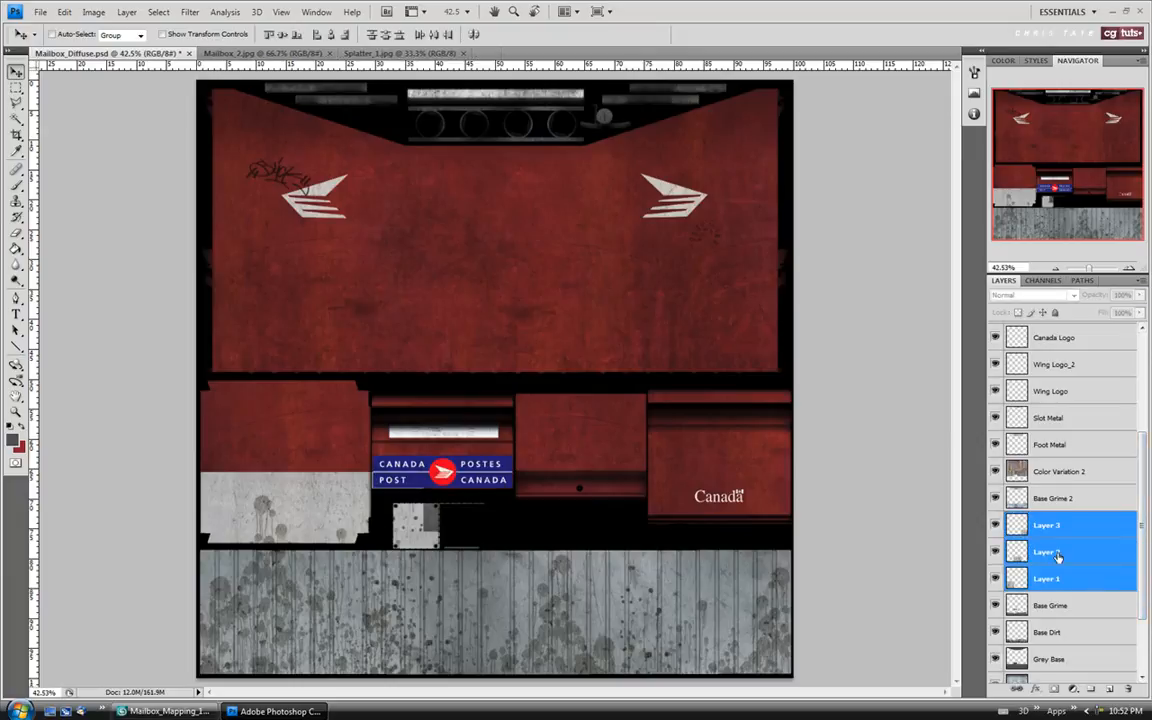
key(ctrl+e)
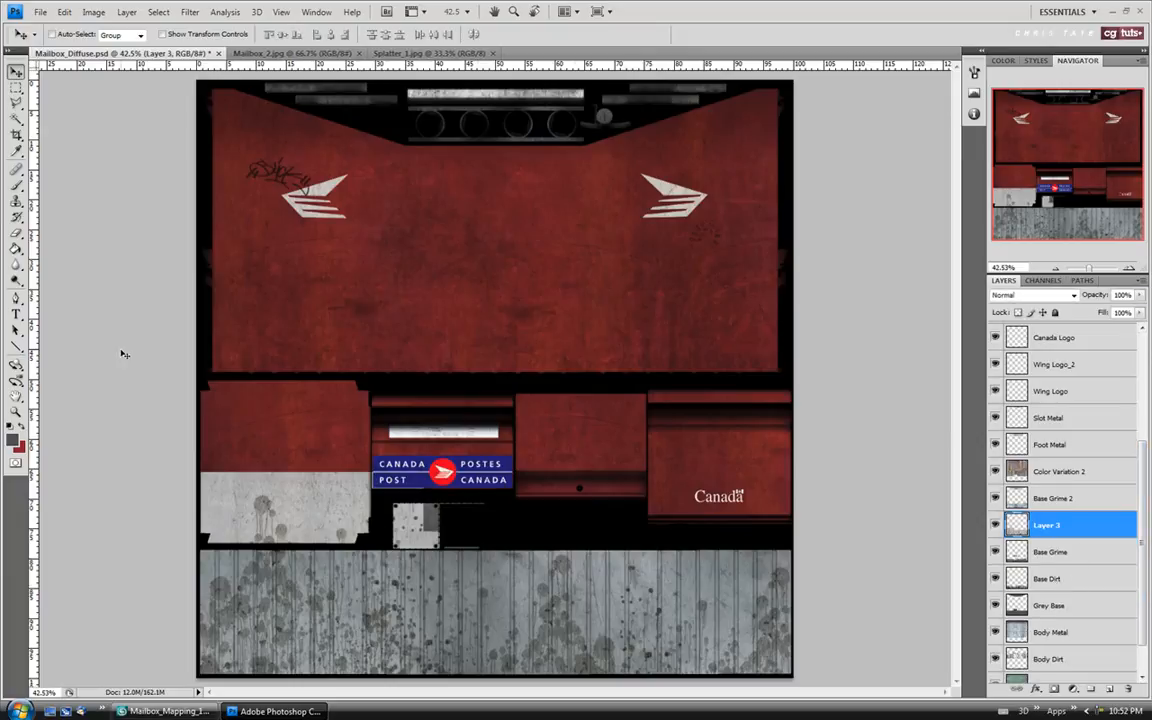
Delete the merged splatter that extends above the base planks, deselect, and activate the Healing Brush
key(m)
drag(175, 381, 872, 549)
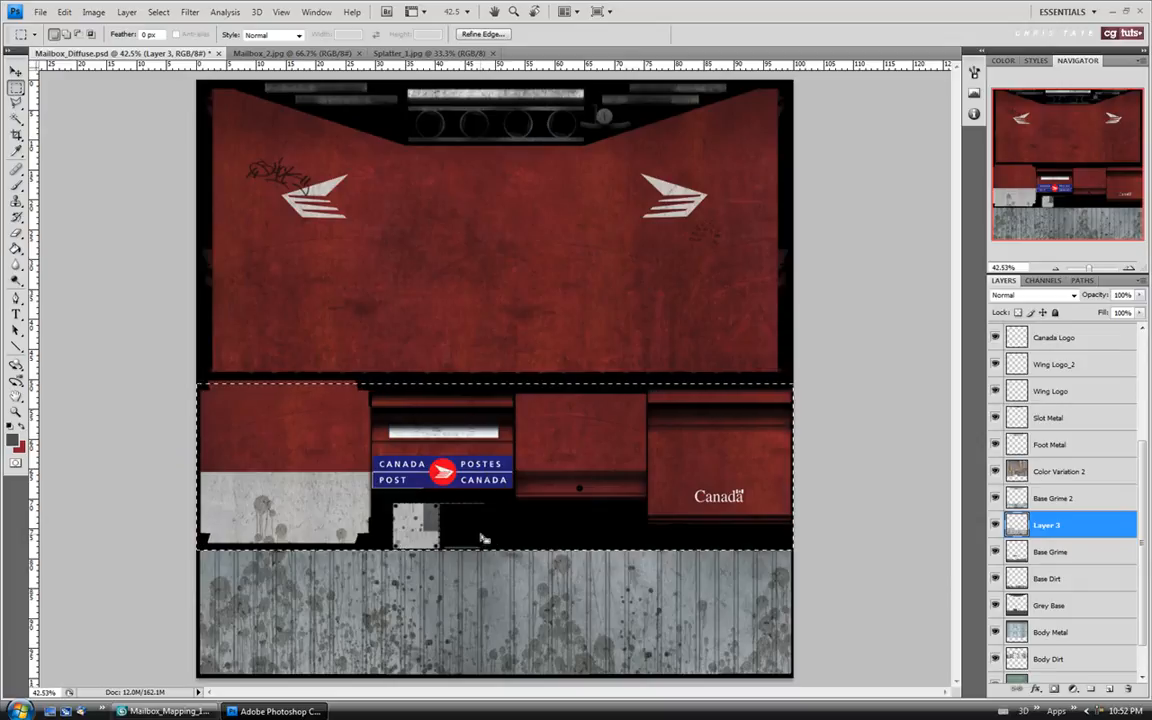
key(Delete)
key(ctrl+d)
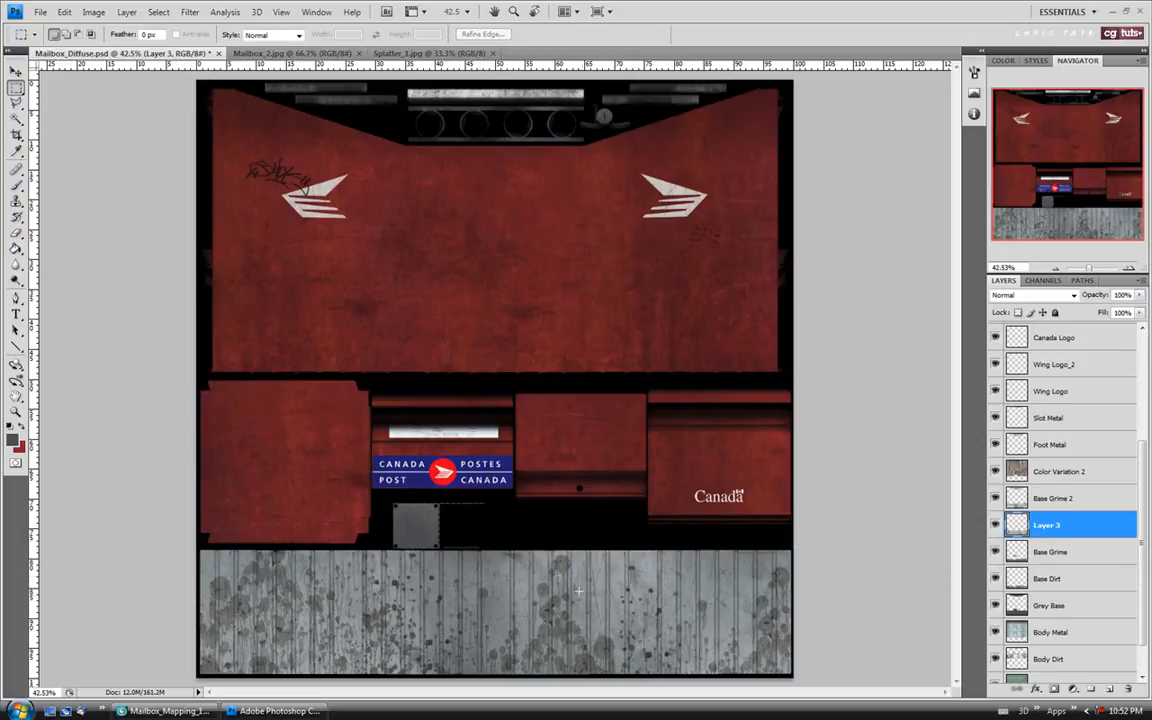
click(17, 171)
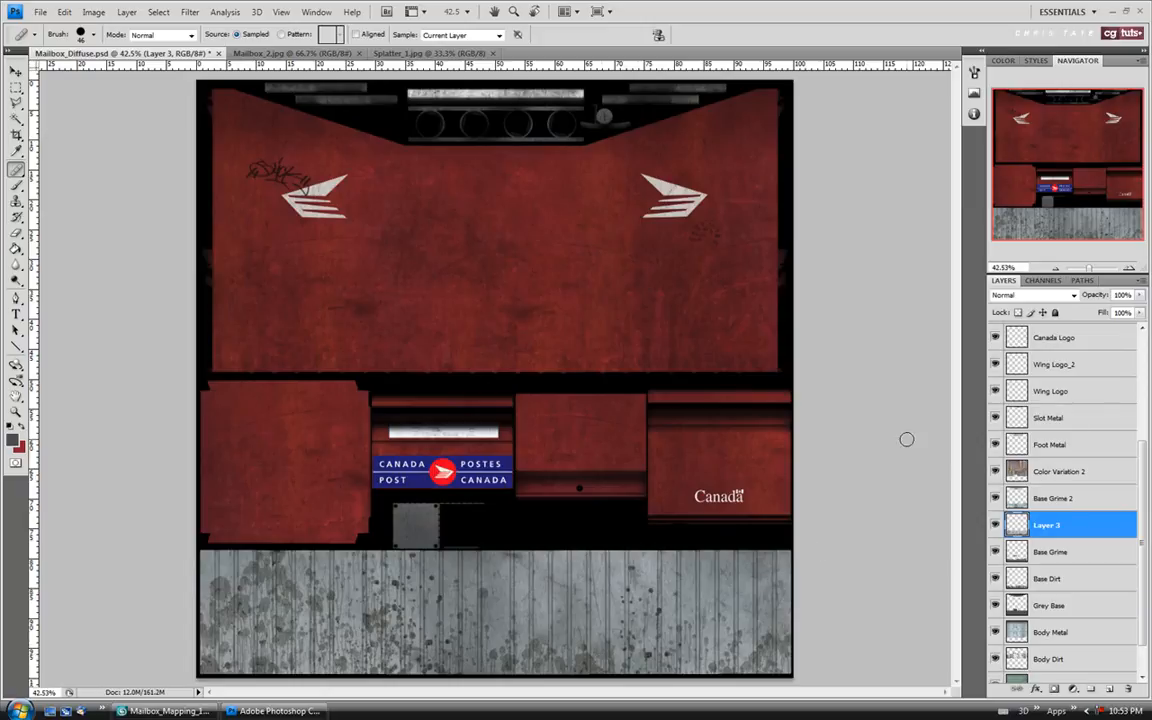
Set the merged splatter layer's blend mode to Multiply and its opacity to 40%
click(1070, 296)
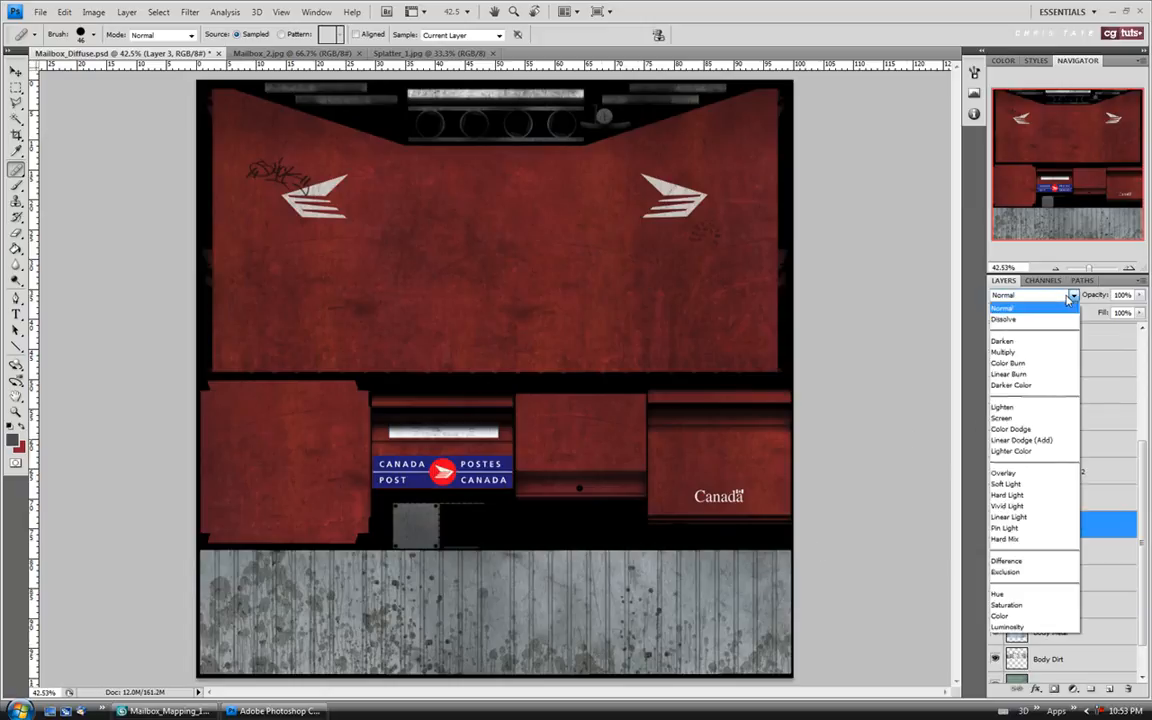
click(1020, 353)
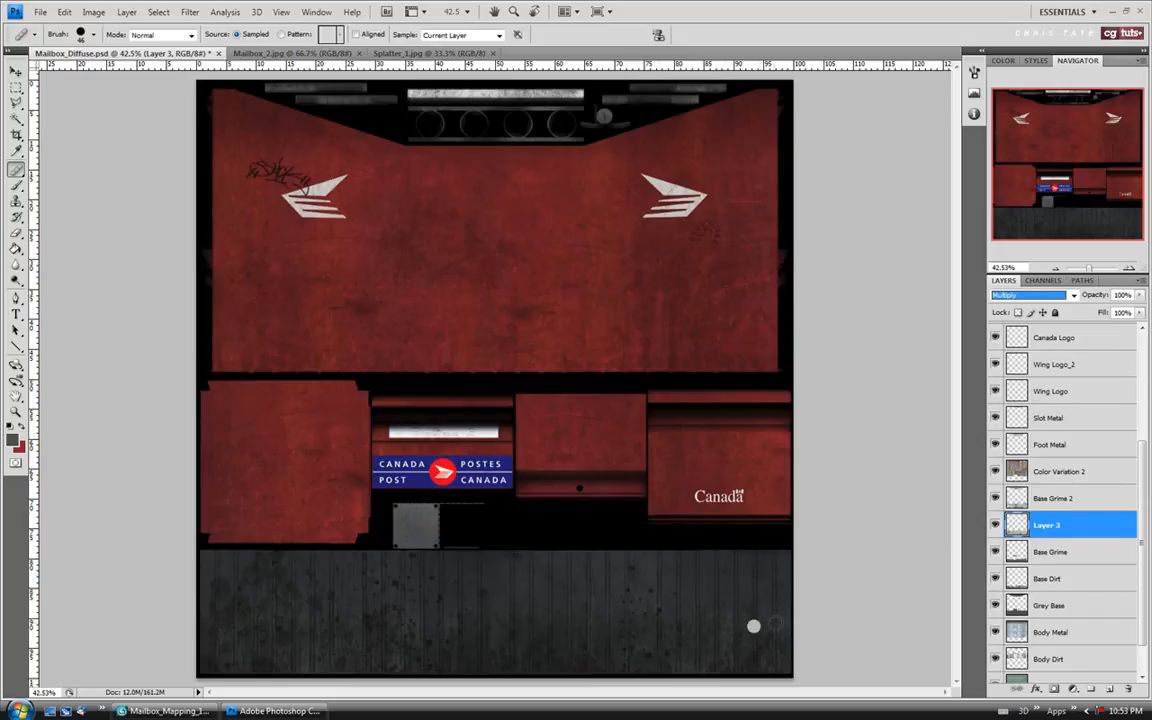
click(1140, 295)
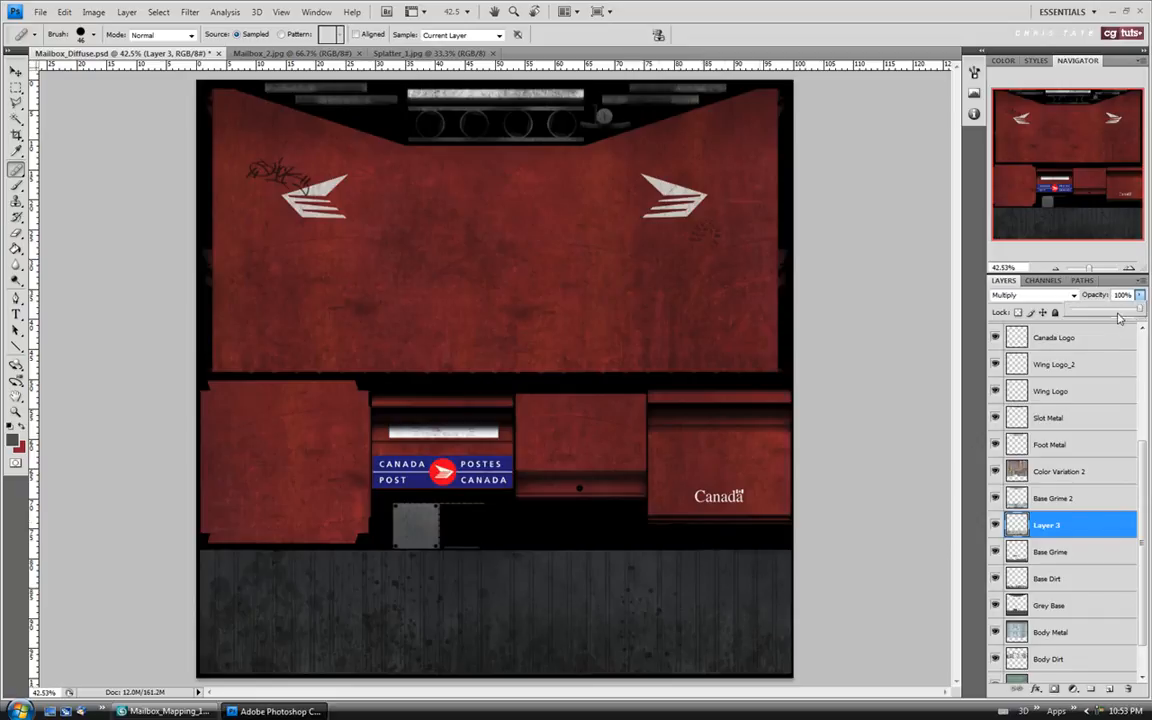
drag(1107, 313, 1096, 313)
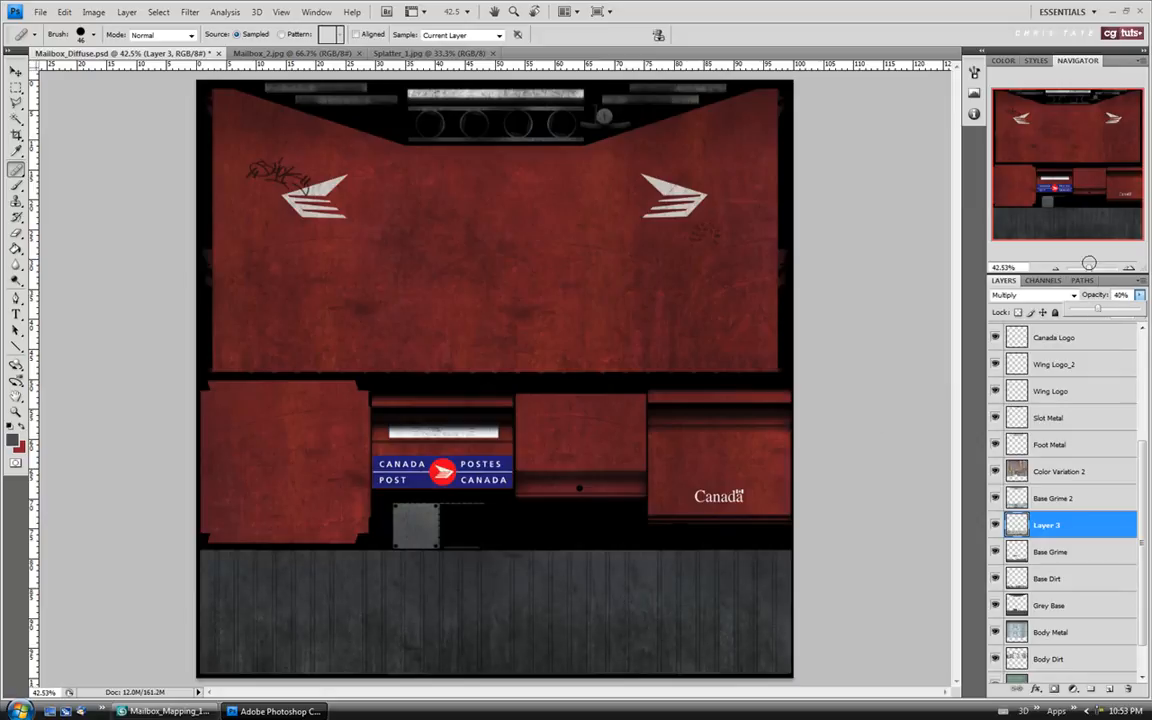
Rename the merged splatter layer as Base Splatter Large
double_click(1050, 526)
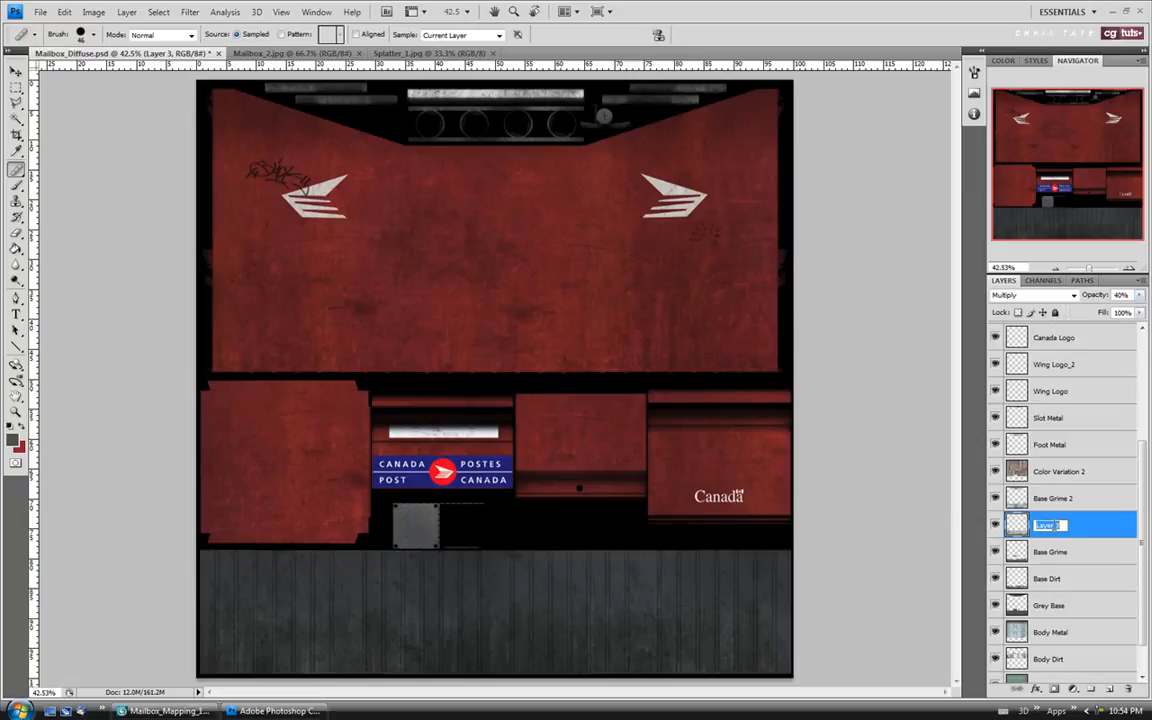
text(B)
text(ase Soli)
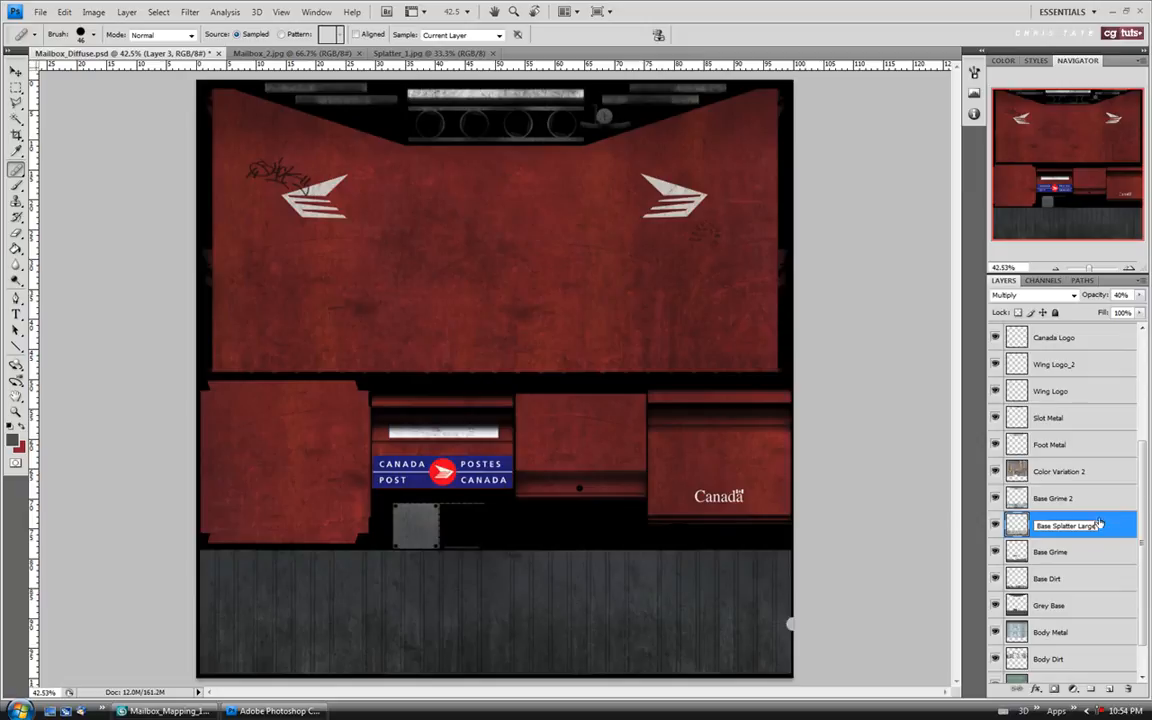
key(Return)
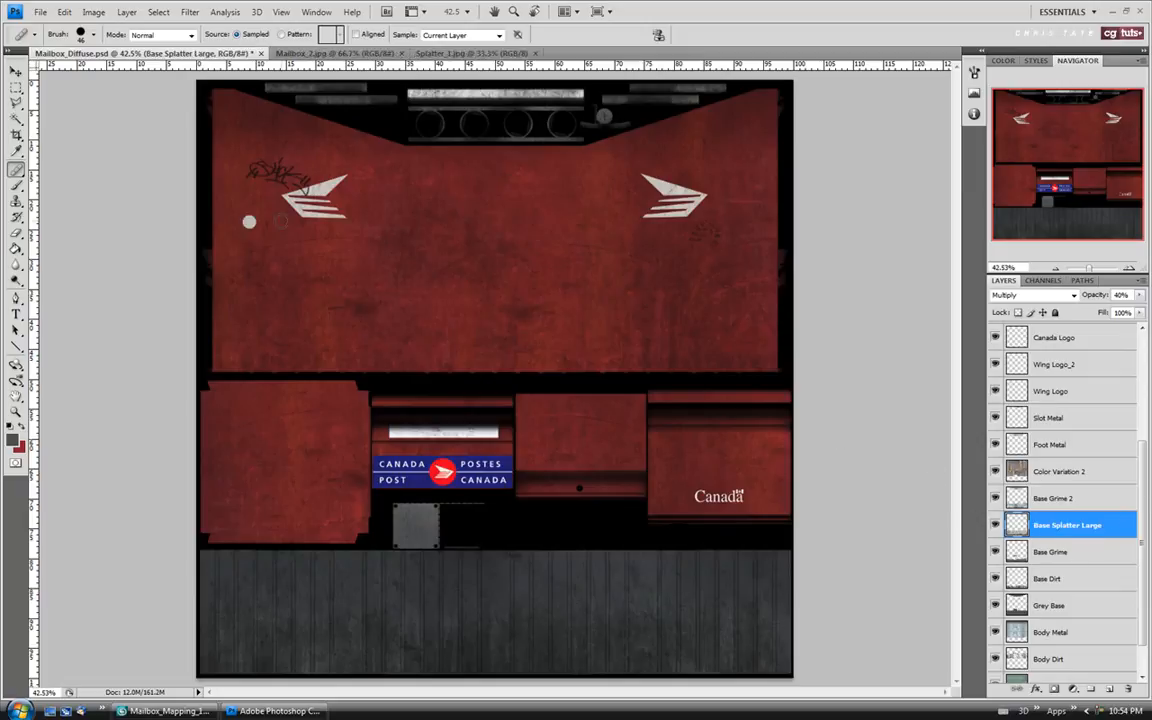
Open the Splatter_2 image from the Texture_Source folder
click(38, 13)
click(50, 39)
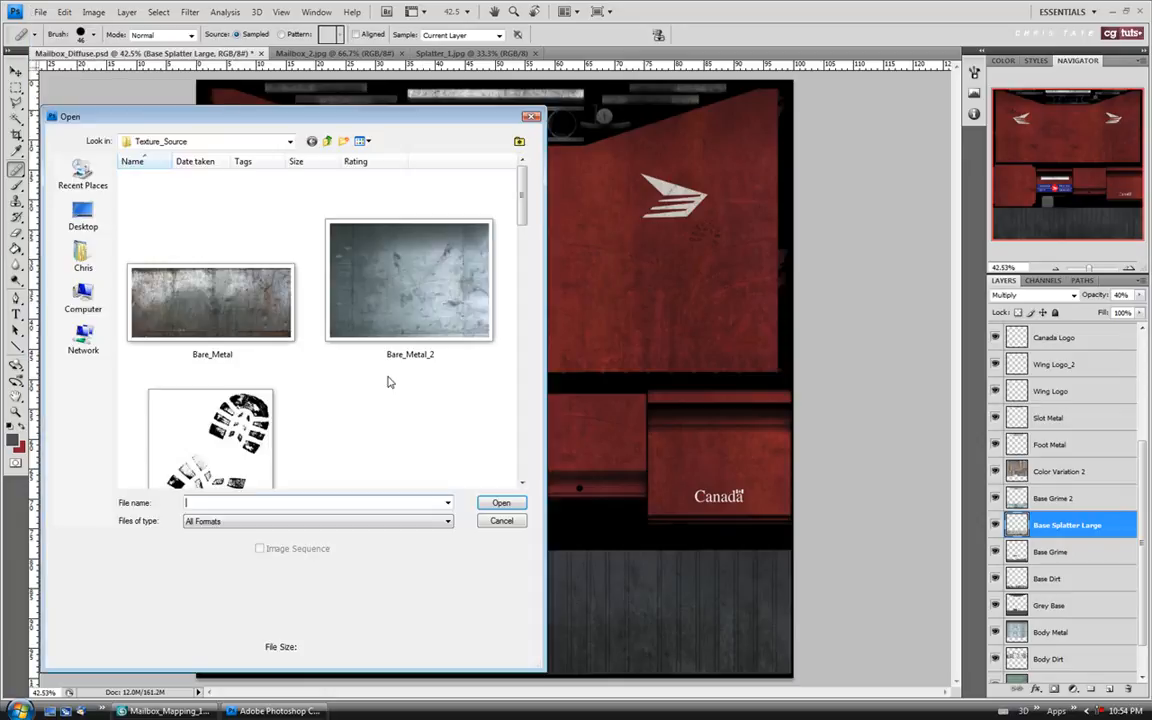
drag(524, 200, 521, 440)
double_click(436, 485)
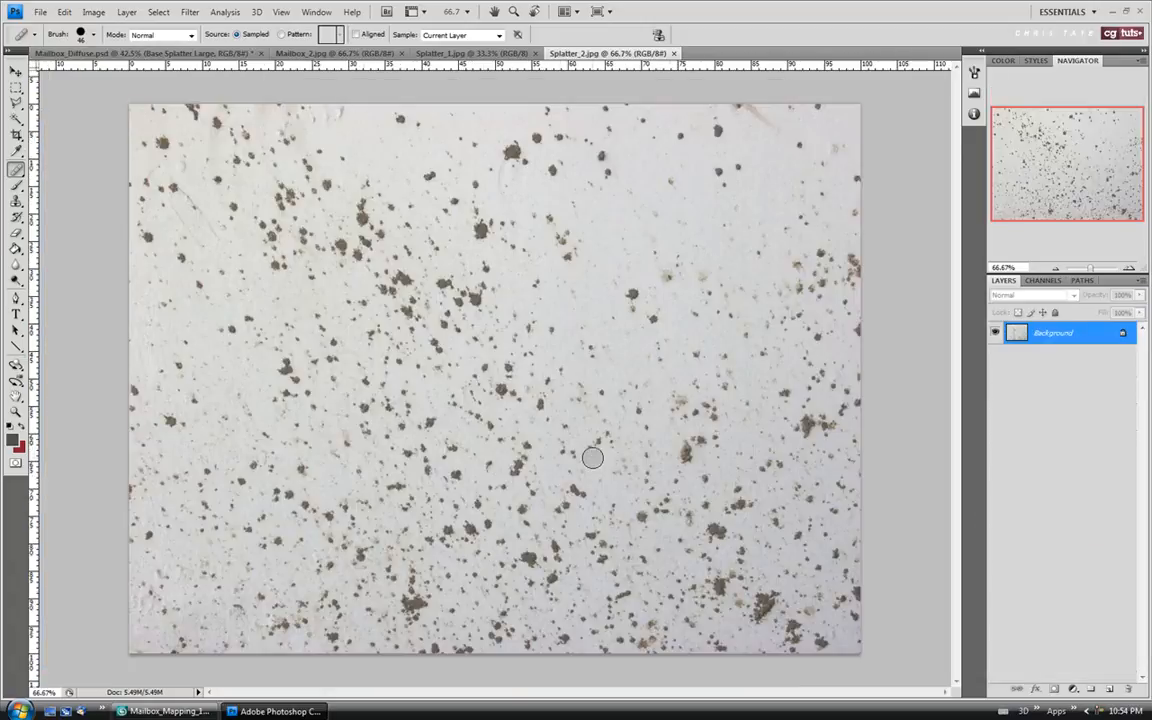
Copy the whole Splatter_2 image and paste it into Mailbox_Diffuse.psd as a new layer directly above Base Splatter Large
key(ctrl+a)
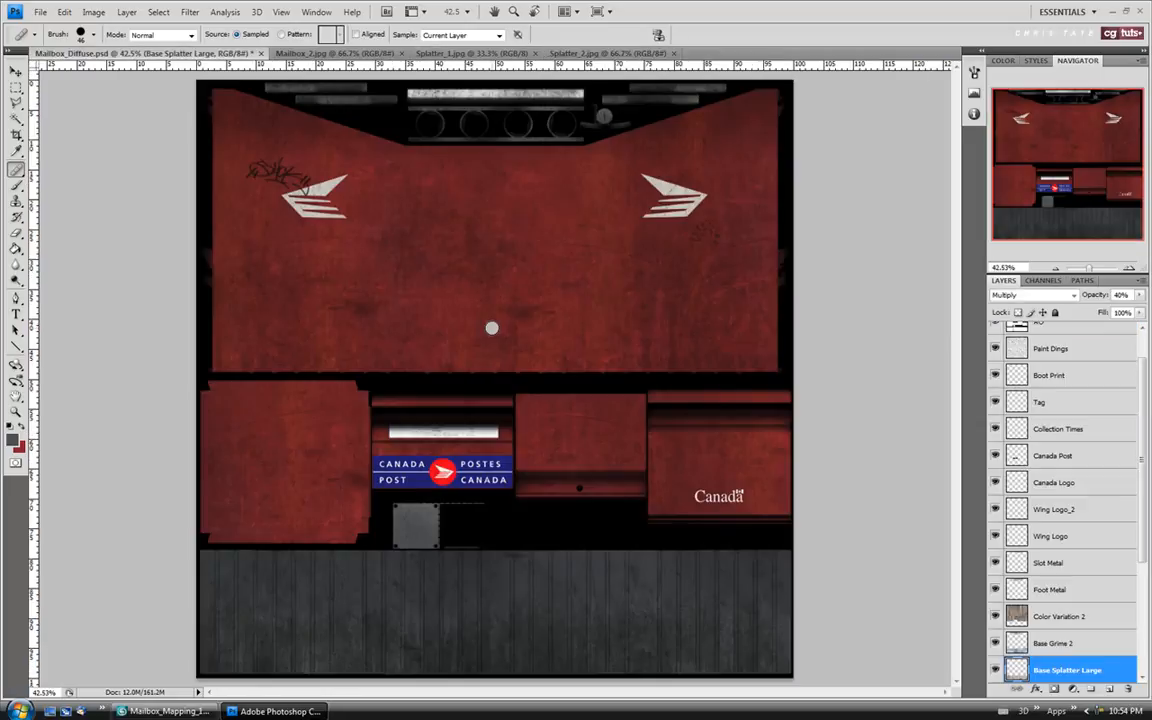
click(196, 53)
scroll(1140, 648, down, 3)
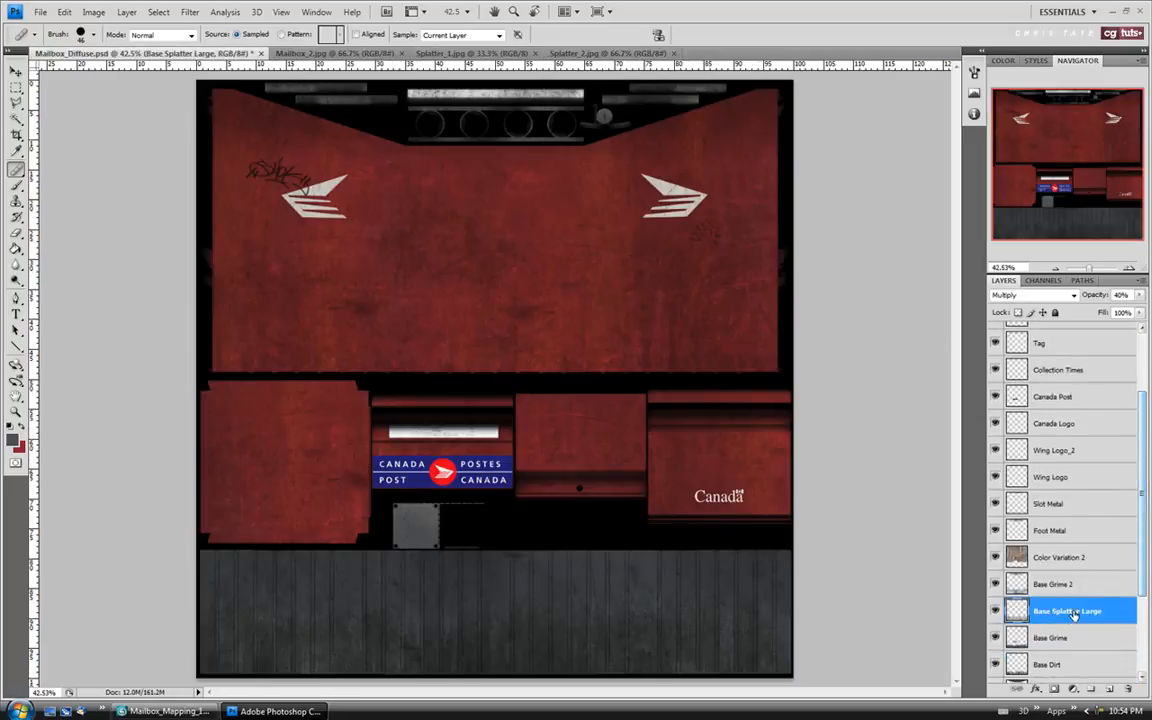
key(ctrl+v)
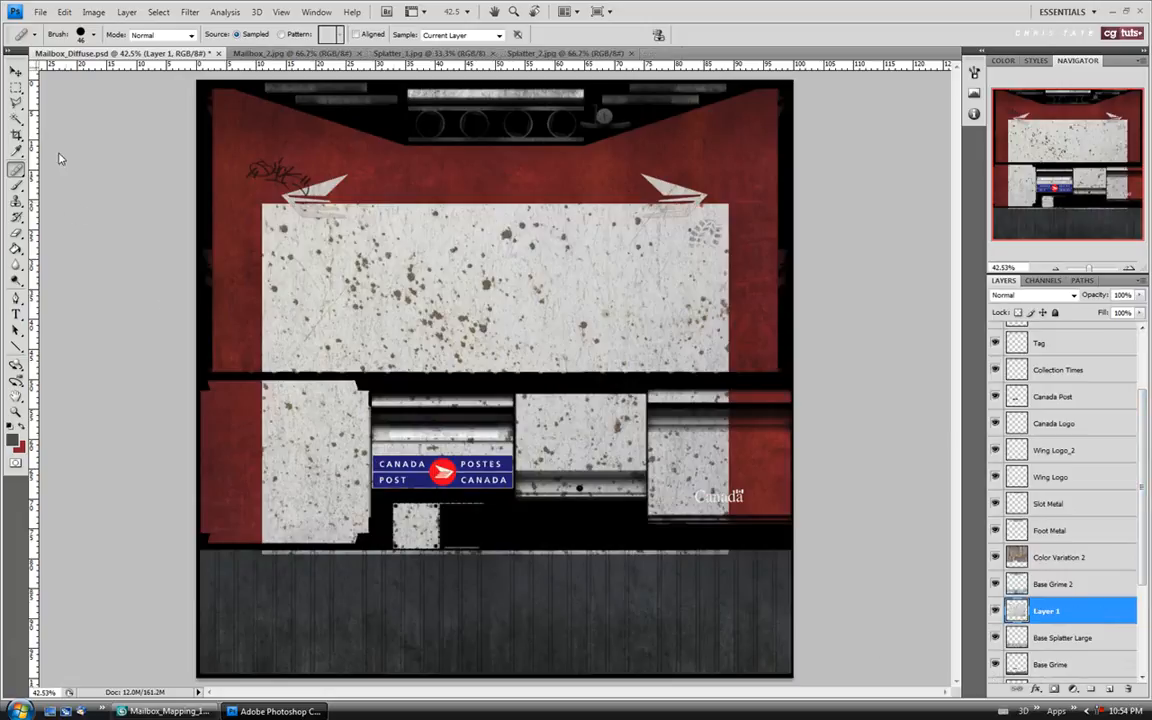
Scale the pasted fine splatter proportionally to 36.7% and position it over the lower left end of the base planks
click(16, 72)
drag(492, 352, 449, 438)
key(ctrl+t)
drag(685, 646, 422, 445)
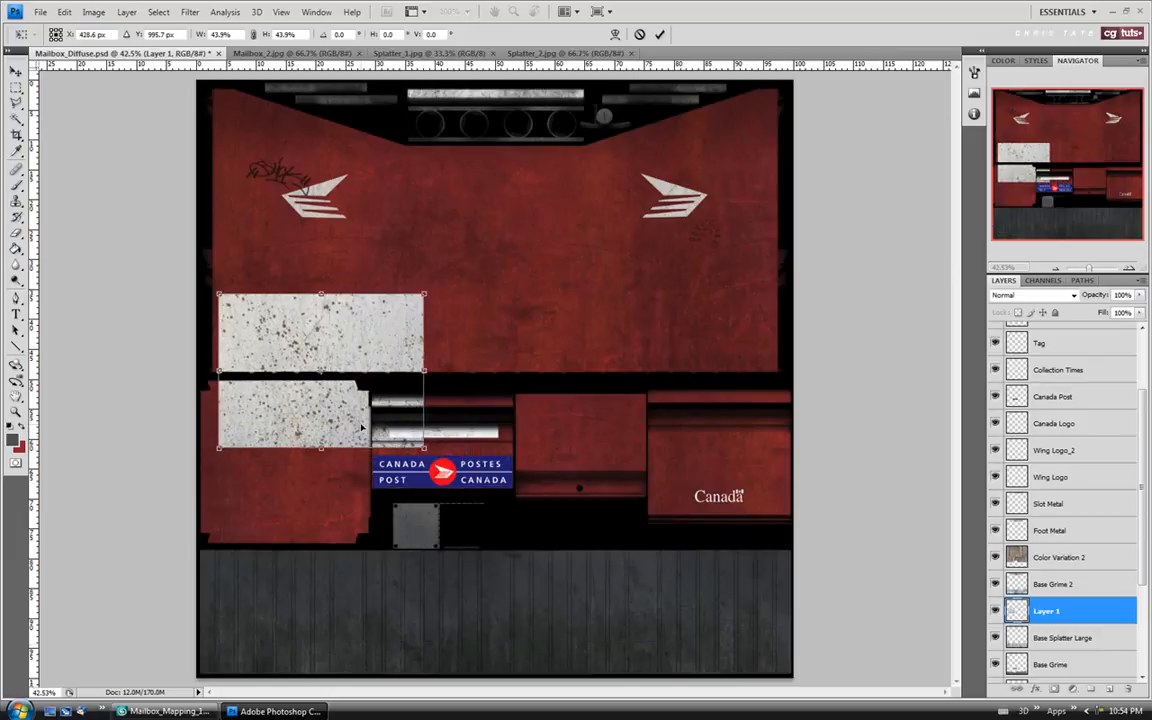
drag(362, 395, 384, 662)
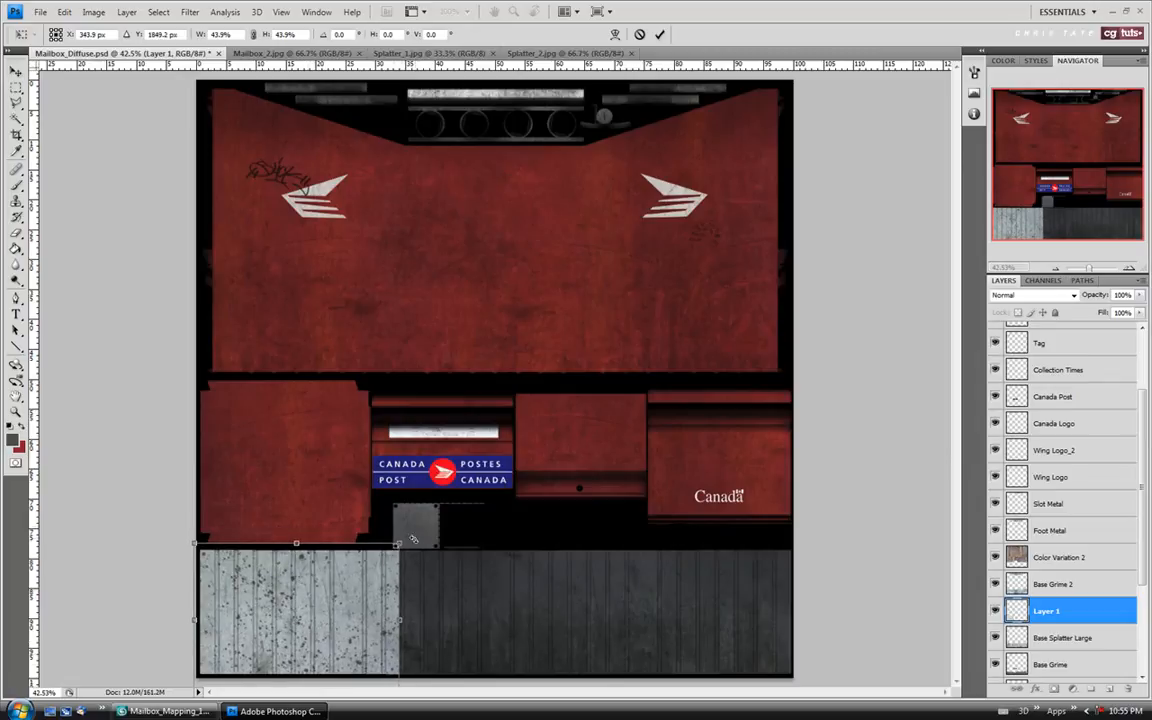
drag(398, 546, 369, 572)
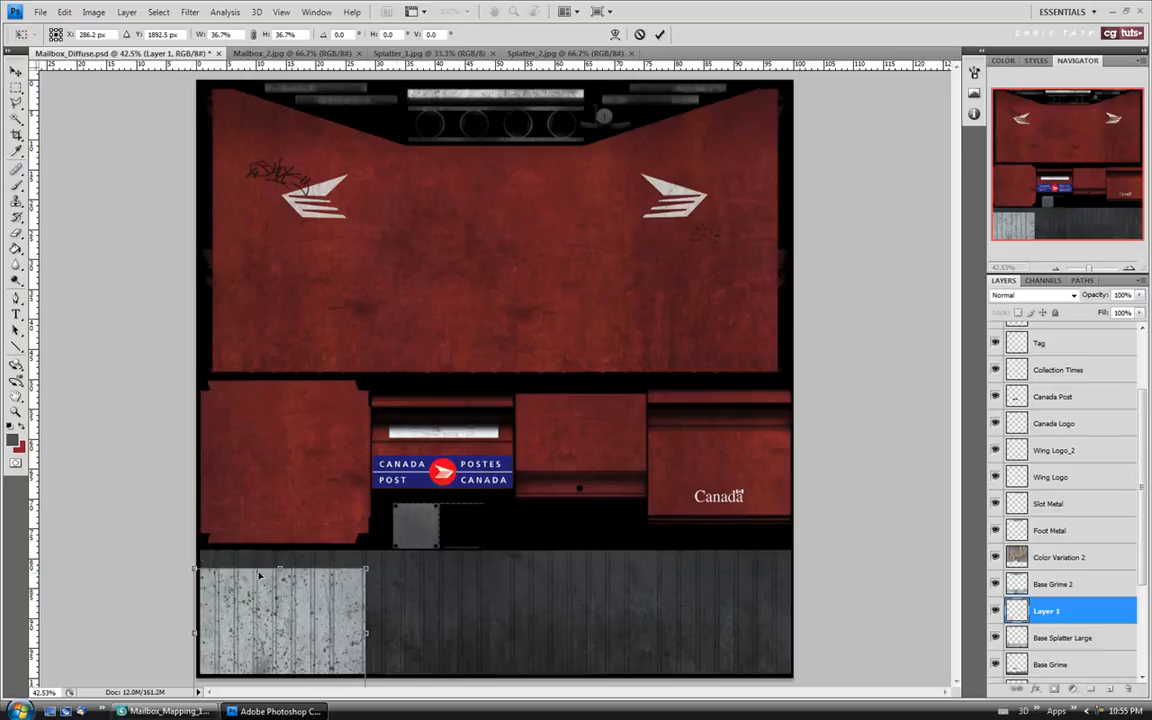
key(Return)
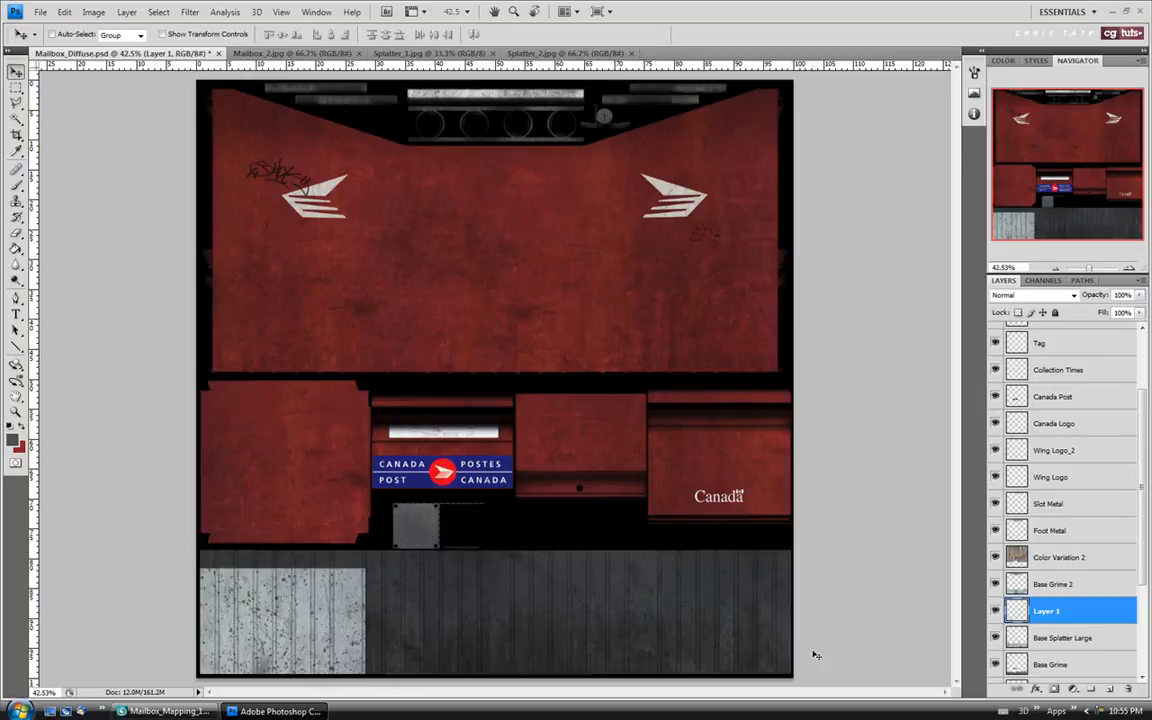
Duplicate the scaled fine splatter onto a new layer and move the copy beside the first one along the planks
key(ctrl+v)
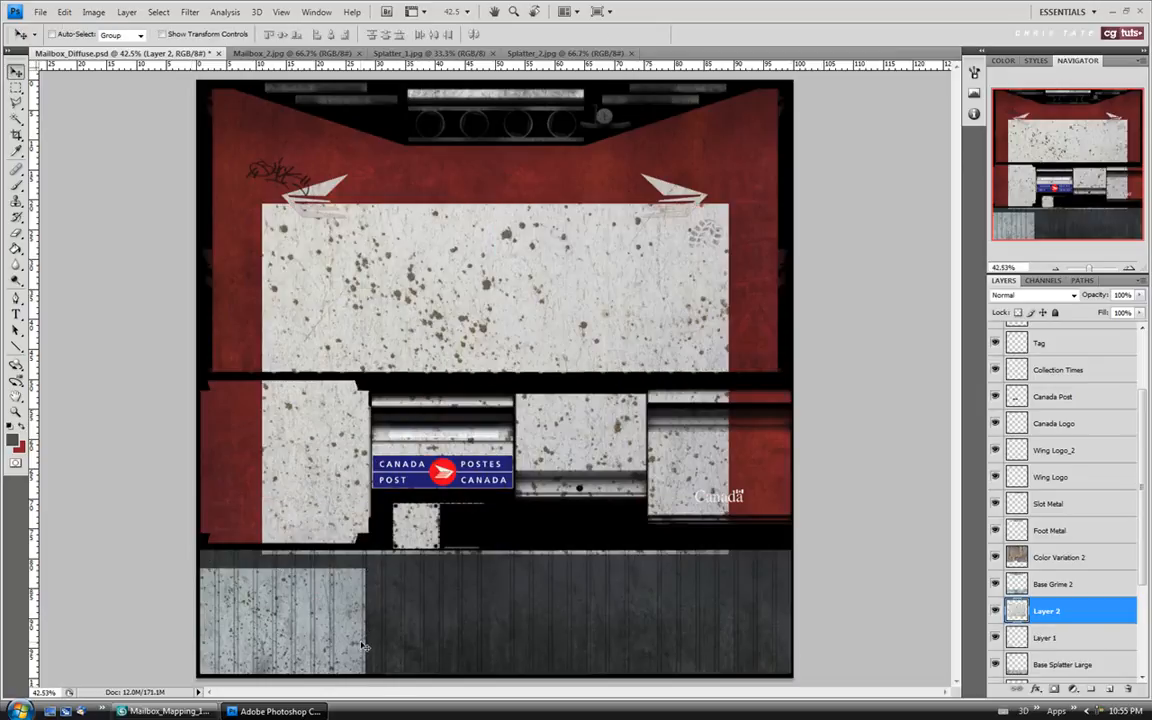
key(ctrl+z)
key(ctrl+a)
key(ctrl+v)
drag(473, 369, 350, 593)
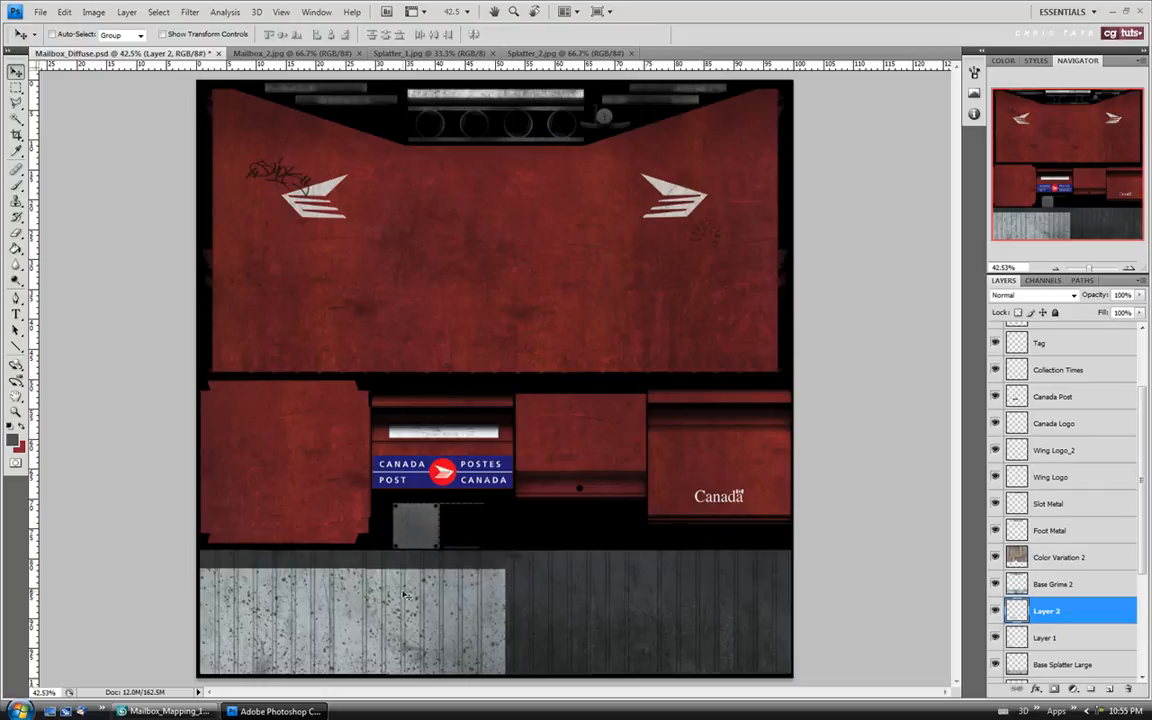
Flip the fine splatter copy horizontally and align it against the edge of the first piece
key(ctrl+t)
right_click(436, 546)
click(466, 528)
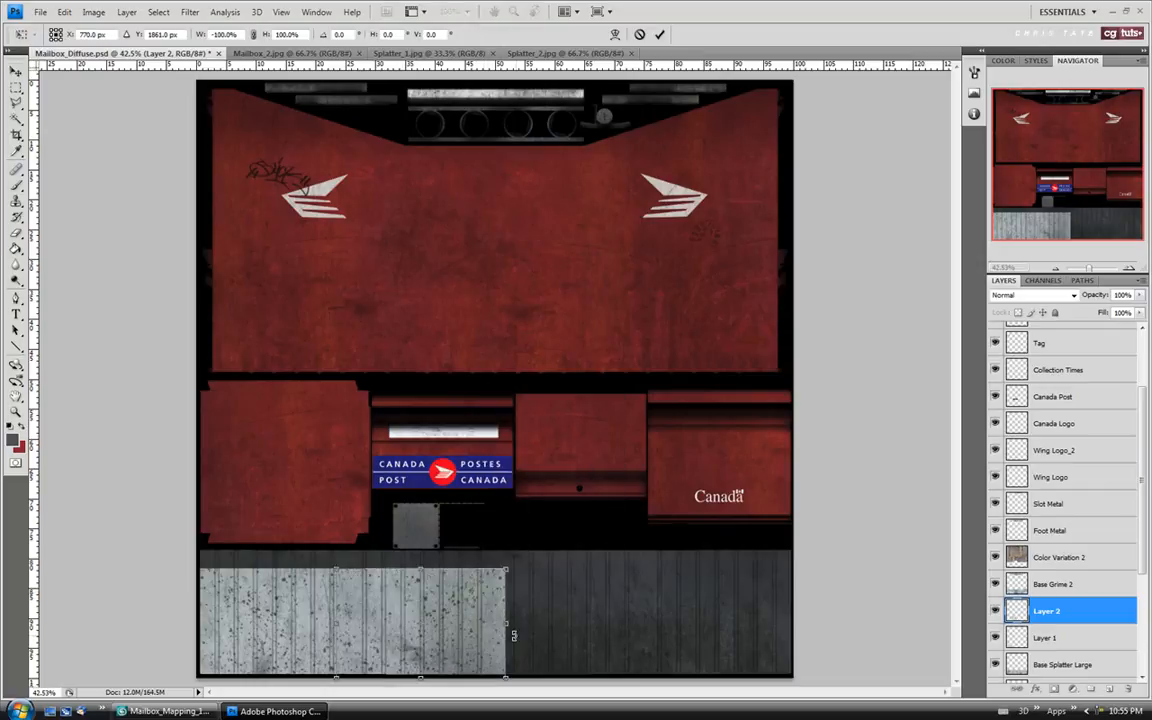
key(Return)
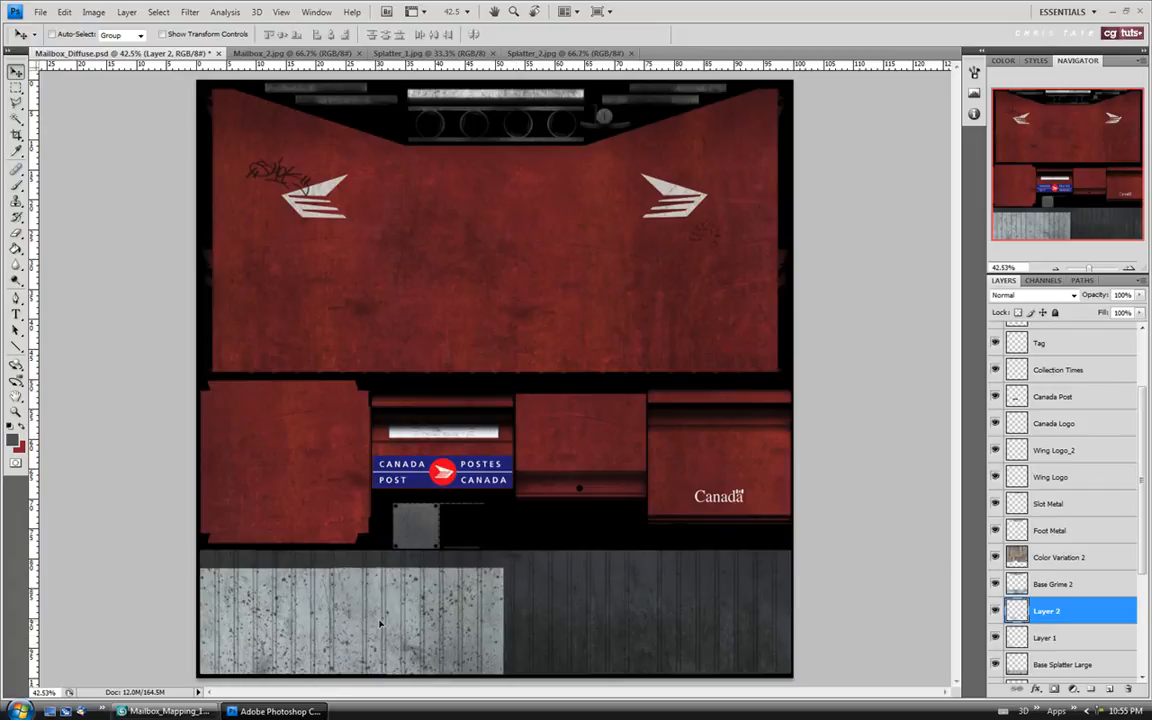
drag(380, 624, 381, 623)
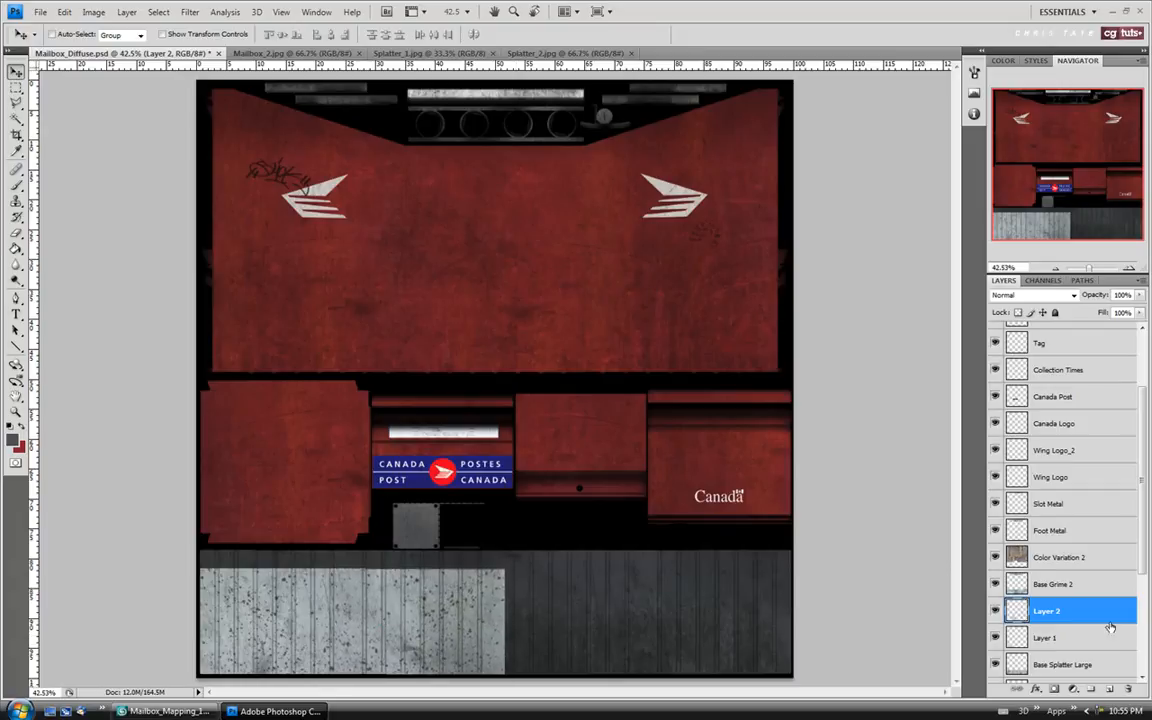
Merge the two fine splatter layers and place a pasted copy of the result over the remaining right part of the planks
shift+click(1064, 642)
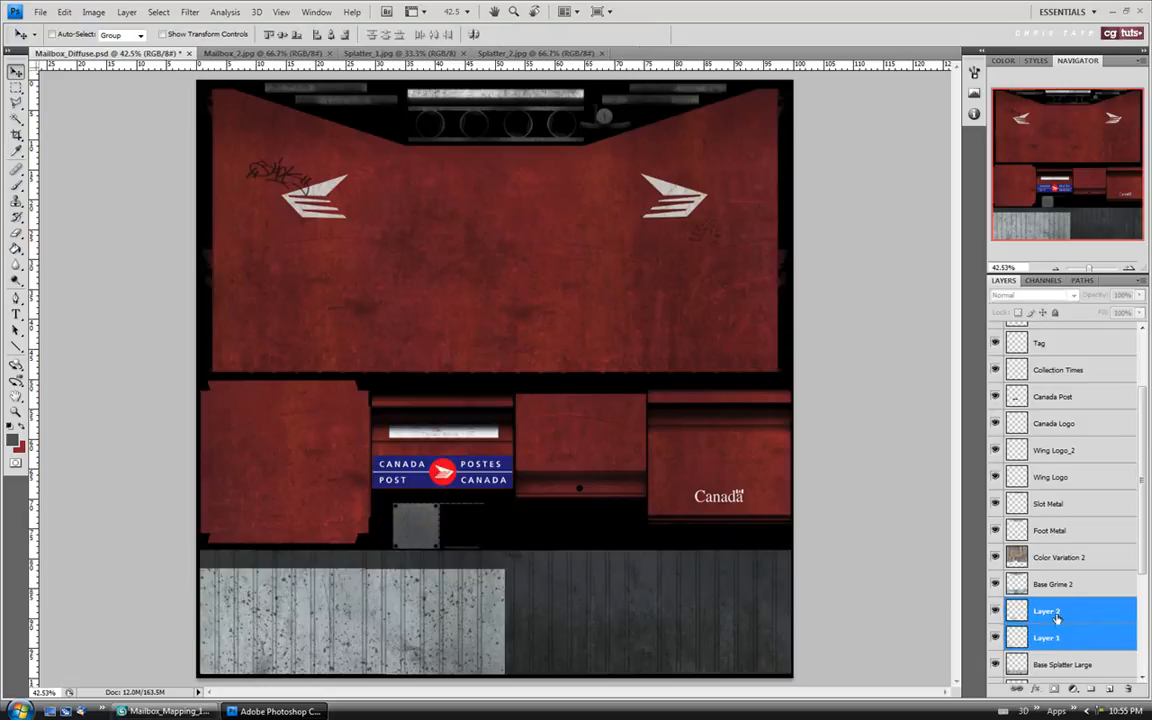
key(ctrl+e)
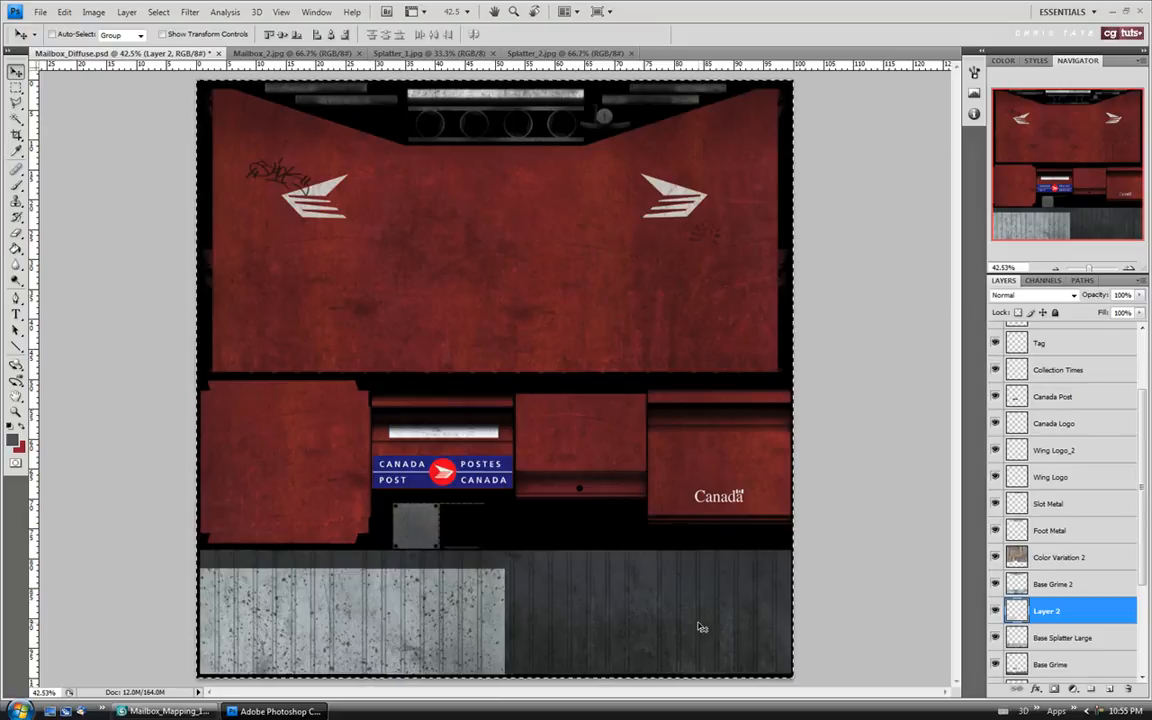
key(ctrl+v)
drag(532, 417, 600, 607)
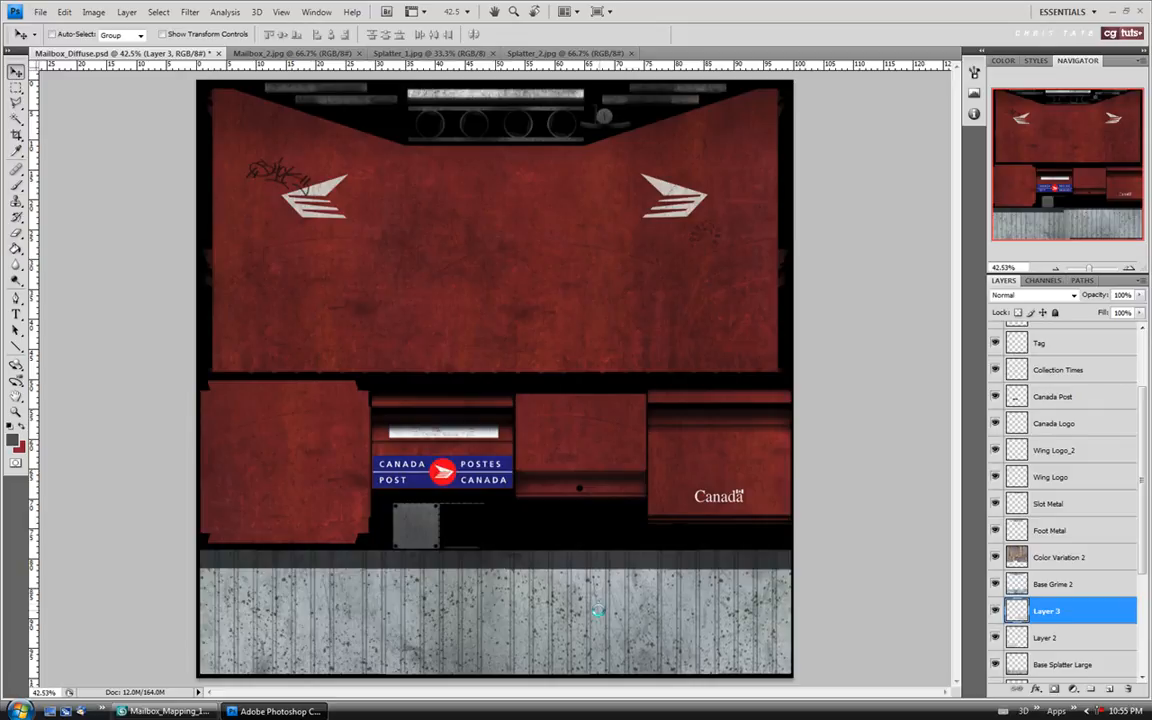
Merge Layer 3 and Layer 2 into one fine splatter layer and name it Base Splater Small
shift+click(1046, 638)
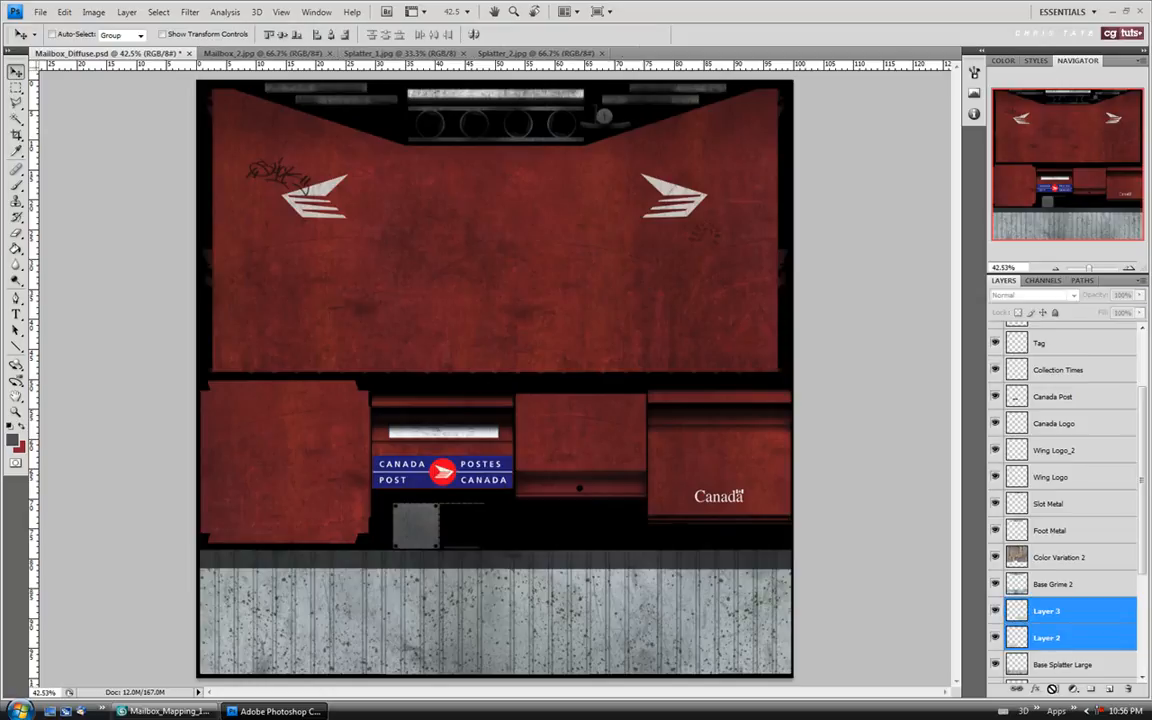
key(ctrl+e)
double_click(1043, 612)
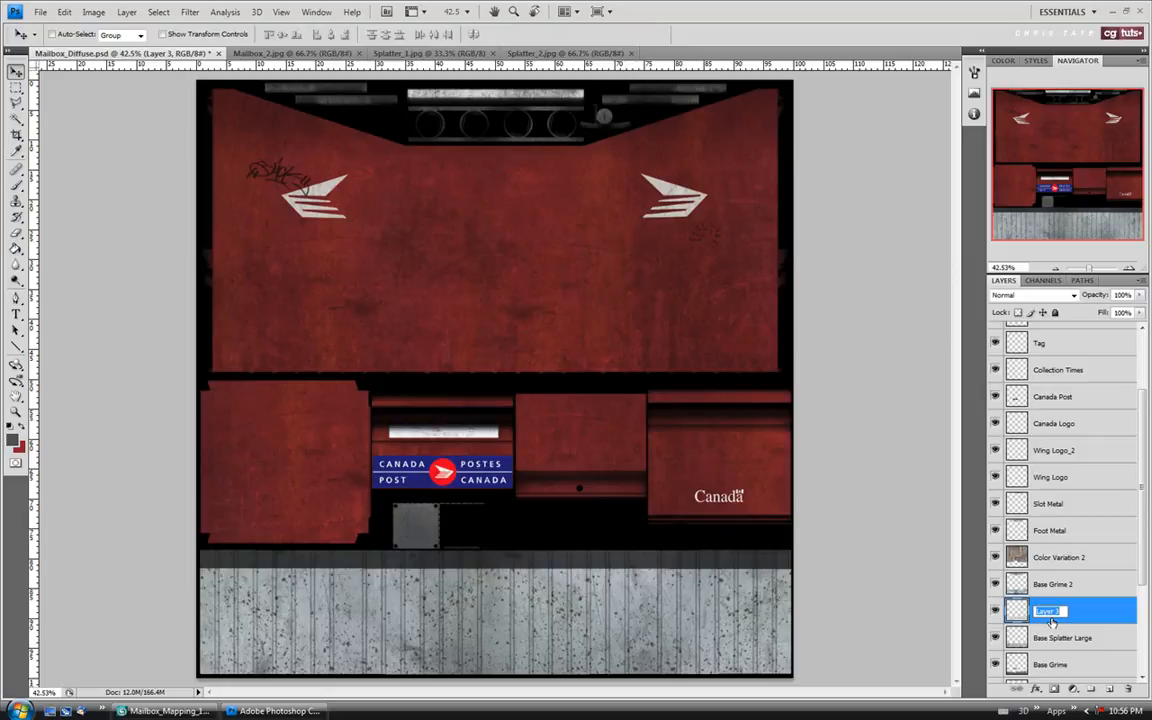
text(Bas)
text(e Spla)
text(ttee)
key(BackSpace)
text(r)
text( Smal)
text(l)
key(Return)
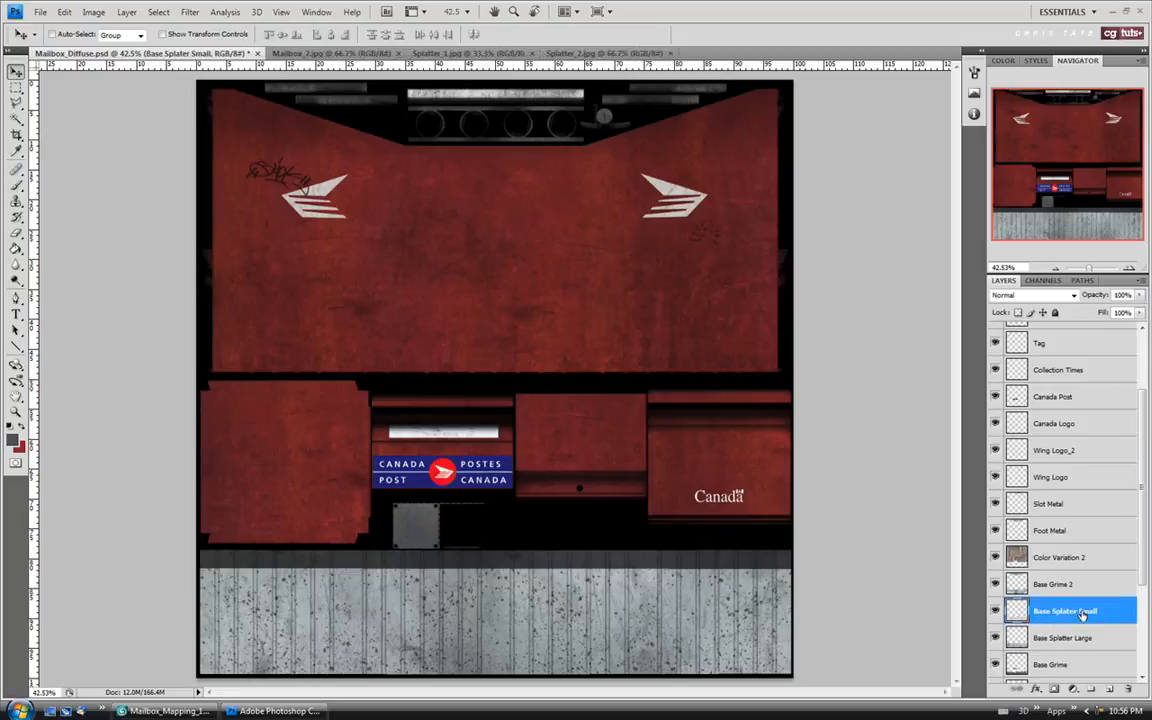
Set the Base Splater Small layer's blend mode to Multiply and save the texture file
click(1035, 295)
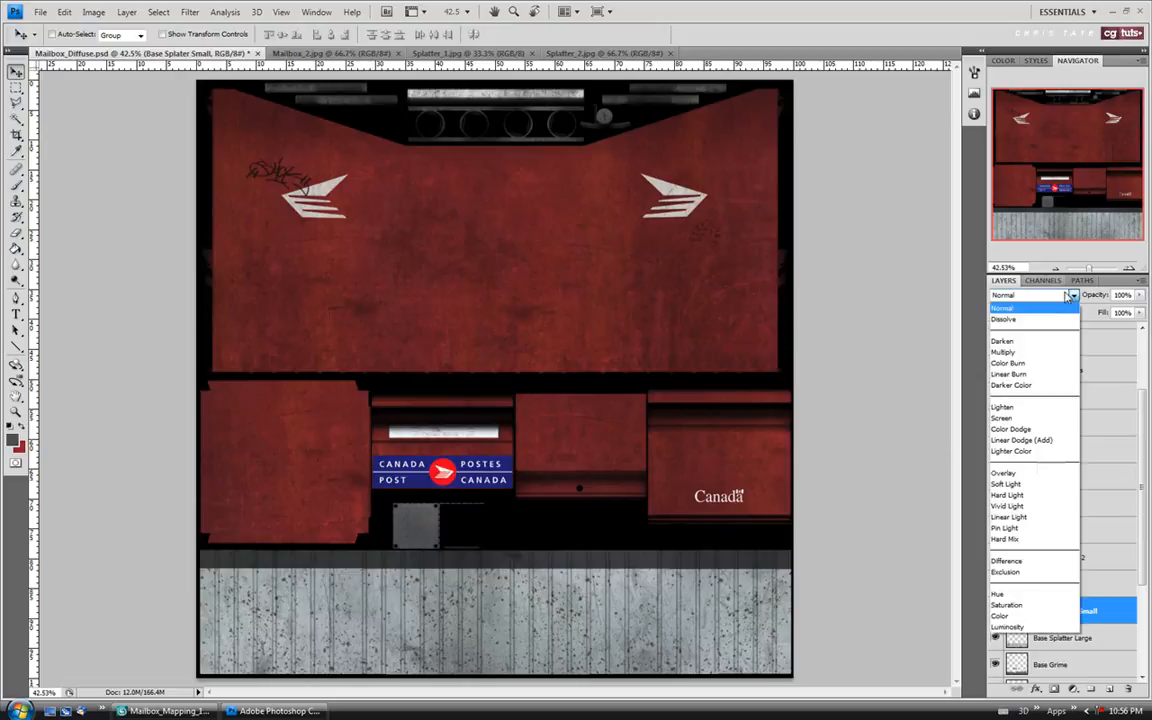
click(1031, 352)
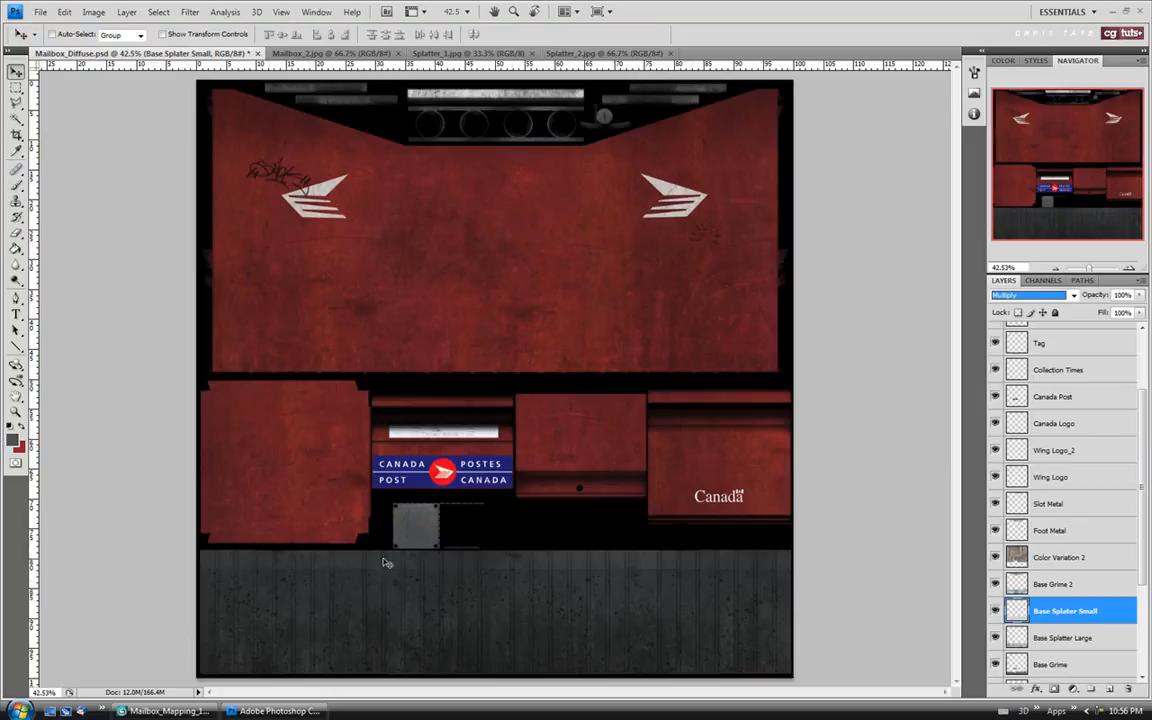
click(40, 11)
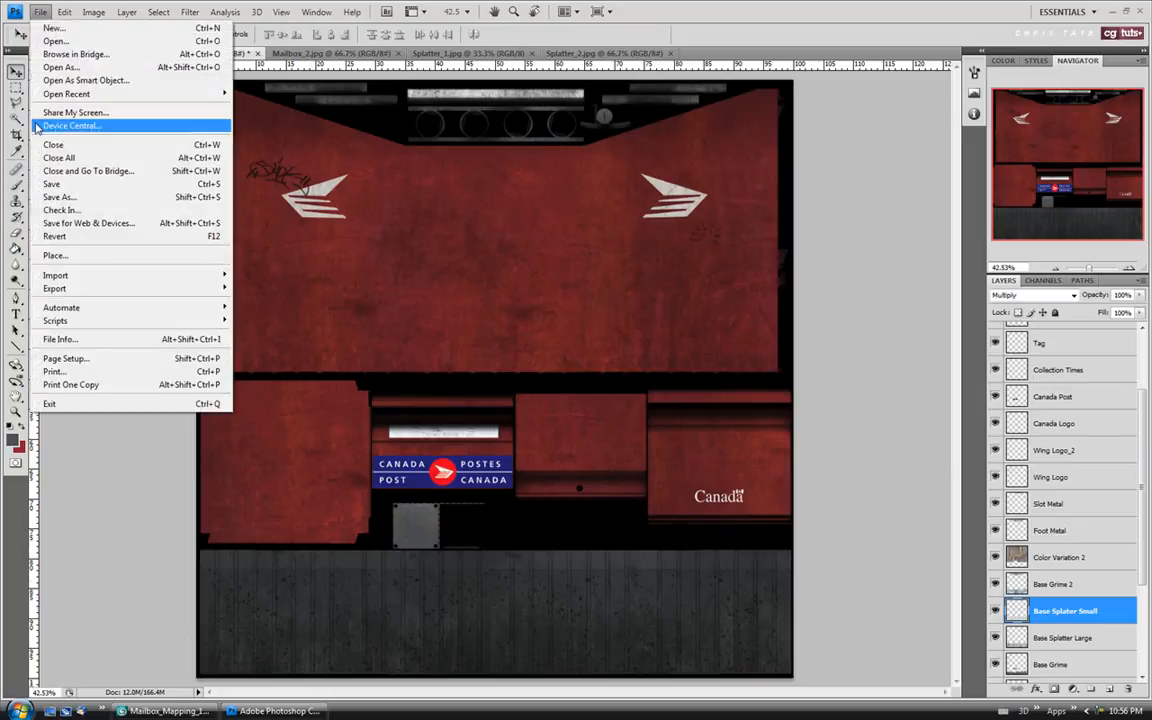
click(51, 186)
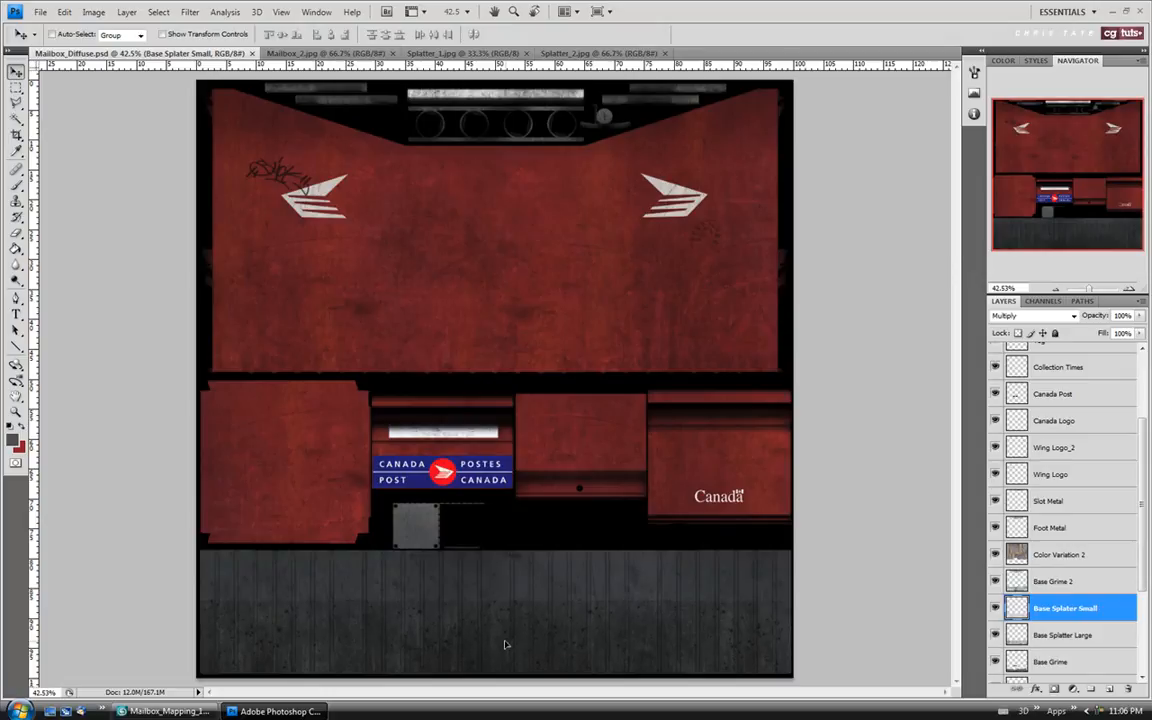
drag(505, 643, 508, 643)
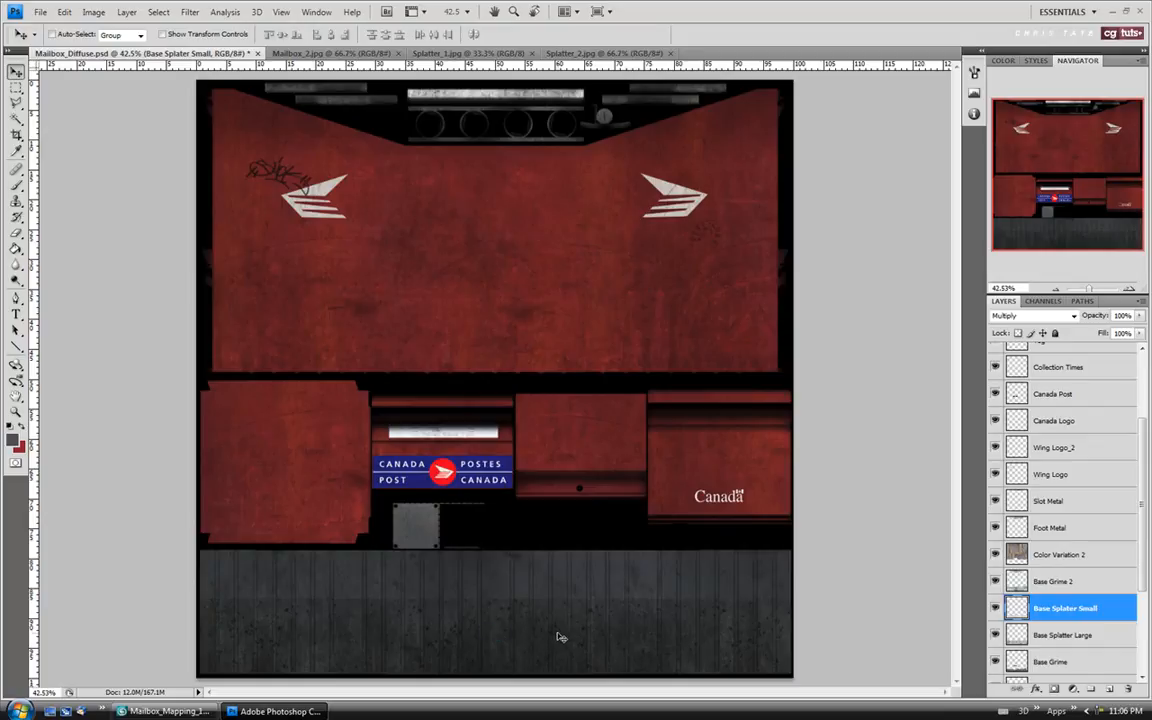
Close the source images Splatter_2.jpg, Splatter_1.jpg and Mailbox_2.jpg, keeping only the diffuse texture open
click(605, 55)
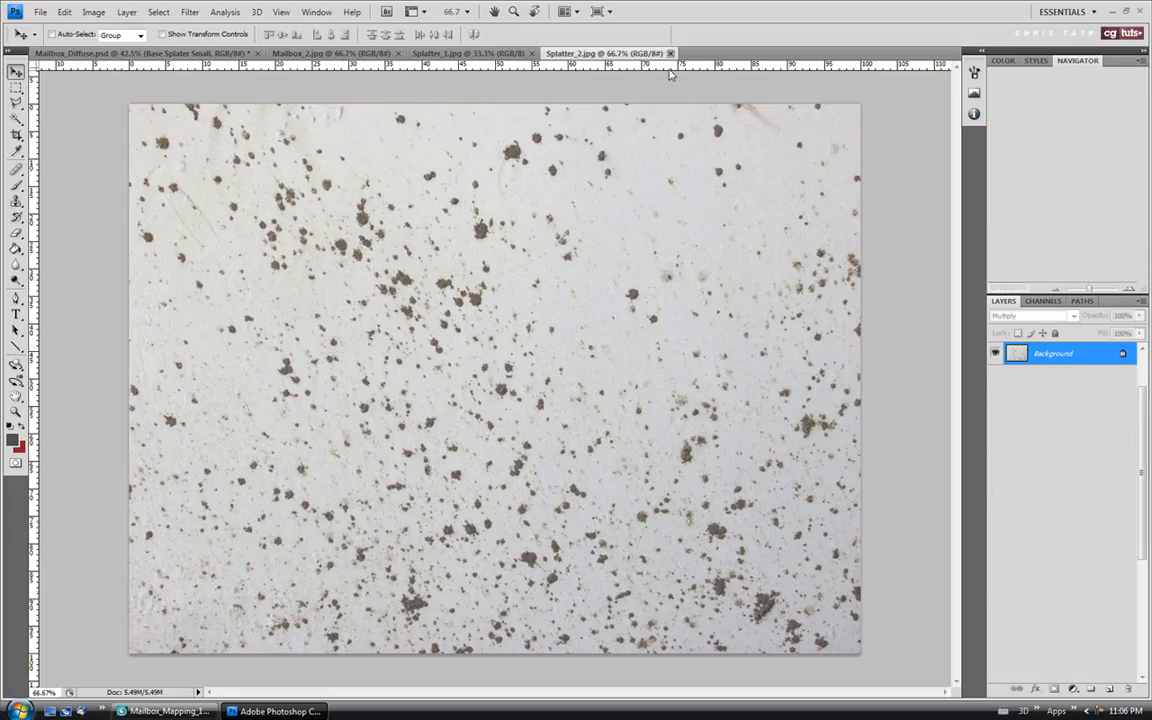
key(ctrl+w)
click(505, 55)
key(ctrl+w)
click(300, 53)
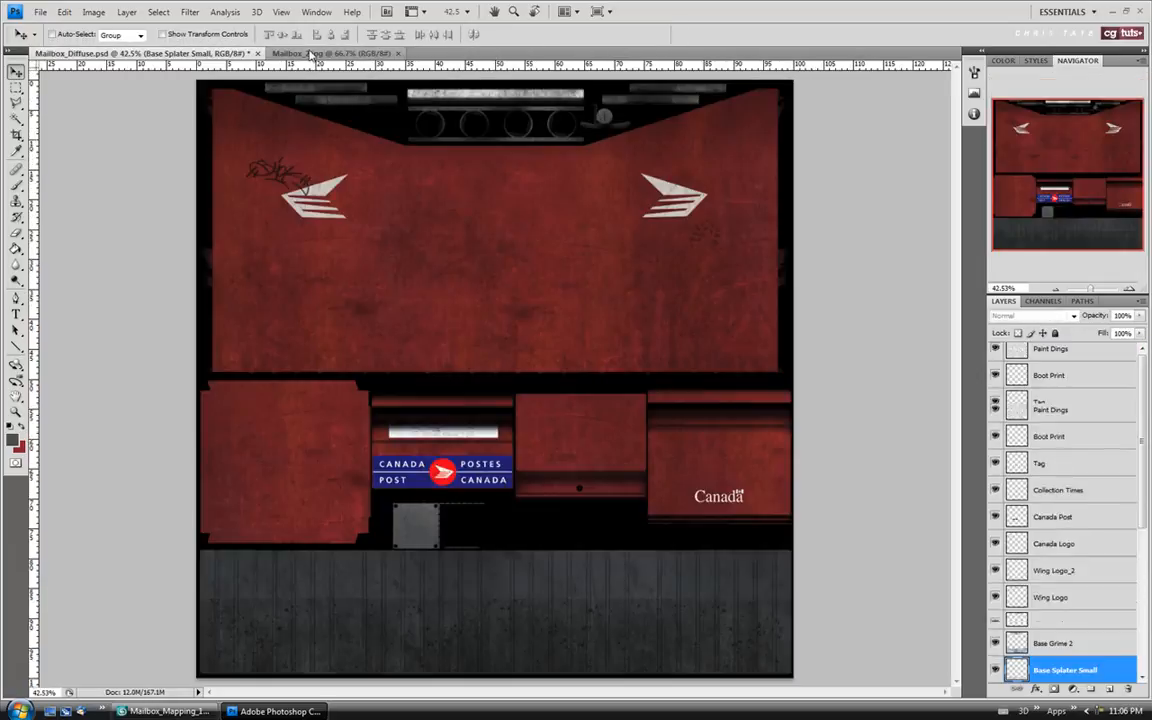
key(ctrl+w)
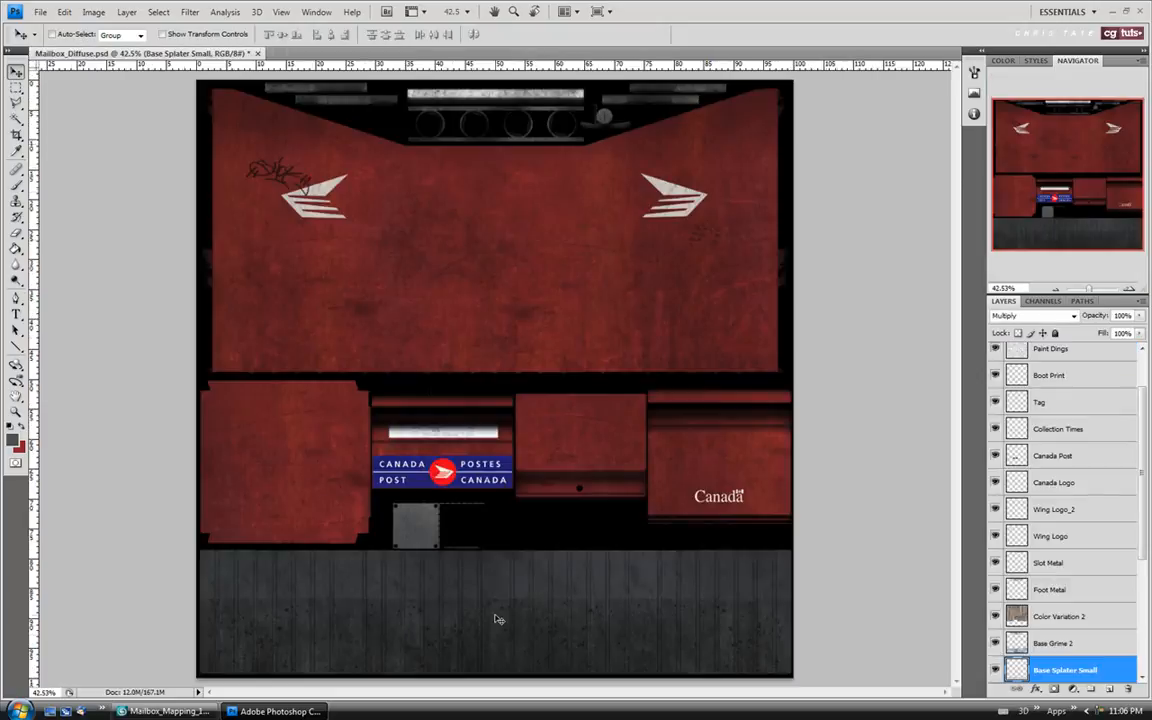
Open the Grunge_2 image from the Texture_Source folder on the desktop
click(40, 11)
click(50, 38)
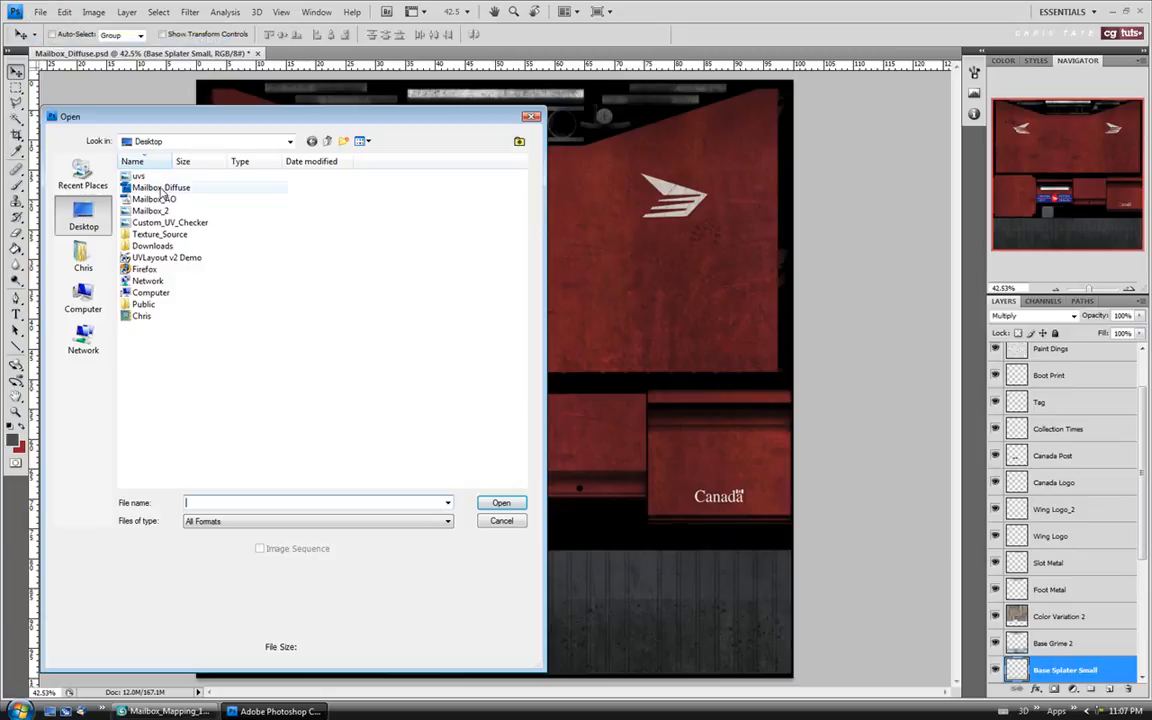
double_click(160, 234)
drag(519, 205, 517, 390)
click(192, 306)
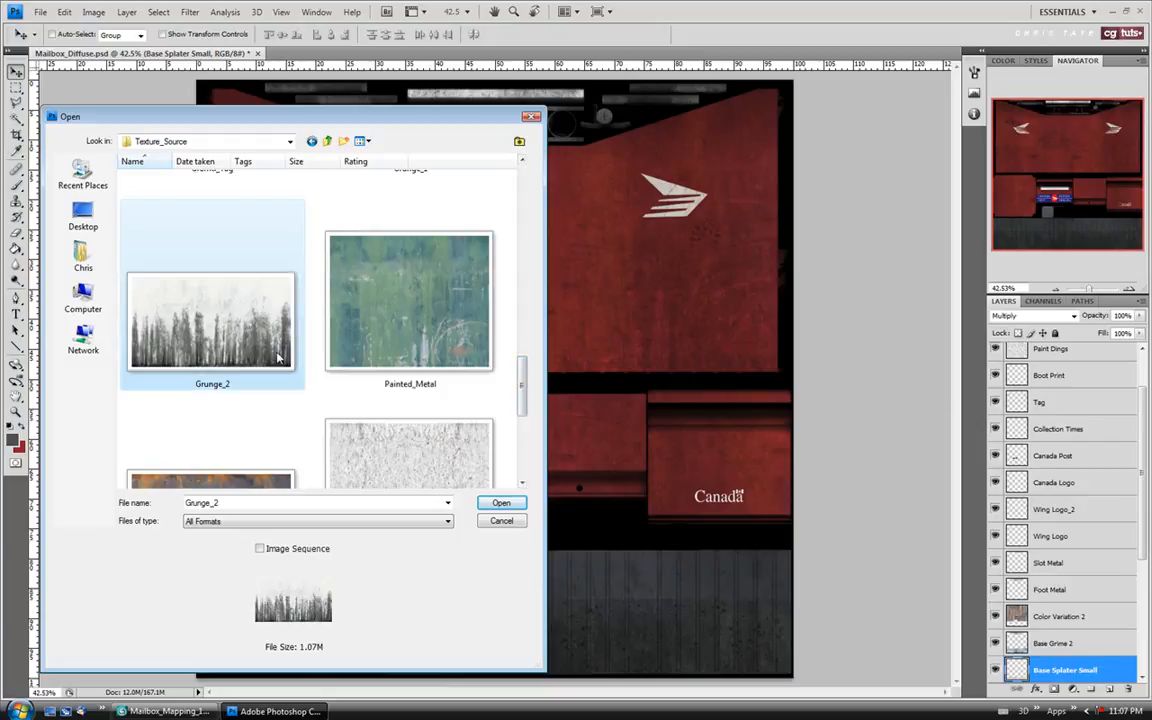
click(501, 503)
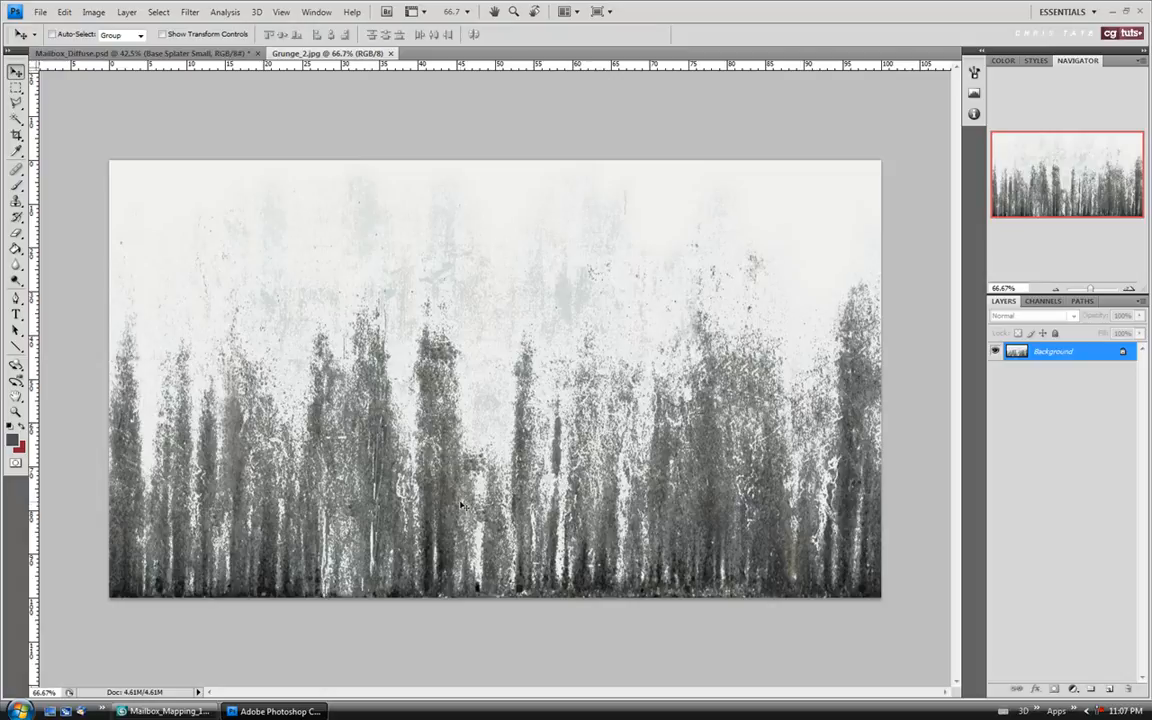
Invert the Grunge_2 image, copy all of it and close the file without saving
key(ctrl+i)
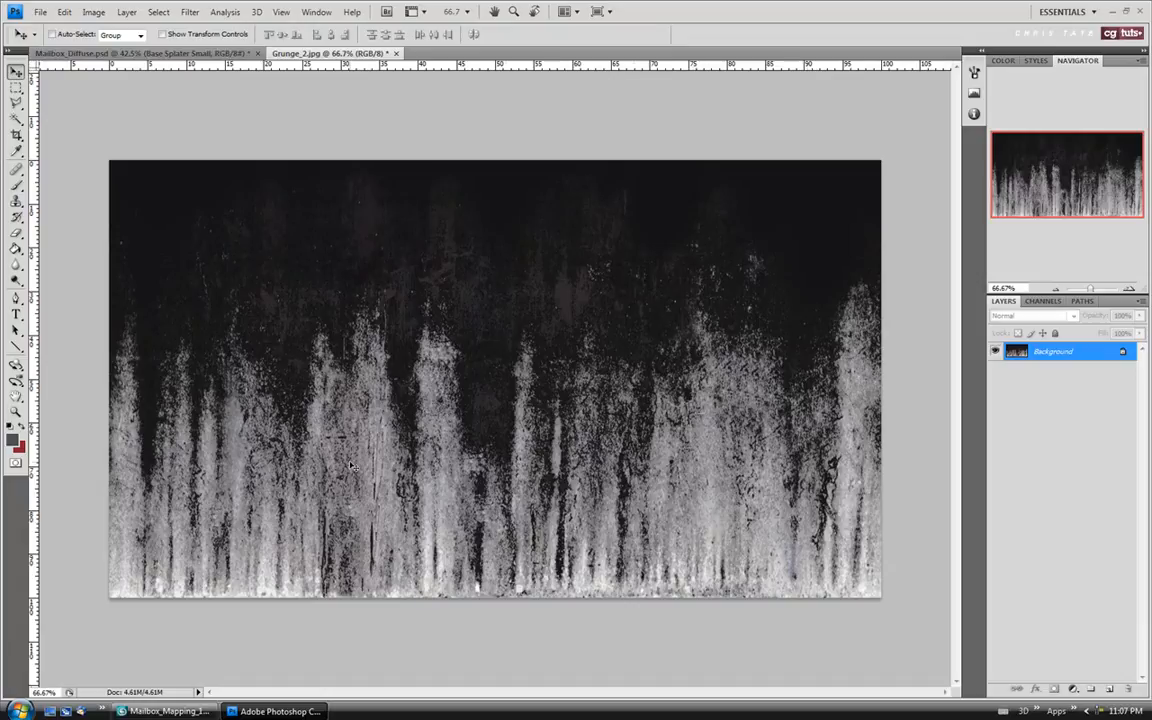
key(ctrl+a)
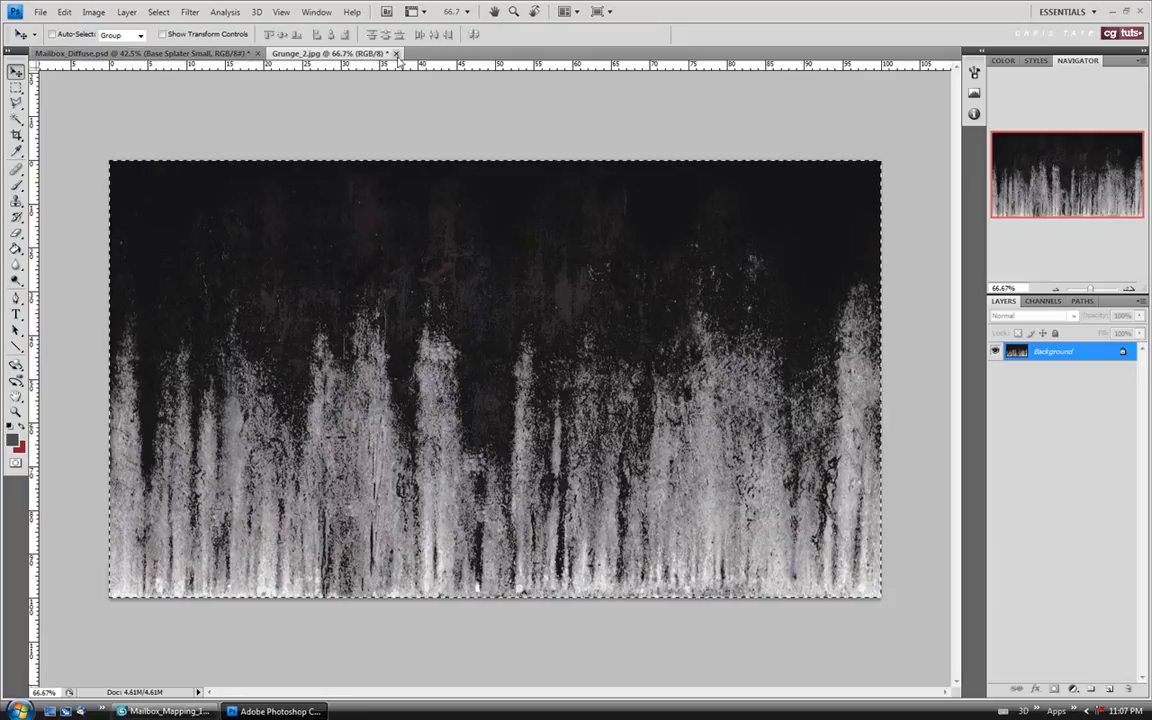
click(397, 53)
click(518, 262)
Add a layer mask to the Base Splater Small layer and paste the inverted grunge into its mask channel
scroll(1058, 468, down, 5)
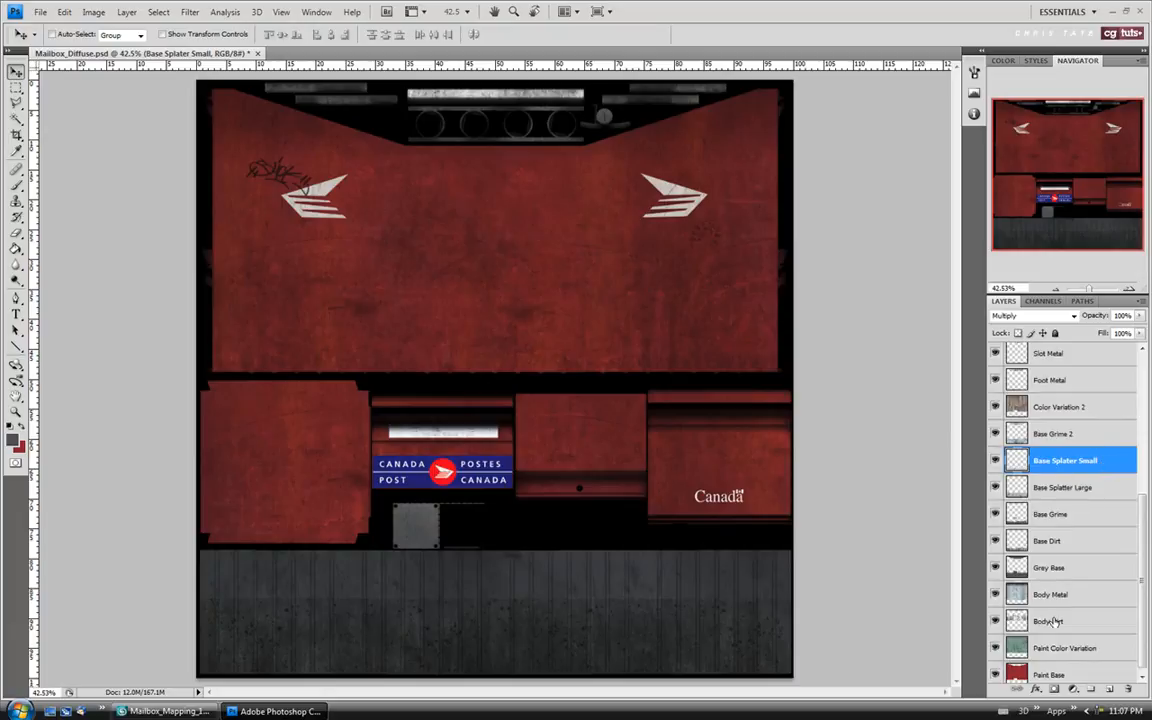
click(1055, 690)
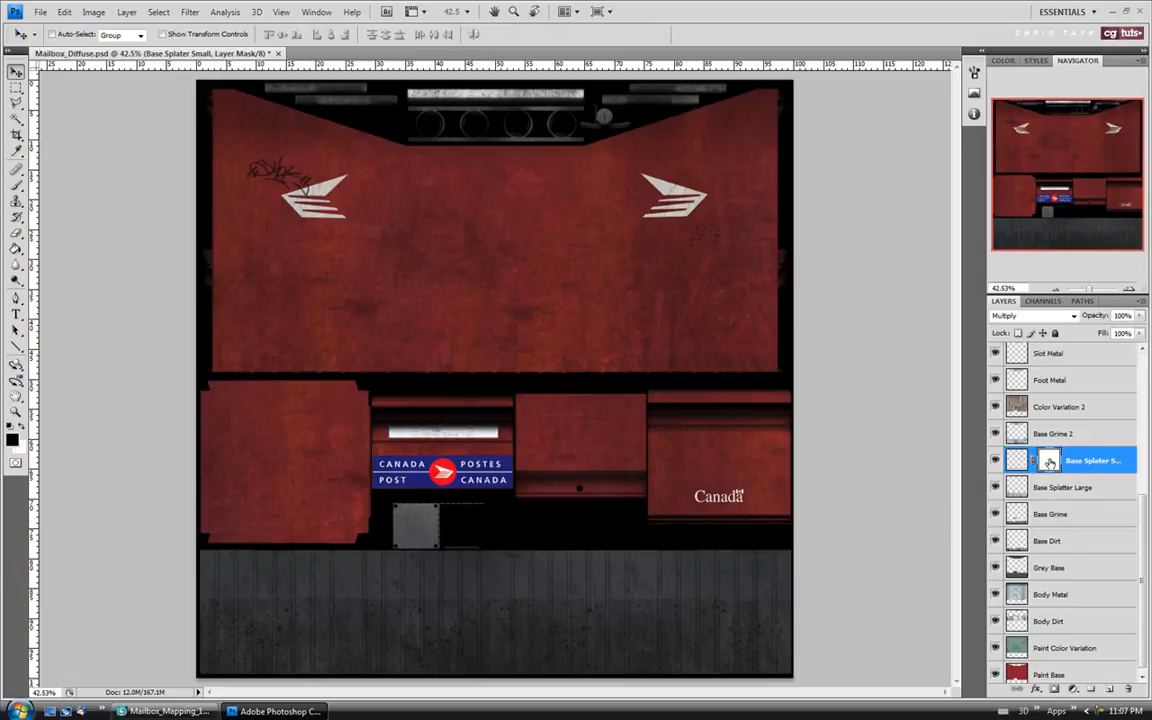
click(1042, 302)
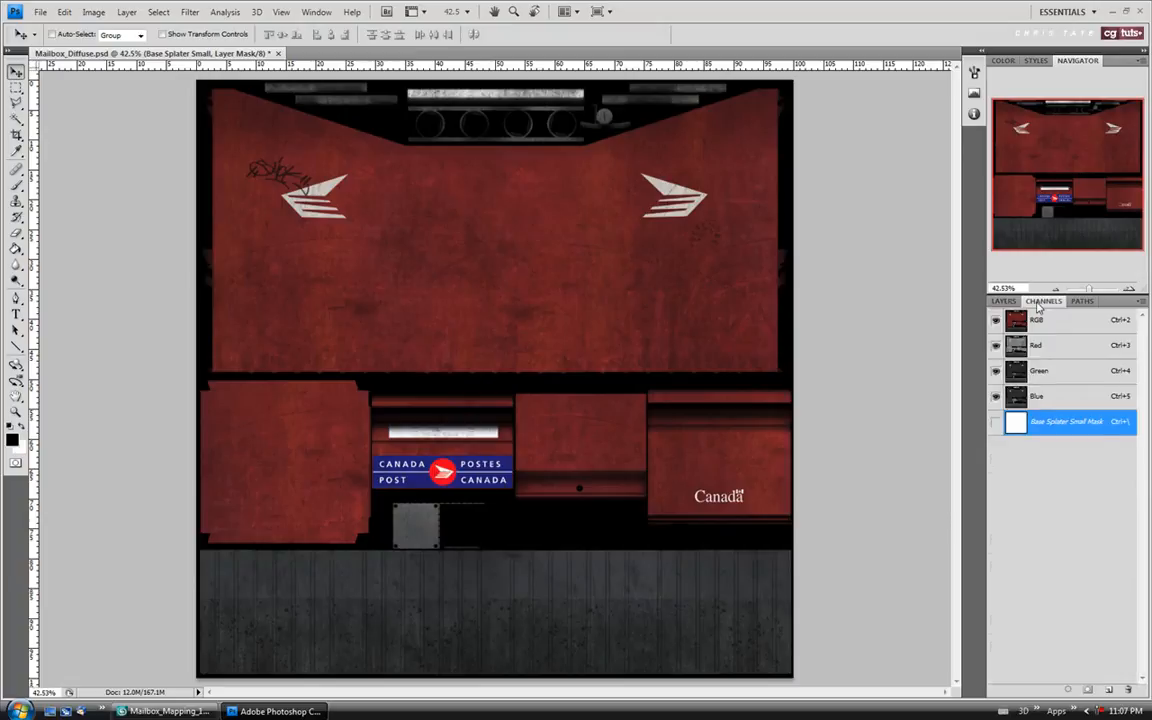
click(996, 423)
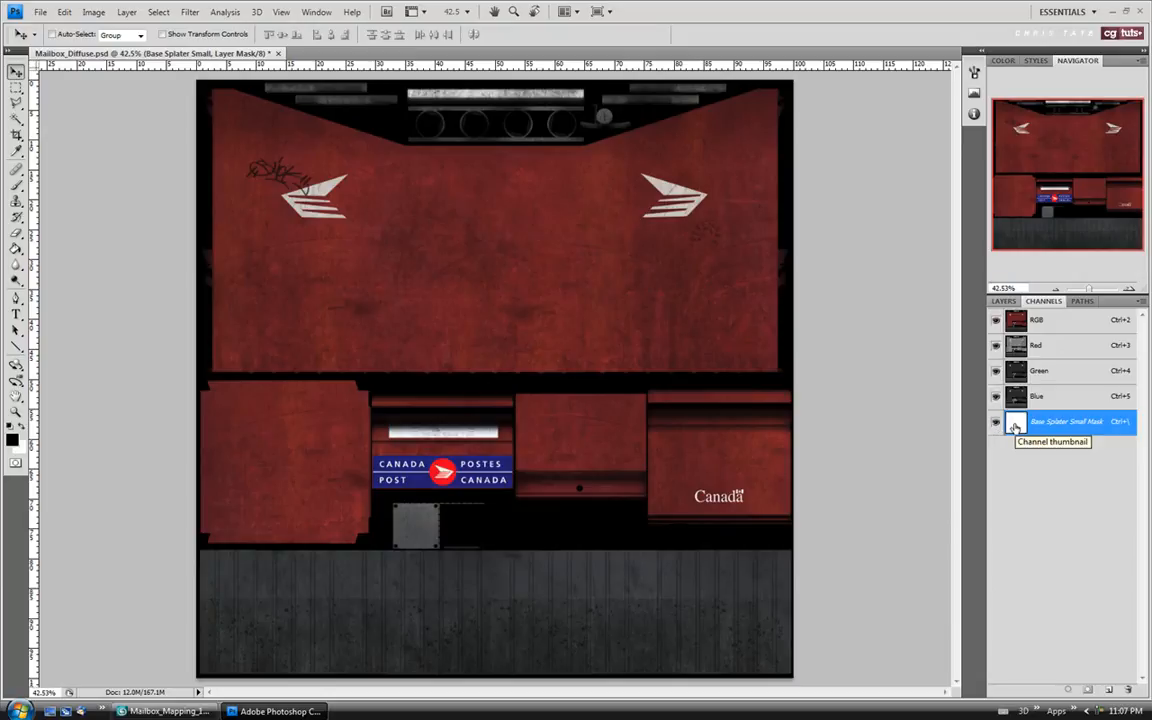
key(ctrl+v)
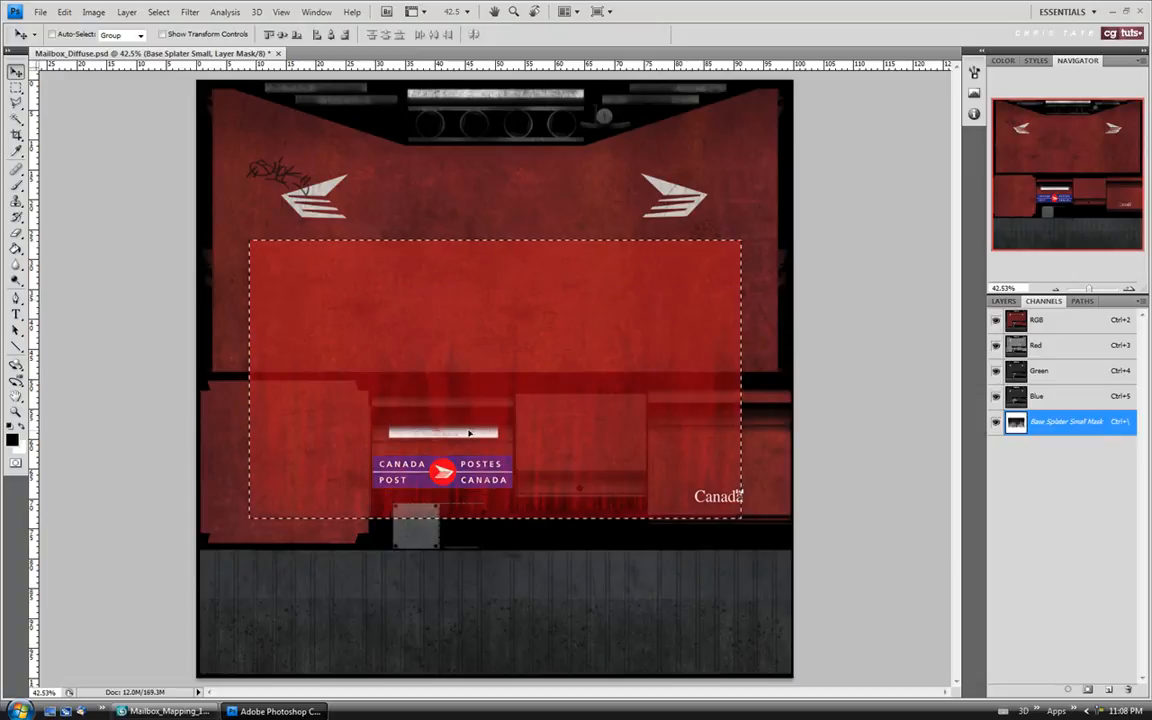
Scale the grunge in the mask proportionally to 123.1% and position it across the full width of the base planks
drag(480, 323, 416, 488)
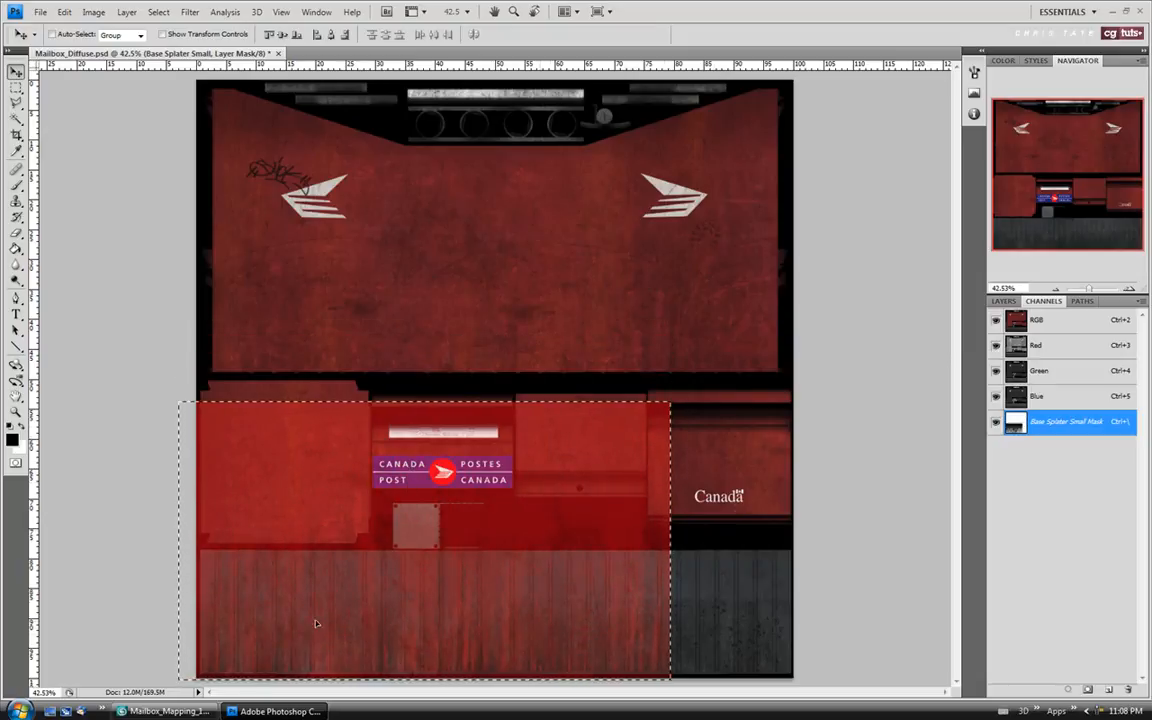
key(ctrl+t)
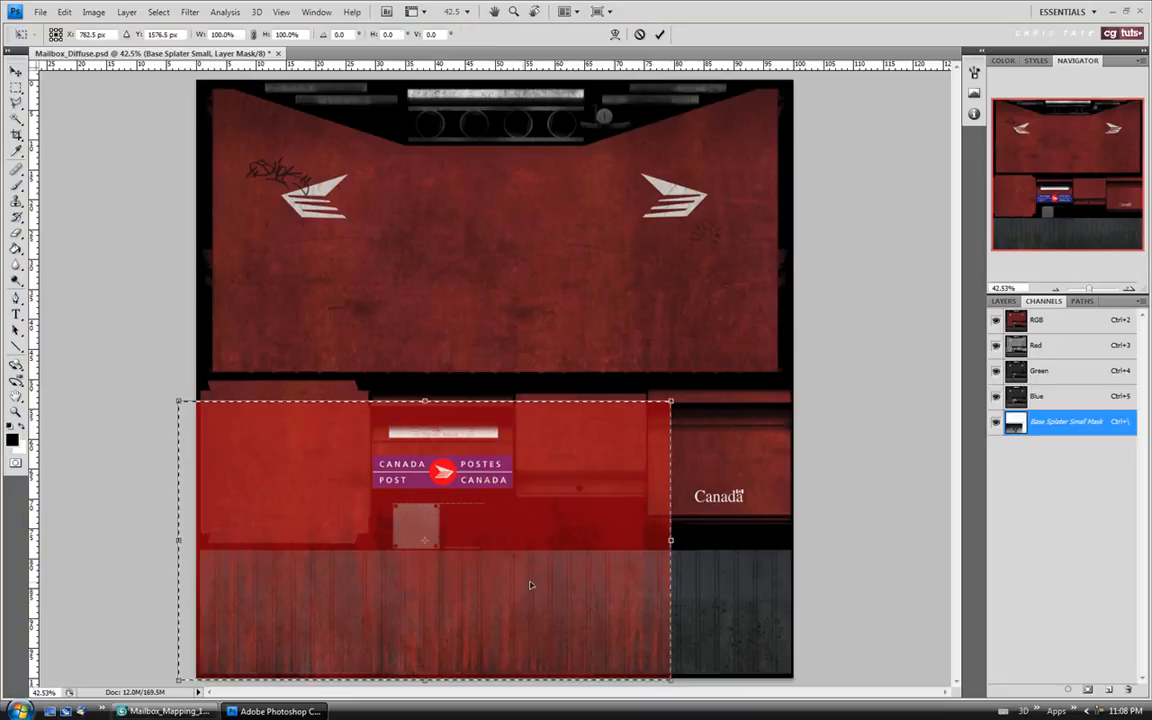
drag(670, 401, 823, 374)
drag(188, 331, 193, 335)
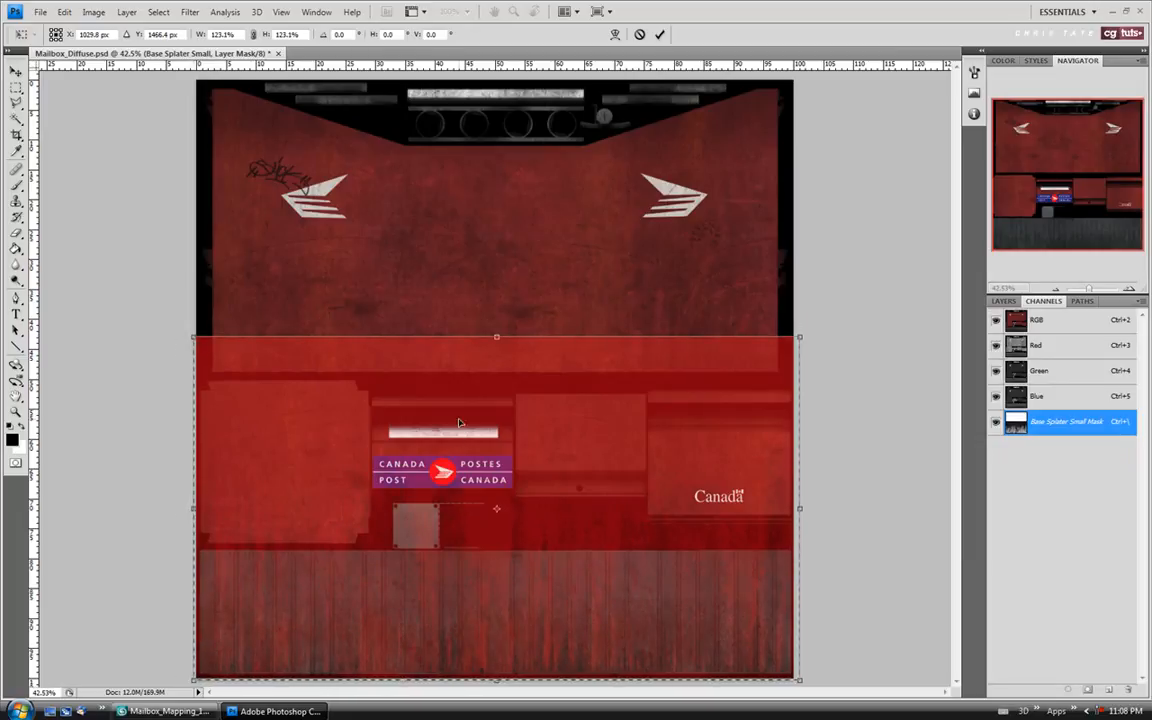
key(Return)
drag(471, 481, 473, 496)
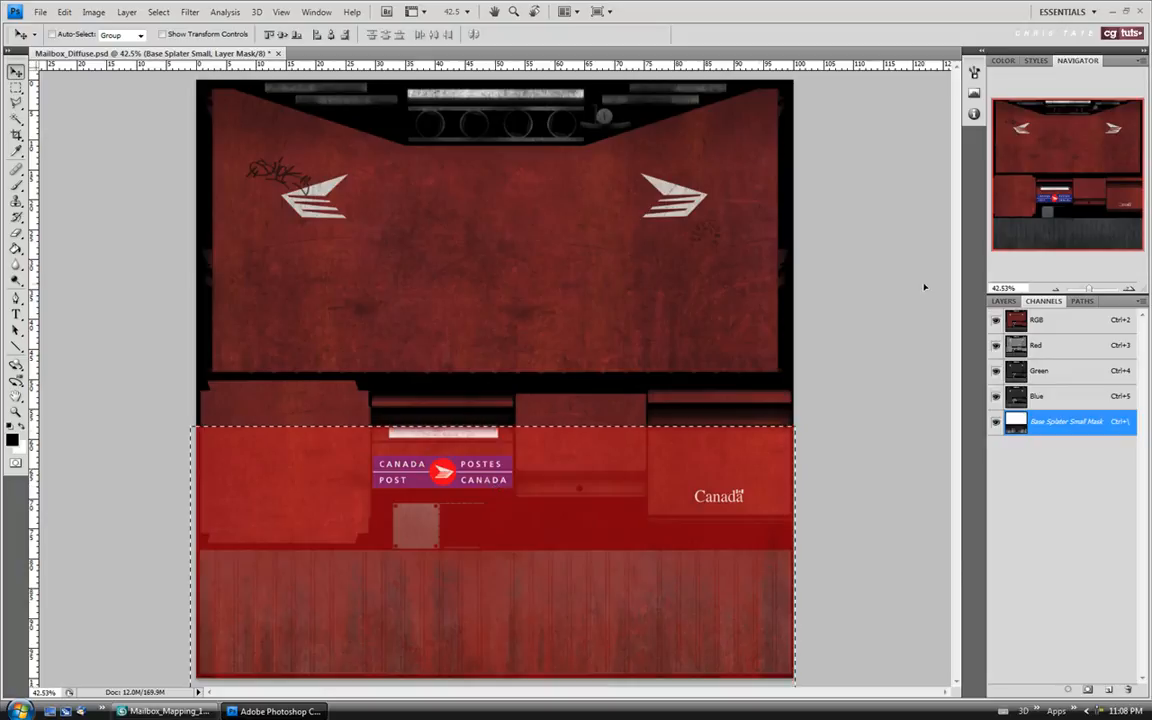
Return from the mask channel to the Base Splater Small layer's image and clear the selection
click(1004, 301)
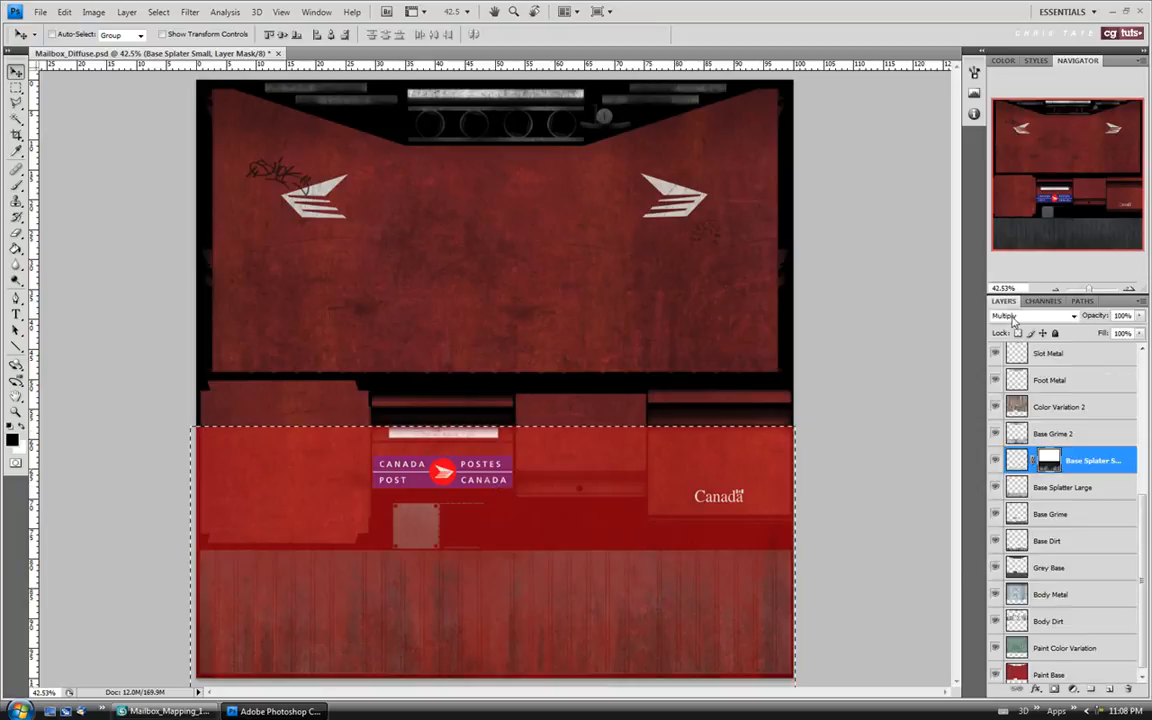
click(1016, 461)
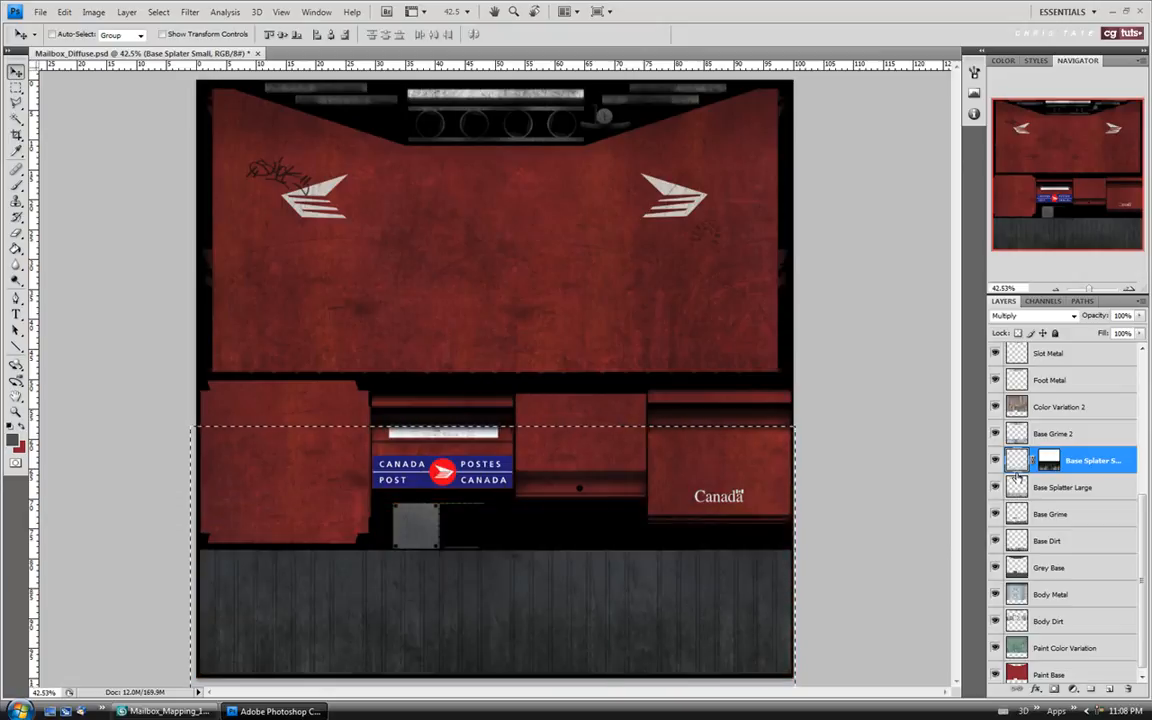
key(m)
key(ctrl+d)
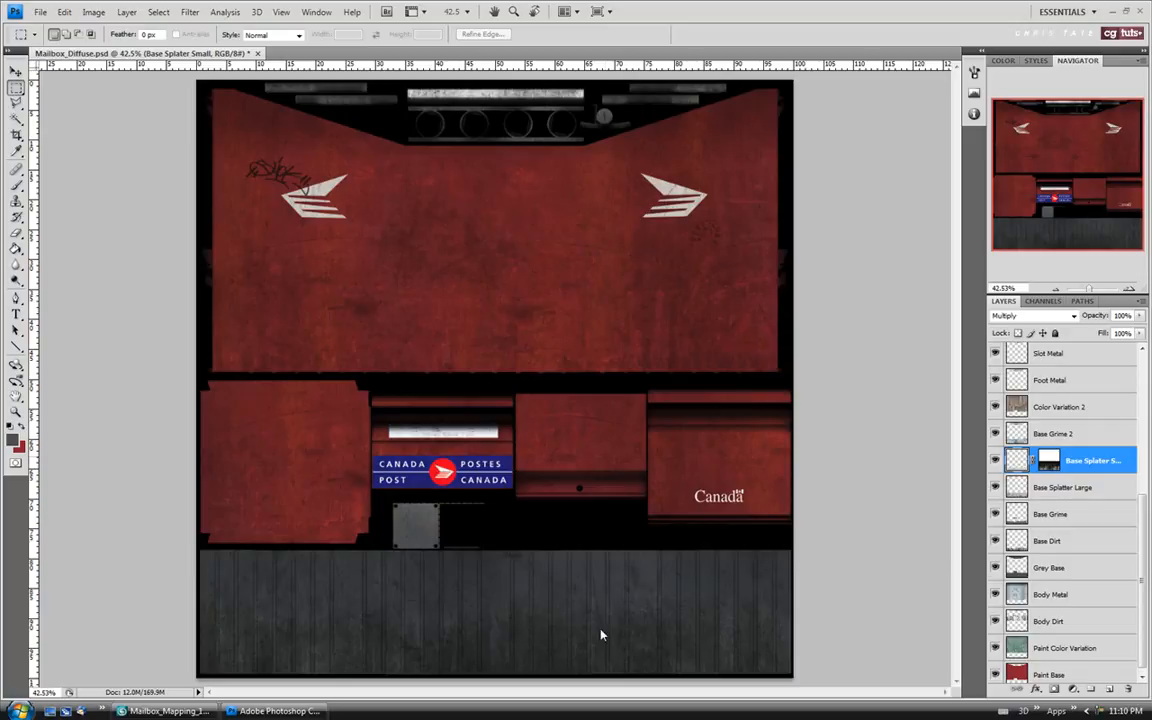
Disable the Base Splater Small layer mask temporarily to compare the planks with and without it
click(1046, 465)
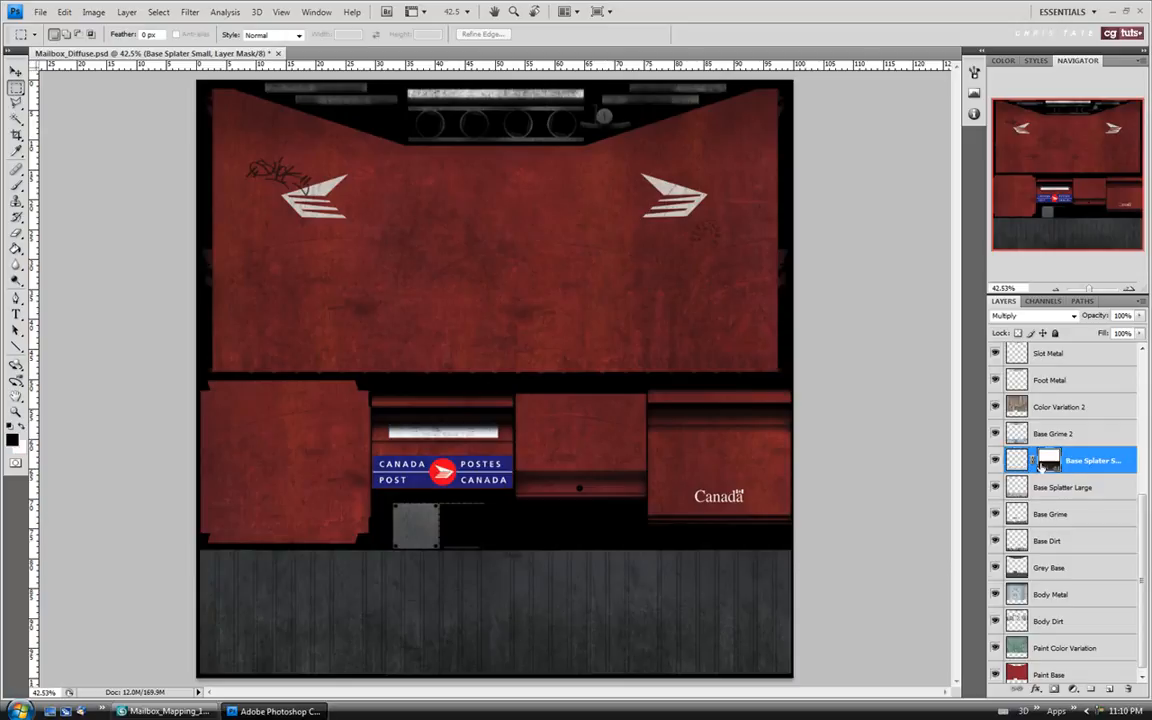
right_click(1042, 470)
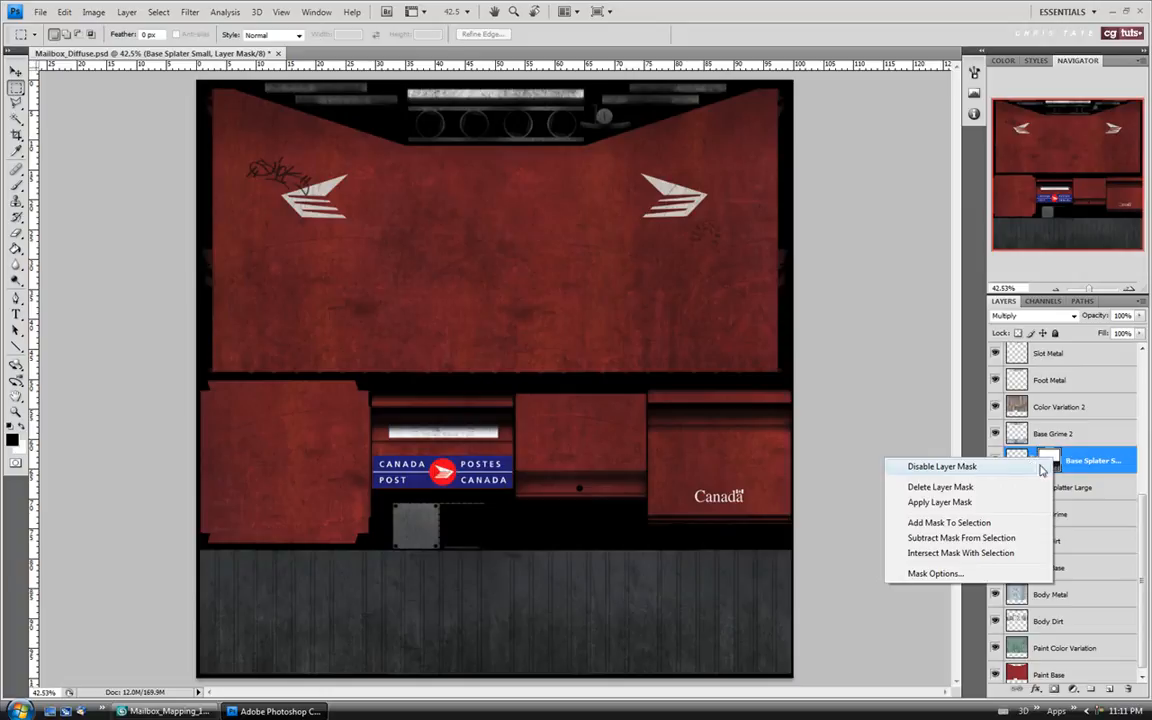
click(971, 469)
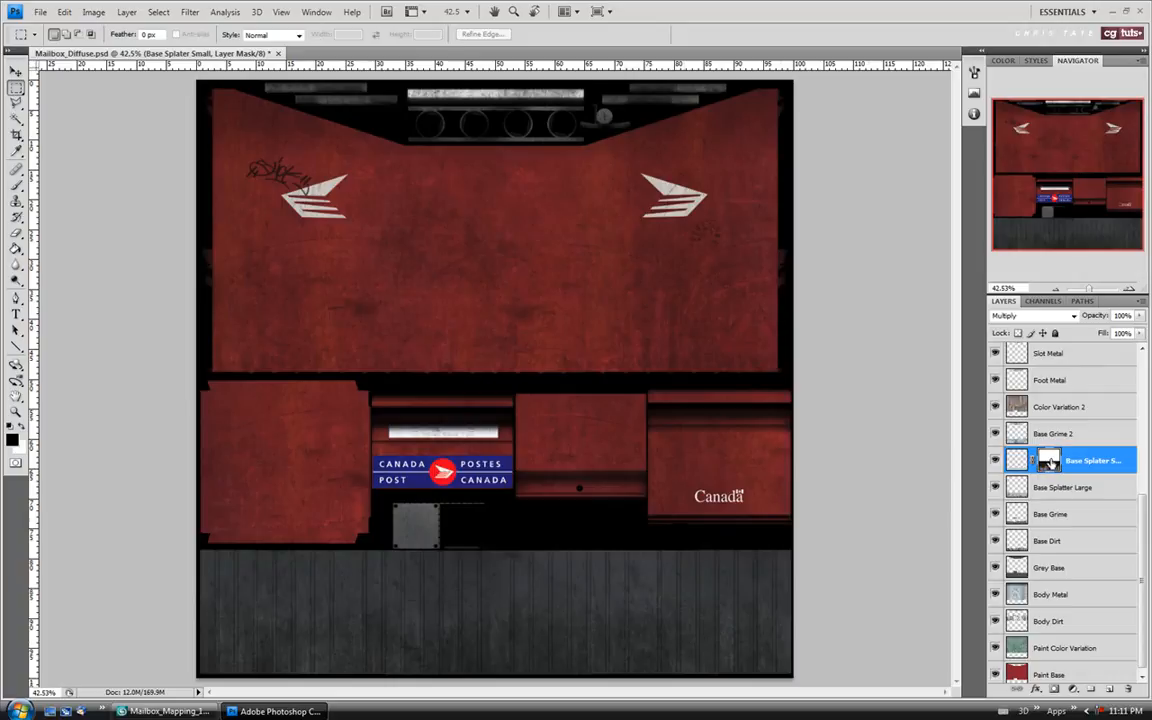
Brighten the Base Splater Small layer mask with Levels by raising the midtones and lowering the white input level
click(93, 11)
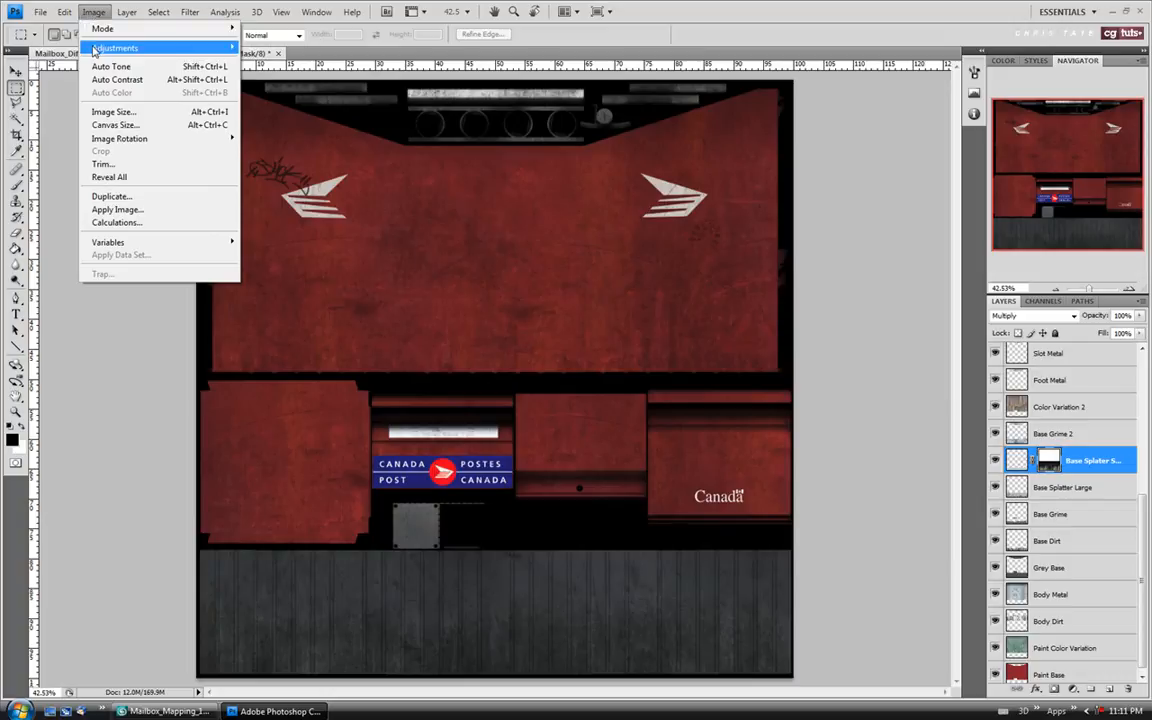
mouse_move(110, 47)
click(272, 62)
drag(470, 231, 492, 279)
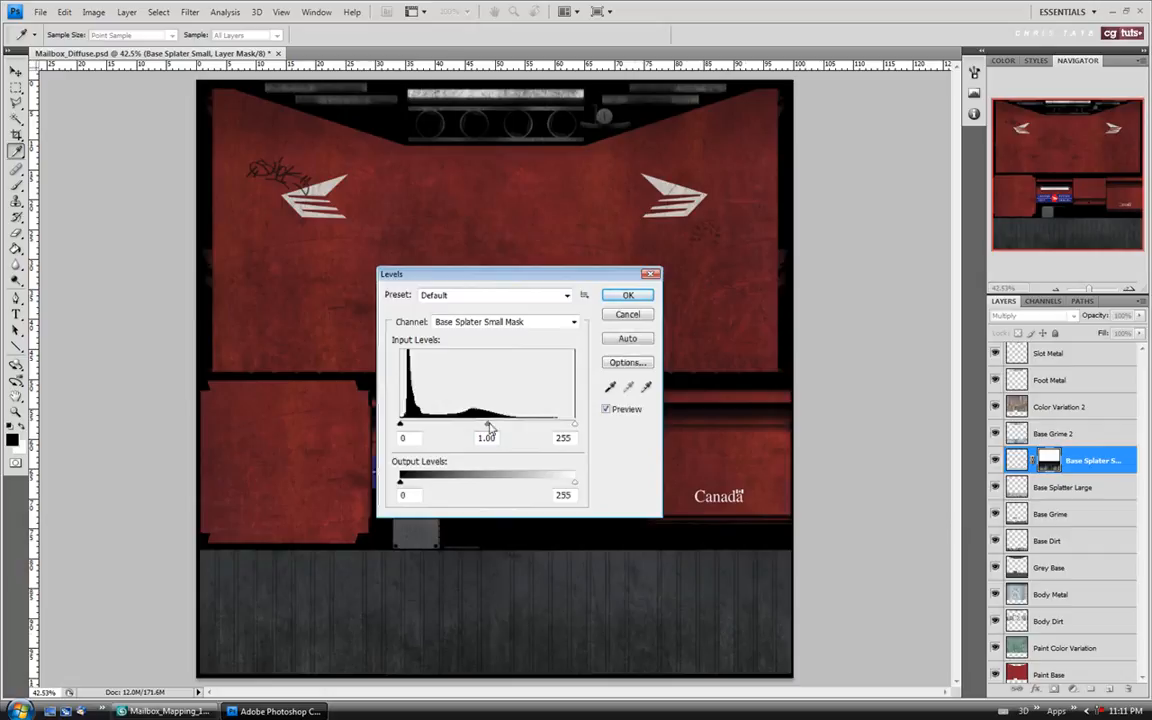
drag(487, 424, 446, 429)
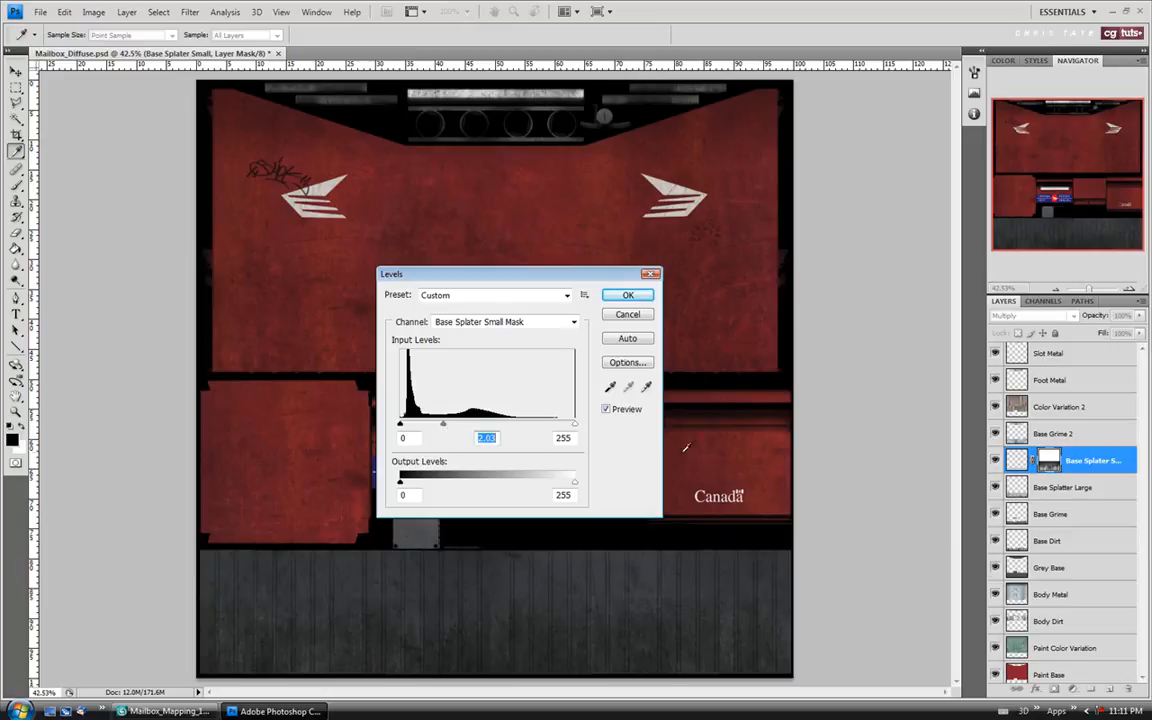
drag(443, 424, 424, 427)
drag(575, 425, 503, 429)
click(630, 295)
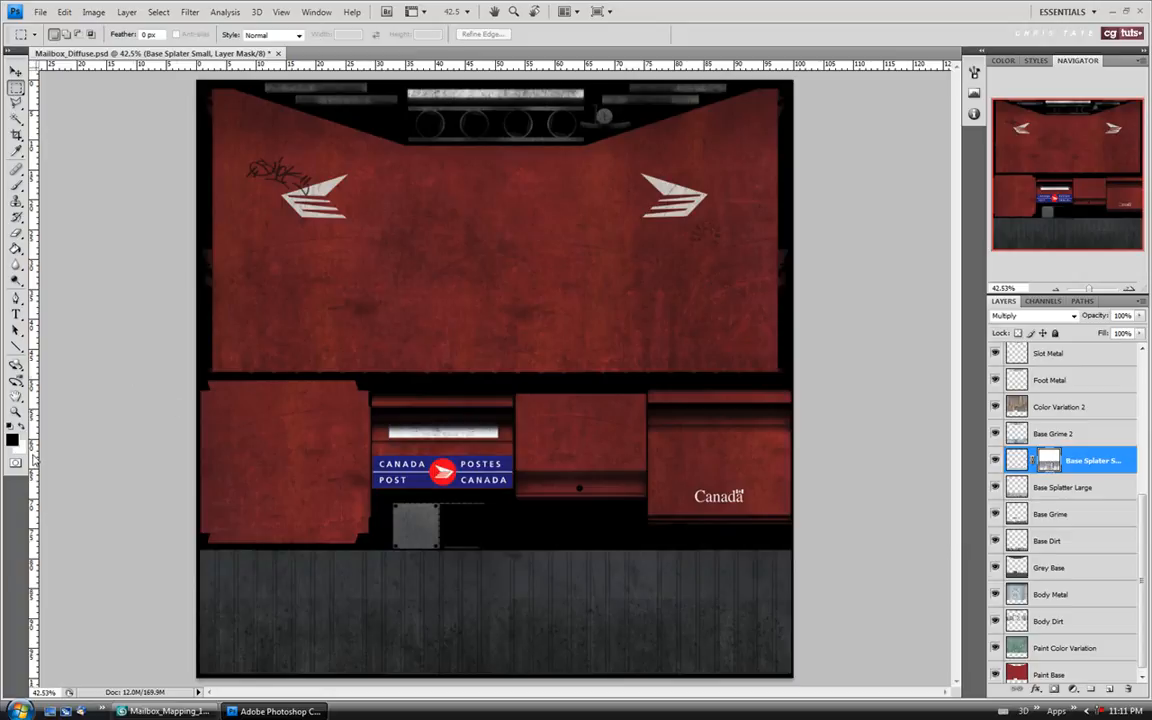
Touch up the Base Splater Small layer mask with a 121 px brush at 60% opacity and save the texture file
click(16, 184)
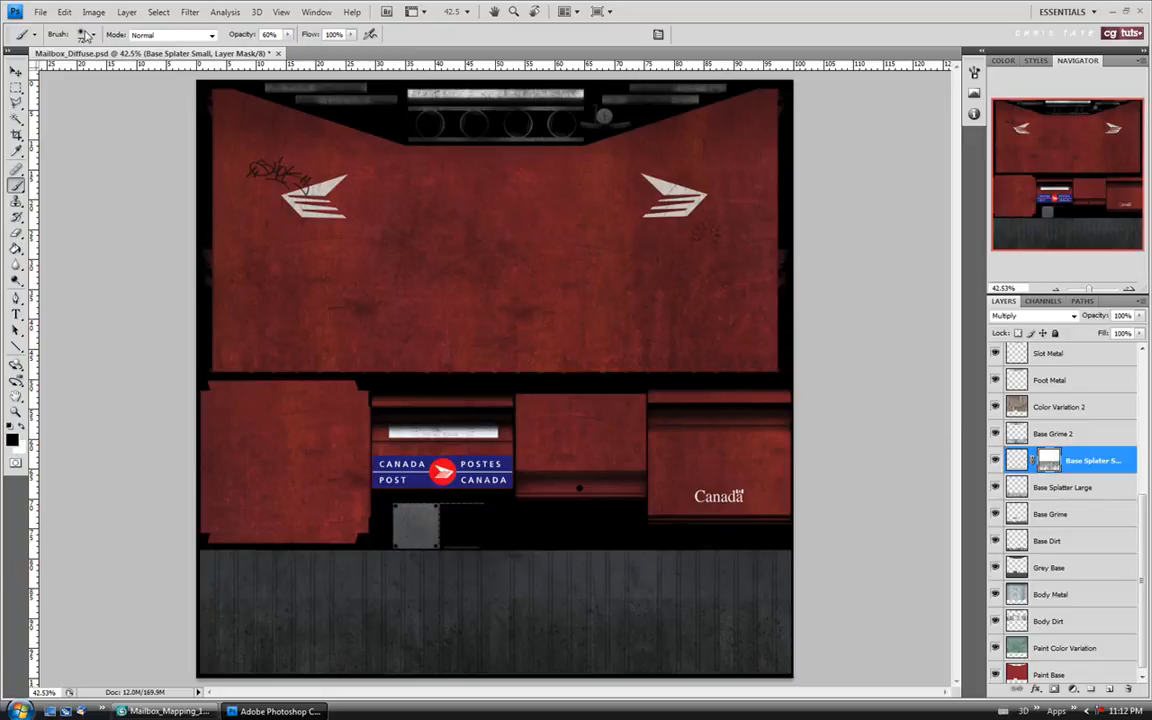
click(93, 36)
click(94, 37)
click(94, 37)
click(85, 72)
click(102, 460)
click(1016, 460)
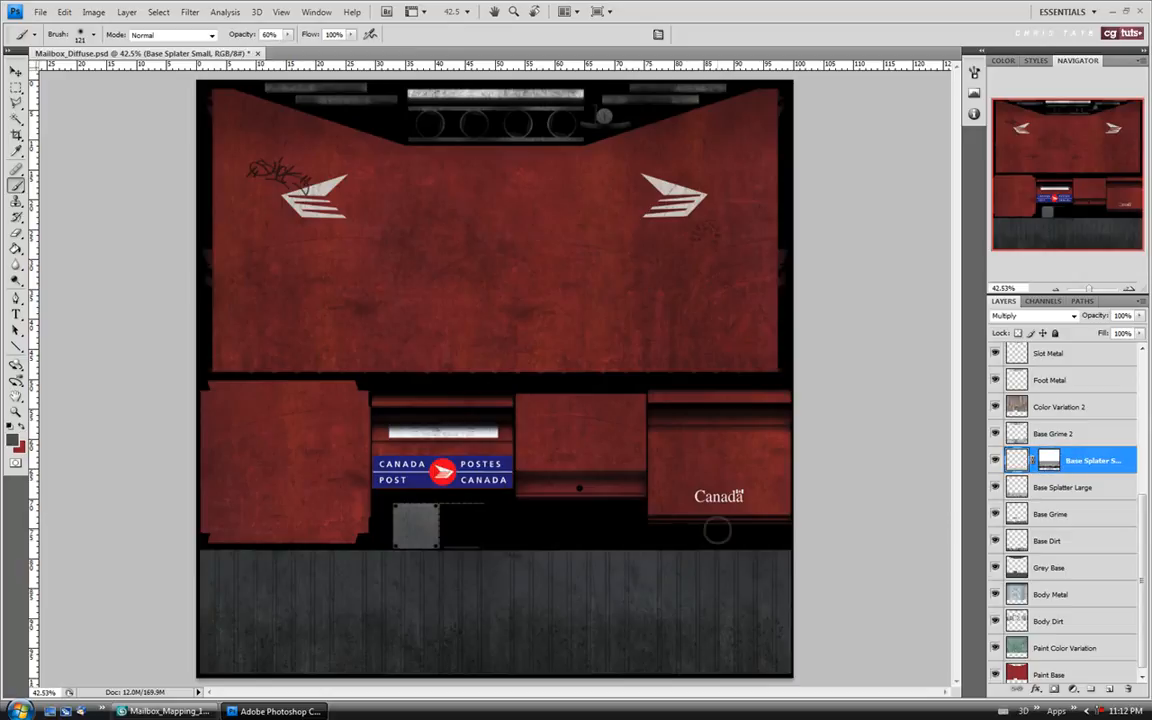
click(40, 11)
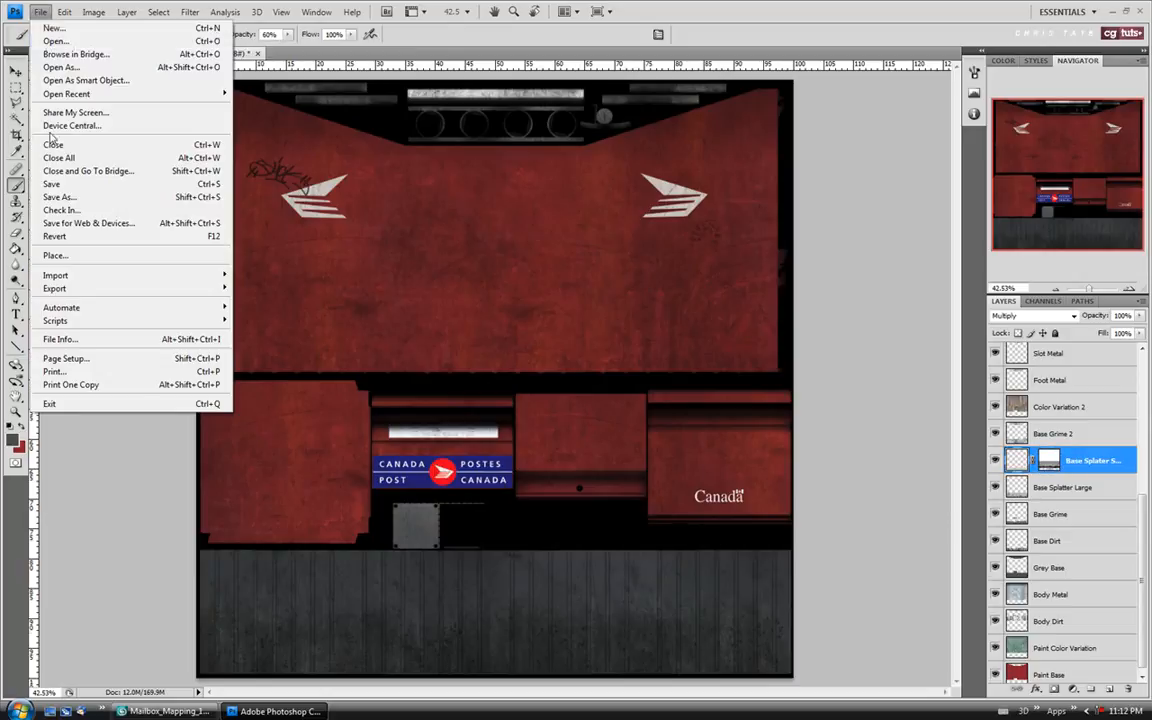
click(52, 185)
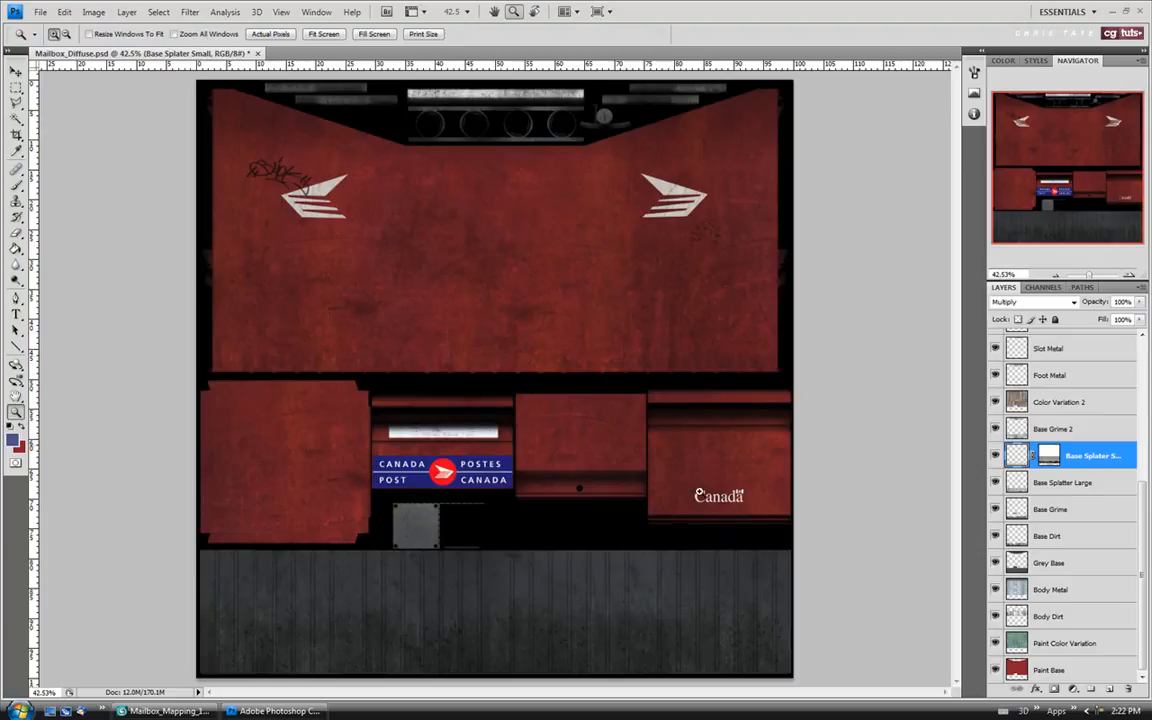
Open the reference photo Canada_Post_Label_2.jpg and examine the lettering around the upper mail slot
click(40, 12)
click(50, 38)
drag(521, 200, 521, 268)
click(424, 365)
click(501, 502)
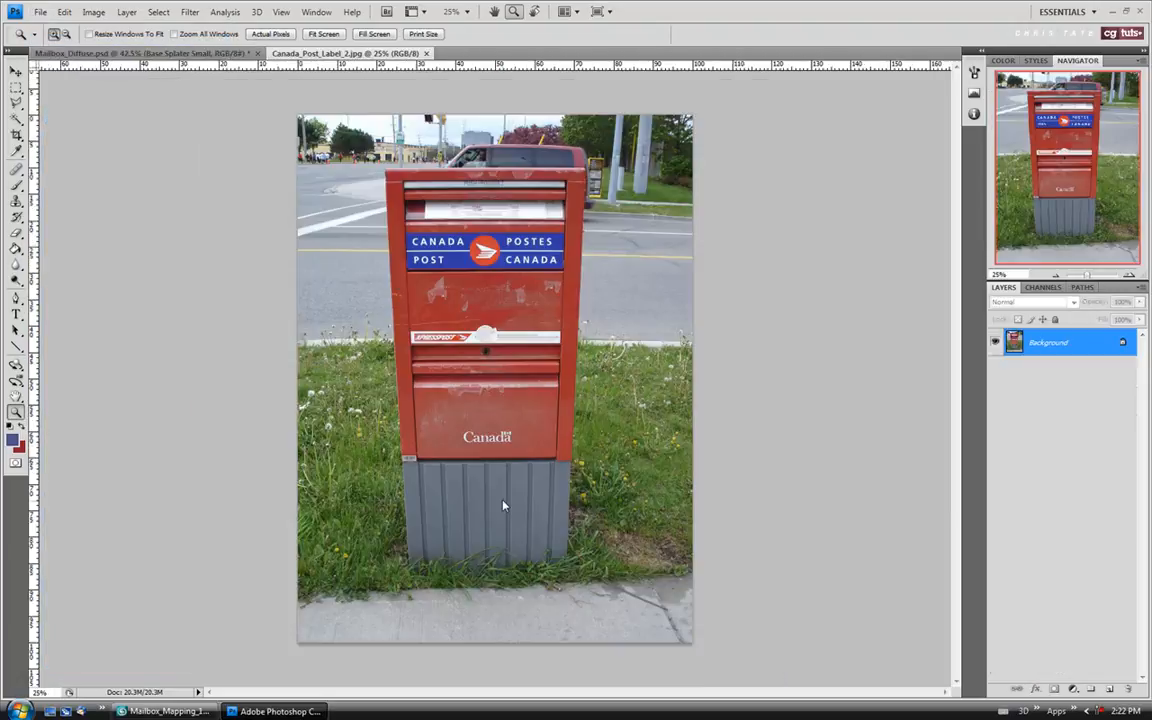
click(455, 180)
click(453, 170)
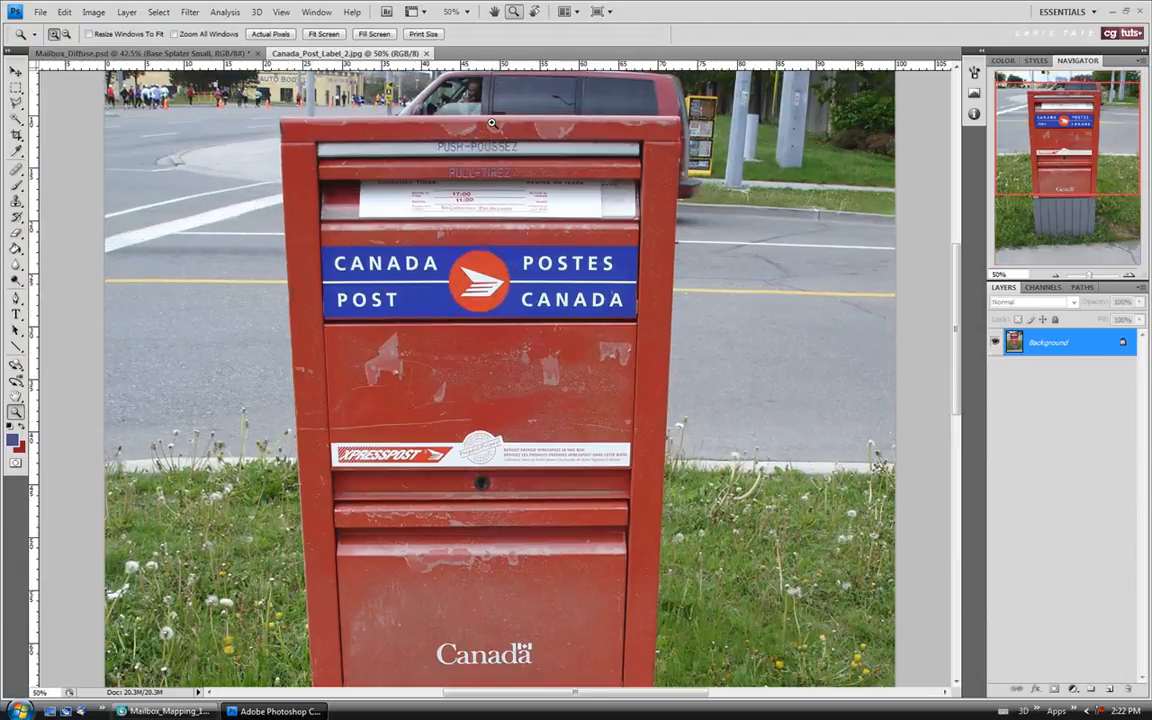
click(452, 159)
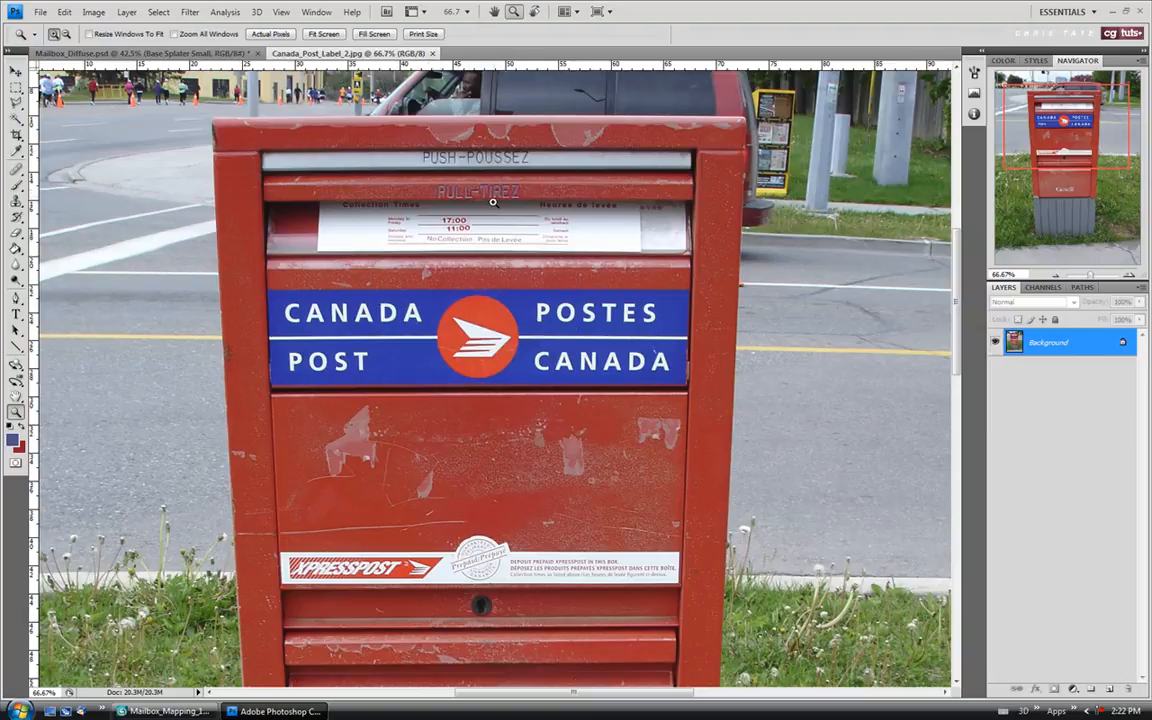
In Mailbox_Diffuse.psd, add the text PULL-TIREZ above the Collection Times layer and centre it on the red strip over the mail slot
click(158, 55)
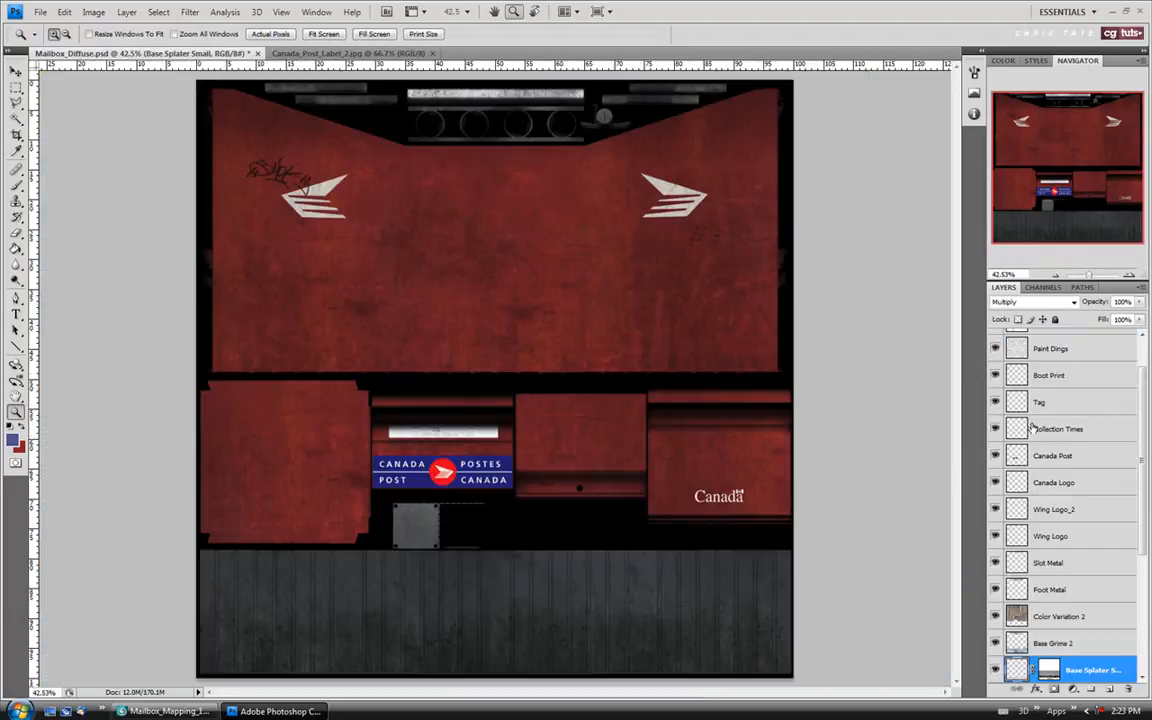
click(1076, 431)
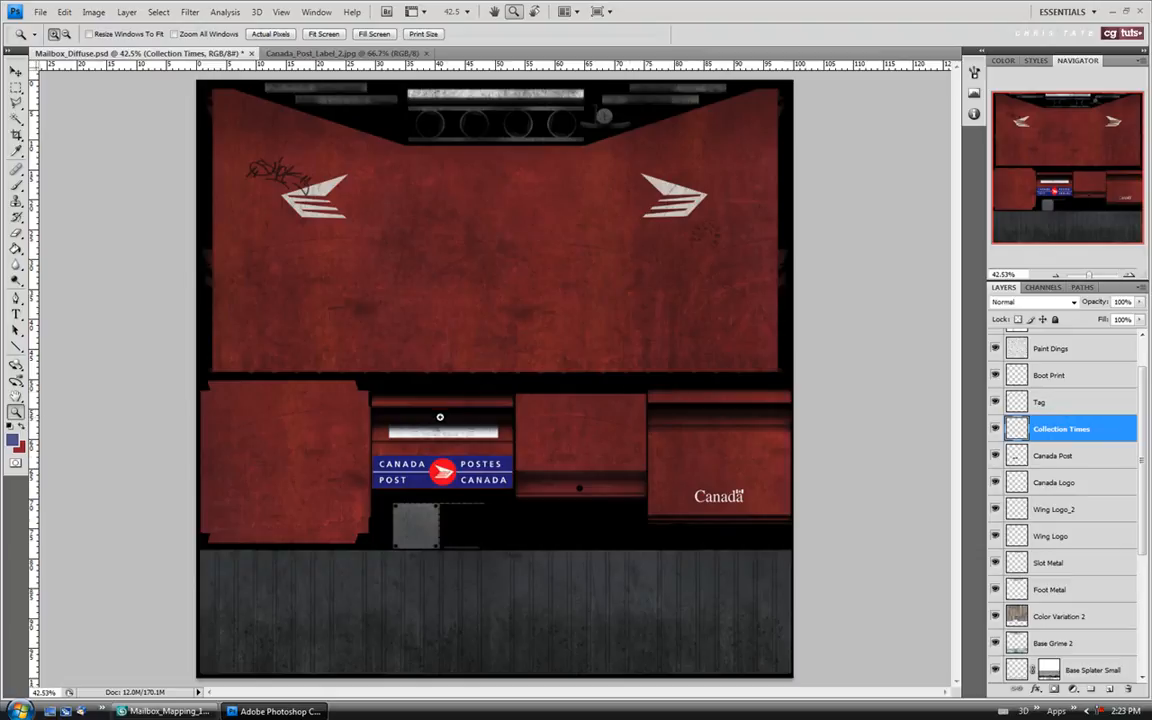
click(434, 416)
click(428, 420)
click(396, 464)
click(390, 471)
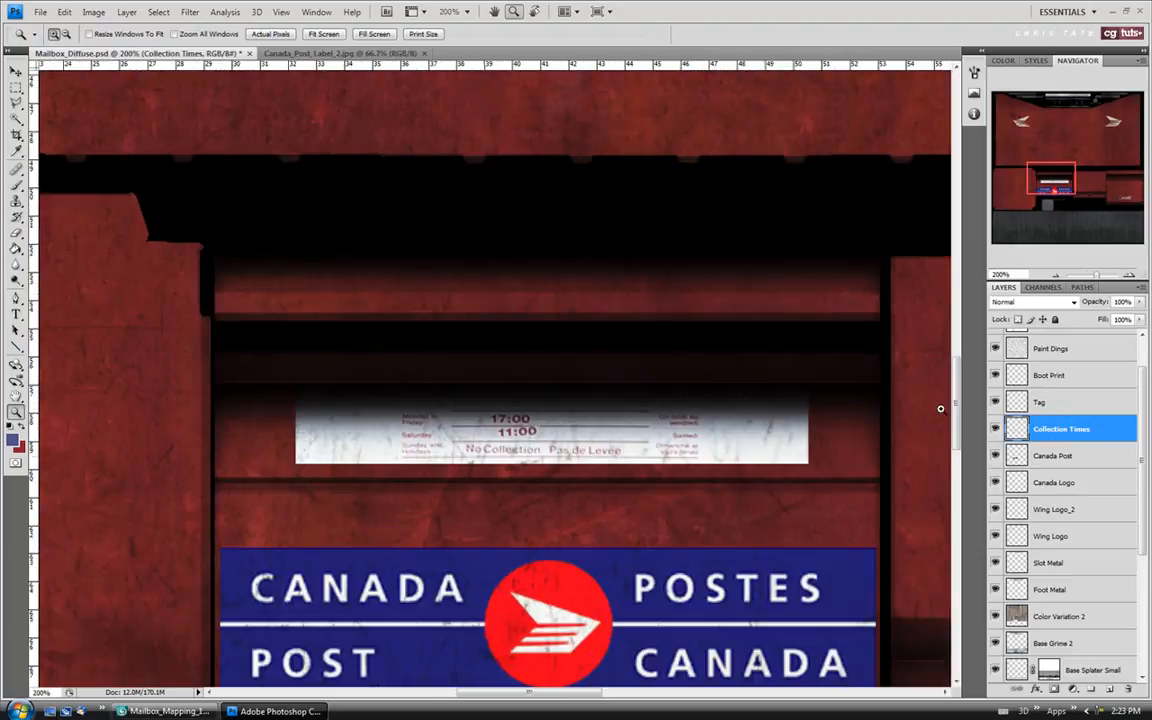
scroll(524, 242, down, 2)
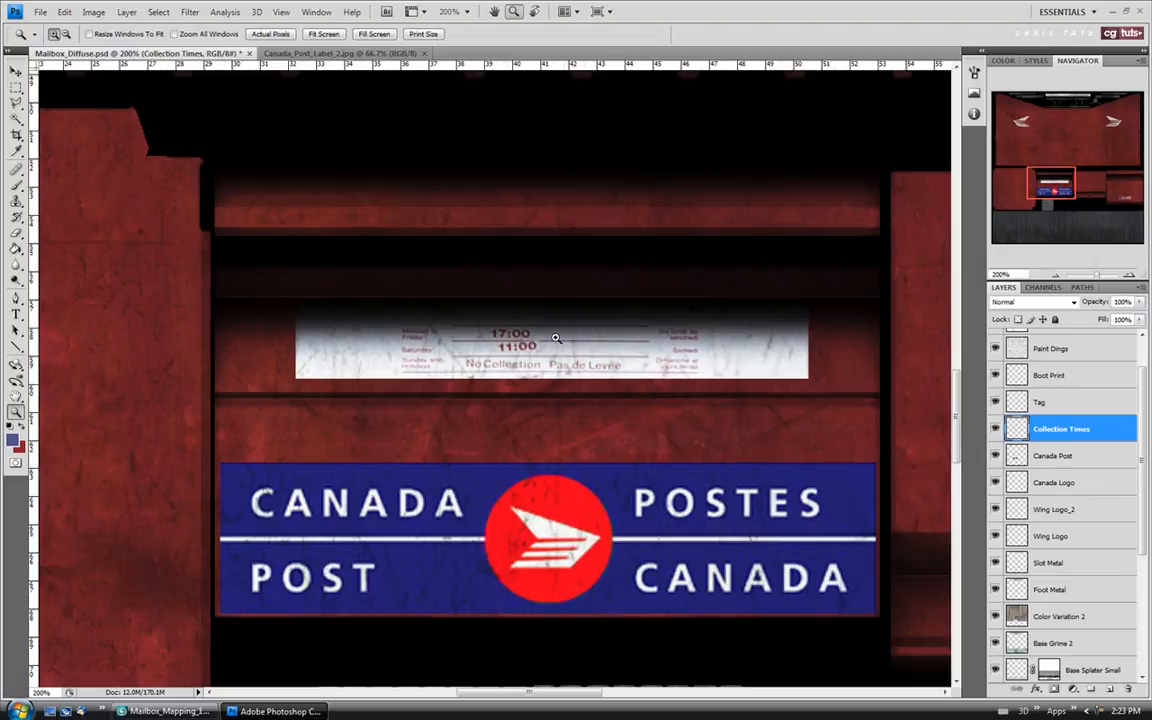
drag(530, 694, 537, 697)
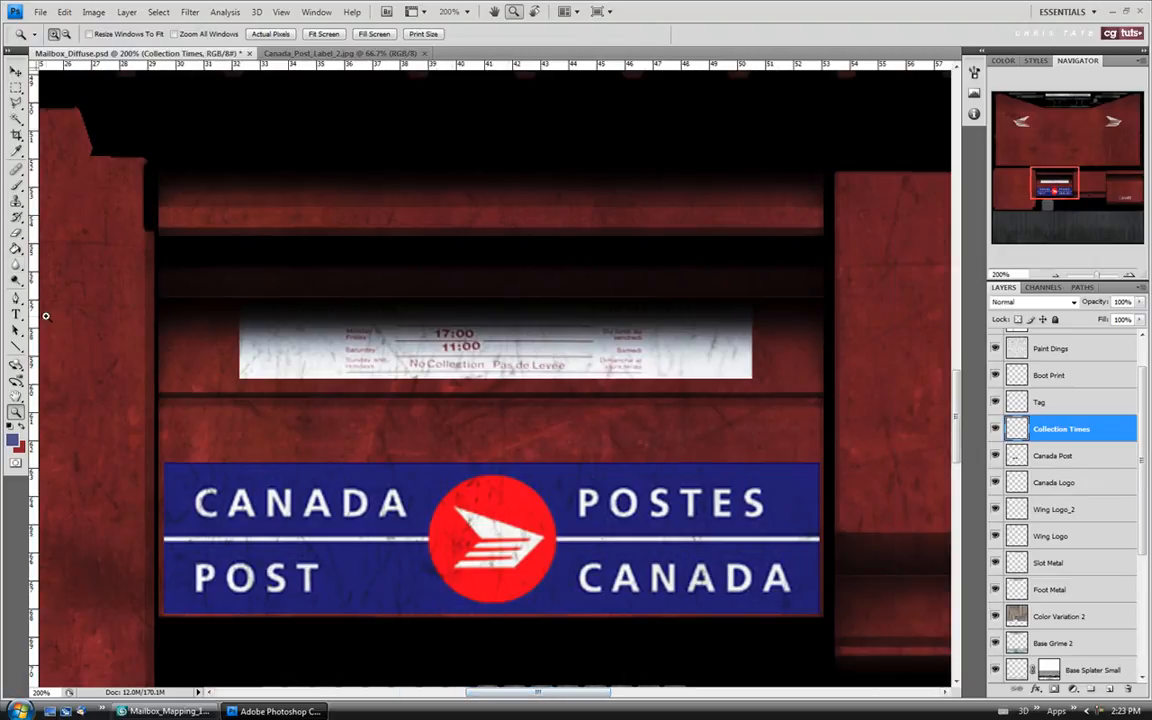
key(t)
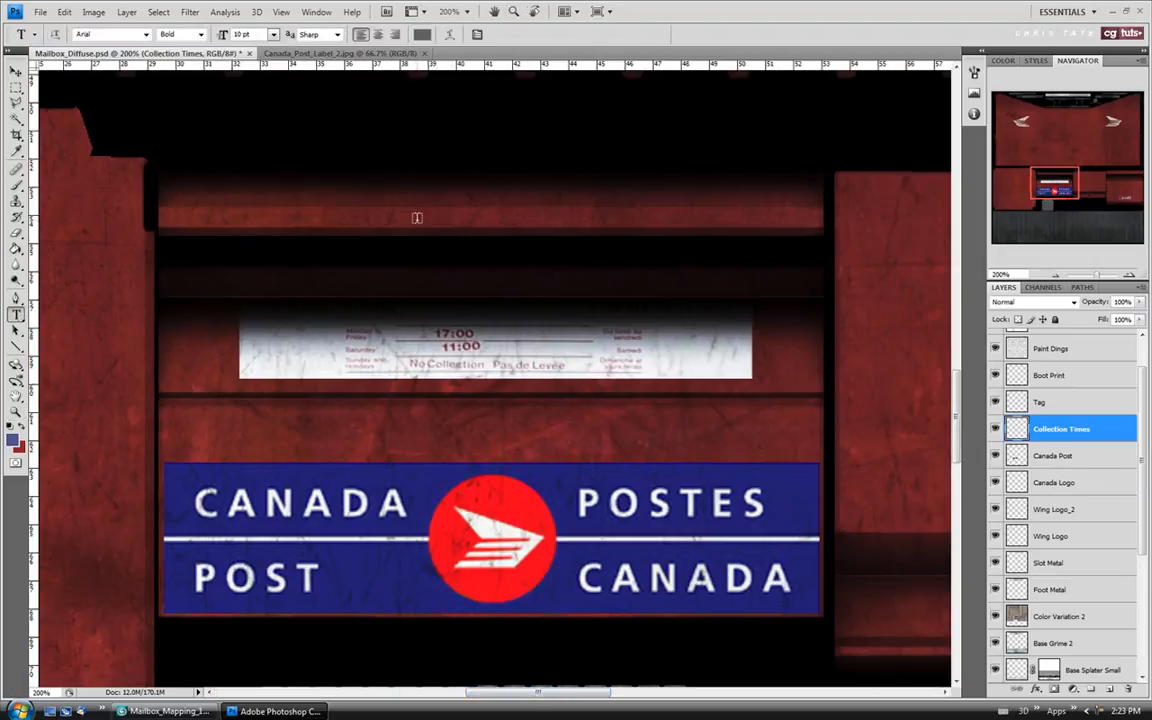
click(416, 213)
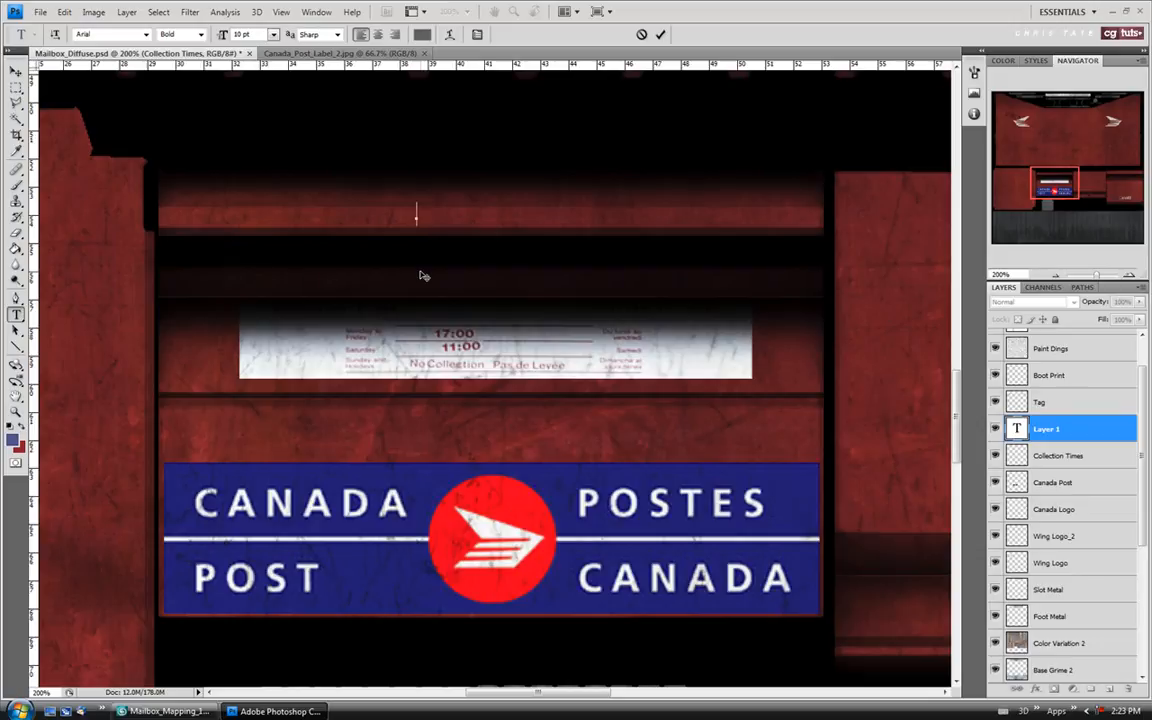
text(ULL-TIREZ)
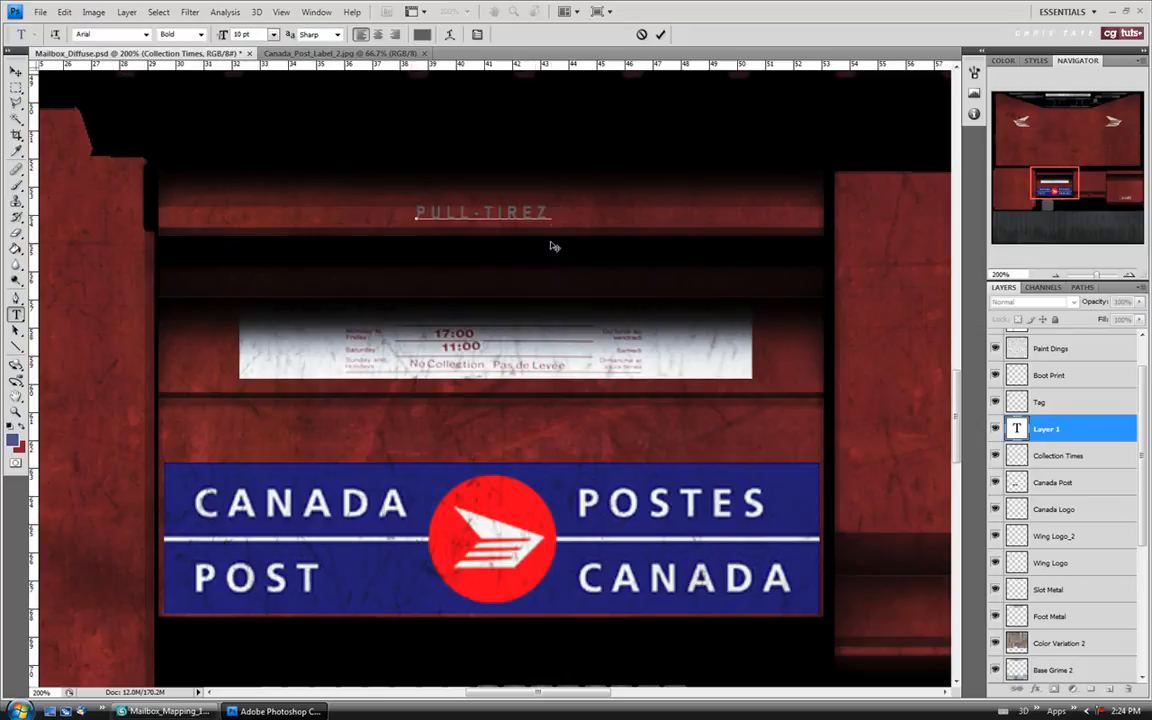
key(ctrl+Return)
key(v)
drag(482, 228, 499, 230)
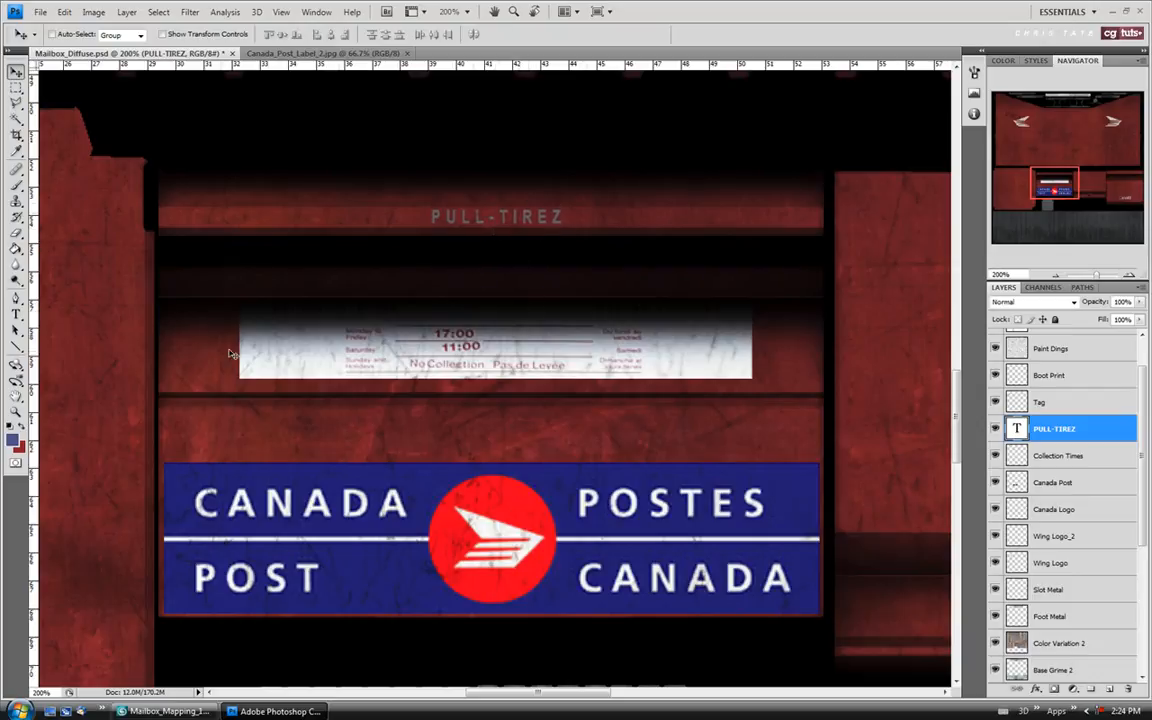
Change the colour of the PULL-TIREZ text to blue 475489 through the character settings
click(318, 12)
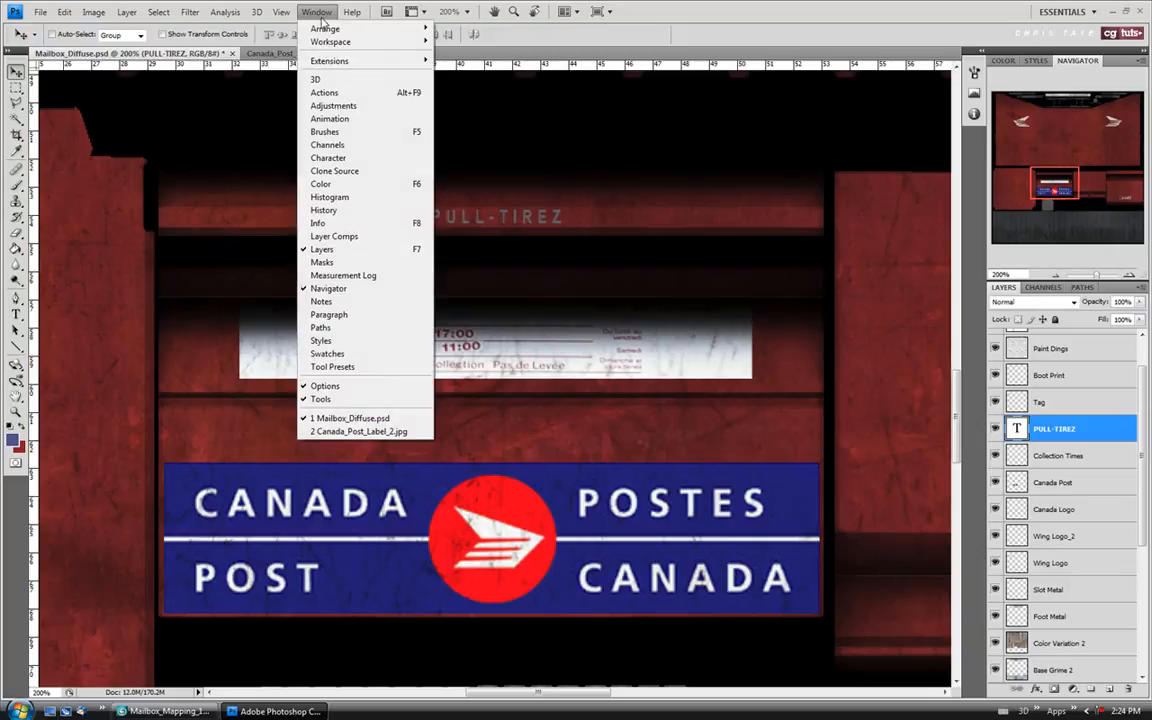
click(328, 157)
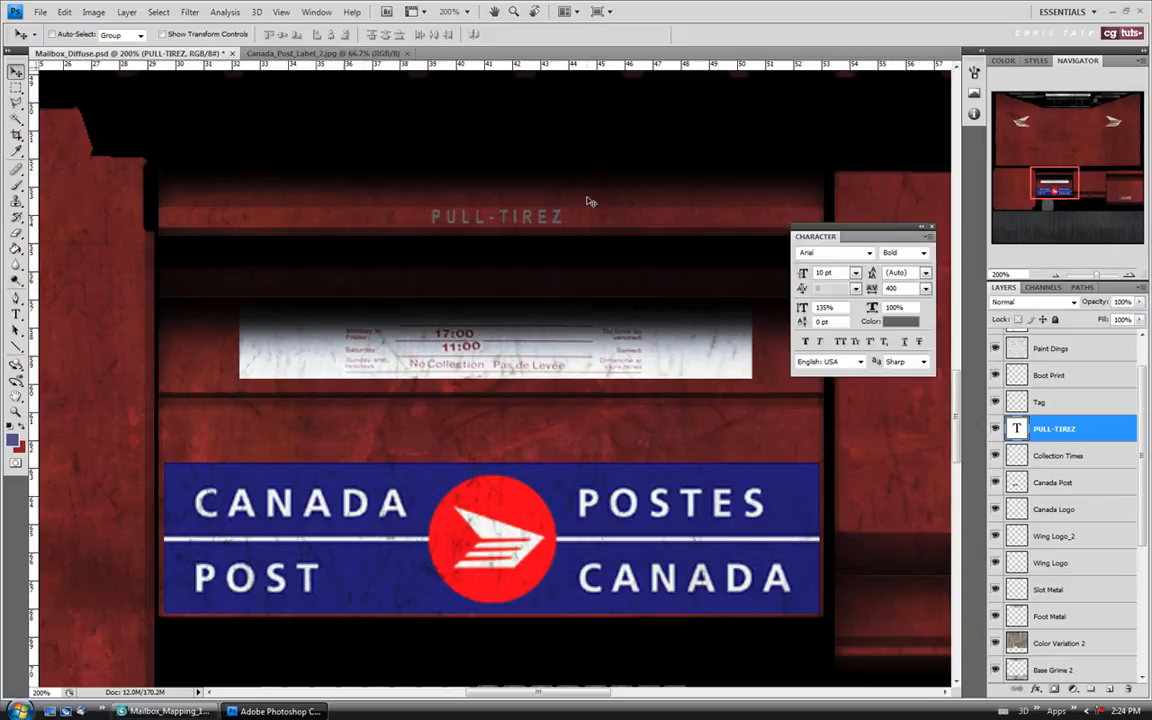
drag(882, 236, 873, 103)
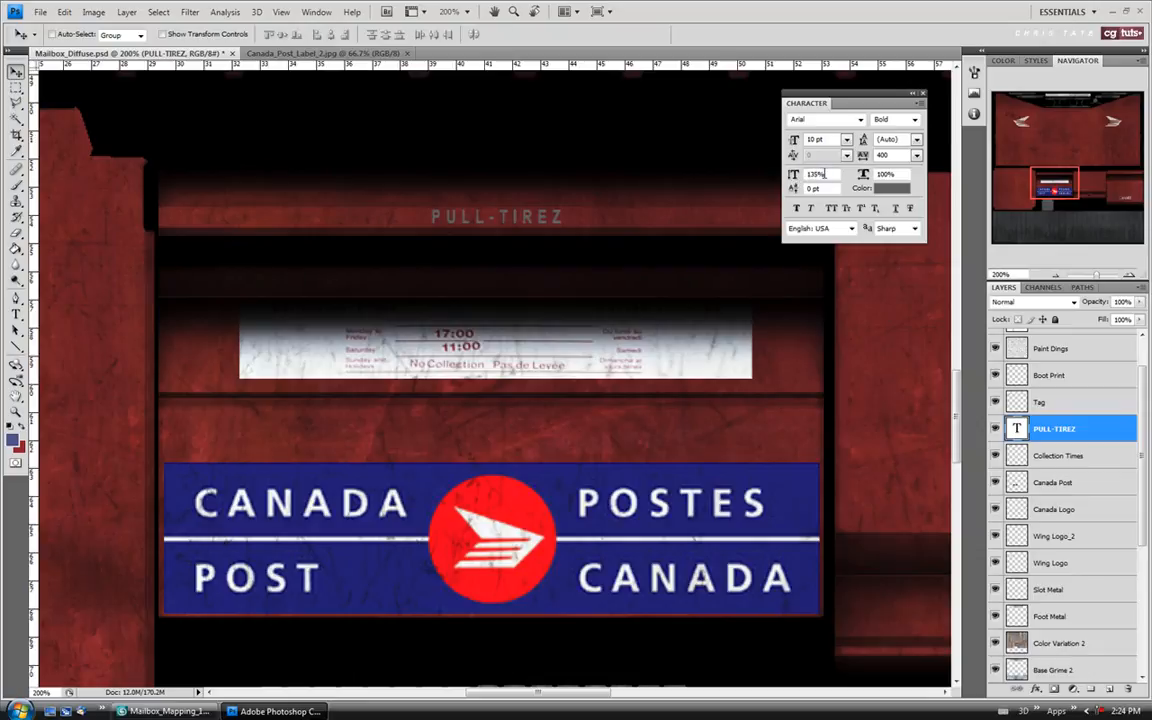
click(890, 188)
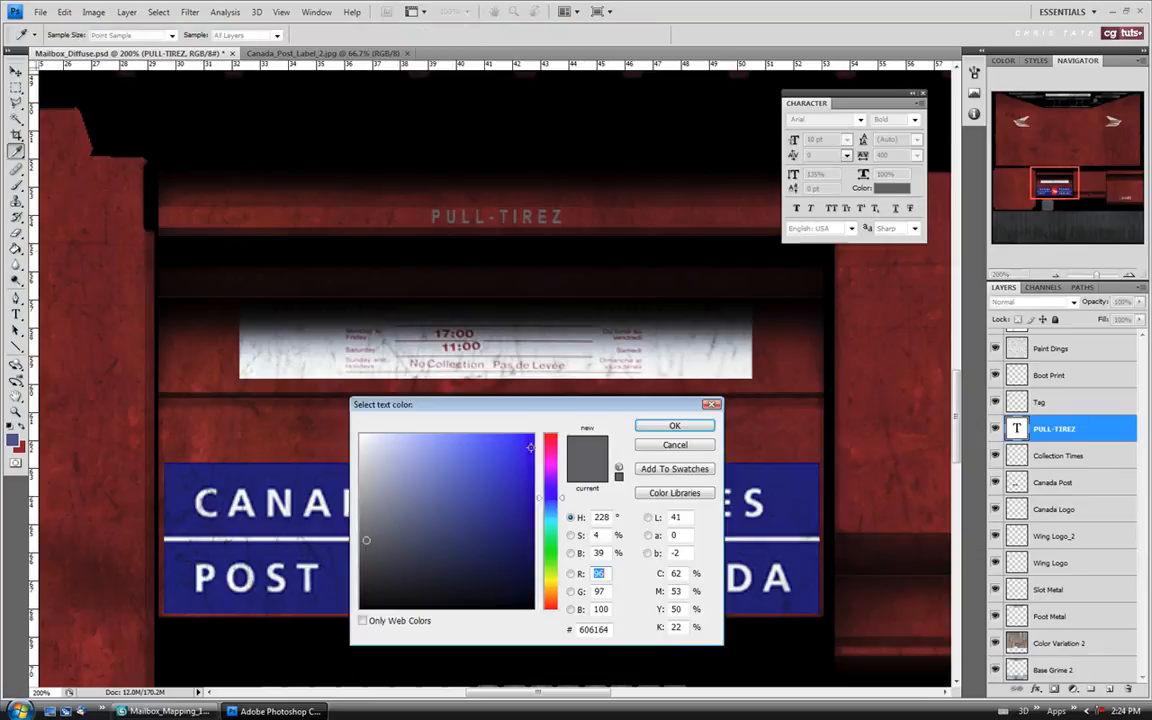
drag(545, 406, 527, 271)
double_click(571, 495)
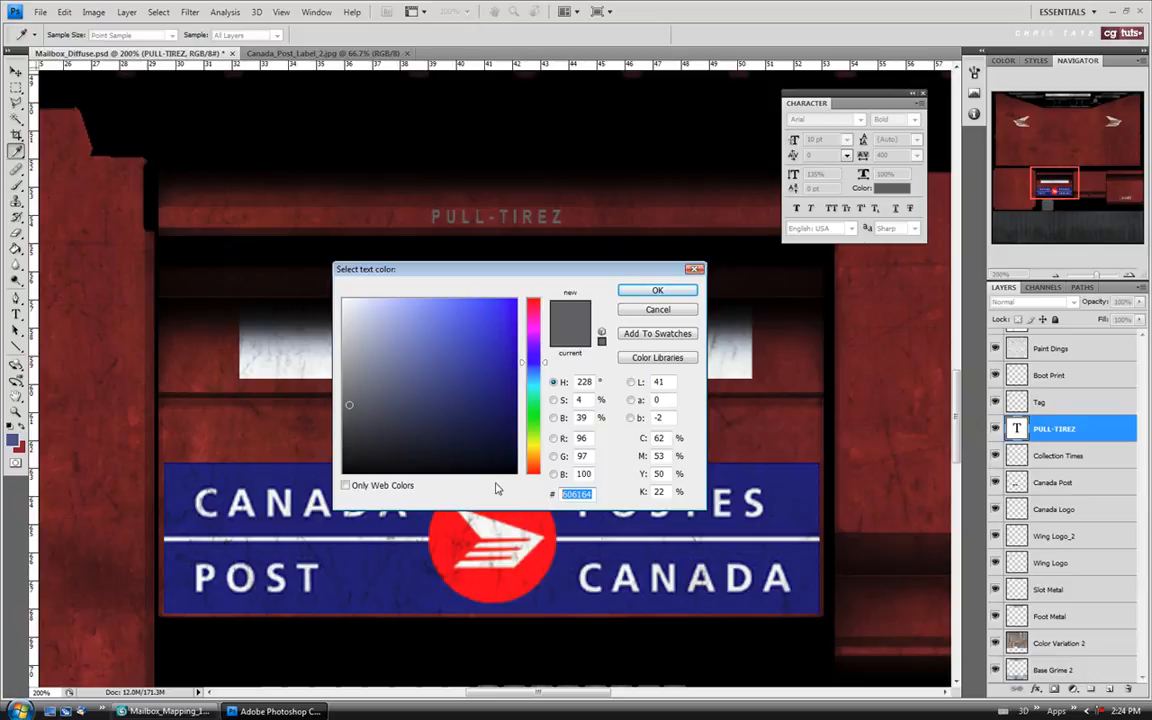
text(475489)
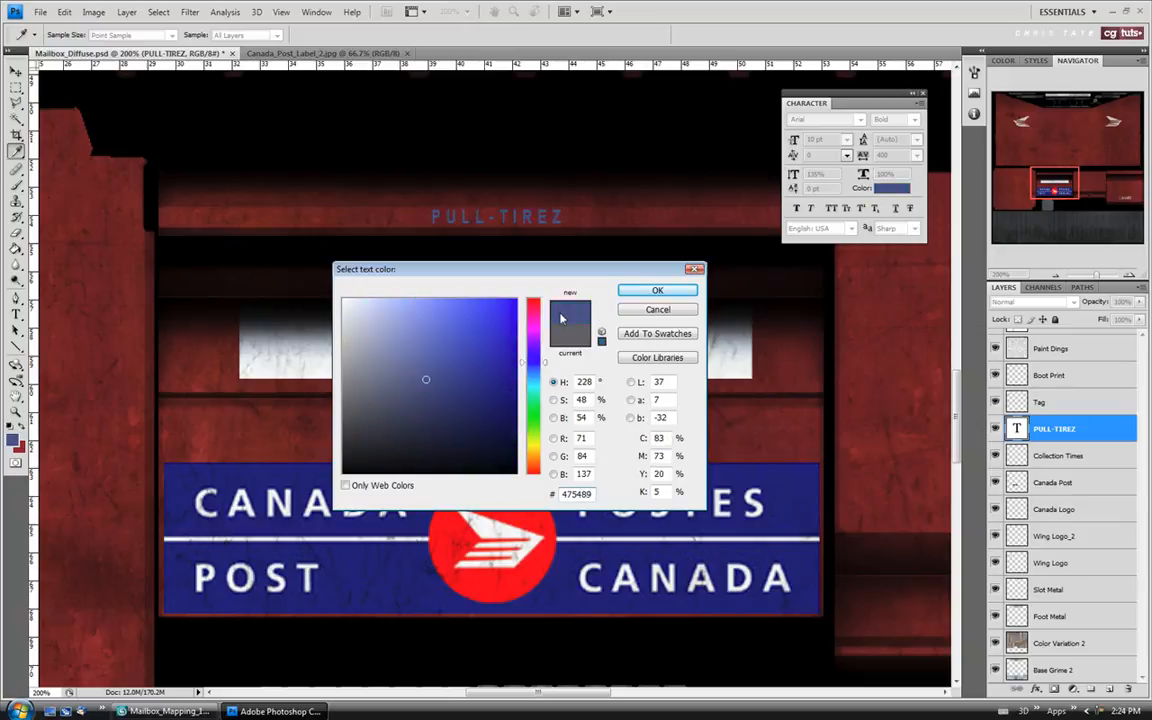
click(657, 290)
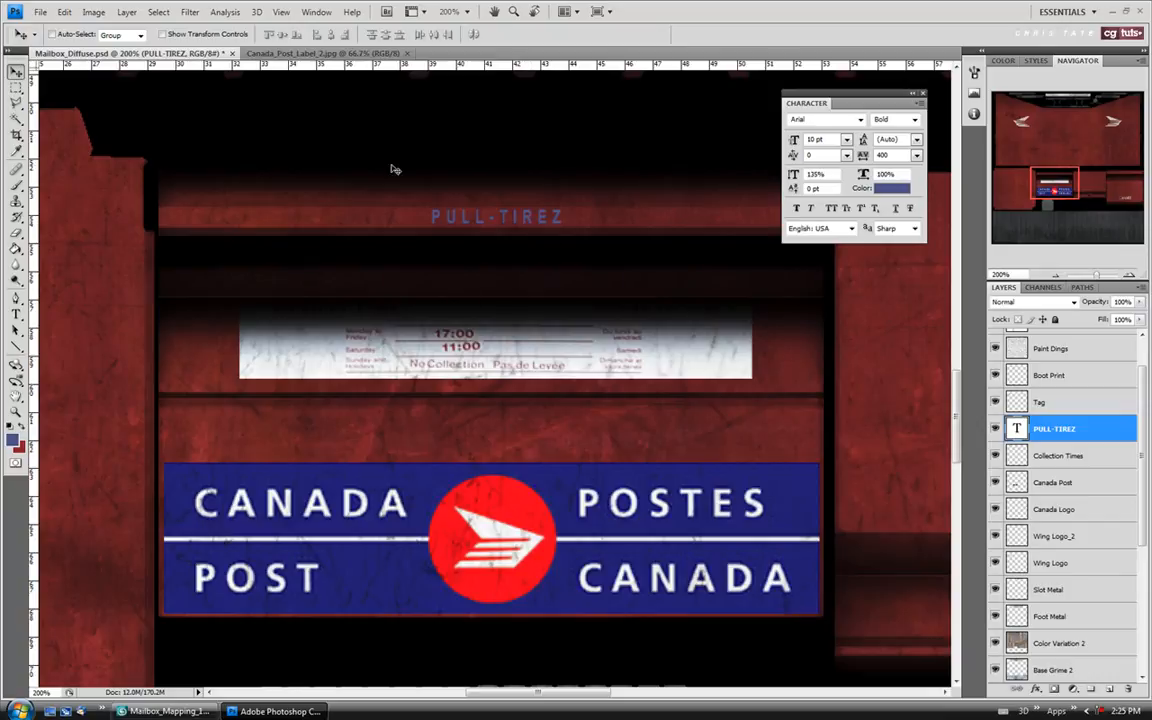
Add an Inner Shadow layer style to the PULL-TIREZ text with the dark blue shadow colour 191d6e
click(126, 11)
mouse_move(131, 89)
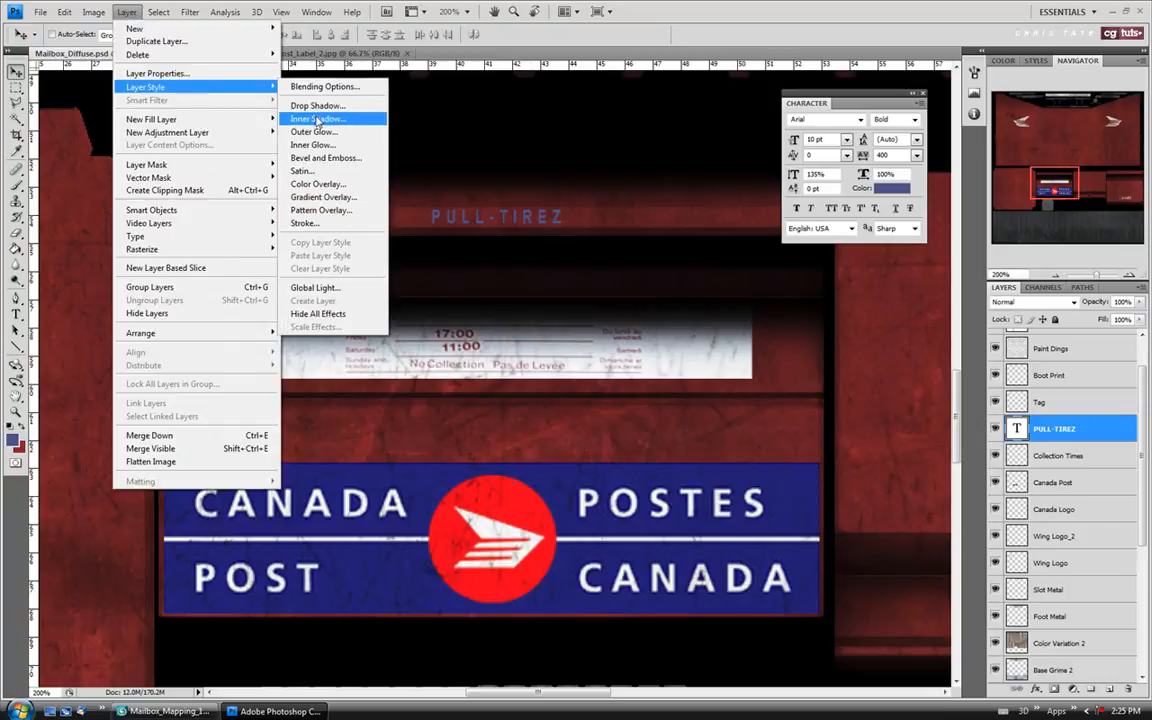
click(316, 121)
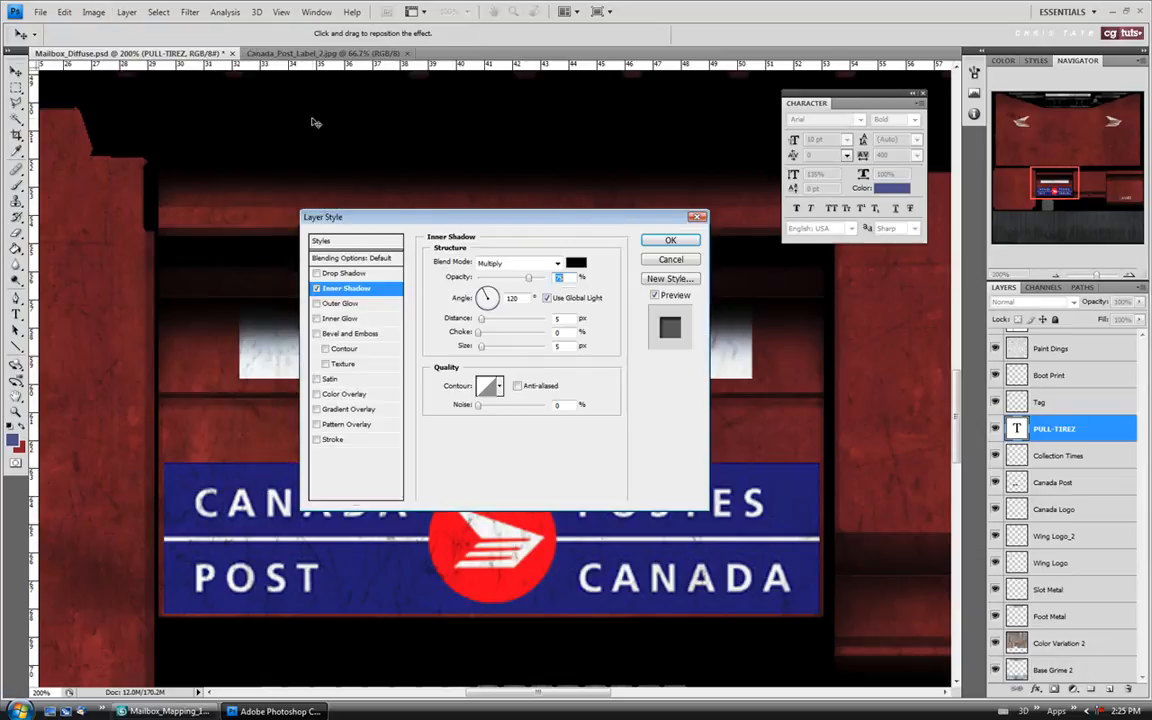
drag(504, 226, 512, 257)
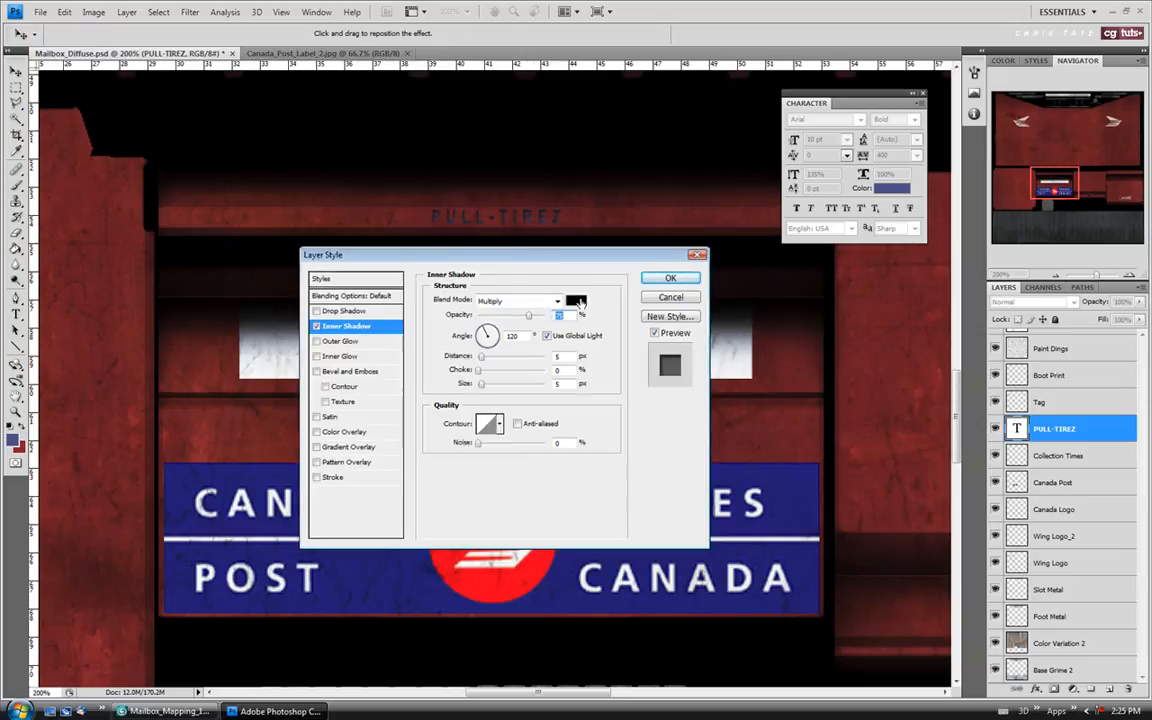
click(576, 300)
drag(556, 279, 745, 358)
click(723, 440)
drag(725, 442, 725, 442)
click(664, 498)
drag(664, 498, 677, 486)
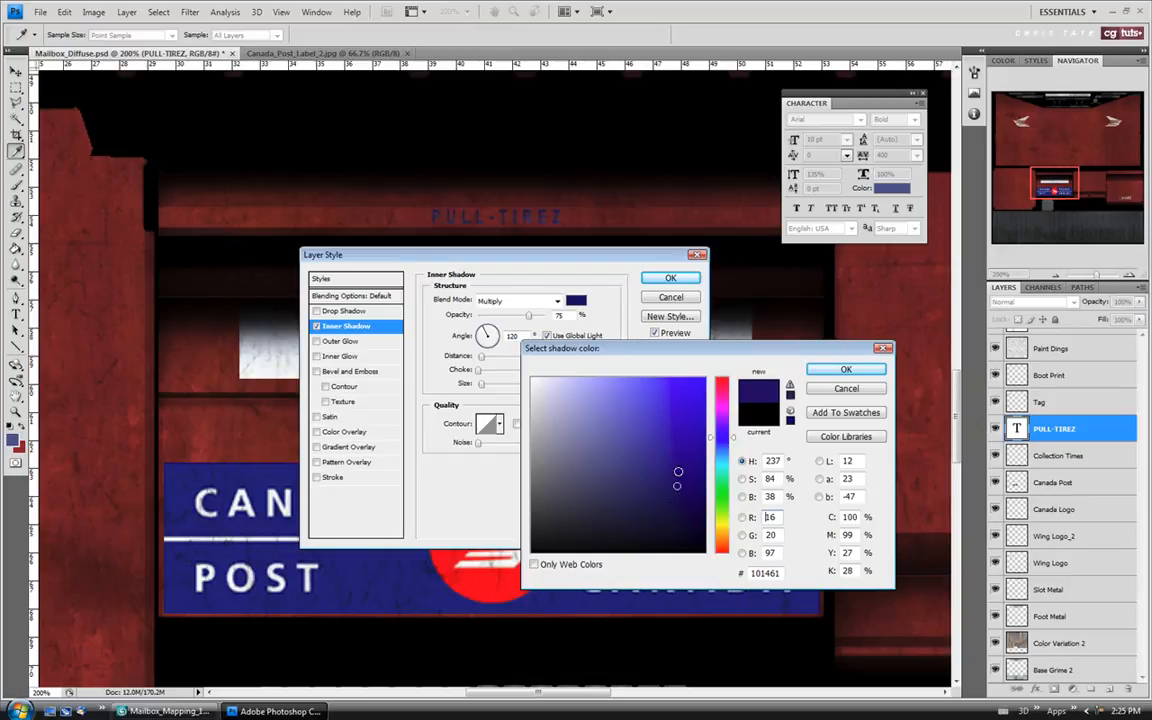
drag(683, 514, 666, 477)
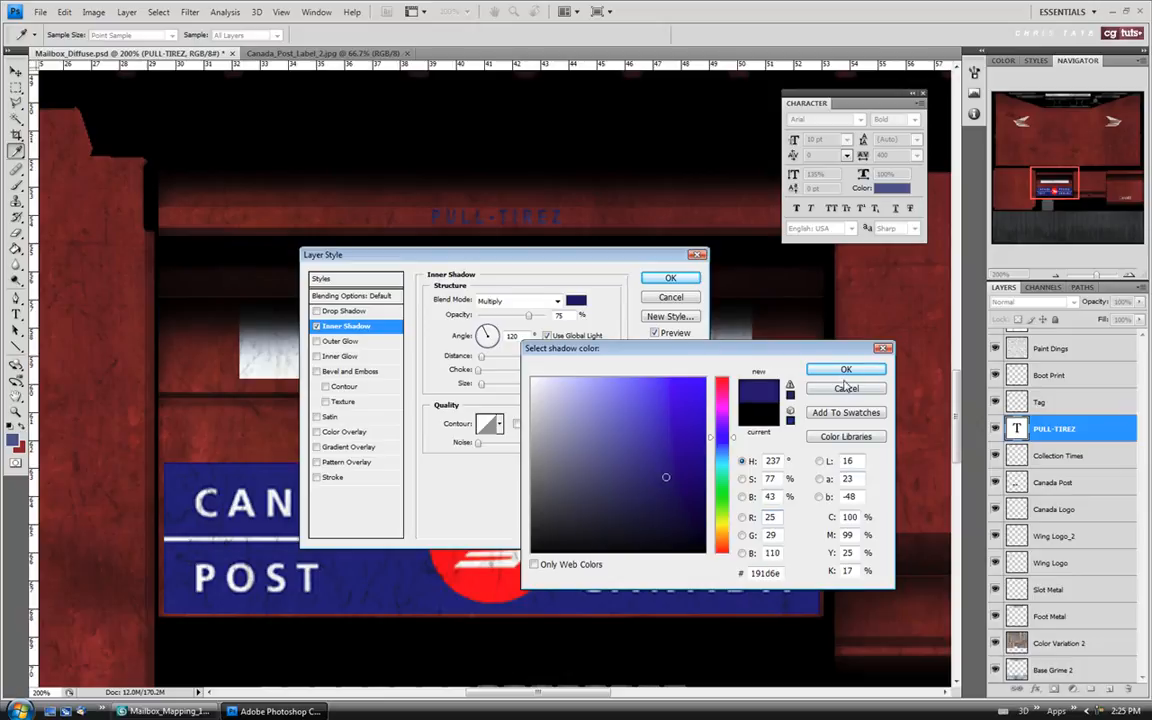
click(846, 369)
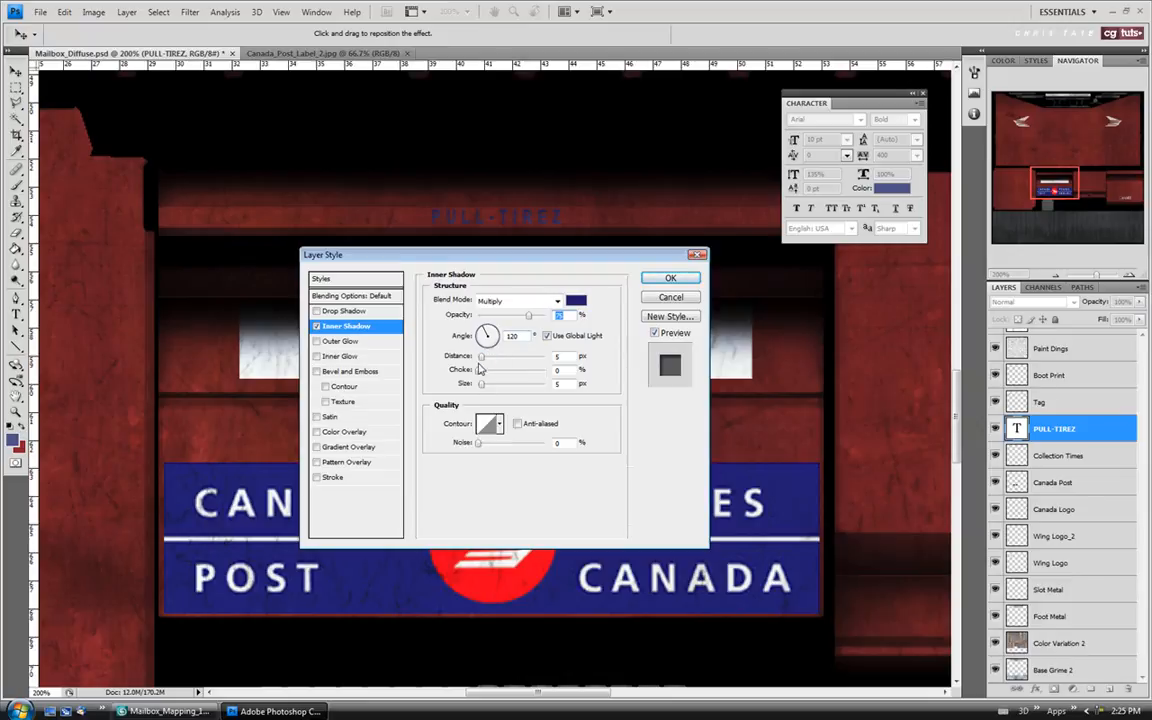
Set the inner shadow's distance to 1 px and size to 0 px, lower its opacity and apply the style
click(481, 358)
drag(481, 388, 480, 387)
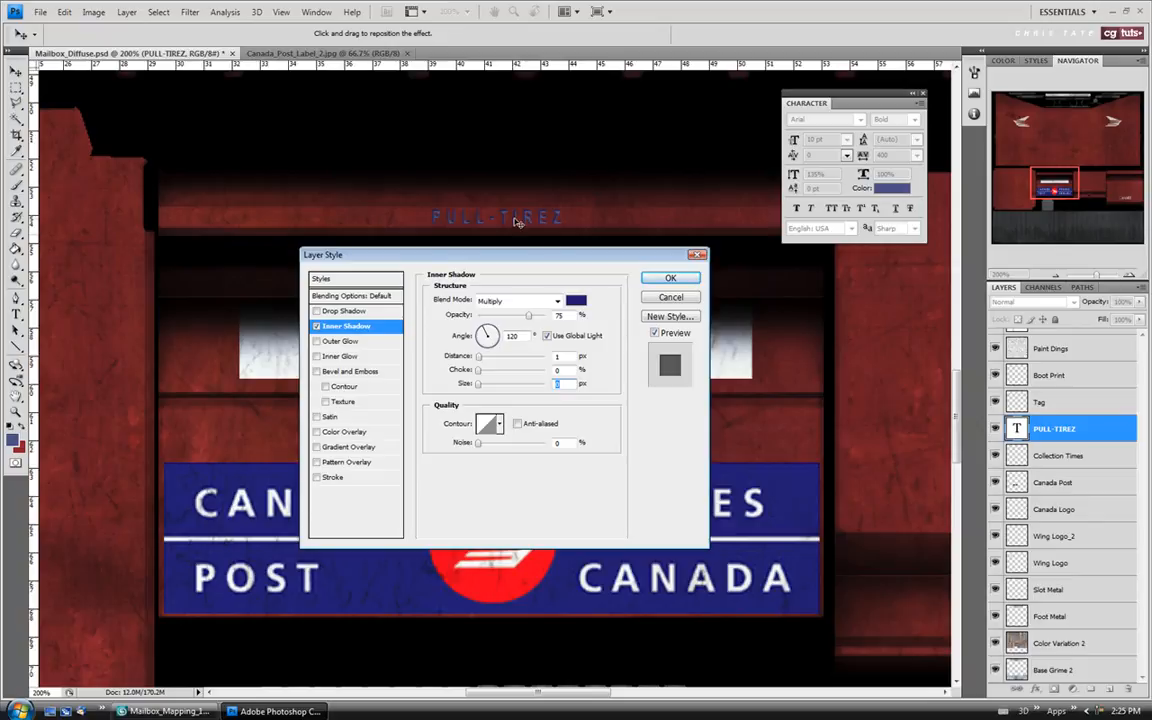
drag(529, 315, 510, 317)
click(675, 280)
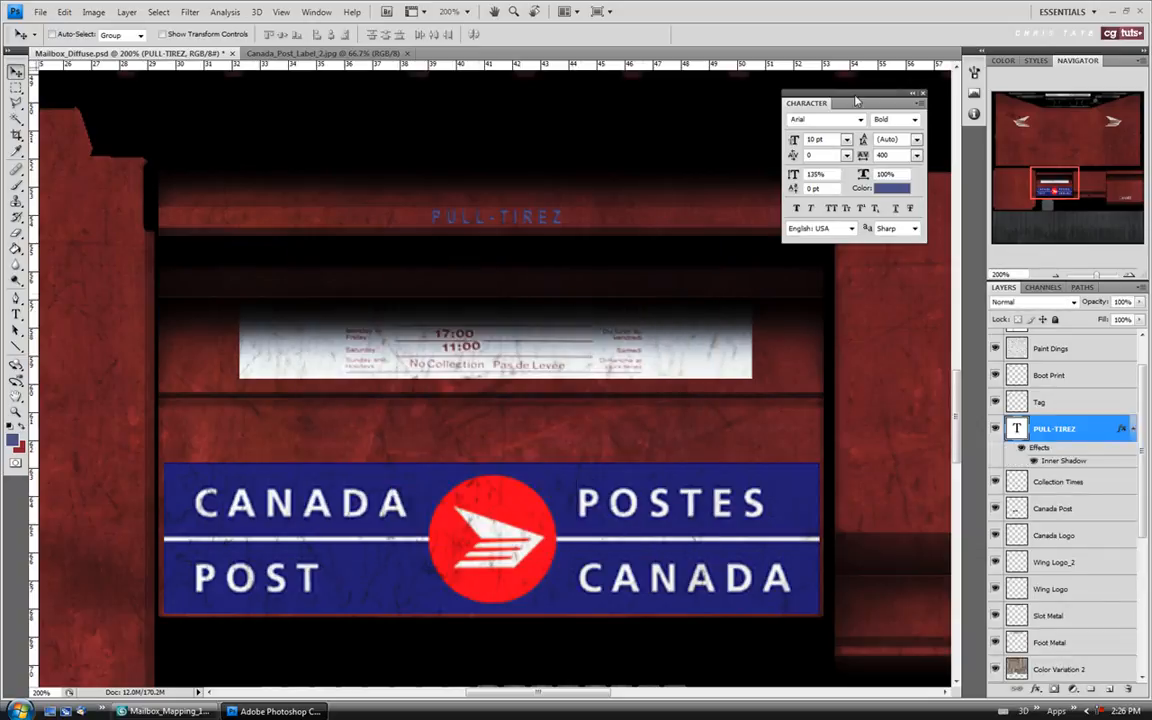
Nudge the PULL-TIREZ text slightly to the right on its strip and collapse the layer's effects list
drag(846, 92, 864, 70)
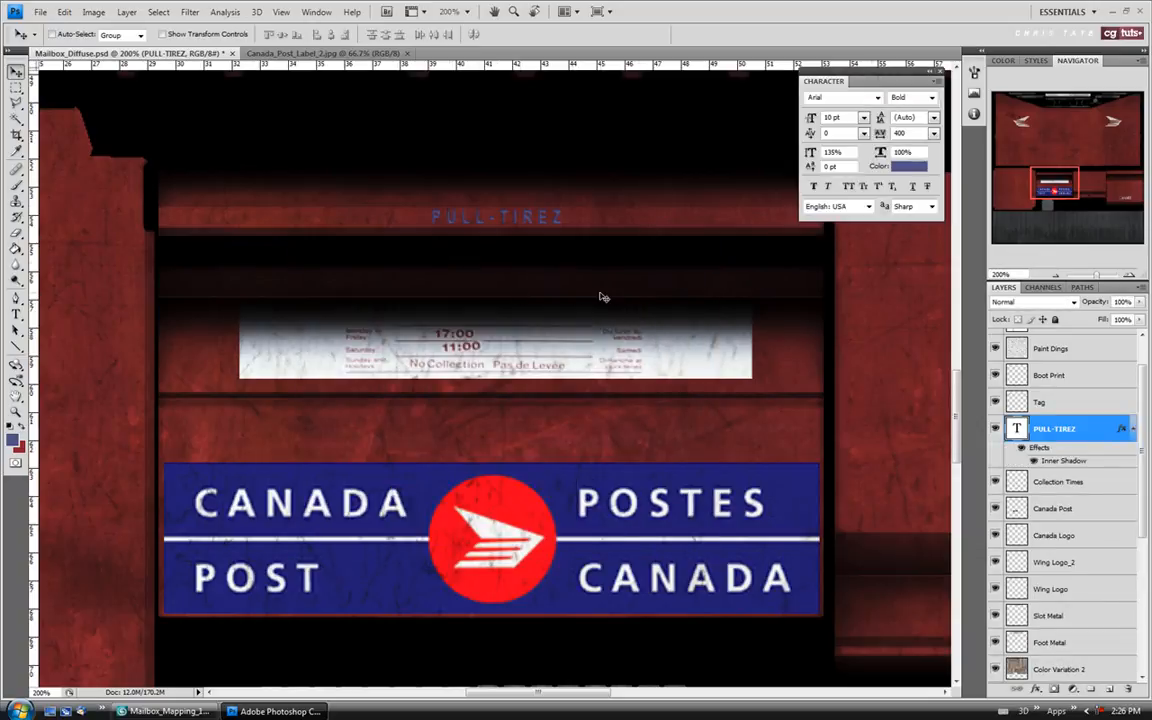
drag(515, 282, 520, 282)
click(1133, 428)
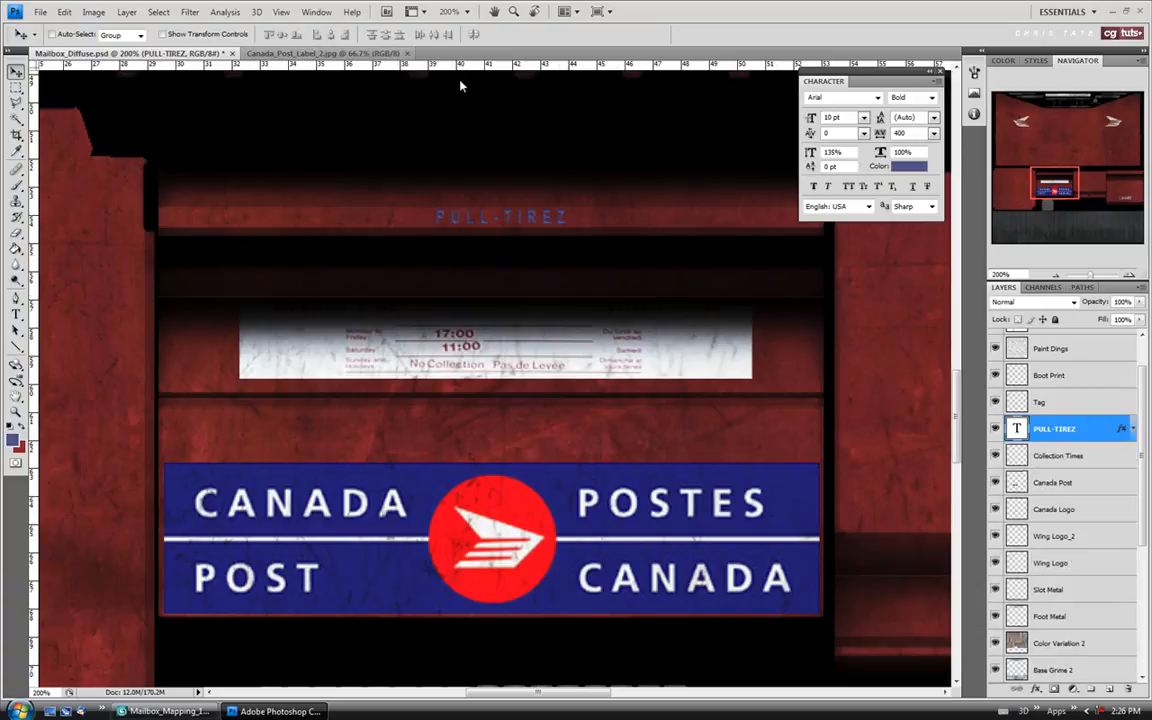
Check the PUSH-POUSSEZ lettering on the reference photo and return to Mailbox_Diffuse.psd
click(370, 53)
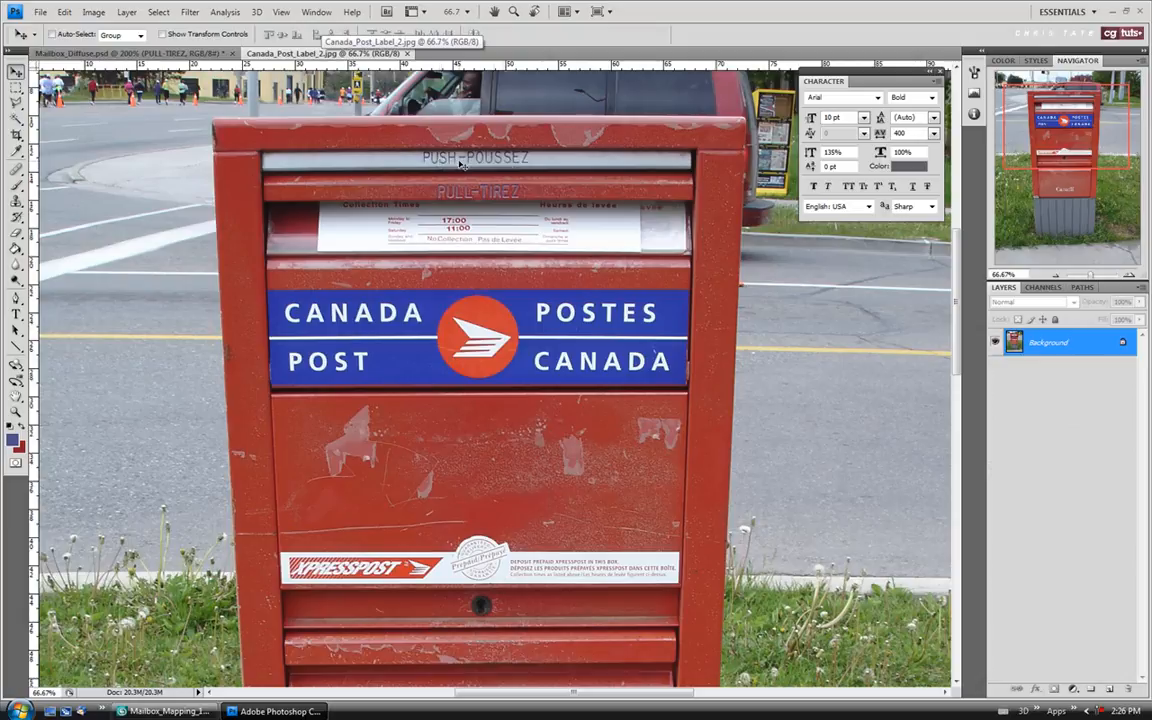
click(150, 53)
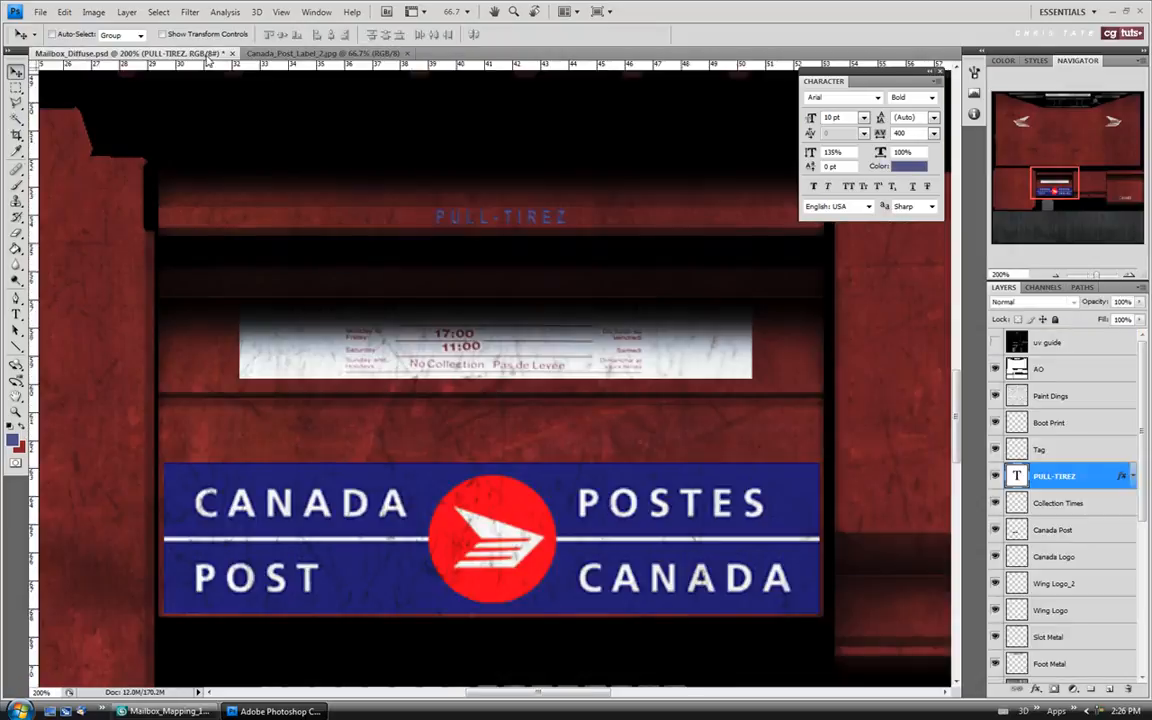
Save the changes to Mailbox_Diffuse.psd
click(40, 11)
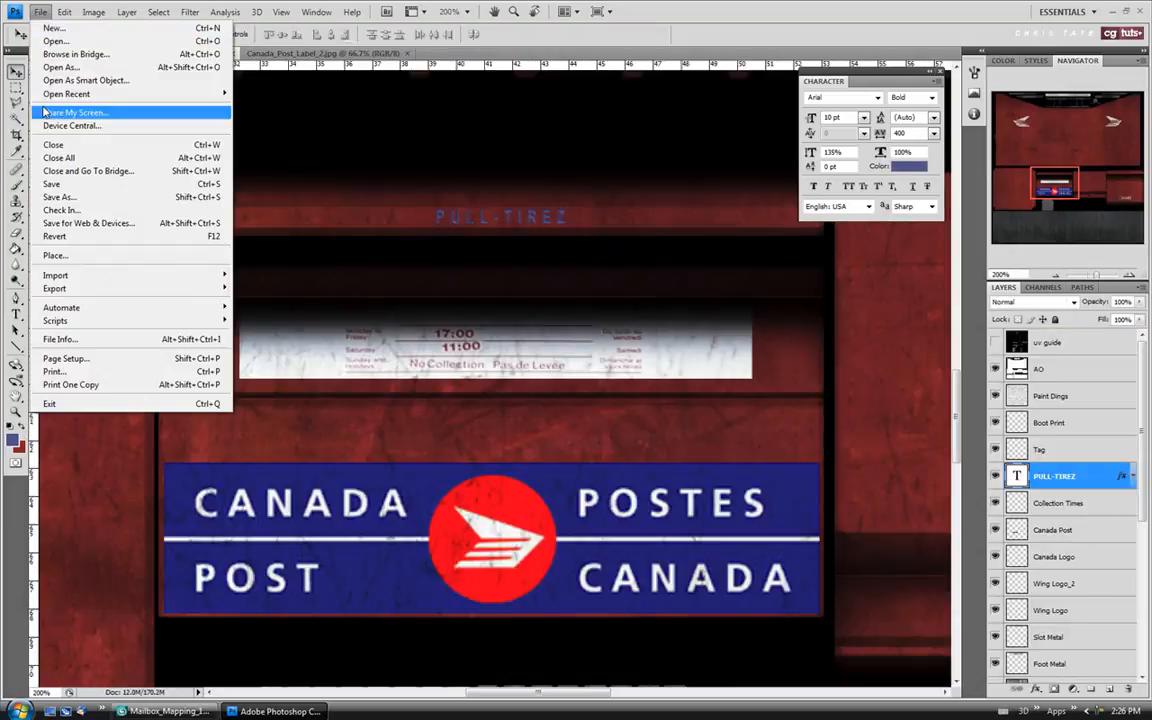
click(45, 184)
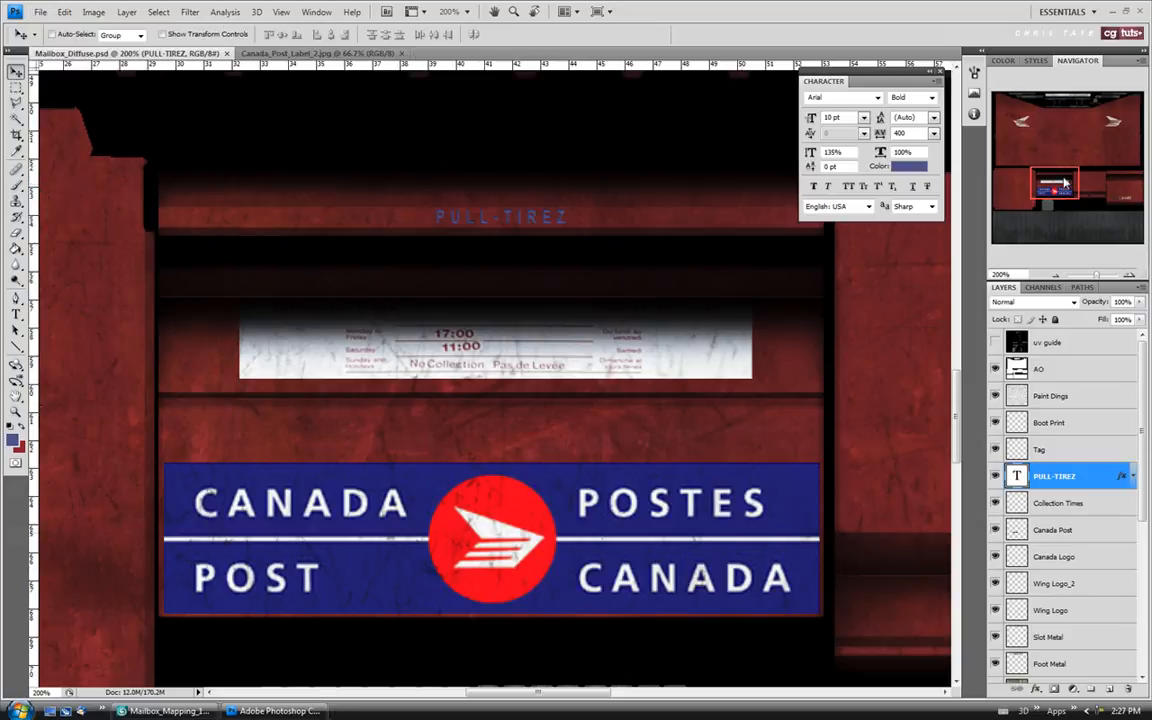
Start a new text layer directly above the Slot Metal layer, placed on the bright metal strip of the mail slot
drag(1077, 177, 1083, 100)
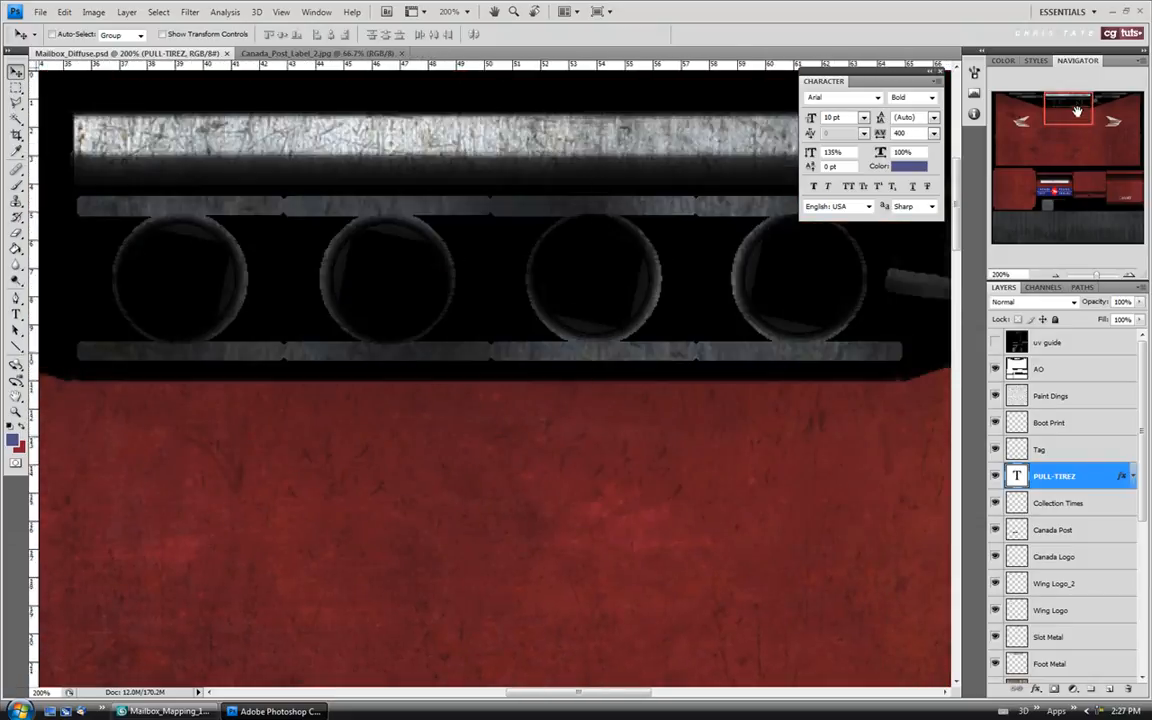
drag(892, 82, 887, 265)
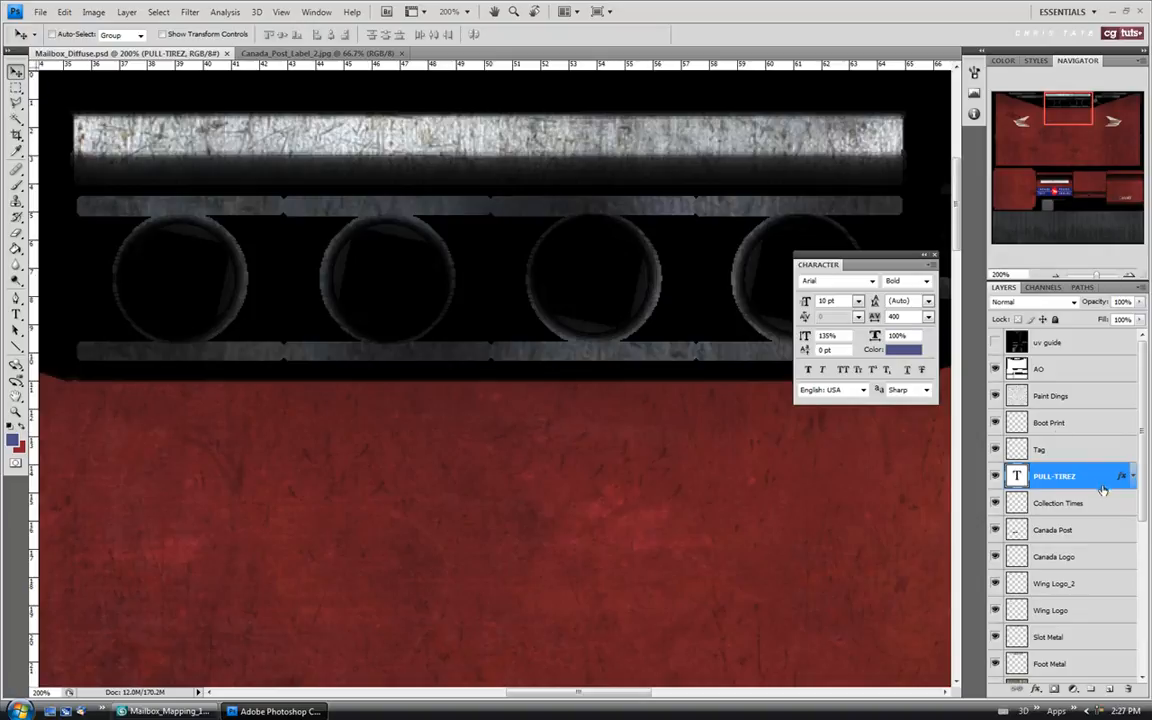
click(1069, 637)
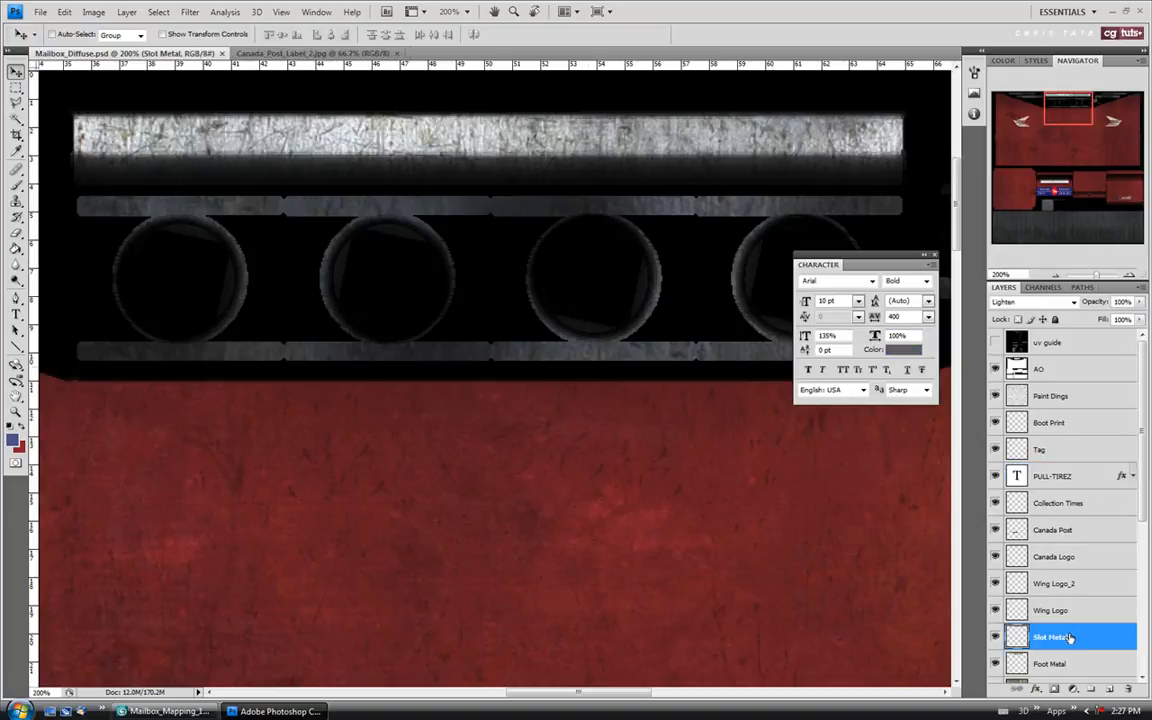
click(16, 315)
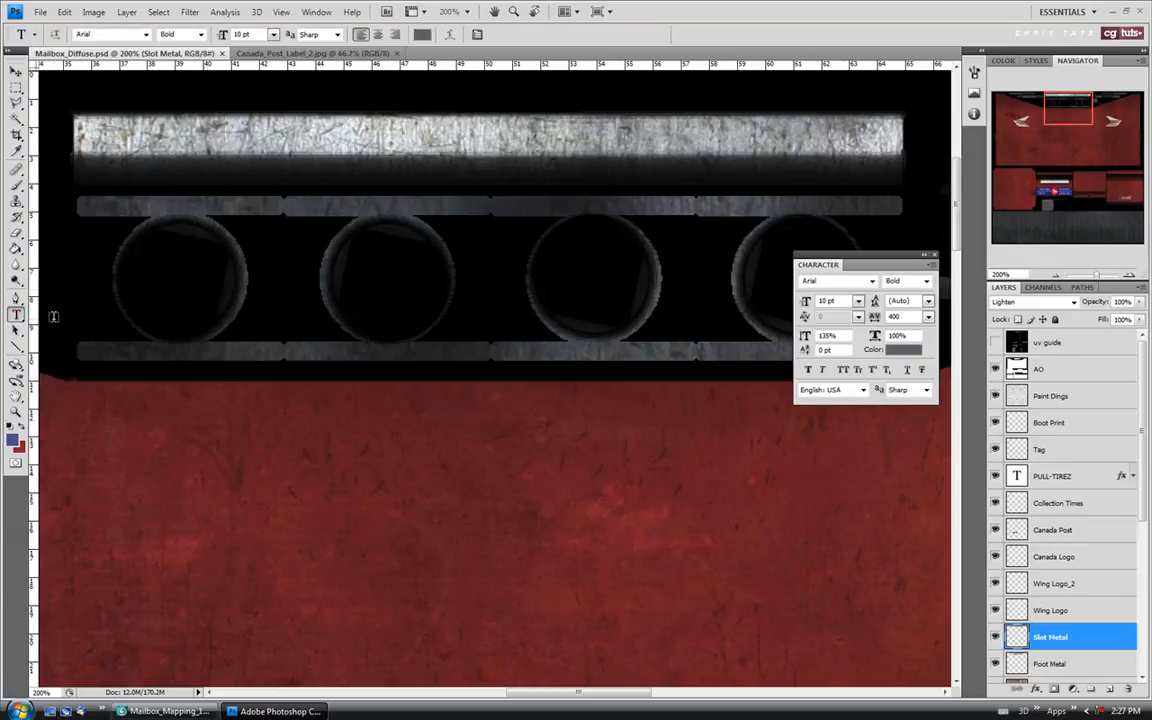
click(391, 133)
Set the new text's size to 12 pt and its colour to a slightly darker grey
drag(860, 262, 715, 195)
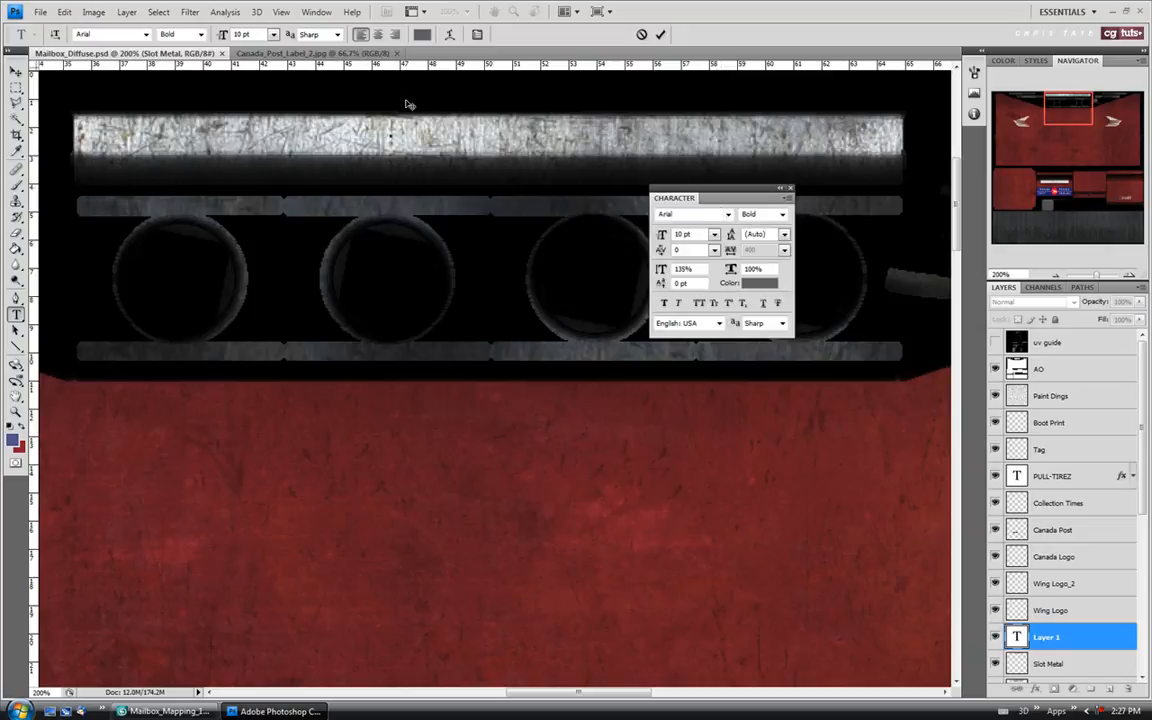
click(714, 240)
click(712, 350)
click(752, 283)
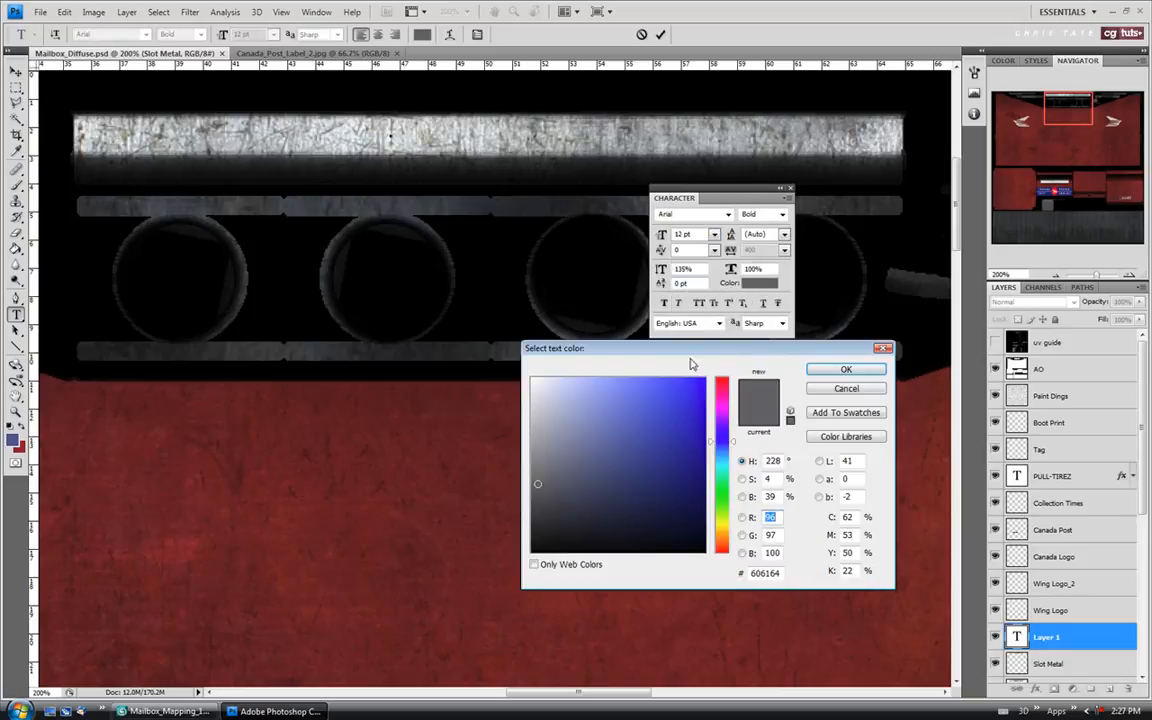
drag(538, 488, 540, 500)
click(840, 369)
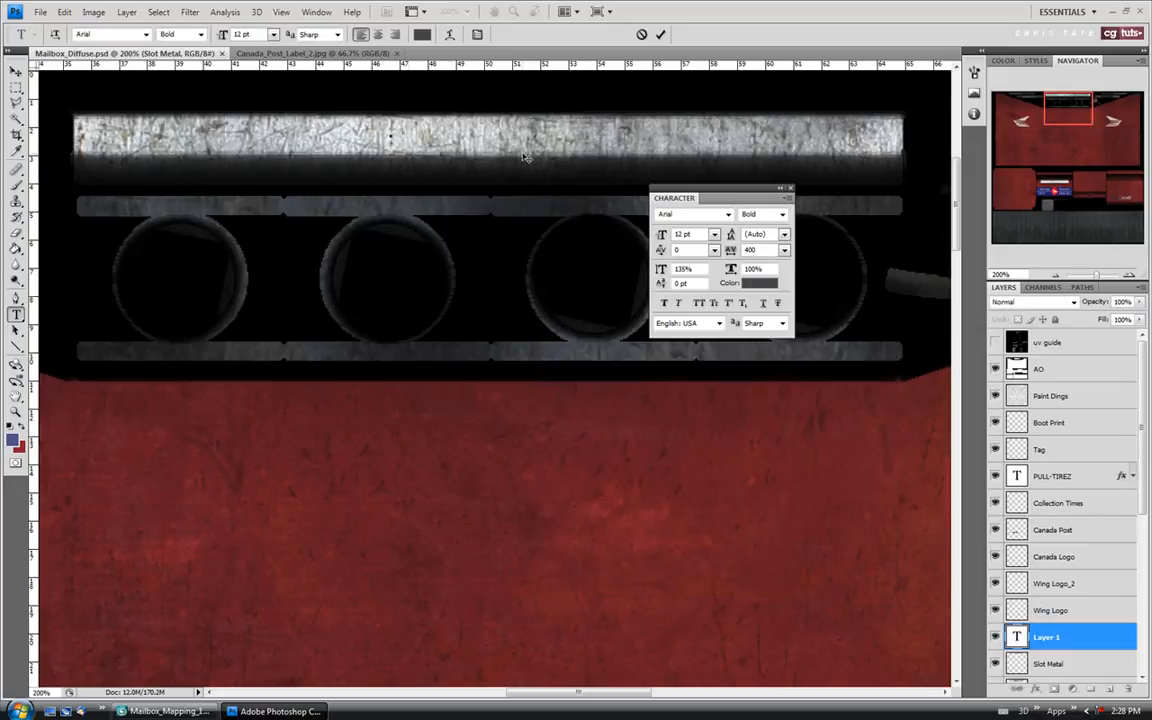
Enter PUSH-POUSSEZ as the strip's lettering and compare it with the mailbox photo in Canada_Post_Label_2.jpg
text(PUSH)
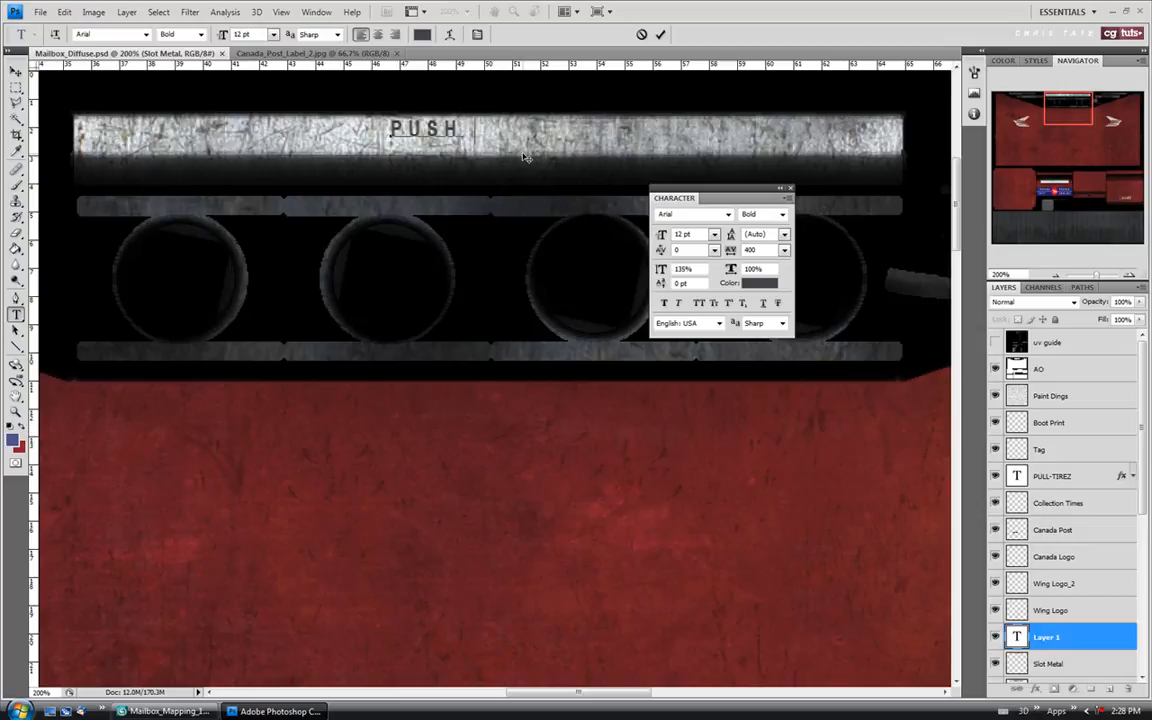
text(-POUSSEZ)
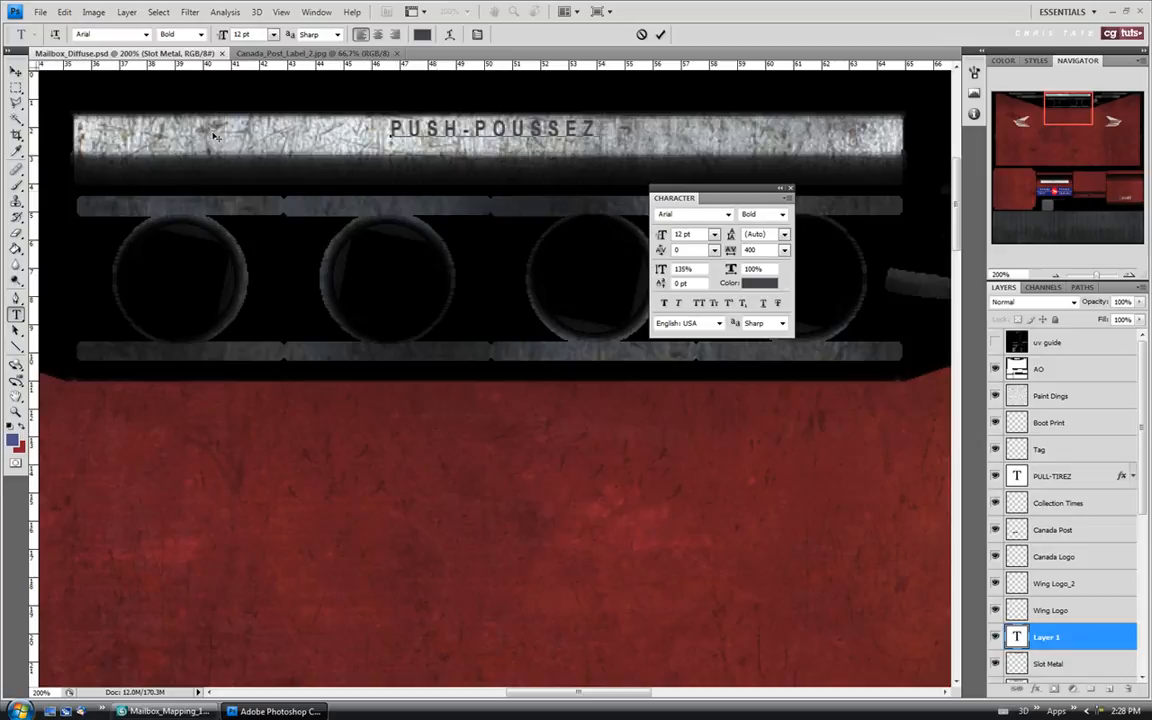
click(301, 54)
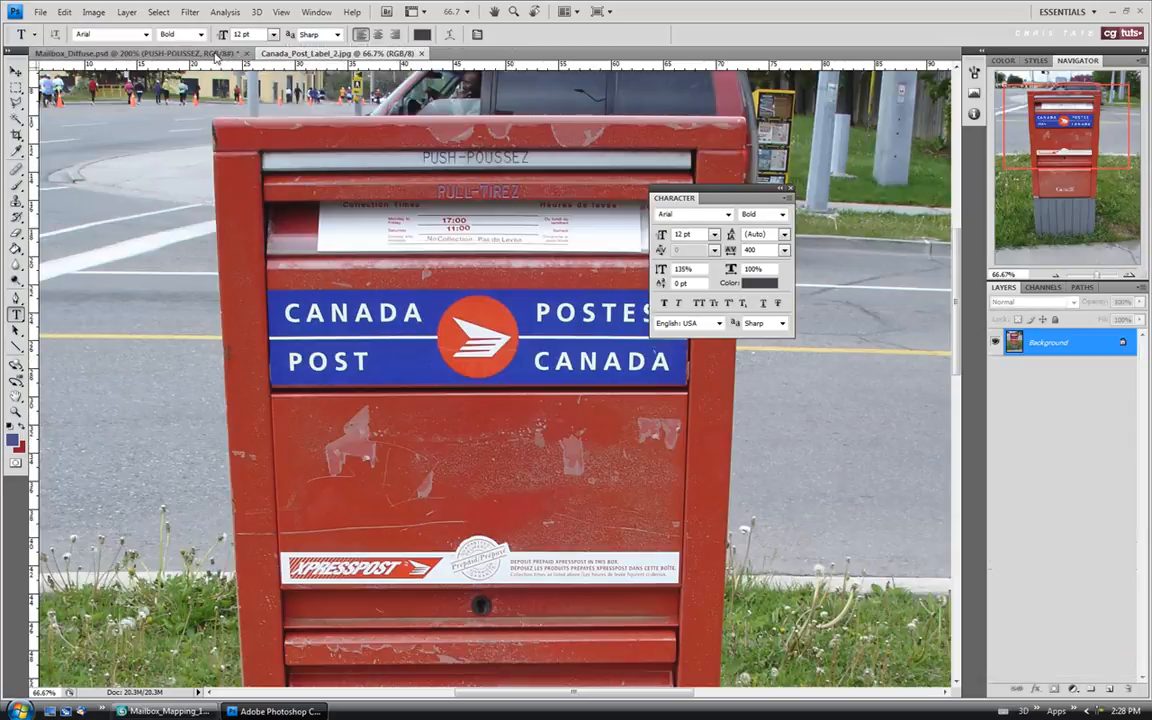
click(215, 55)
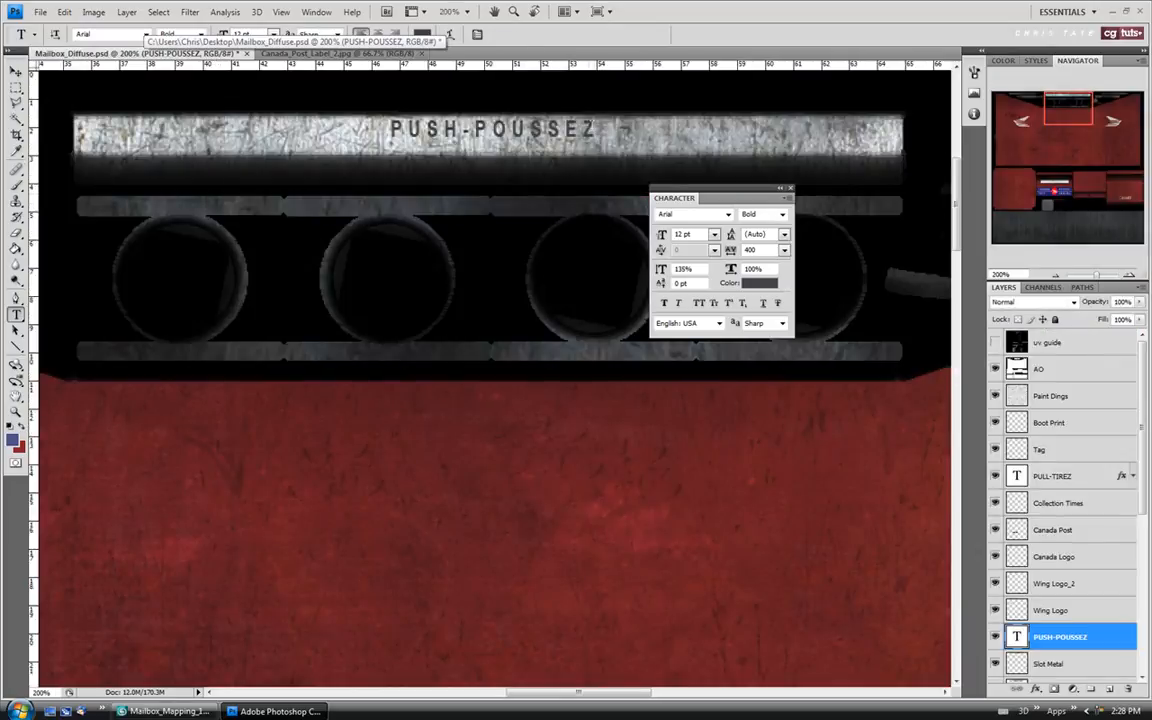
Enlarge the PUSH-POUSSEZ text to 14 pt and reposition it centred on the metal strip
drag(600, 130, 387, 130)
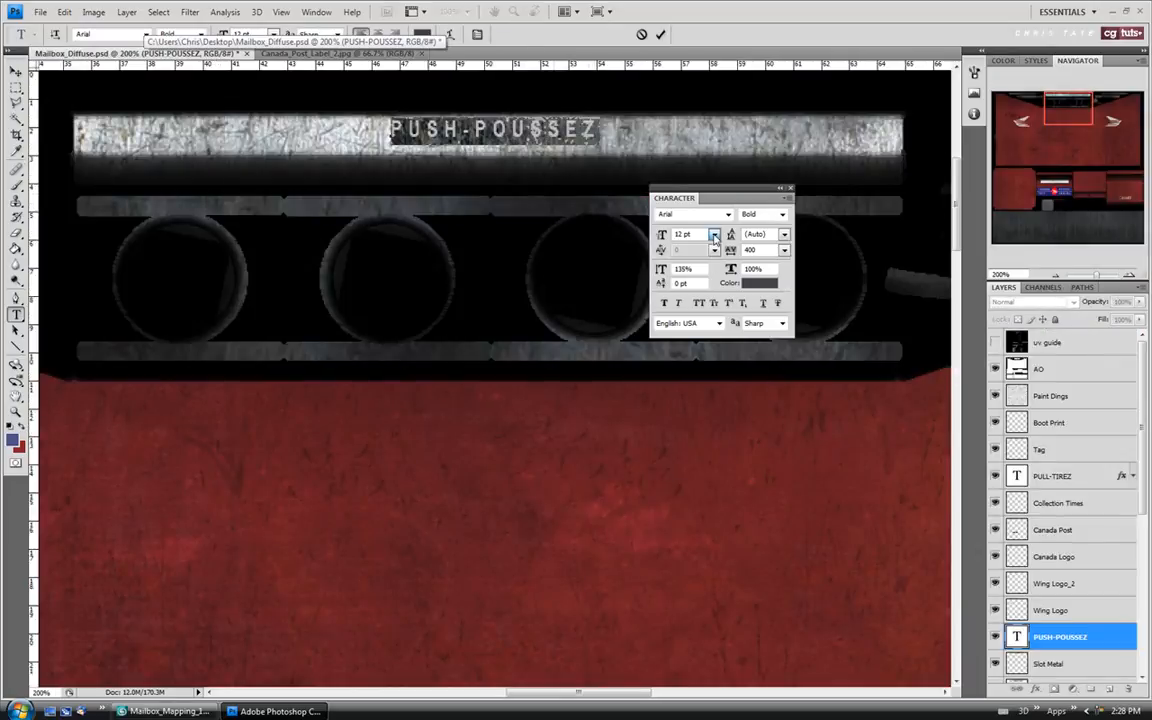
click(714, 235)
click(705, 361)
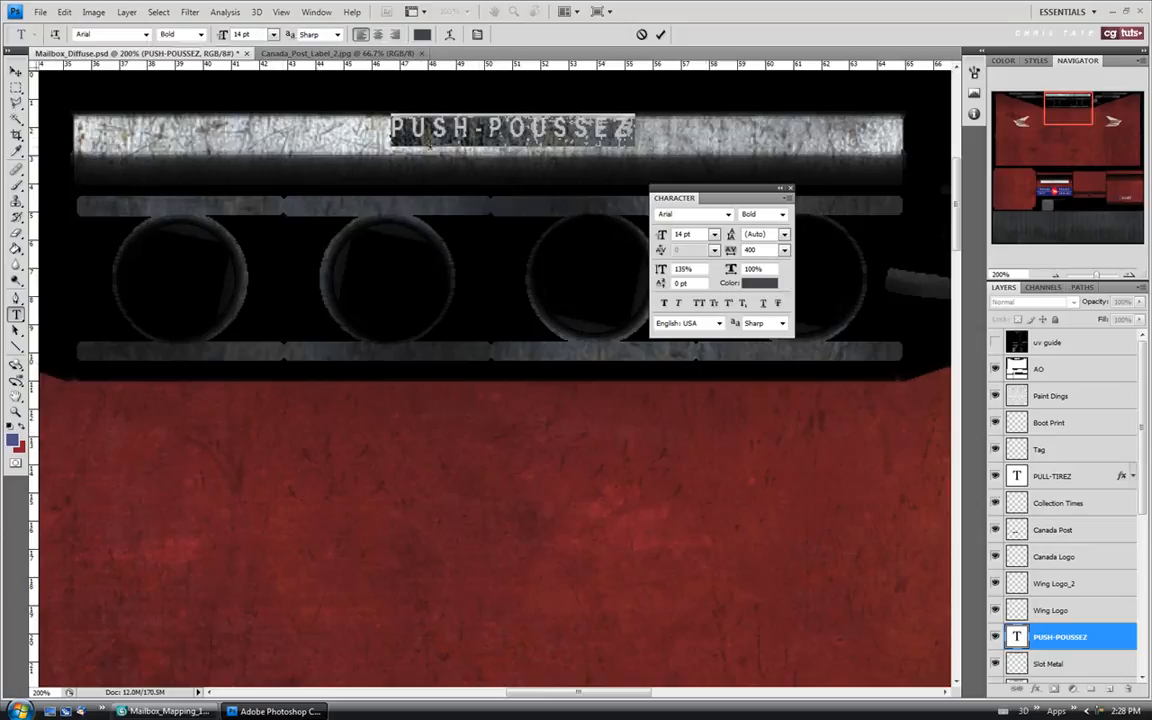
click(16, 73)
drag(492, 147, 476, 155)
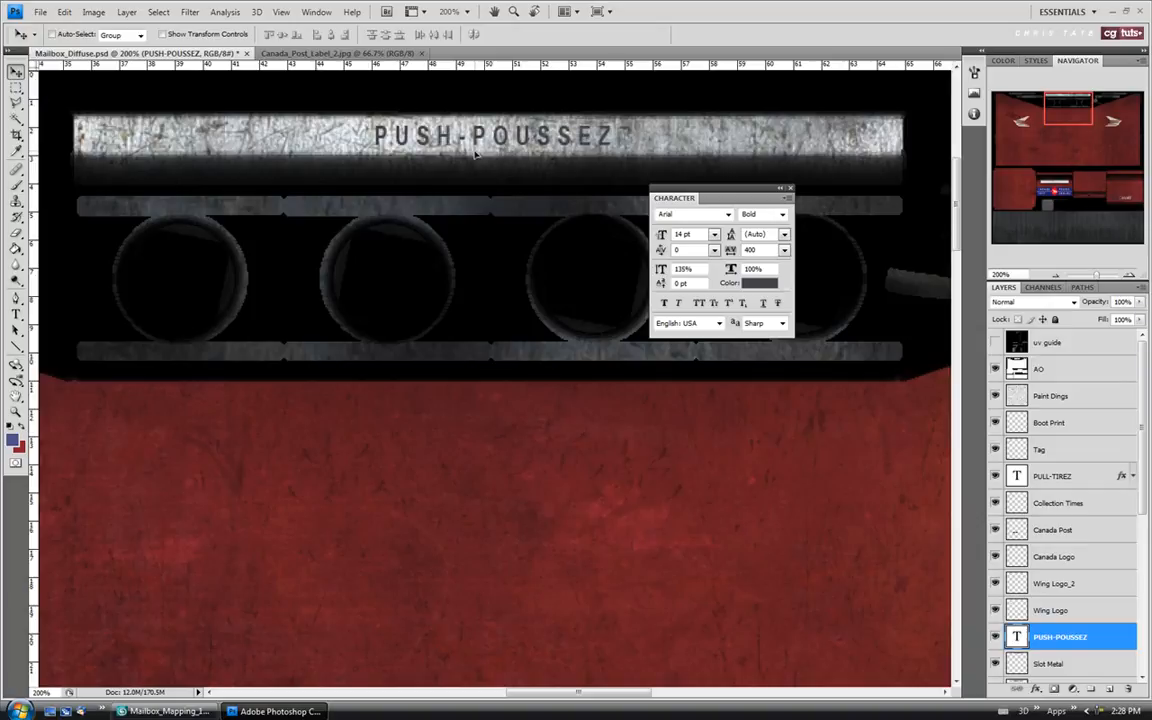
key(Up)
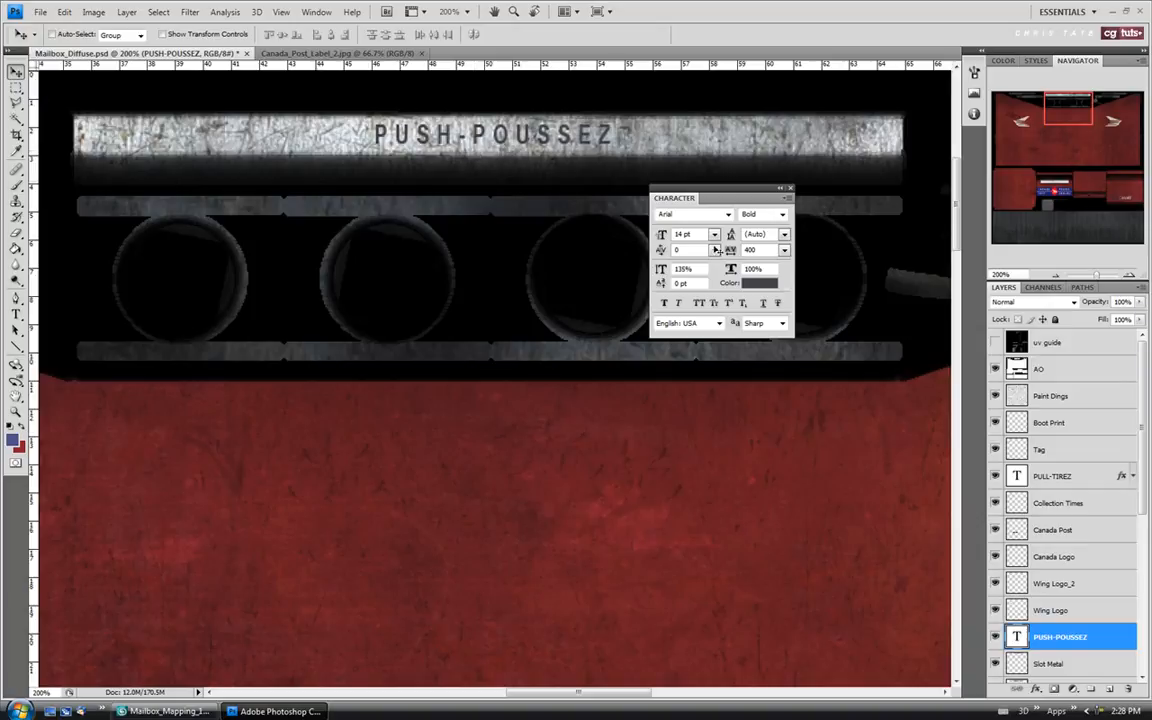
Change the PUSH-POUSSEZ text's font style to Regular and check it against the lettering on the reference photo
click(782, 214)
click(772, 229)
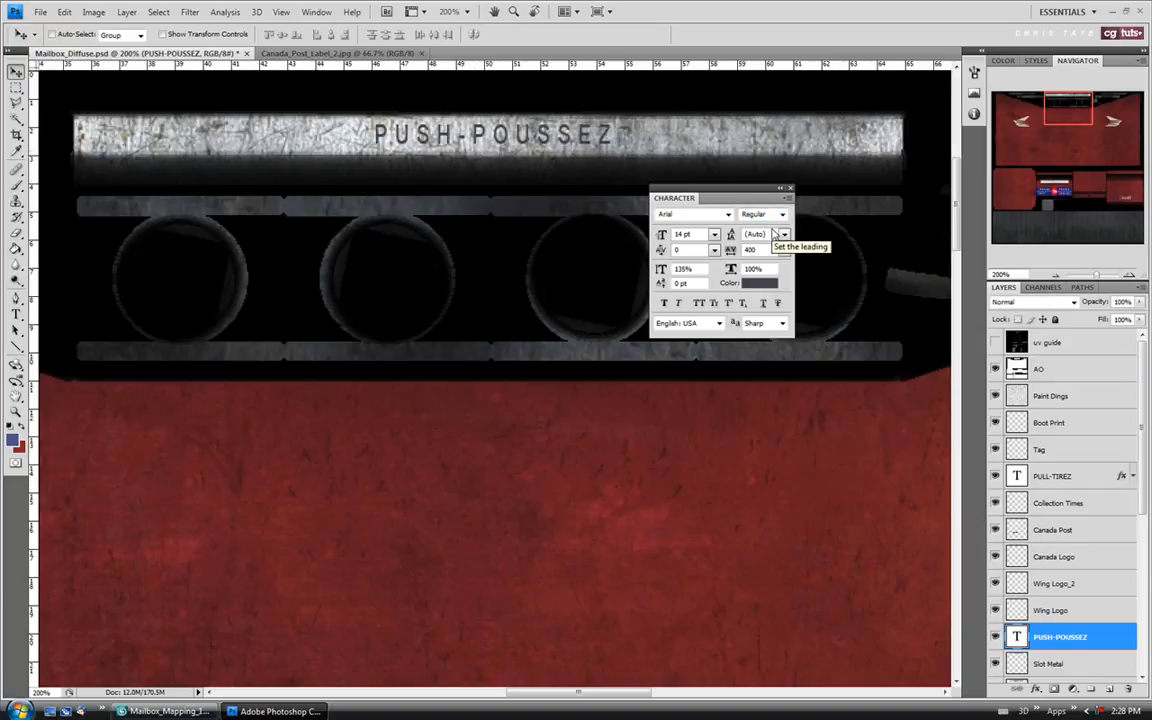
click(399, 55)
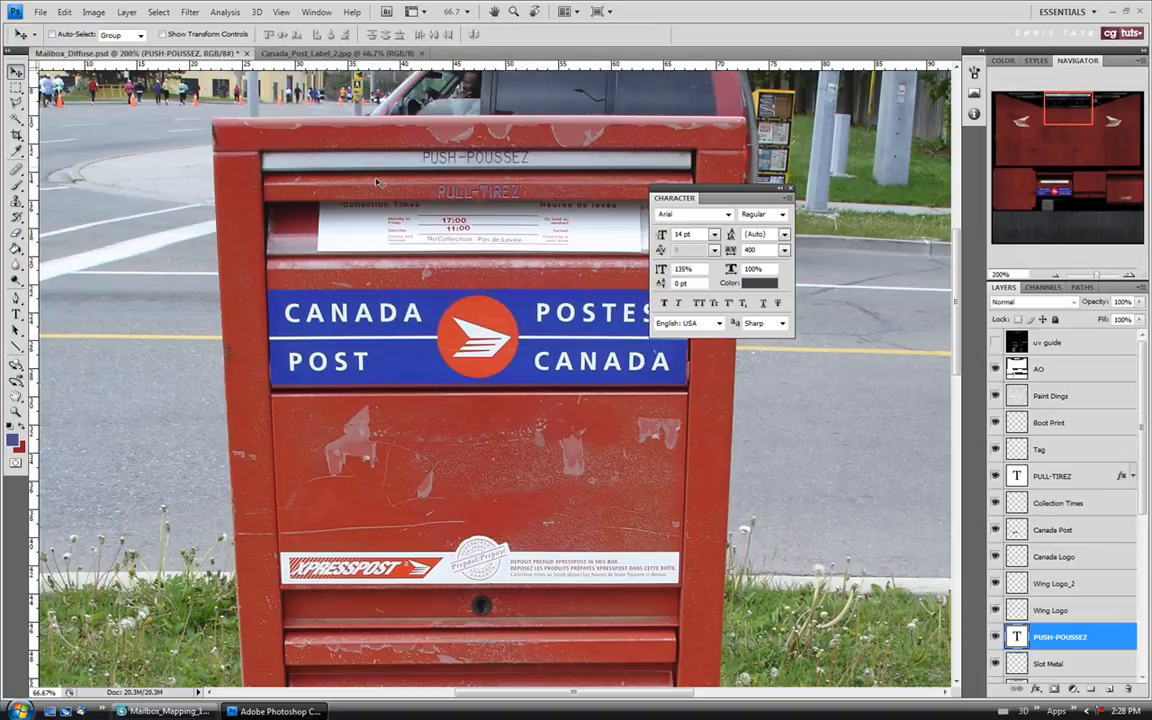
key(ctrl+Tab)
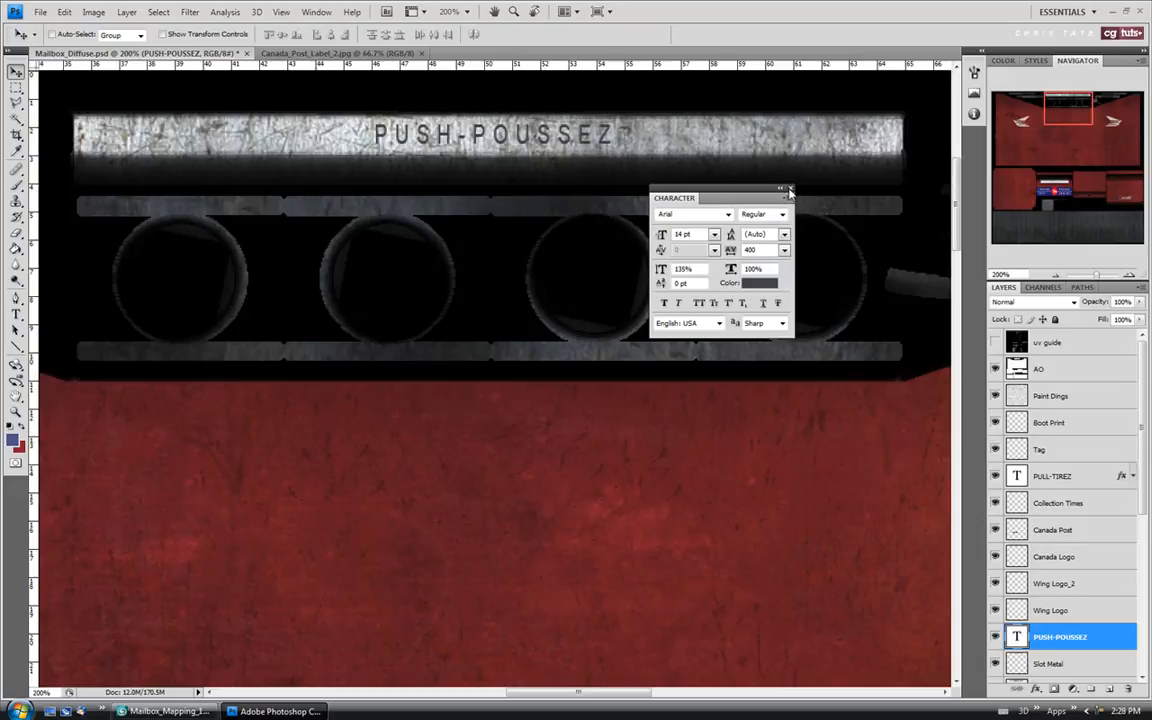
Close the character settings and add an Inner Shadow to the PUSH-POUSSEZ text with distance 1 px and size 0 px
click(790, 188)
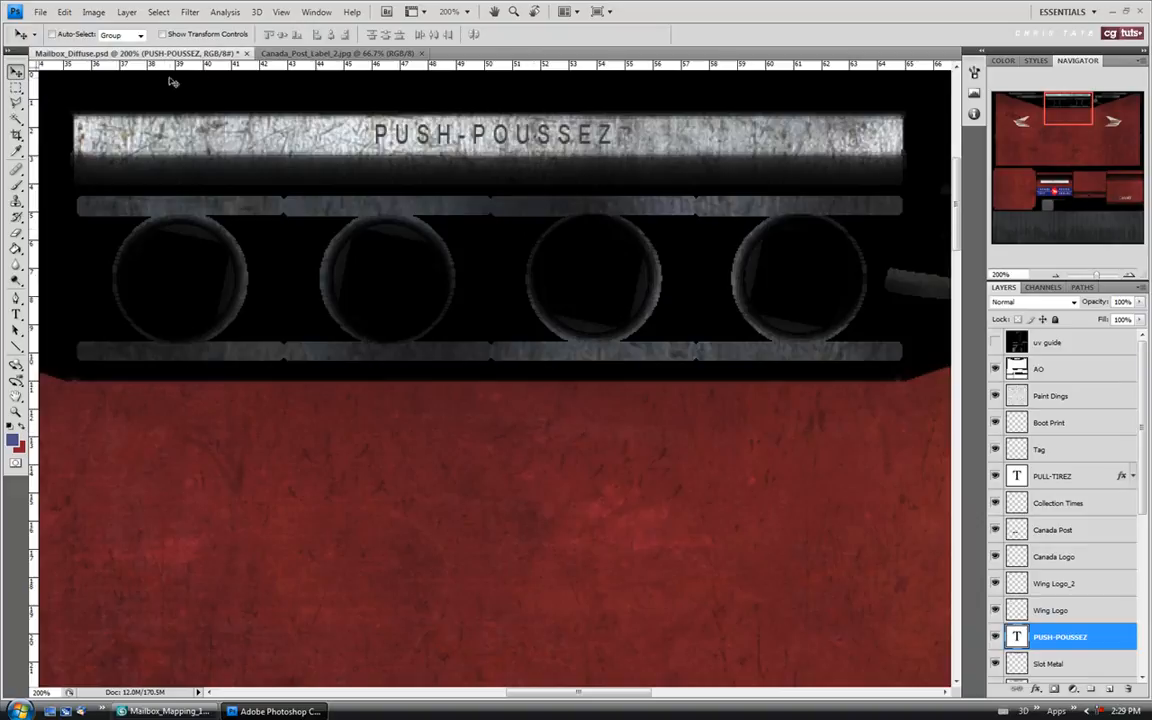
click(126, 12)
mouse_move(160, 87)
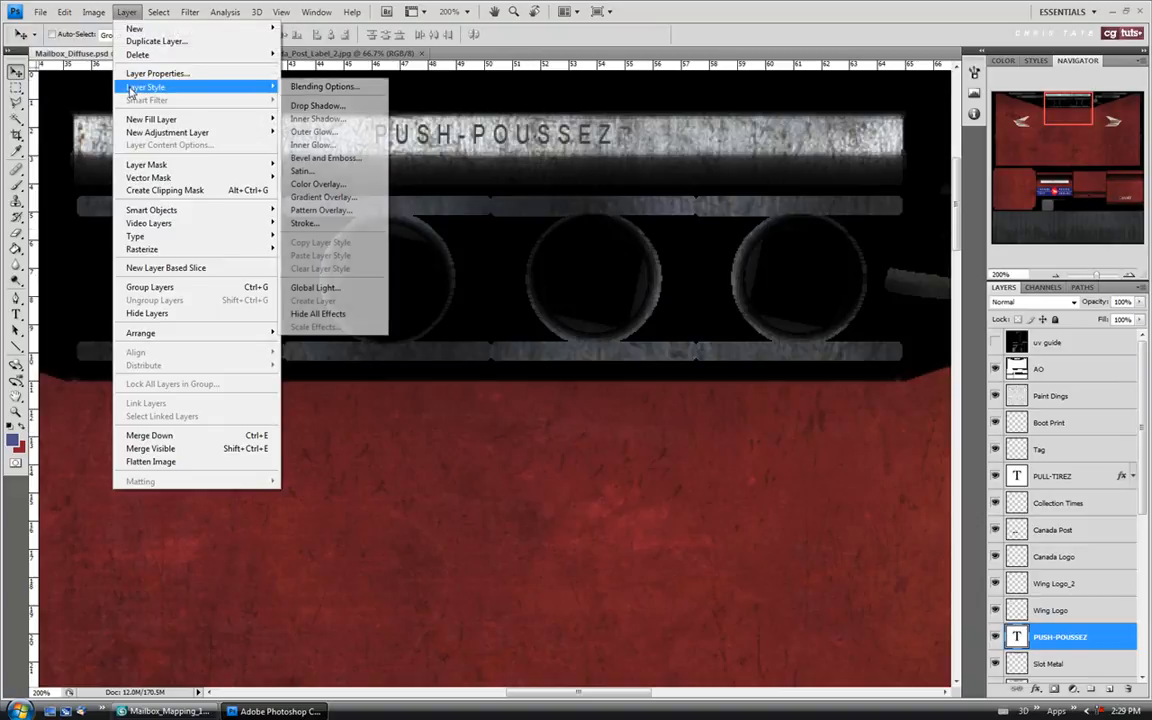
click(306, 119)
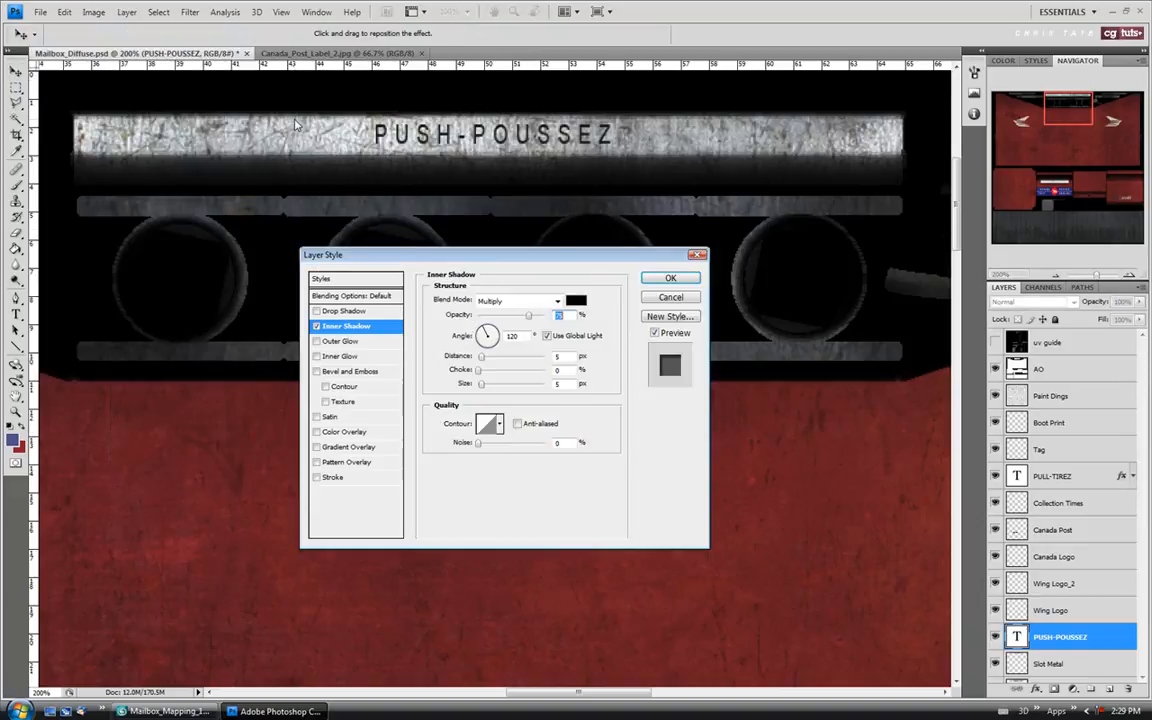
drag(515, 258, 504, 227)
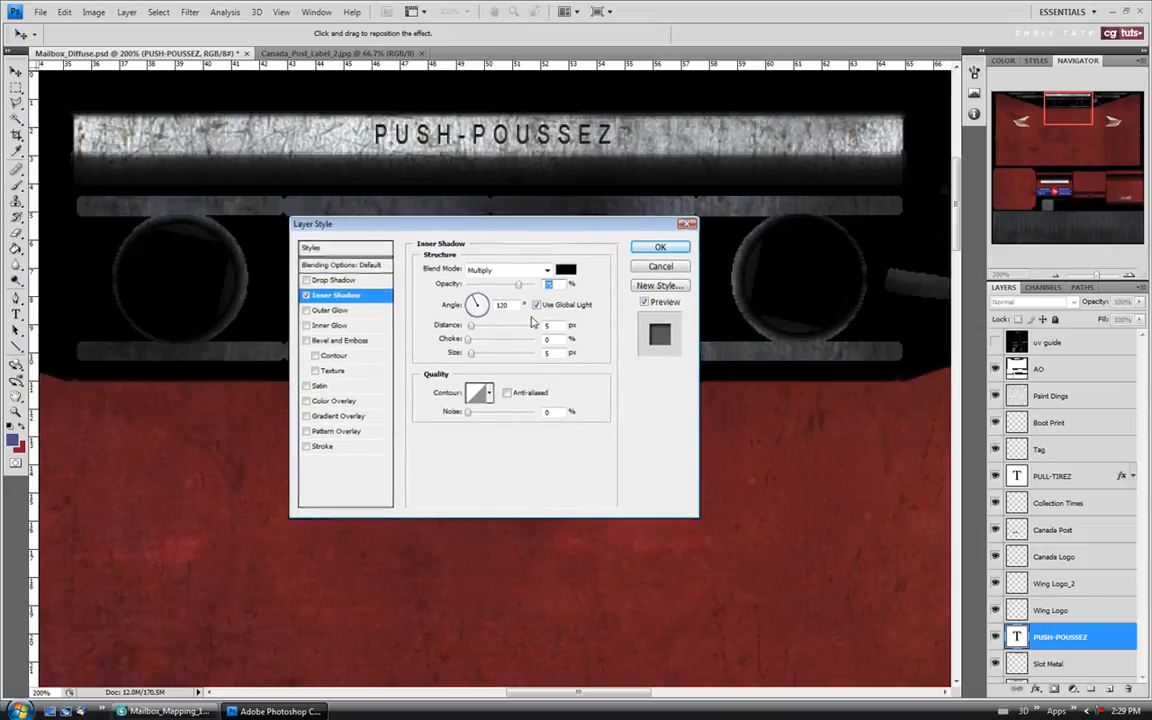
drag(472, 327, 467, 355)
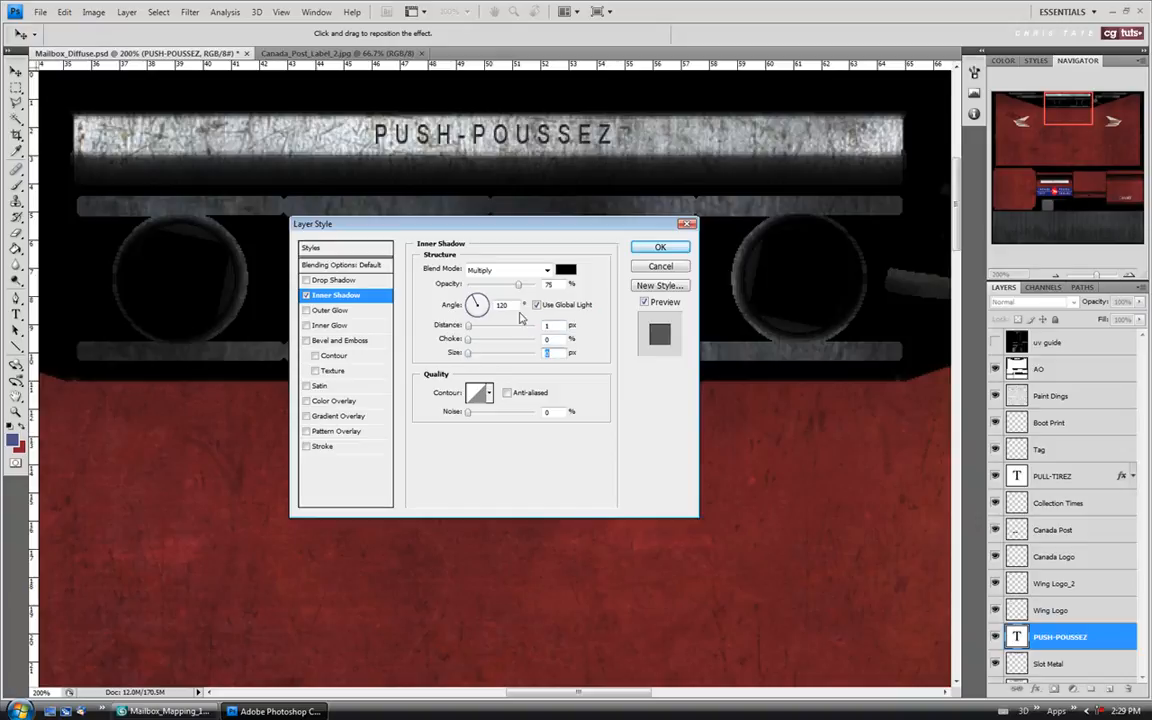
Change the inner shadow's colour to a mid grey, lower its opacity and apply the layer style
click(566, 269)
click(534, 492)
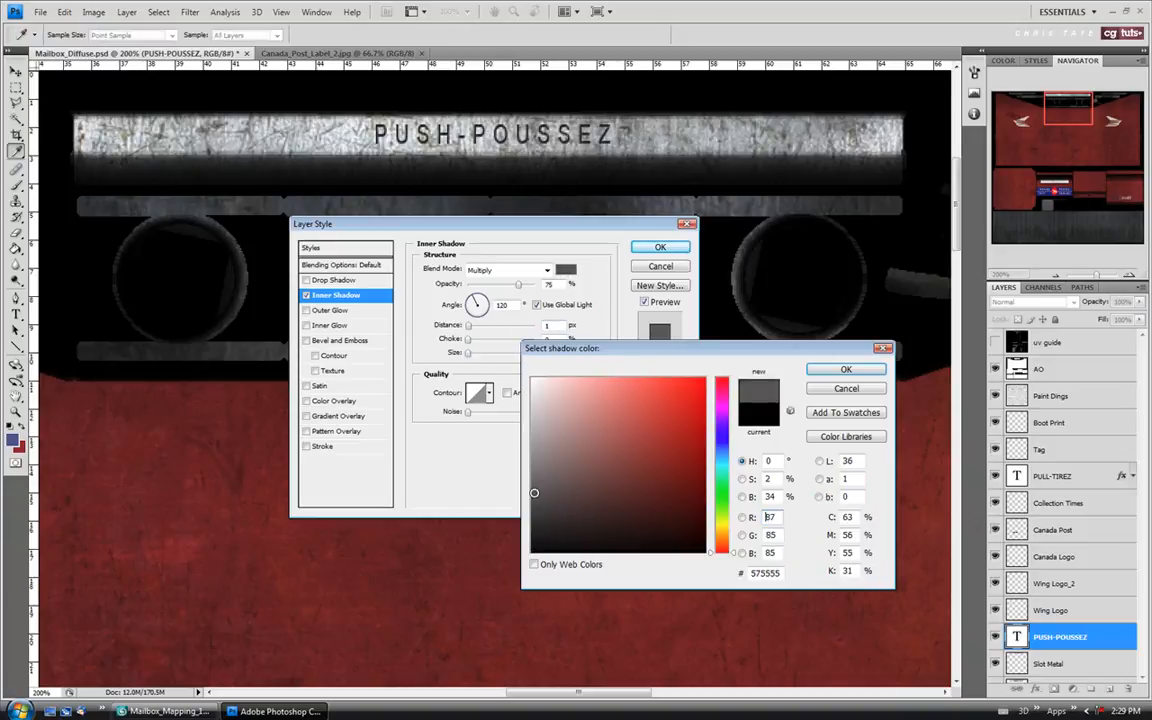
drag(536, 496, 541, 464)
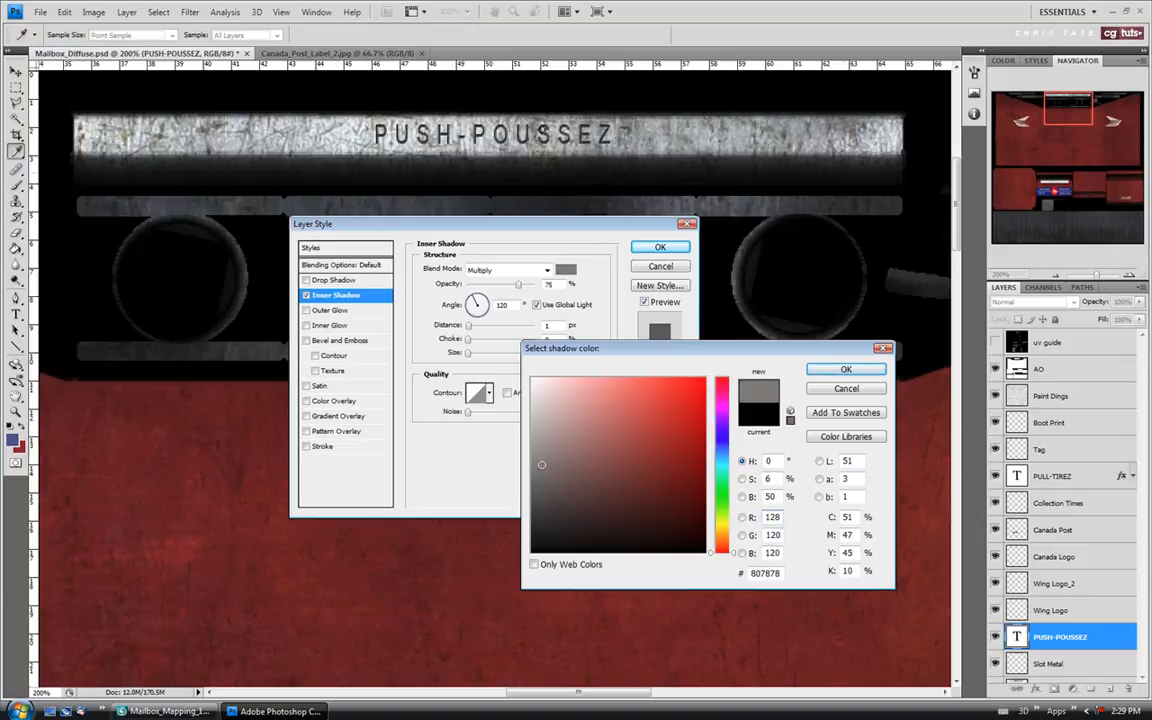
mouse_move(545, 462)
mouse_down()
mouse_move(539, 481)
mouse_move(542, 467)
mouse_up()
click(838, 371)
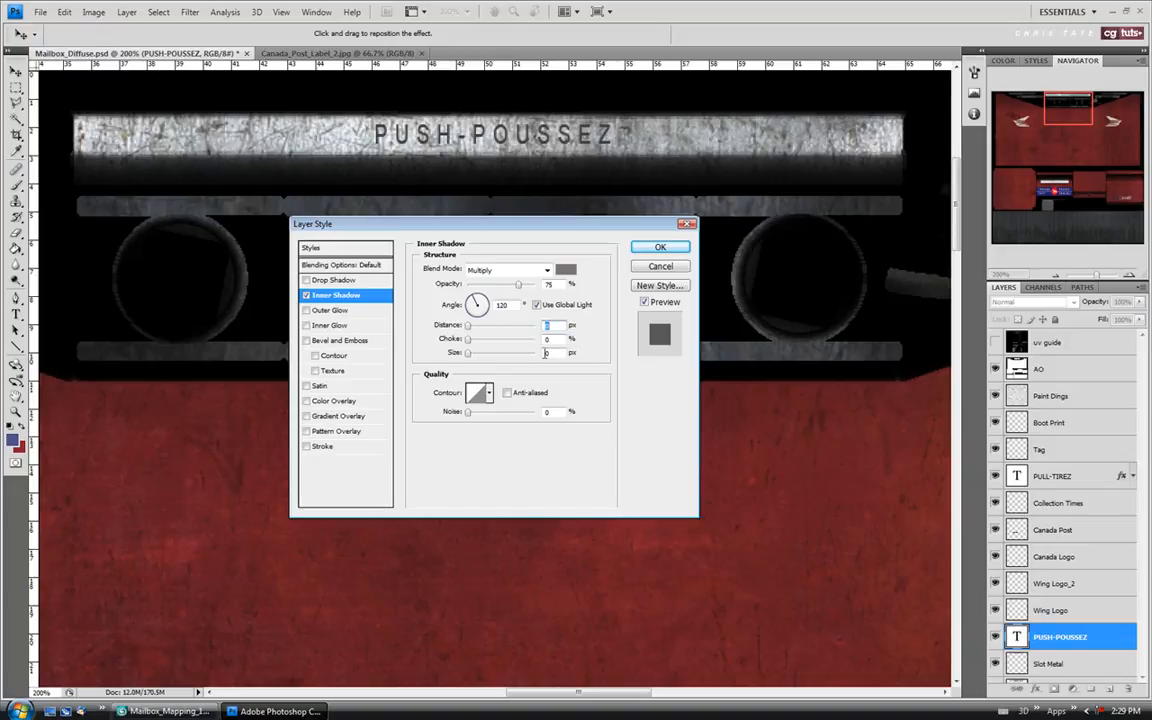
drag(520, 287, 499, 288)
click(660, 247)
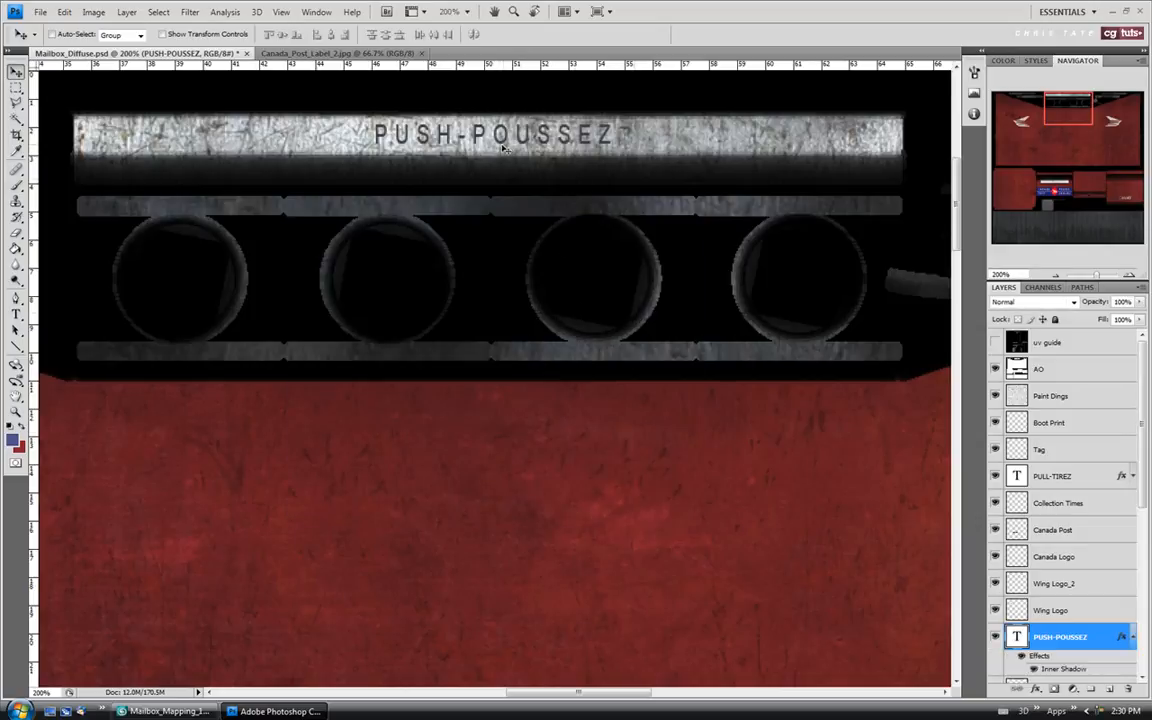
Nudge the PUSH-POUSSEZ text slightly down, checking its placement against the uv guide overlay, and collapse the layer's effects list
click(995, 342)
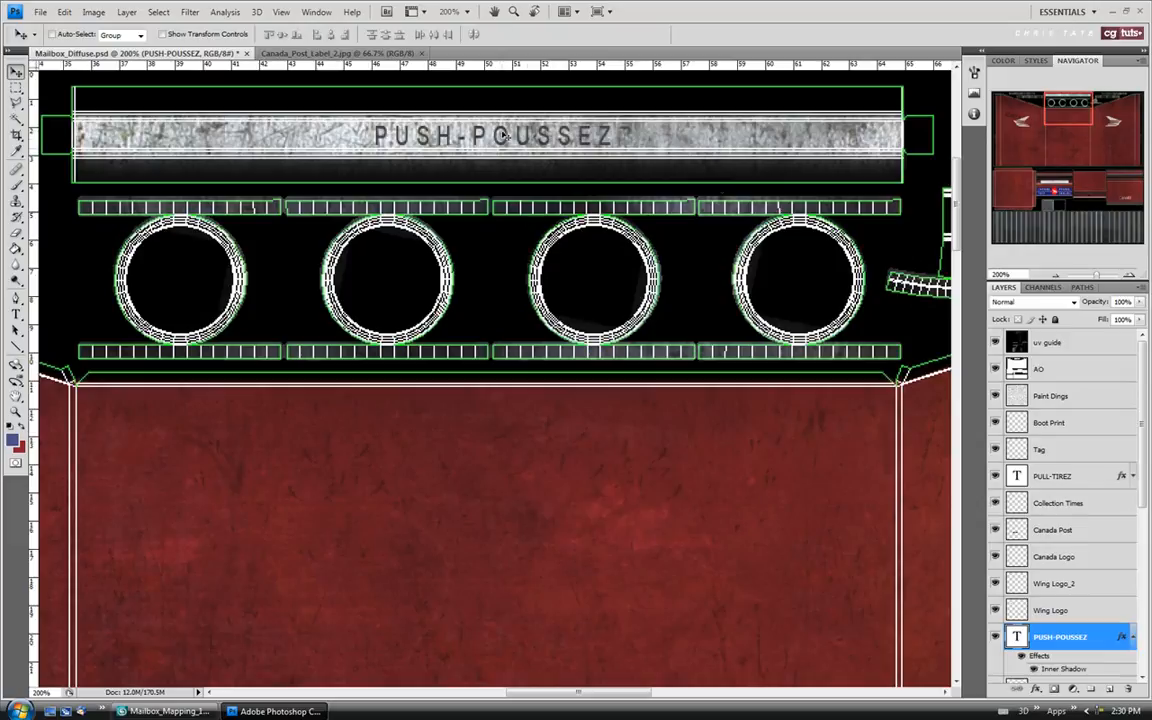
click(995, 342)
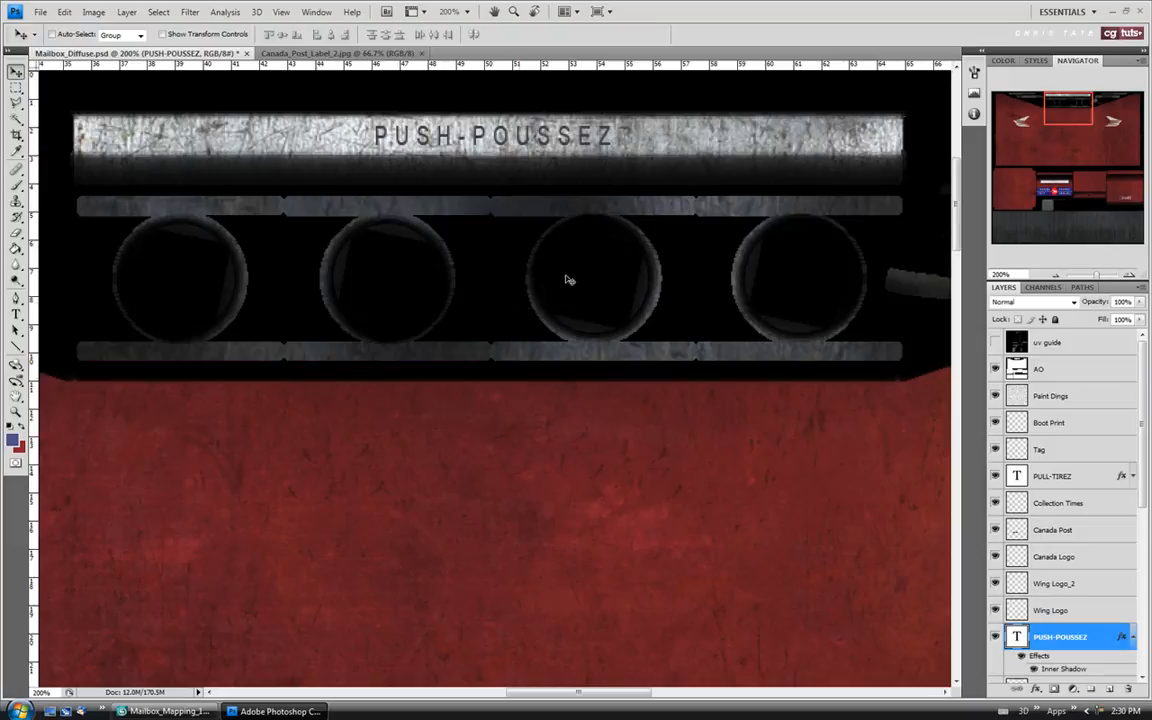
click(1133, 637)
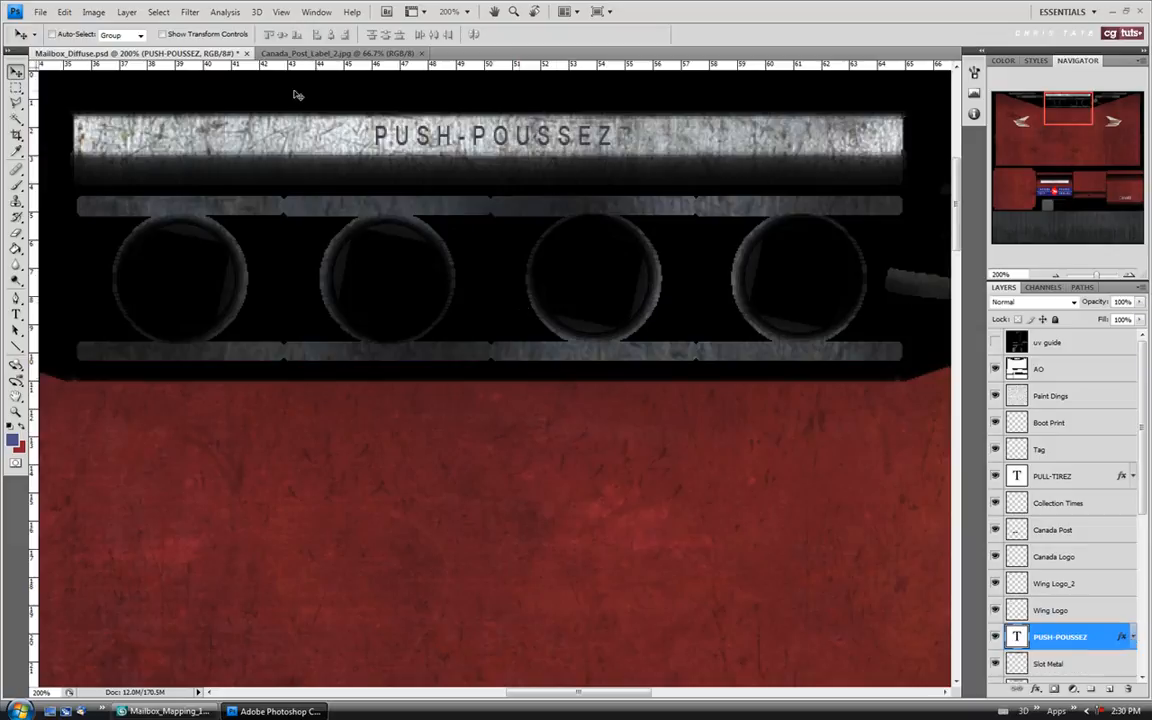
Save the mailbox diffuse texture with the finished PUSH-POUSSEZ lettering
click(40, 12)
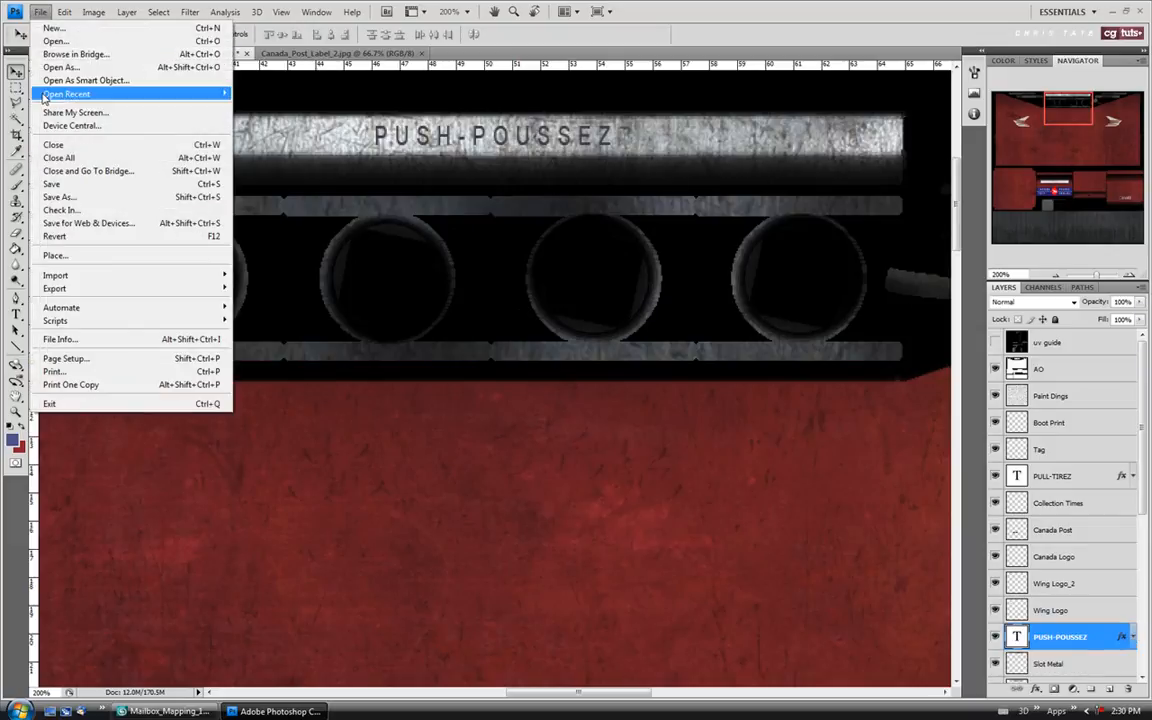
click(51, 184)
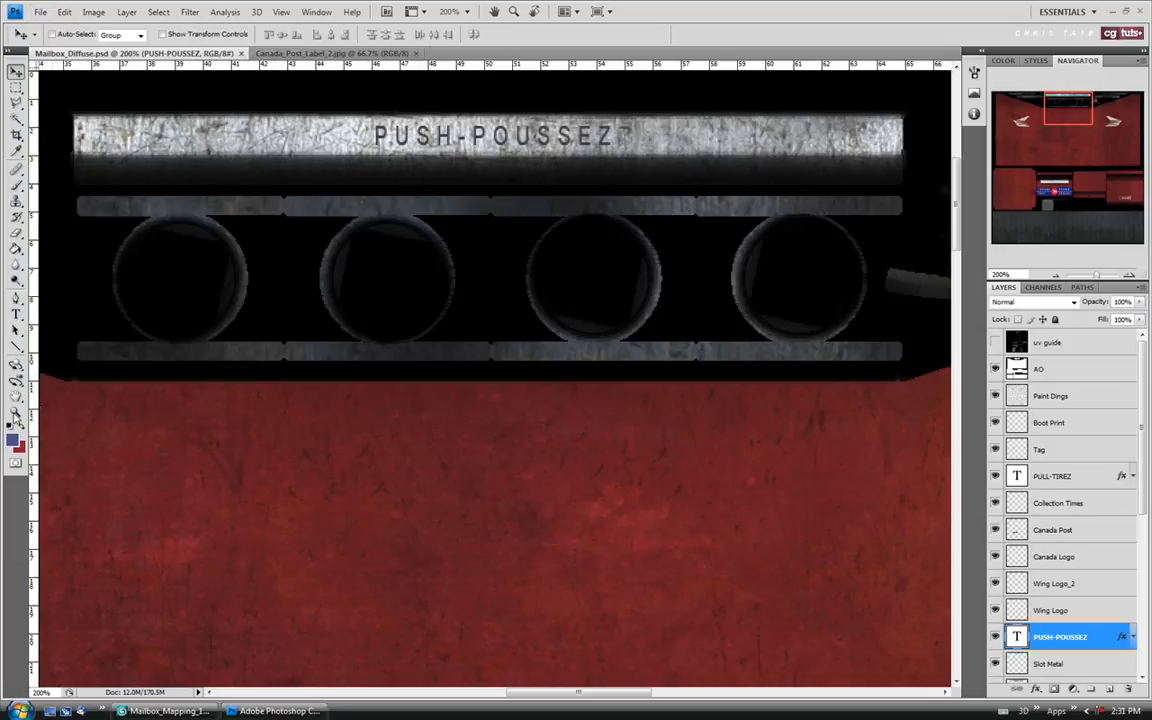
key(z)
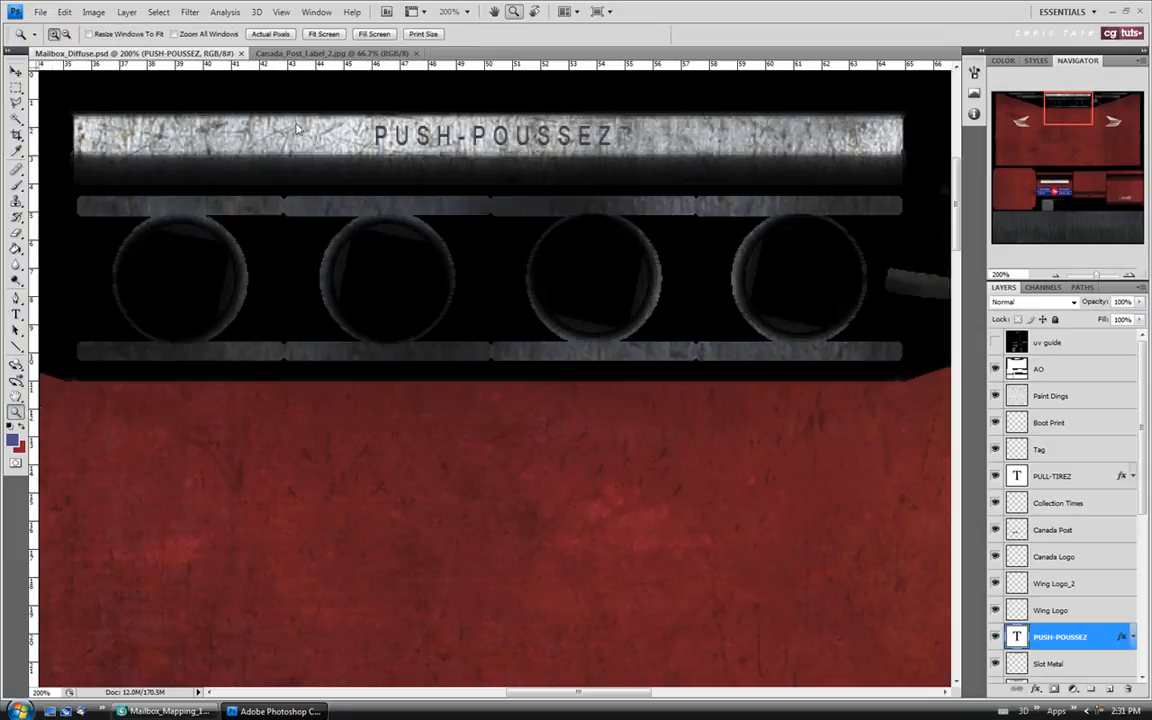
Fit the mailbox texture to the window and close the Canada_Post_Label_2.jpg reference image
click(323, 33)
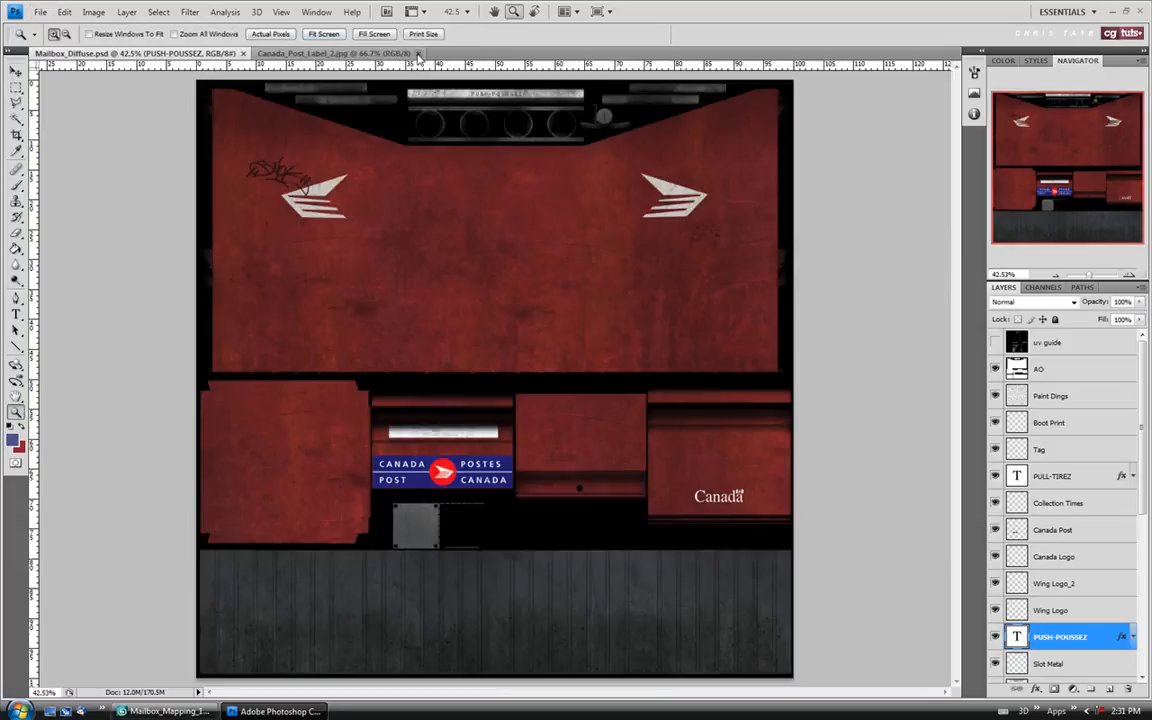
click(418, 53)
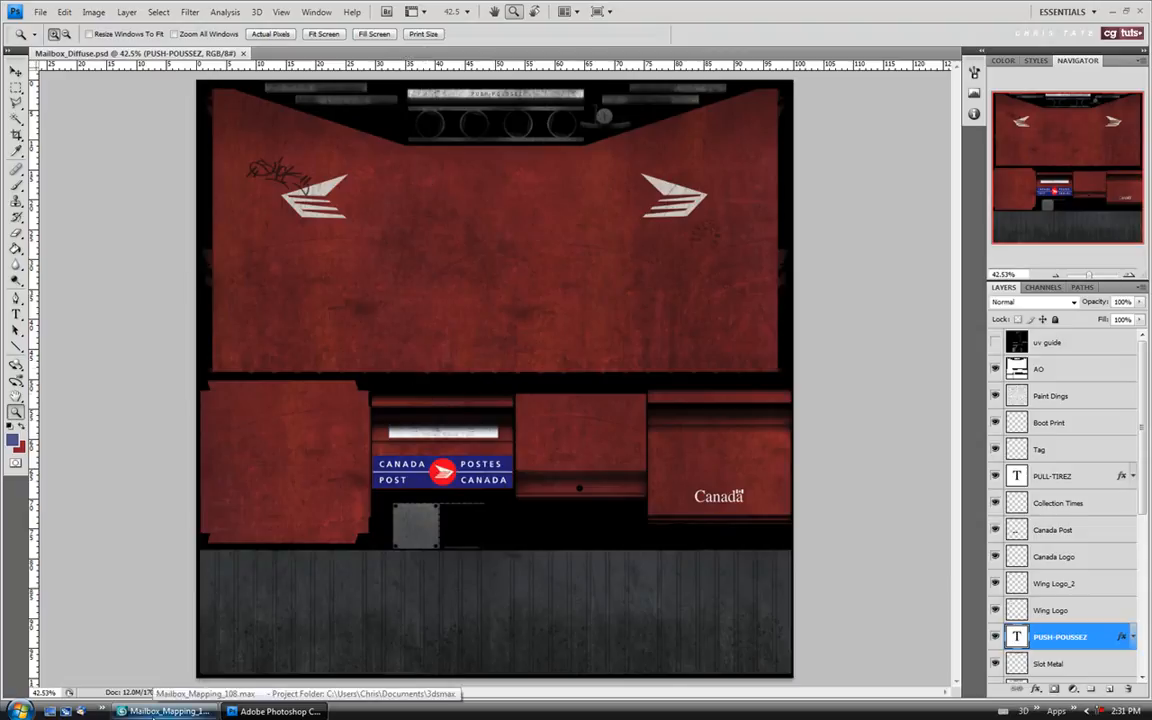
Switch to 3ds Max and examine the PUSH-POUSSEZ and PULL-TIREZ lettering around the mail slot on the textured mailbox model
click(165, 711)
scroll(470, 292, up, 6)
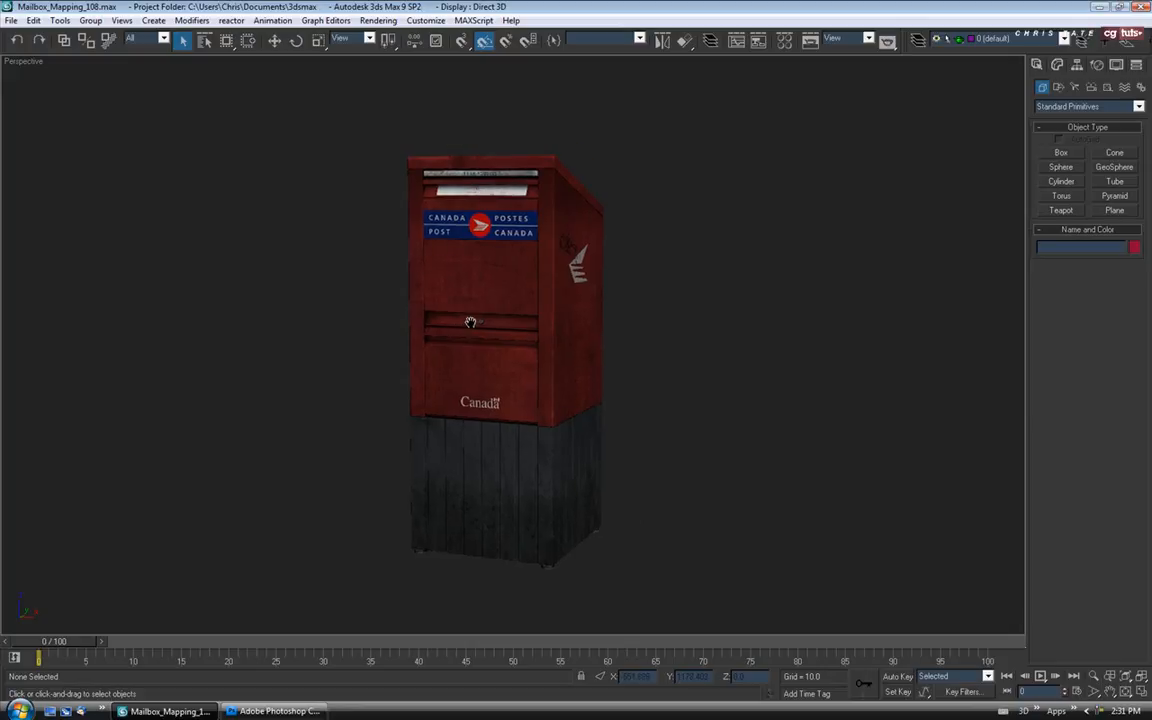
drag(424, 272, 513, 430)
scroll(513, 430, up, 4)
drag(515, 382, 483, 350)
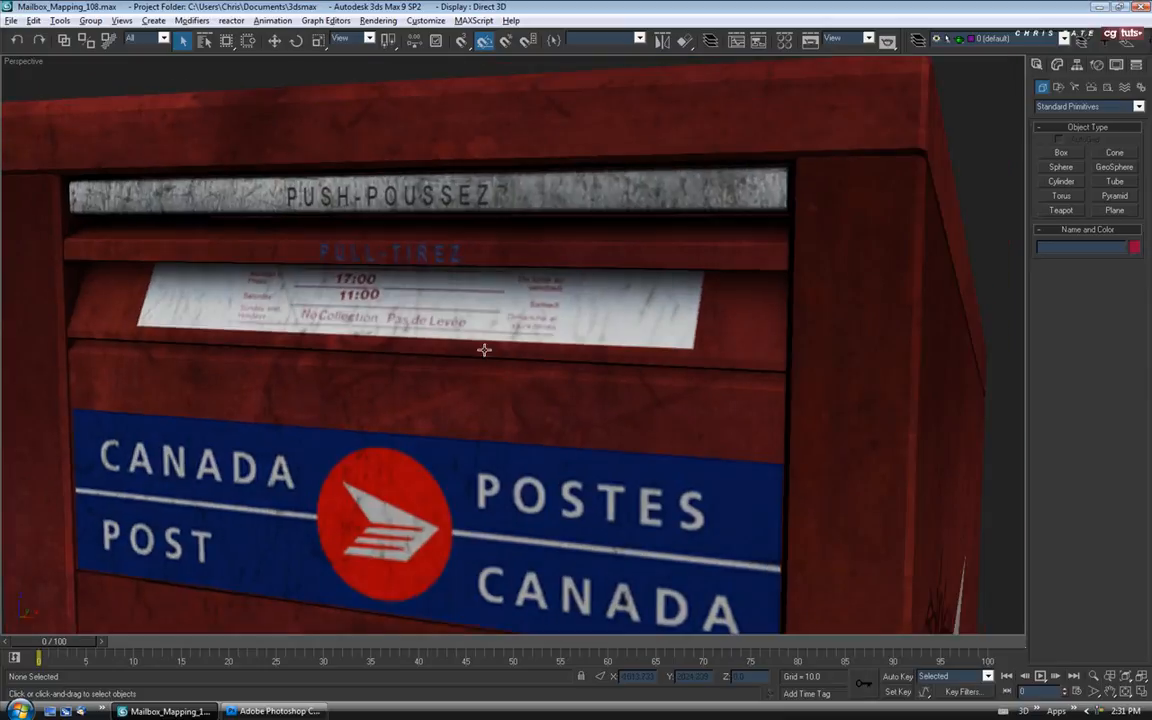
drag(408, 242, 431, 305)
drag(470, 269, 474, 425)
scroll(468, 369, down, 4)
scroll(468, 368, up, 2)
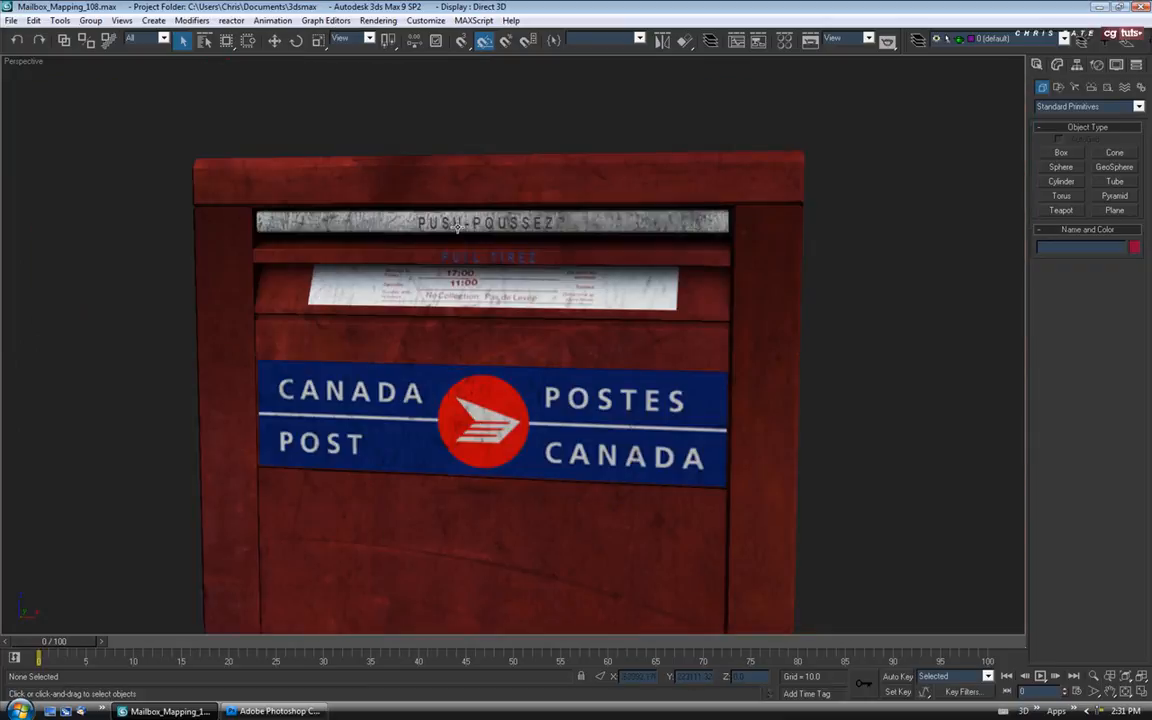
Switch back to Photoshop, nudge the PUSH-POUSSEZ text slightly up on the slot metal strip, and save the texture
click(275, 711)
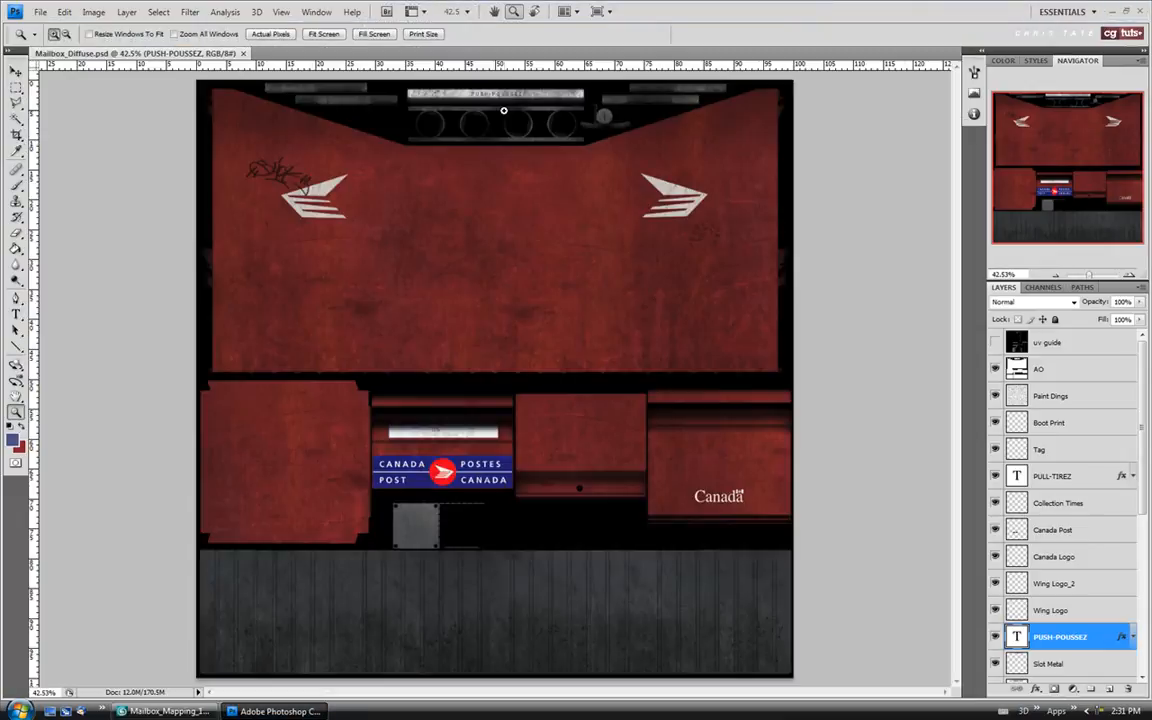
click(503, 110)
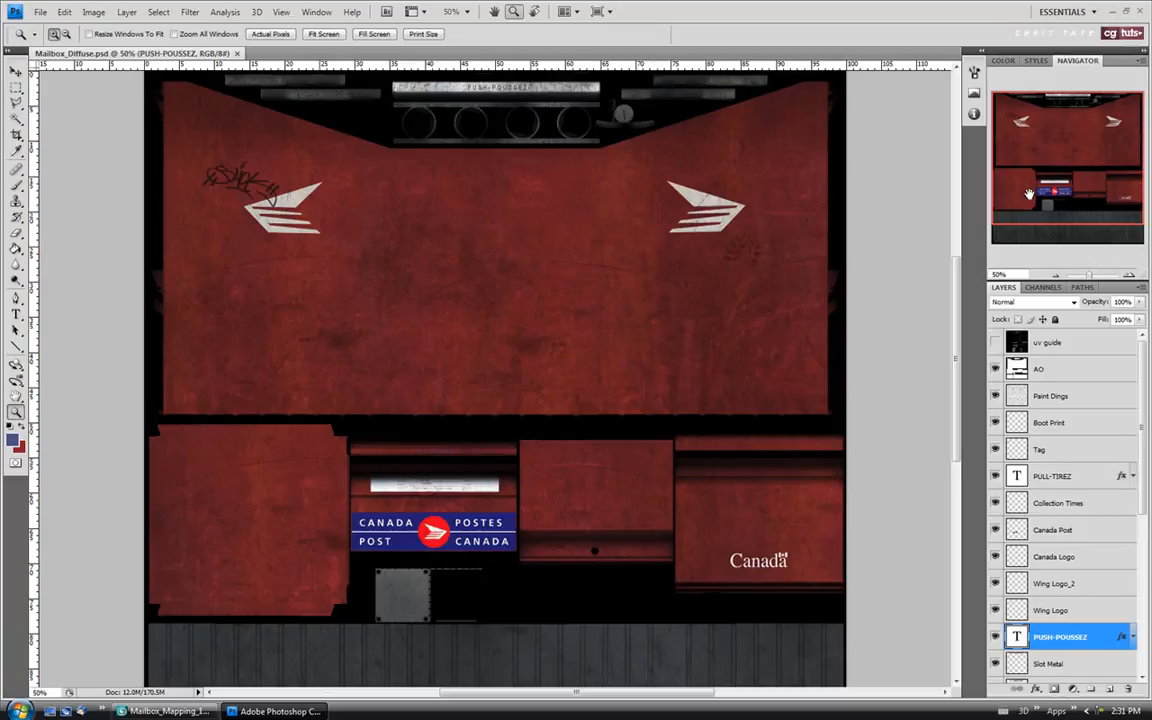
click(508, 87)
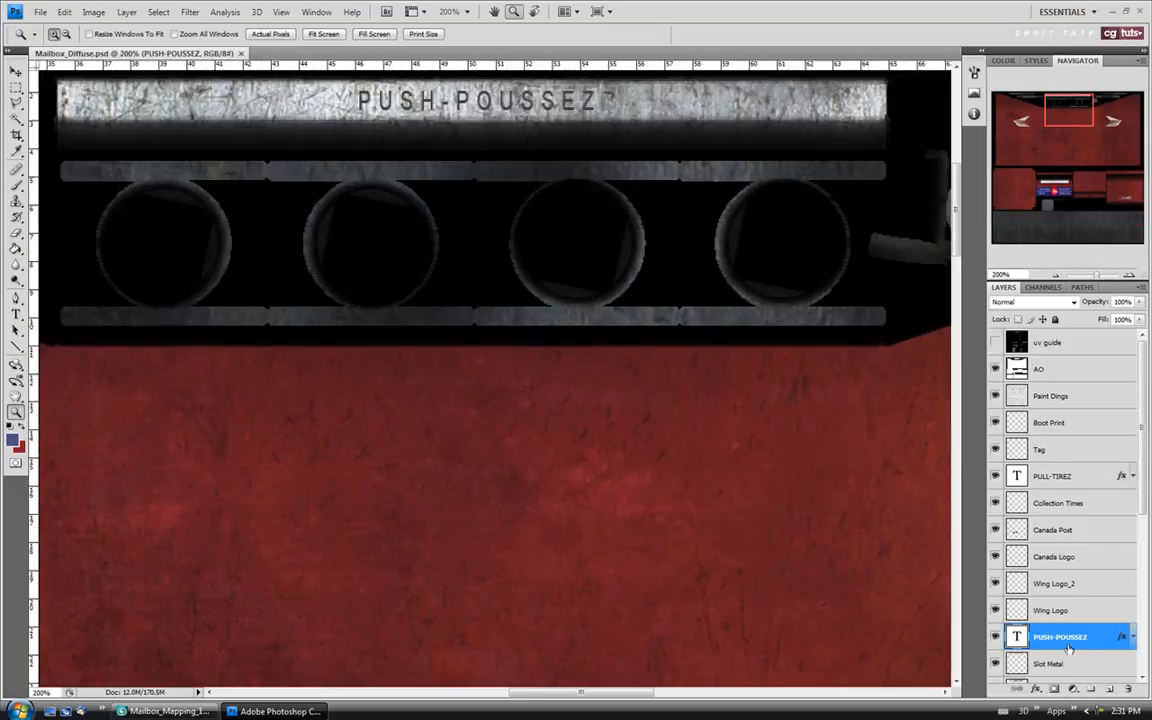
click(16, 71)
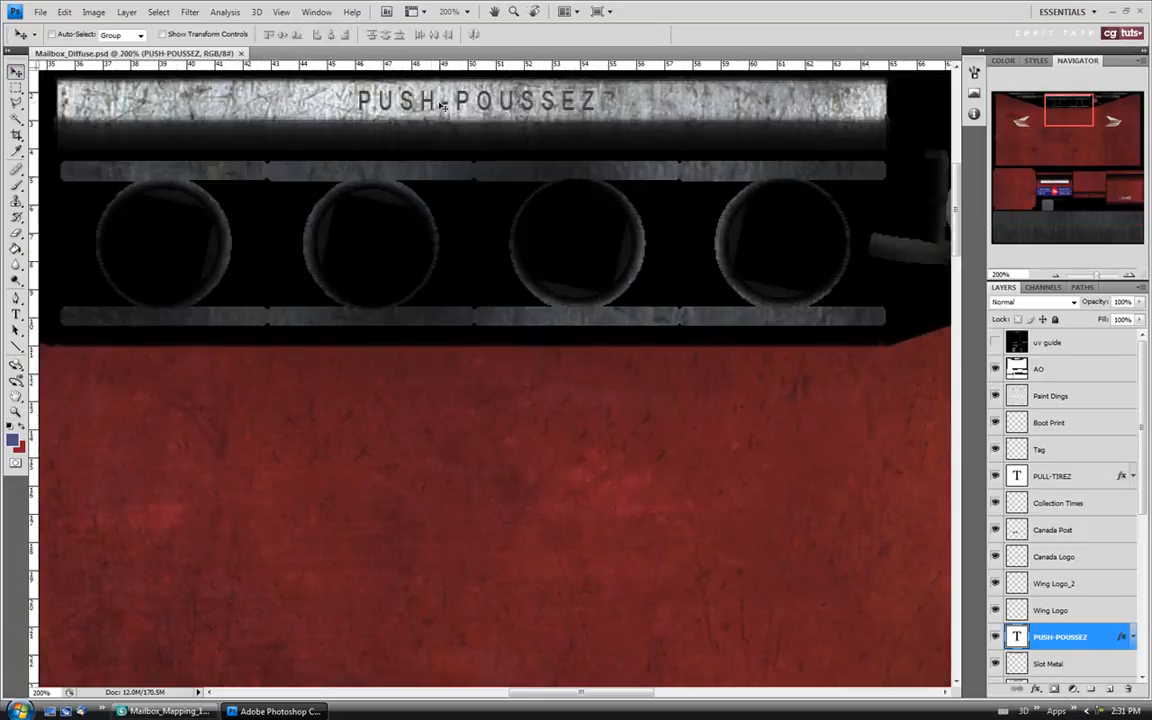
drag(439, 103, 439, 103)
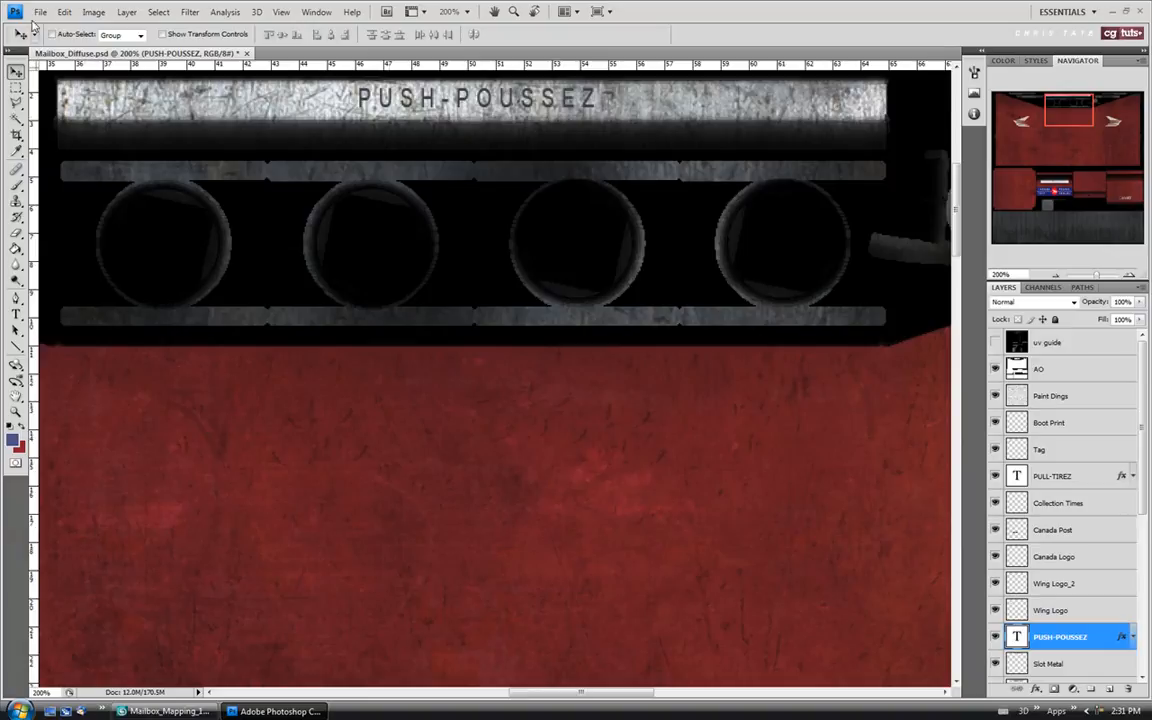
click(40, 11)
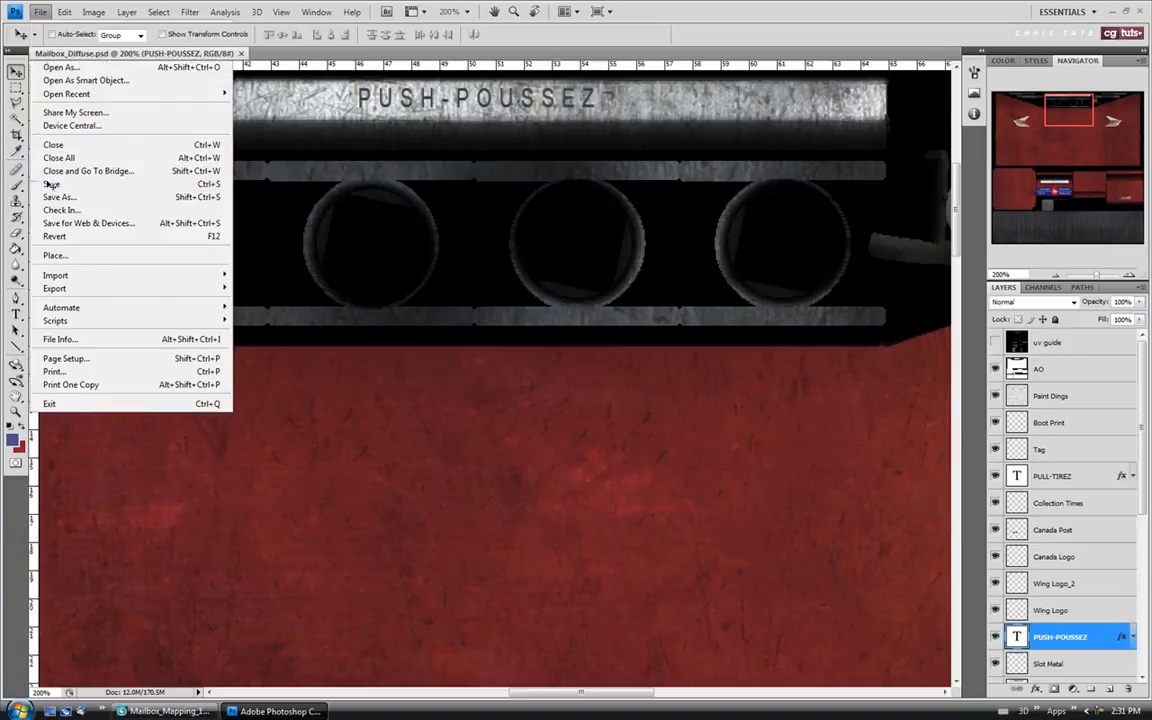
click(50, 183)
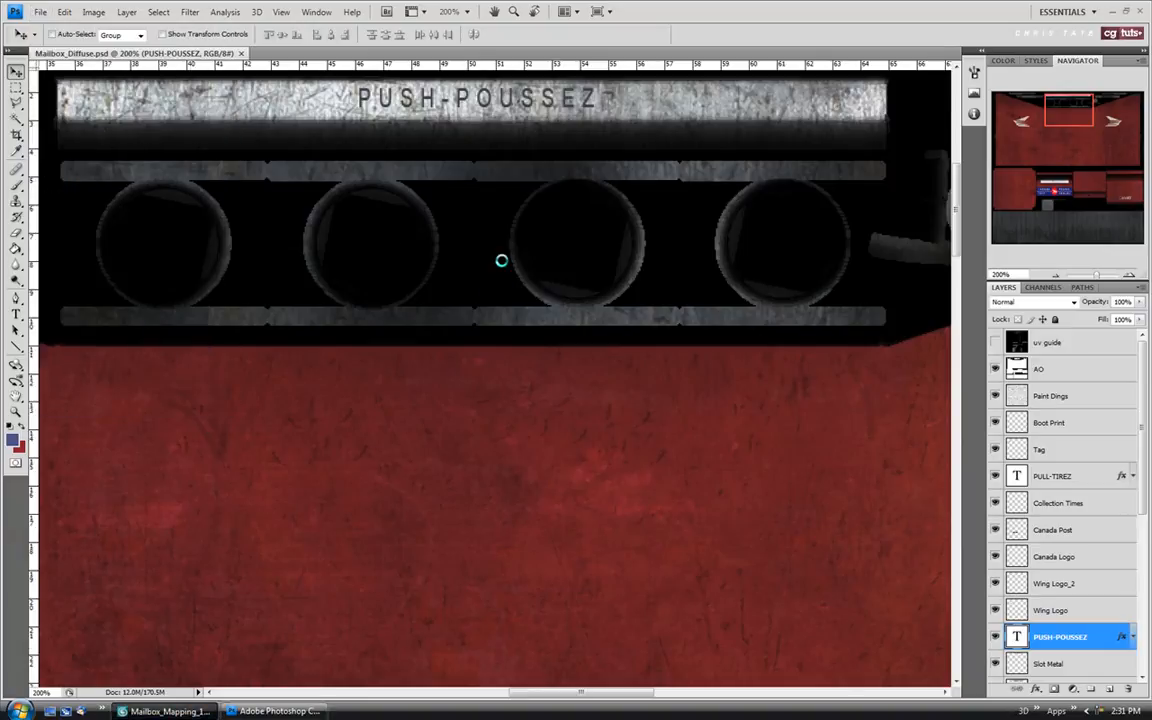
Switch to 3ds Max and check the adjusted slot lettering on the mailbox model from several angles
key(alt+Tab)
mouse_move(497, 384)
mouse_down()
mouse_move(630, 384)
mouse_move(502, 384)
mouse_move(483, 424)
mouse_move(517, 394)
mouse_up()
scroll(502, 384, down, 4)
drag(517, 394, 509, 357)
scroll(520, 303, down, 3)
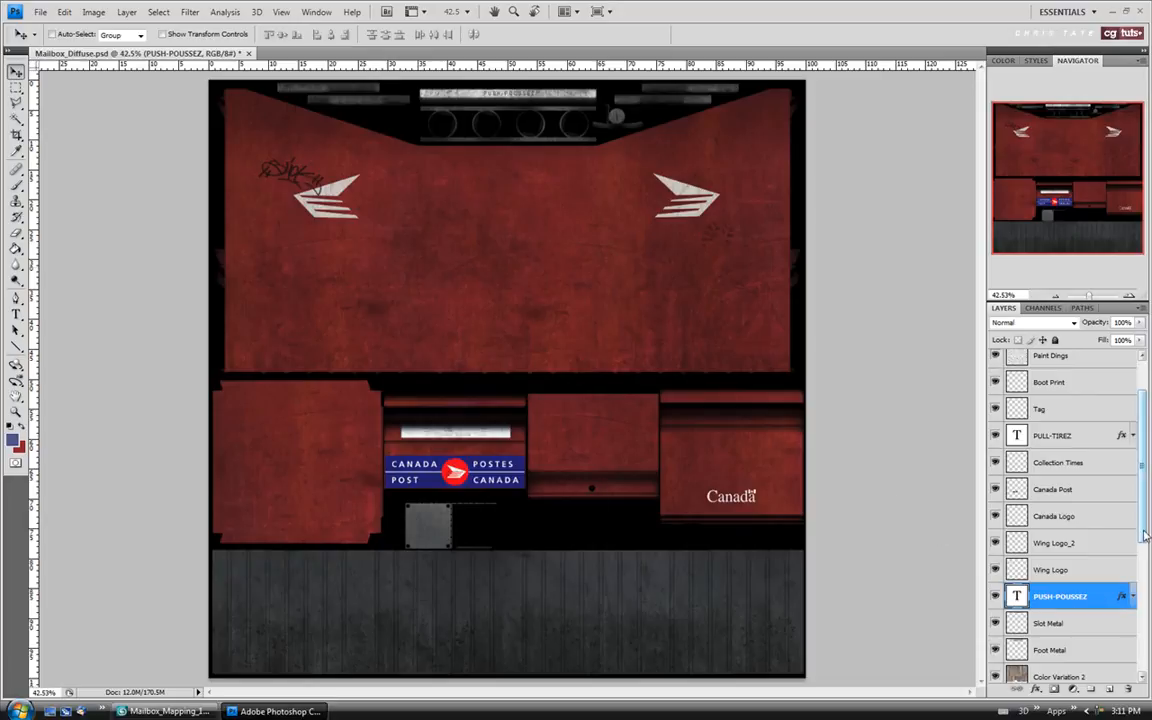
Add a new empty layer directly above the Color Variation 2 layer in the mailbox texture in Photoshop
scroll(1031, 492, down, 4)
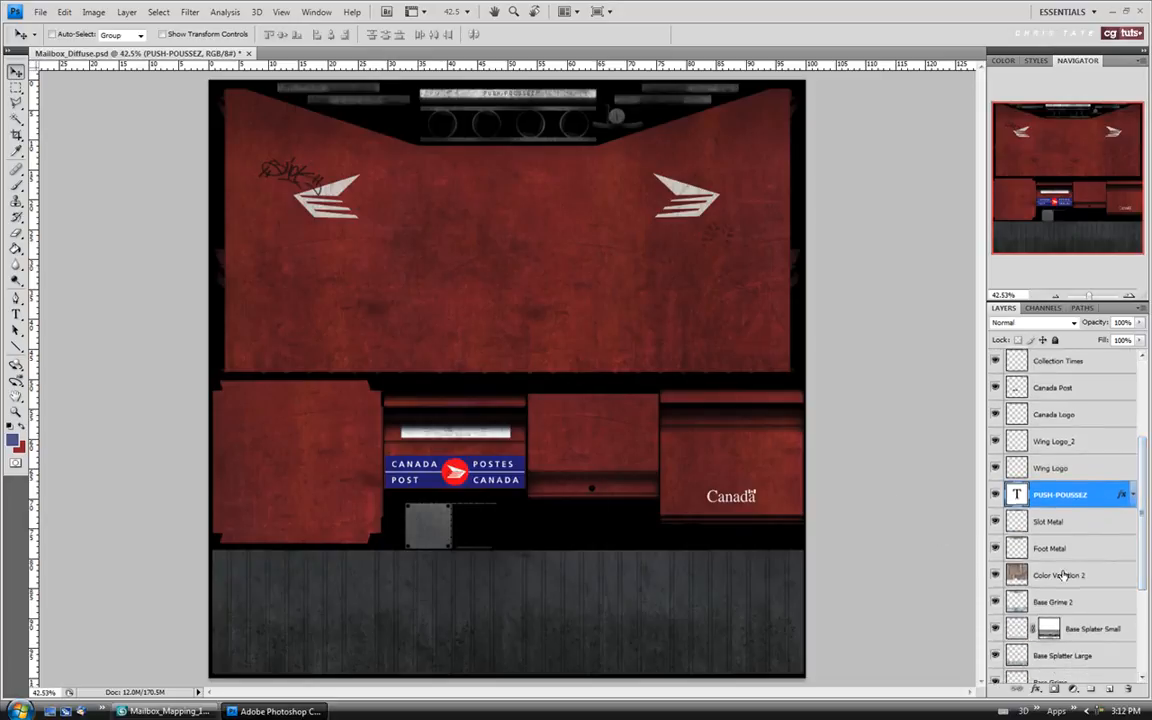
click(1049, 576)
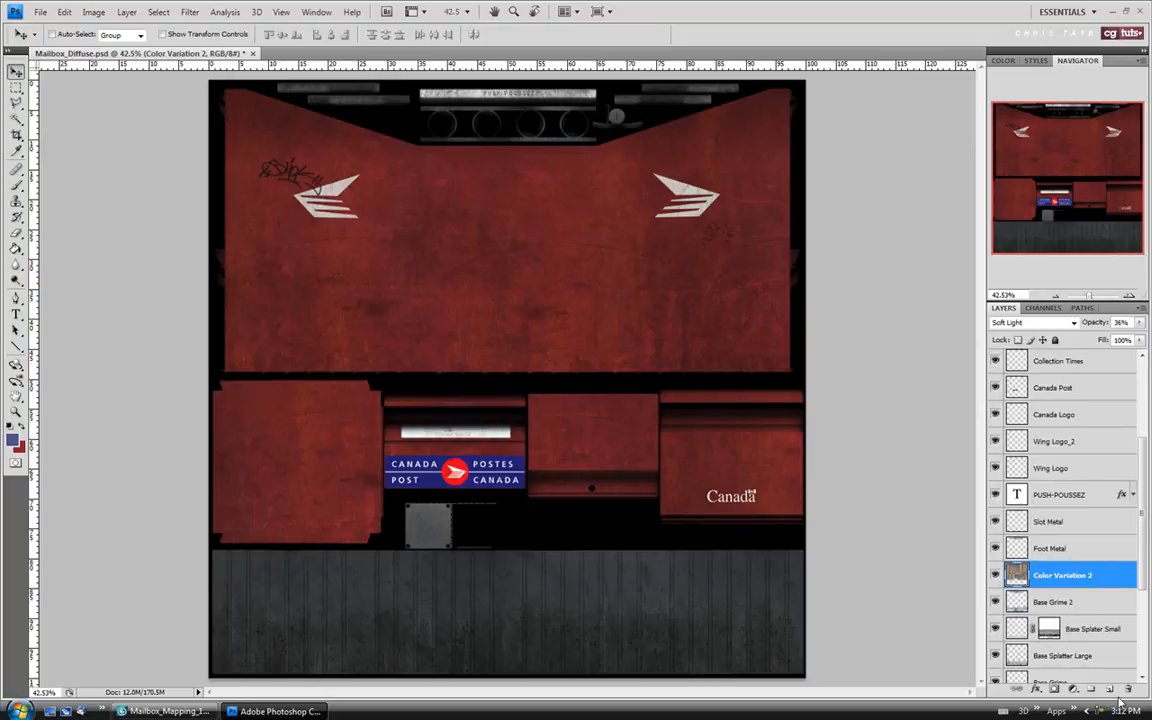
click(1109, 689)
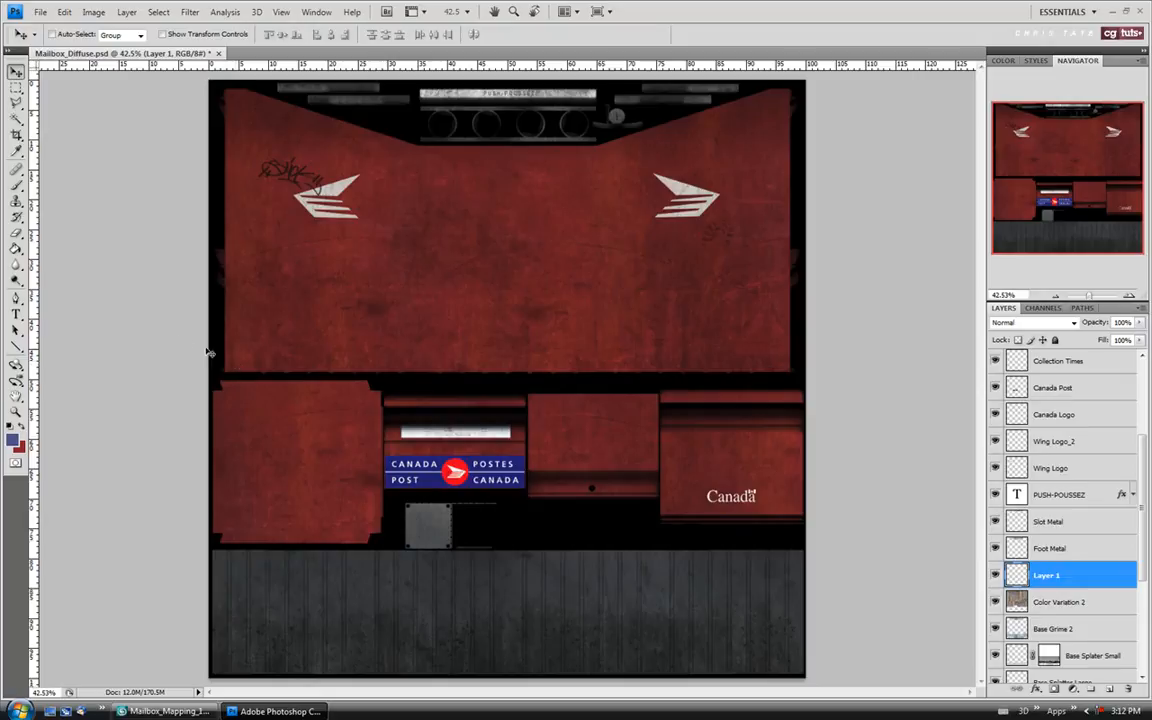
Choose the Brush tool with the Chalk Build Up preset and reduce its master diameter to 12 px
click(16, 184)
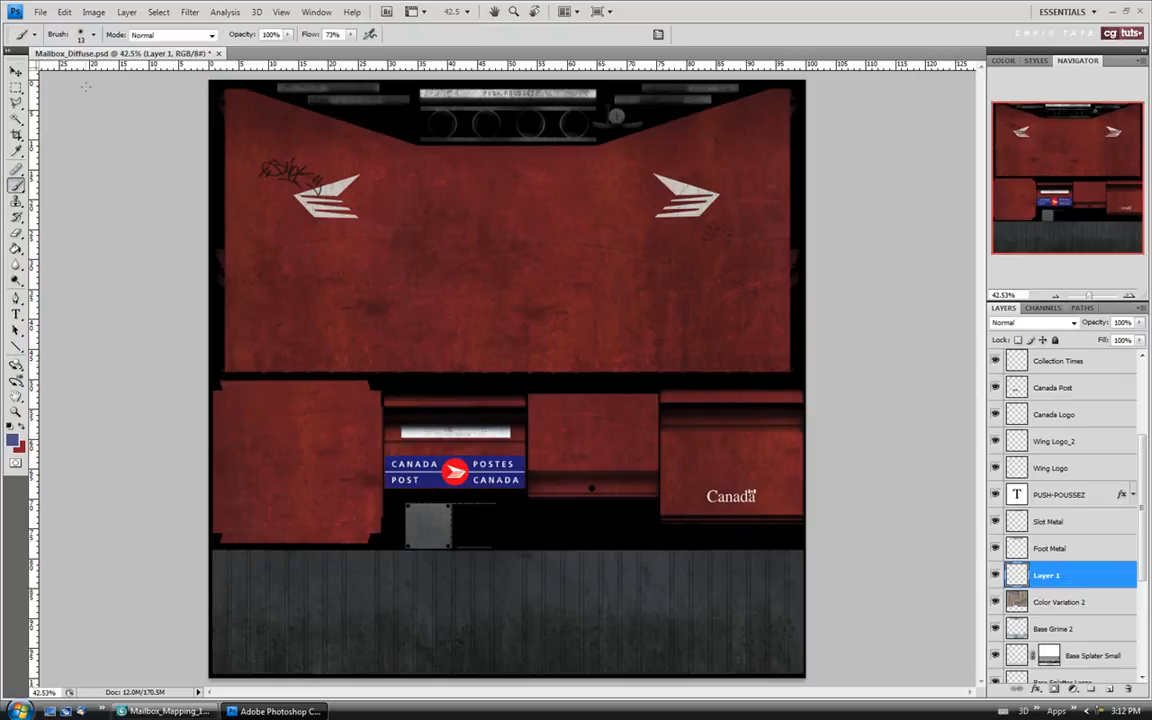
click(36, 35)
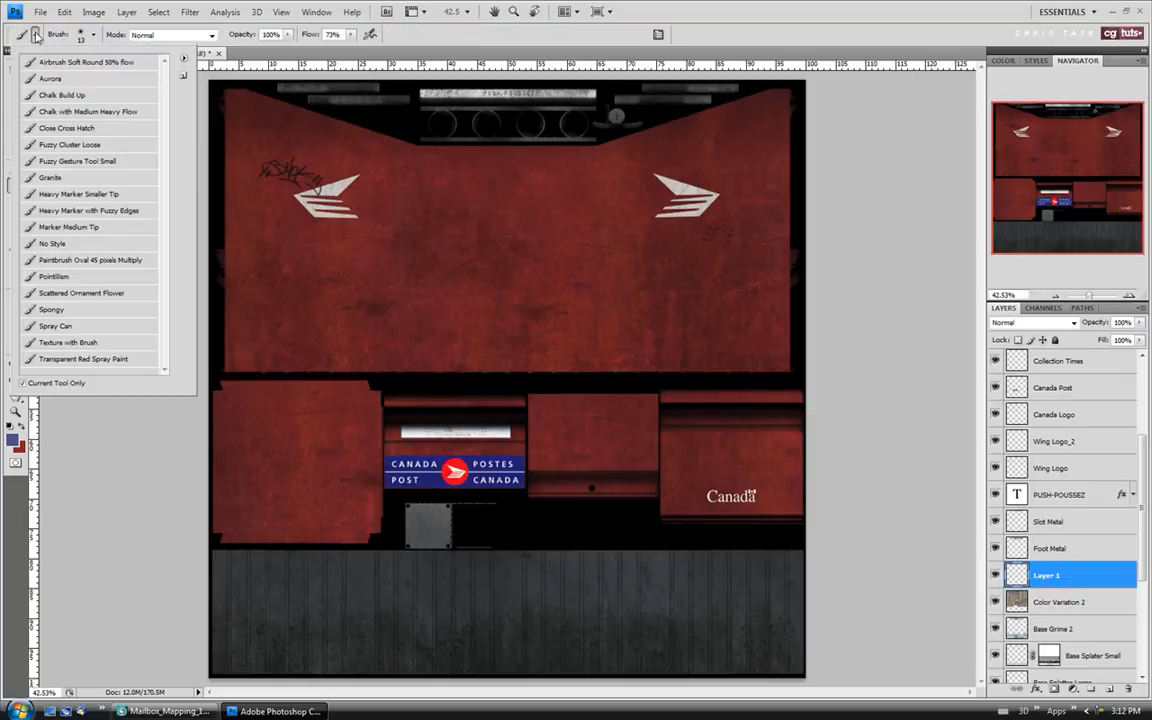
click(58, 92)
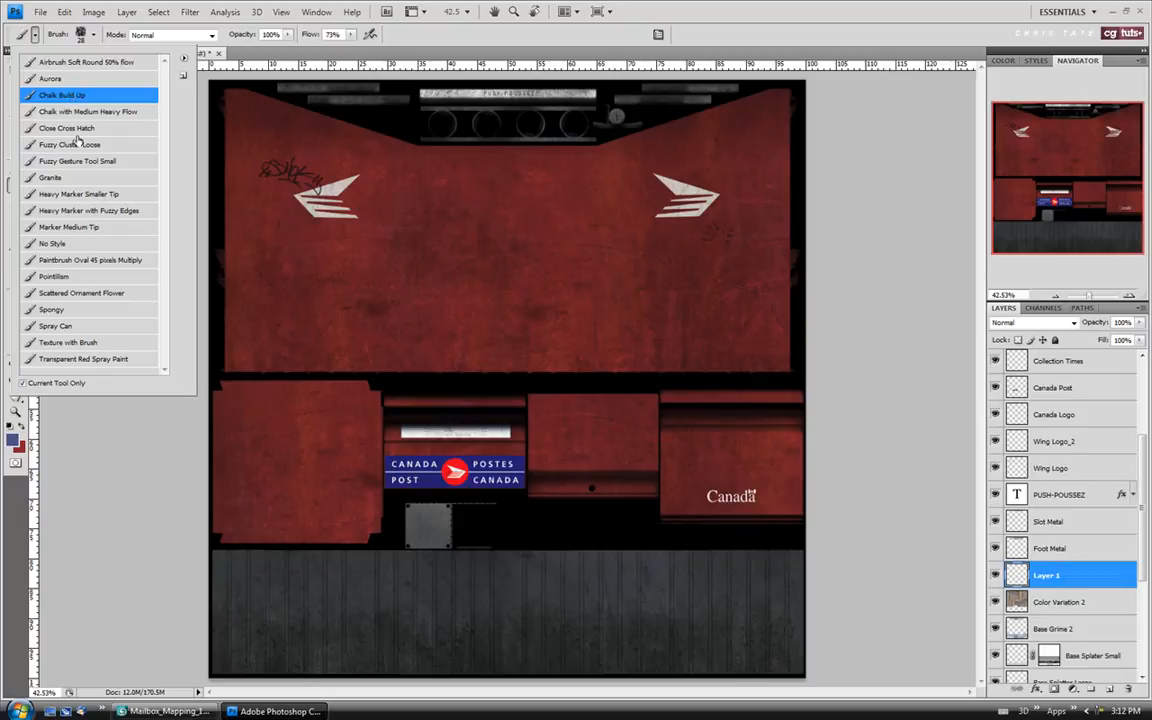
click(122, 428)
click(94, 35)
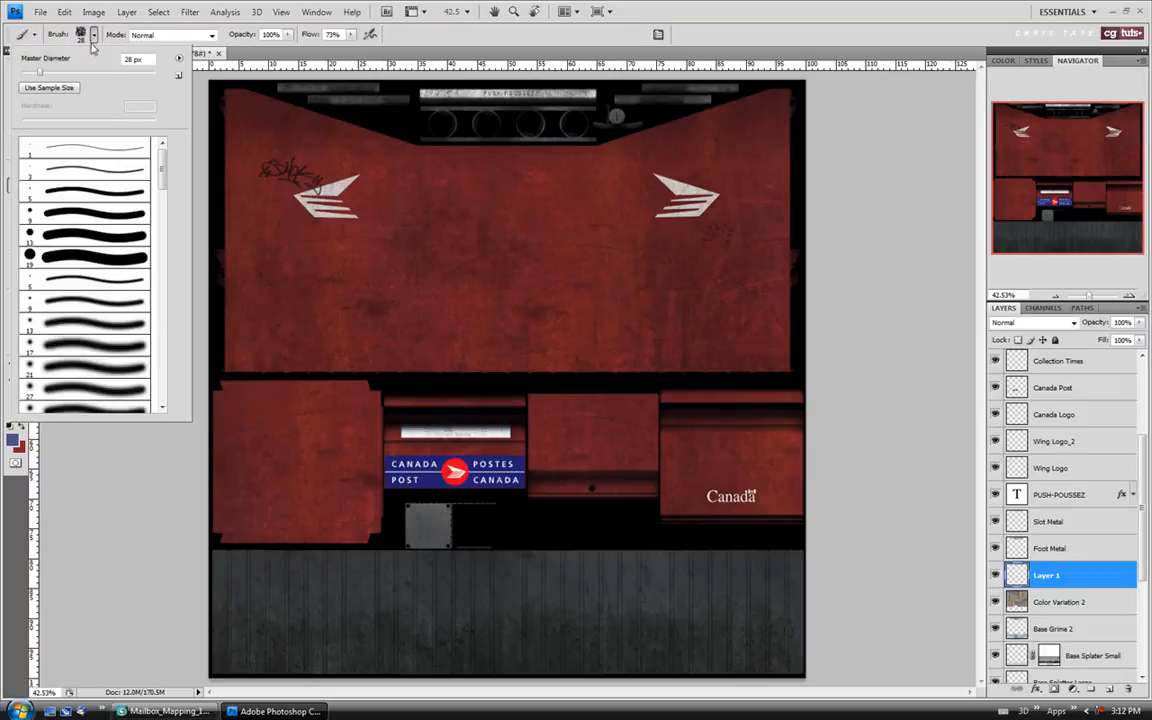
drag(35, 74, 30, 76)
click(102, 459)
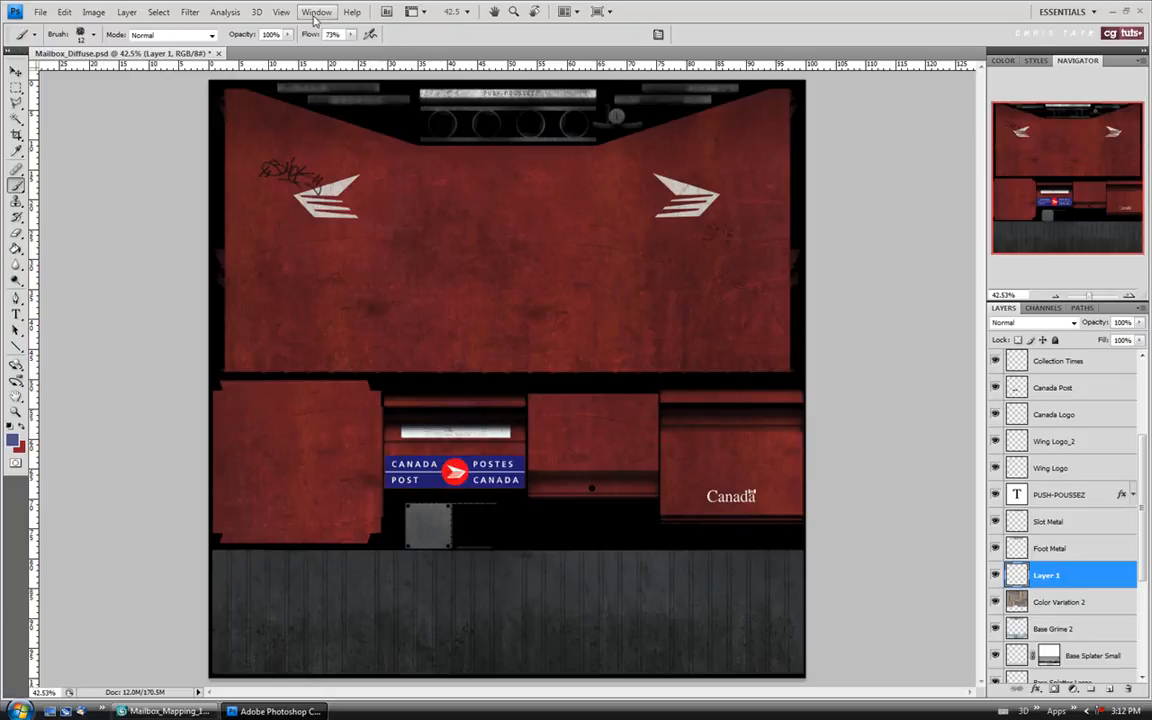
Open the detailed brush settings, enable Shape Dynamics and disable Dual Brush
click(317, 14)
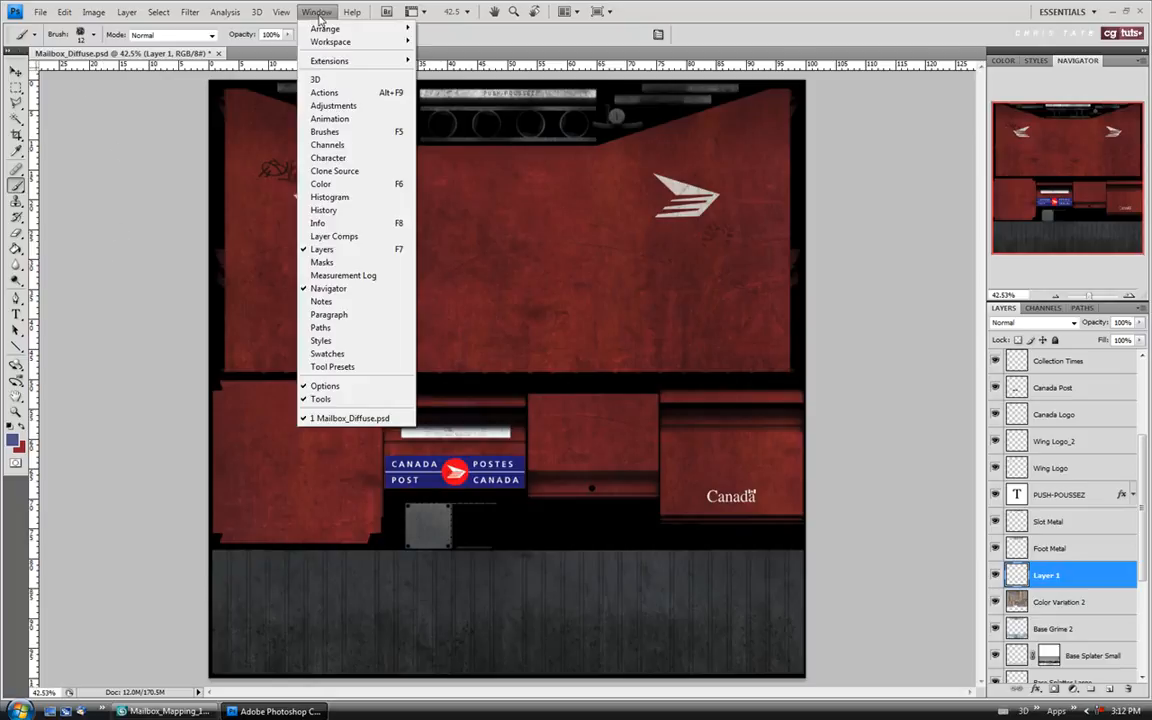
click(325, 134)
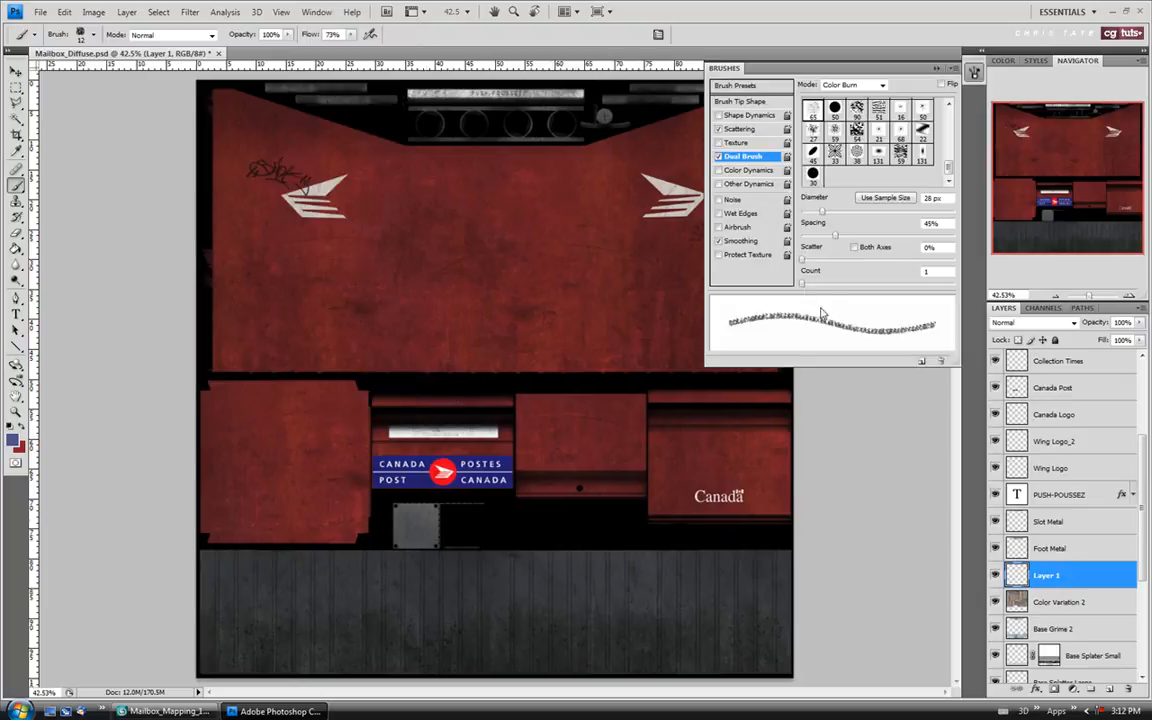
click(745, 115)
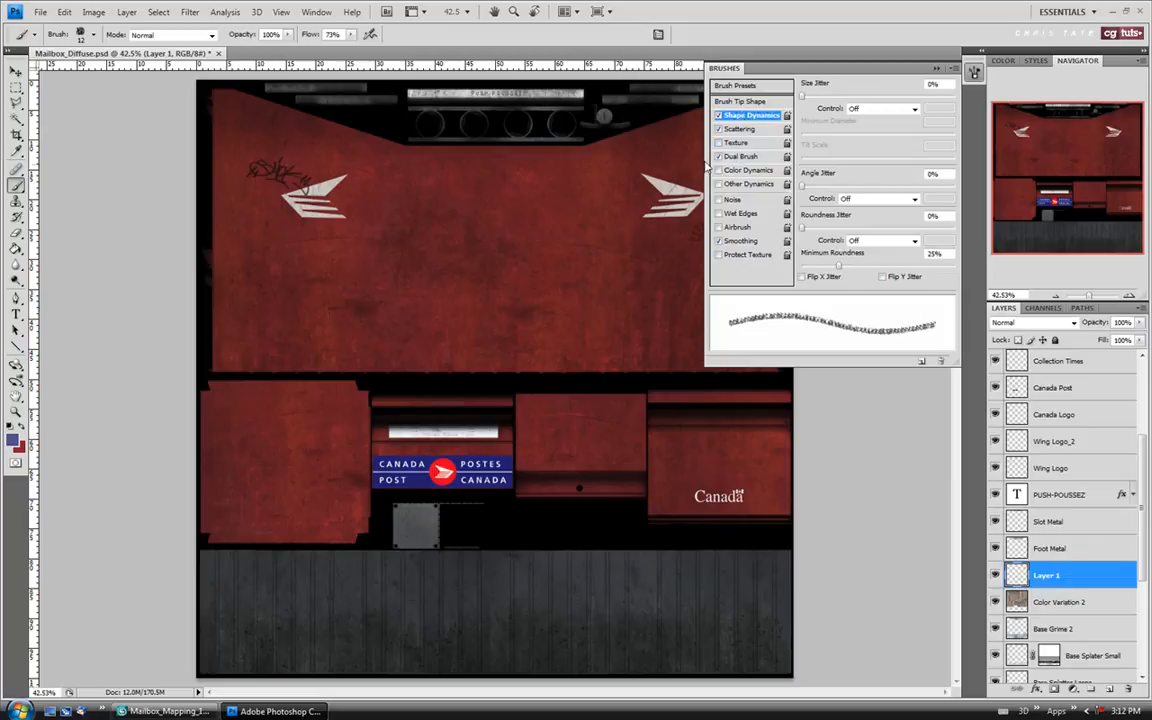
click(718, 157)
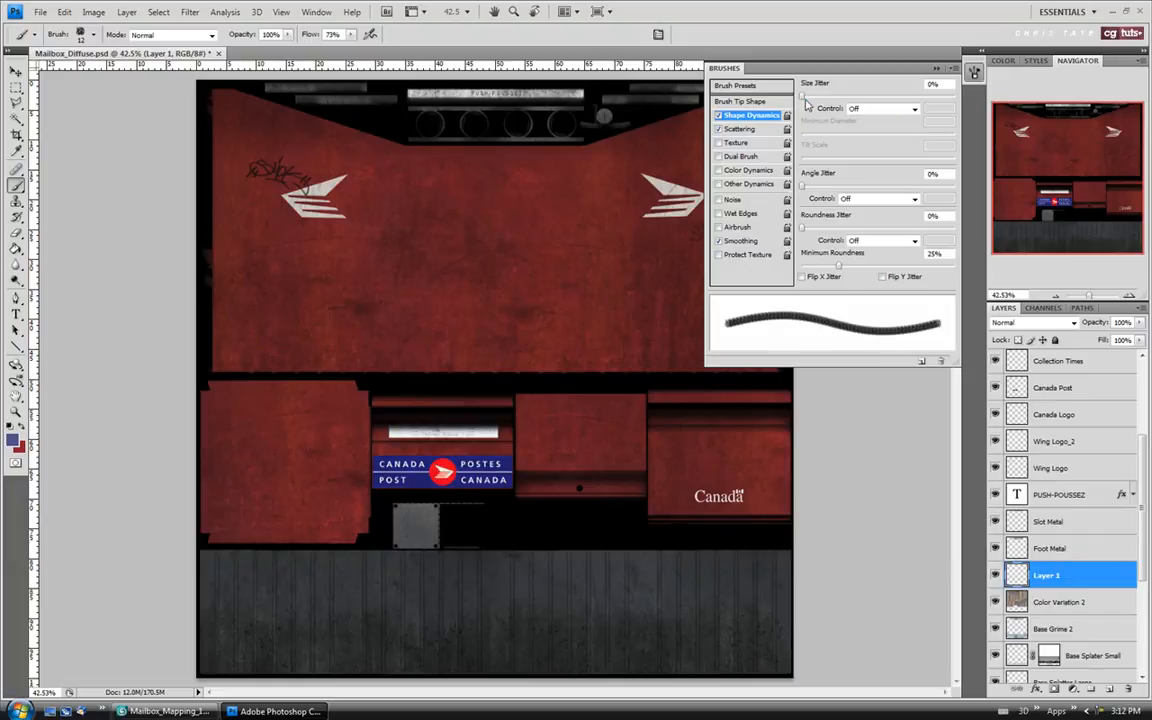
Set the brush's size jitter to 95% with Pen Pressure control and its minimum diameter to 5%
drag(801, 98, 949, 100)
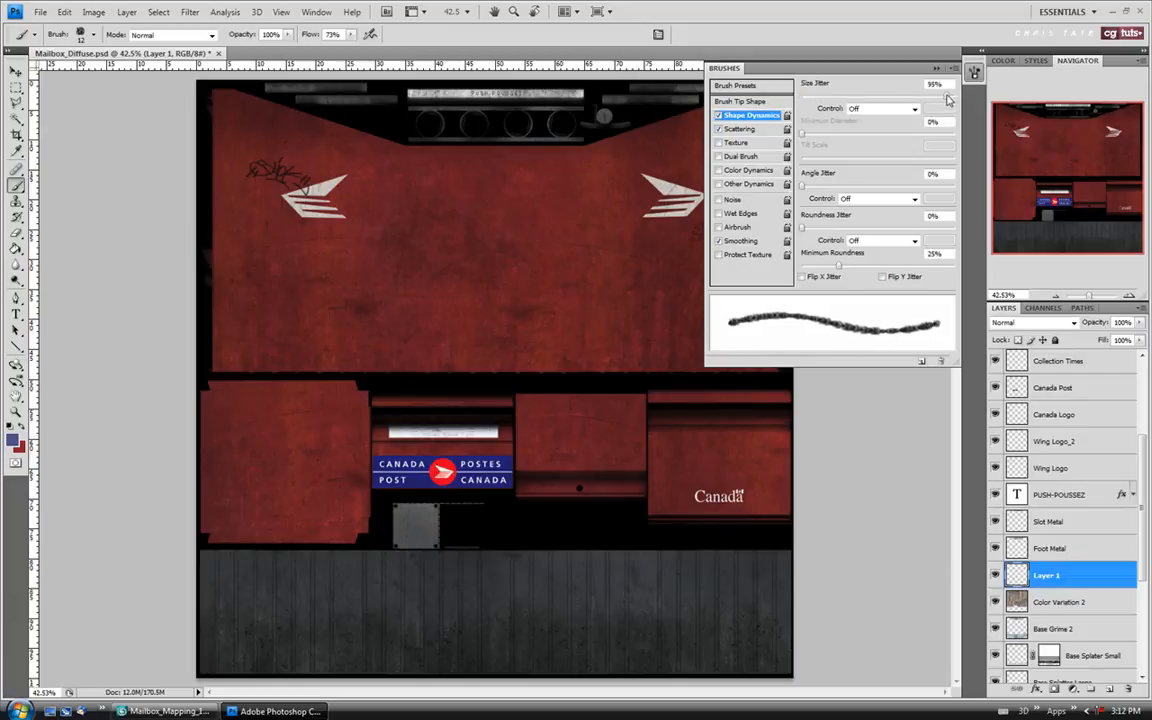
click(914, 109)
click(868, 120)
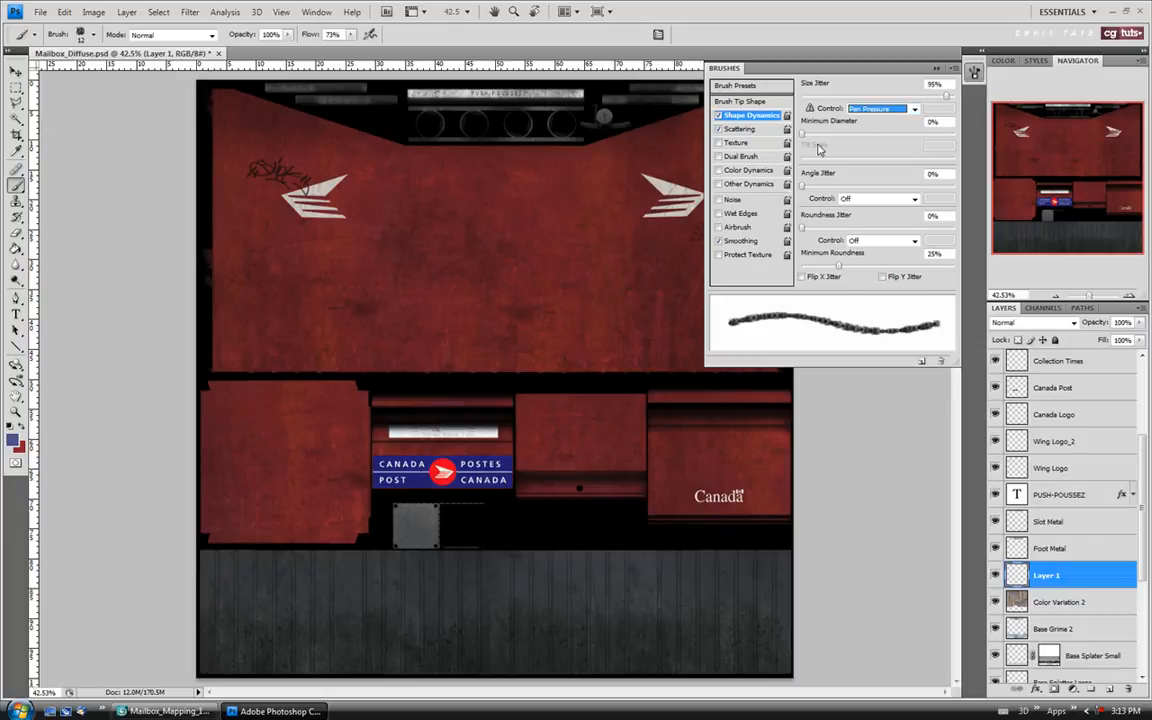
drag(803, 137, 812, 139)
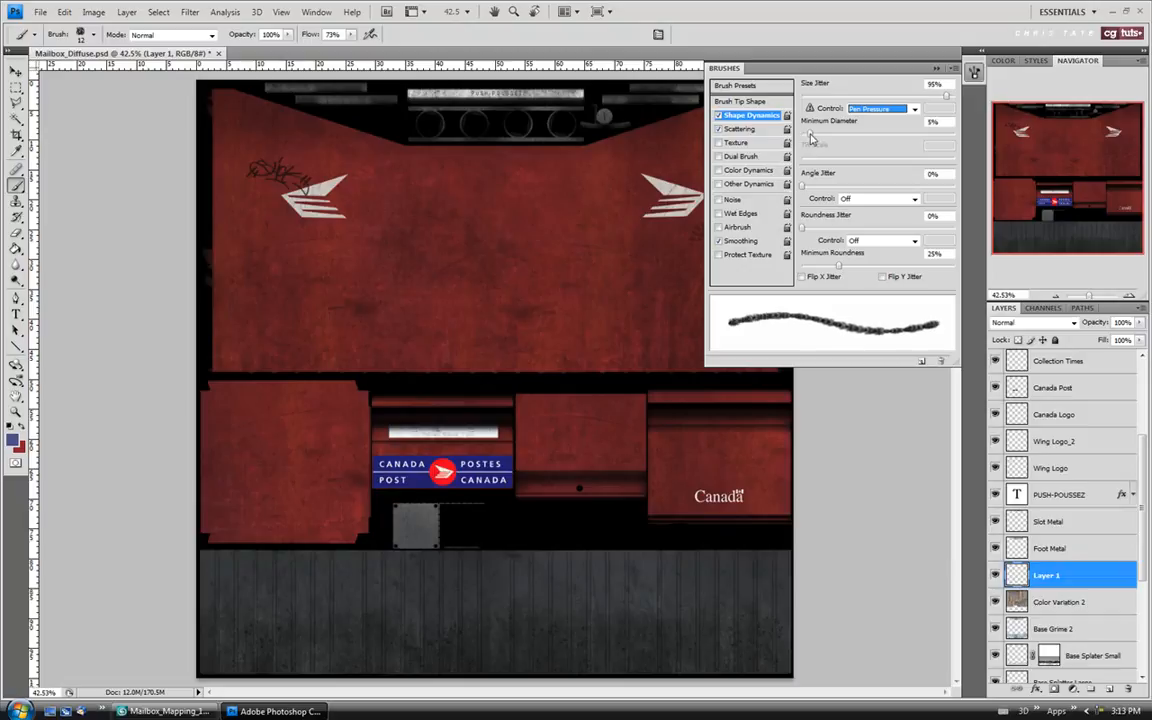
Set the brush's angle jitter to 9% and roundness jitter to 58%, and enable Flip X and Flip Y jitter
drag(803, 191, 830, 191)
mouse_move(843, 186)
mouse_down()
mouse_move(880, 187)
mouse_move(817, 189)
mouse_up()
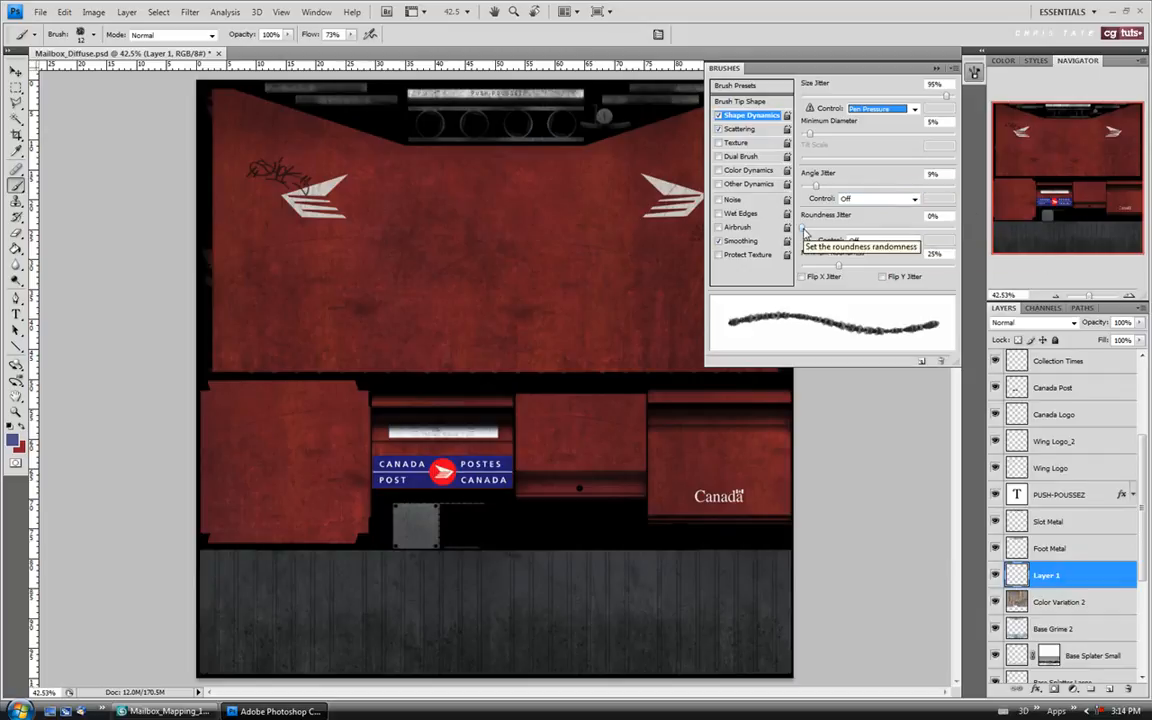
drag(805, 231, 892, 235)
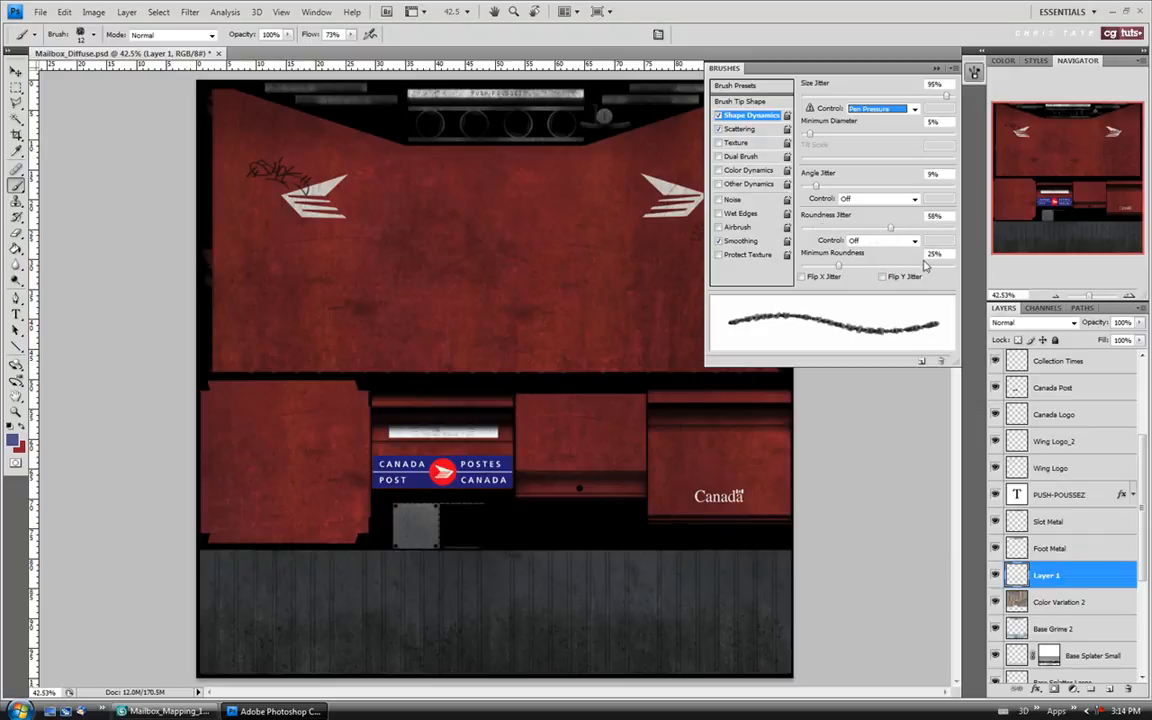
click(802, 276)
click(883, 277)
Set brush scattering to 9% on both axes with 92% count jitter controlled by Pen Pressure, and close the brush settings
click(740, 130)
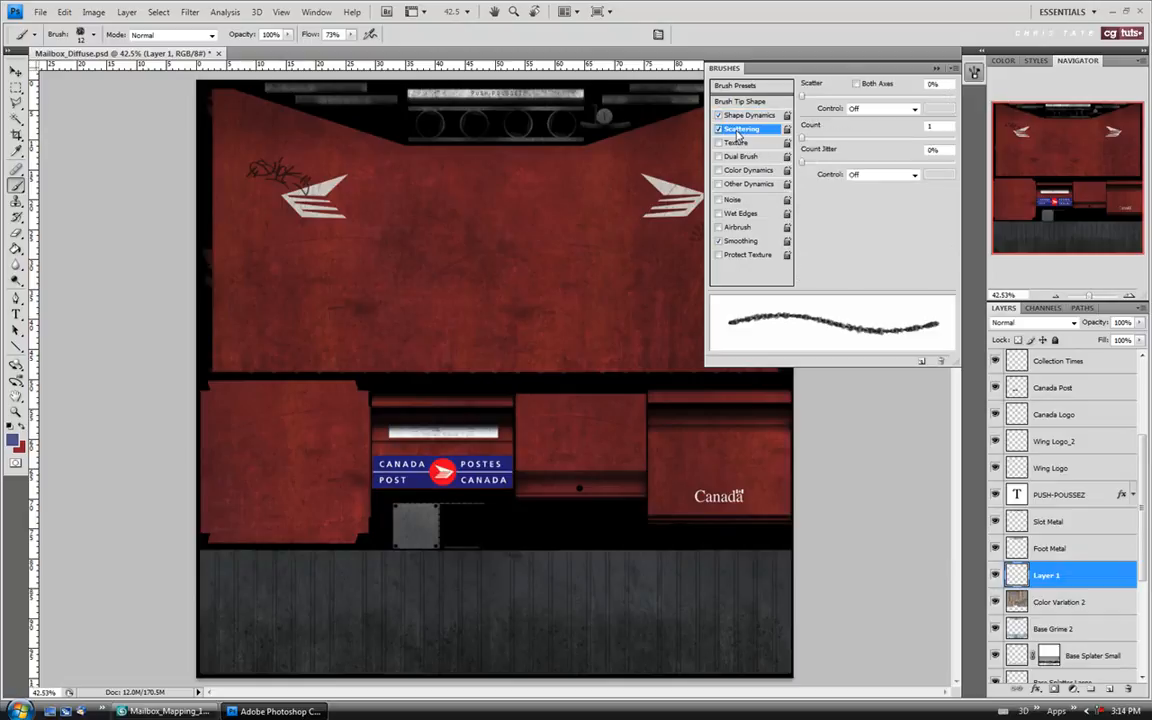
click(856, 84)
mouse_move(805, 99)
mouse_down()
mouse_move(862, 100)
mouse_move(804, 100)
mouse_up()
mouse_move(803, 137)
mouse_down()
mouse_move(856, 149)
mouse_move(800, 143)
mouse_up()
drag(802, 162, 944, 175)
click(912, 175)
click(903, 216)
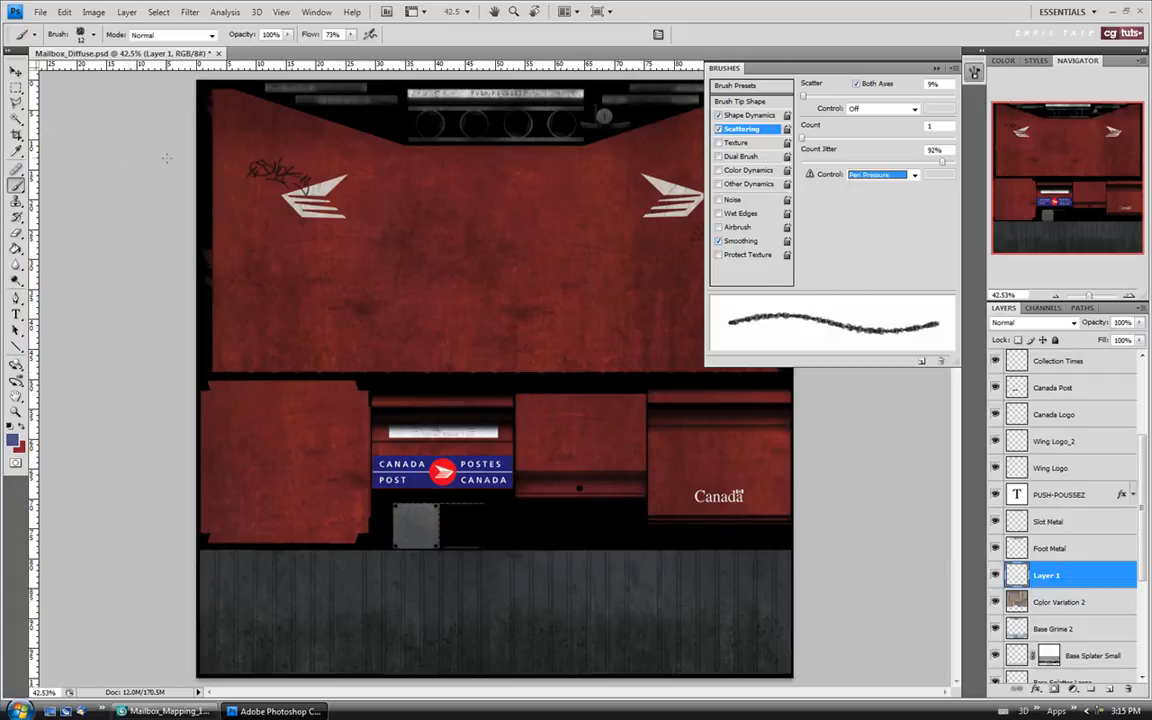
click(952, 69)
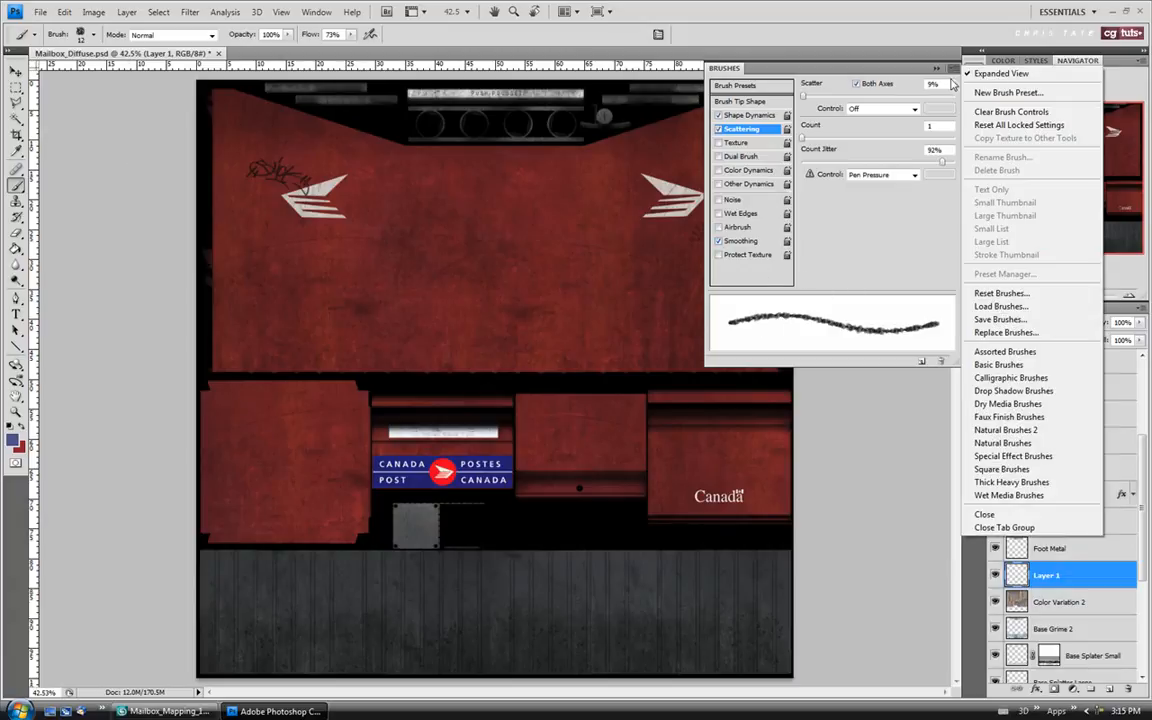
click(985, 514)
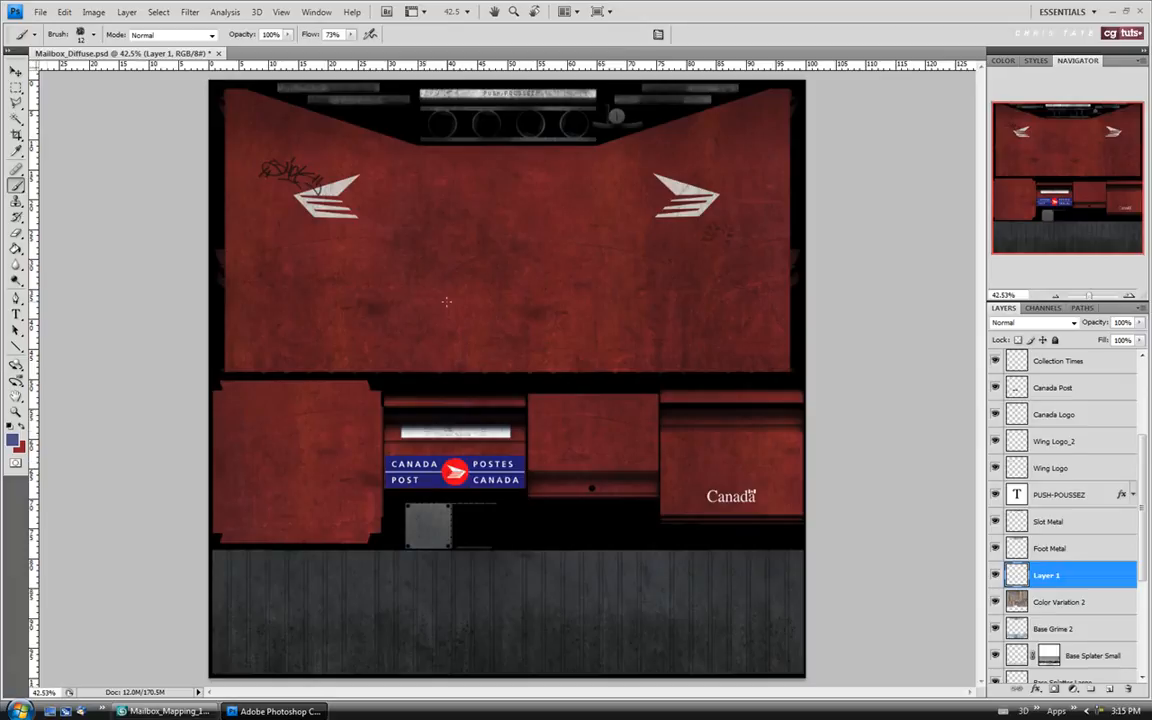
Change the foreground colour to near white for painting
click(13, 440)
drag(611, 472, 473, 330)
click(846, 369)
Save the mailbox diffuse texture document
click(40, 12)
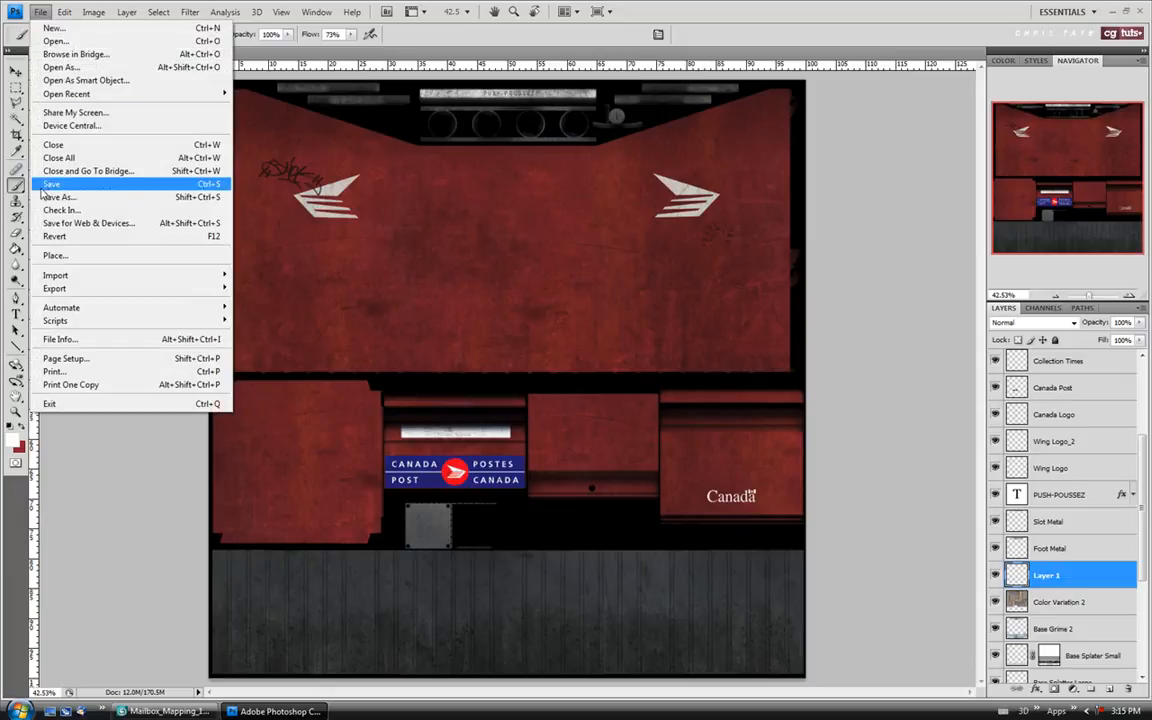
click(40, 184)
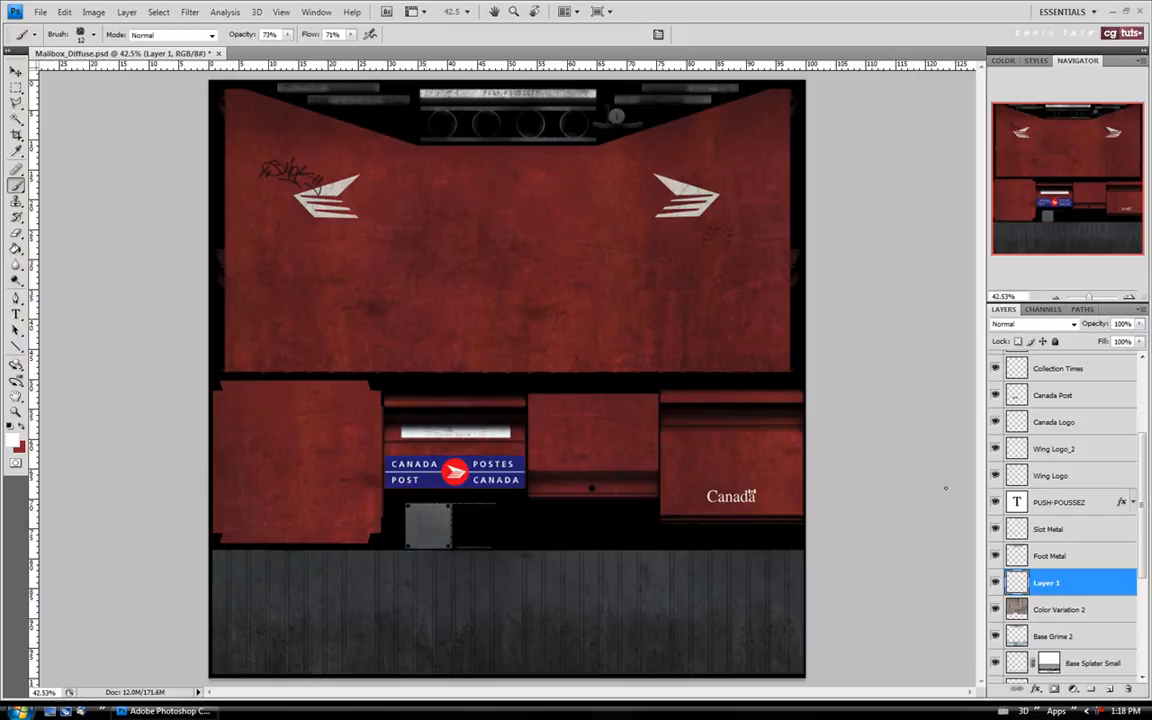
Show the uv guide layer over the texture and lower its opacity to 14%
scroll(1128, 622, down, 5)
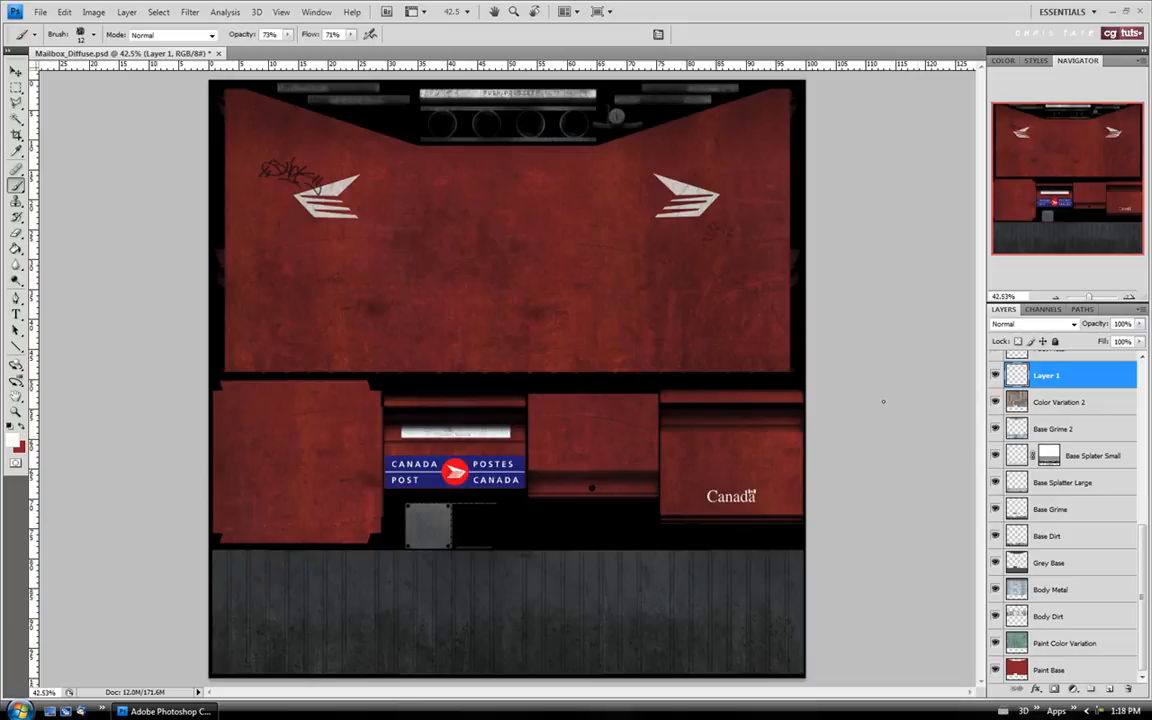
scroll(1063, 515, up, 4)
scroll(1058, 600, up, 1)
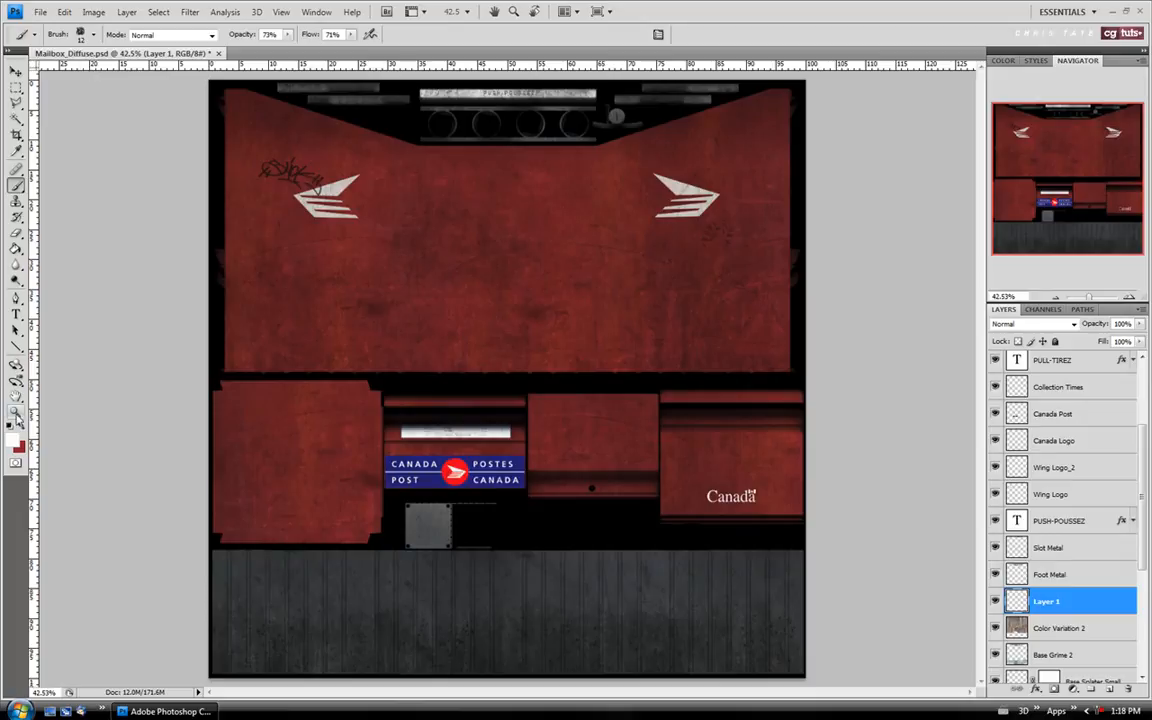
click(16, 411)
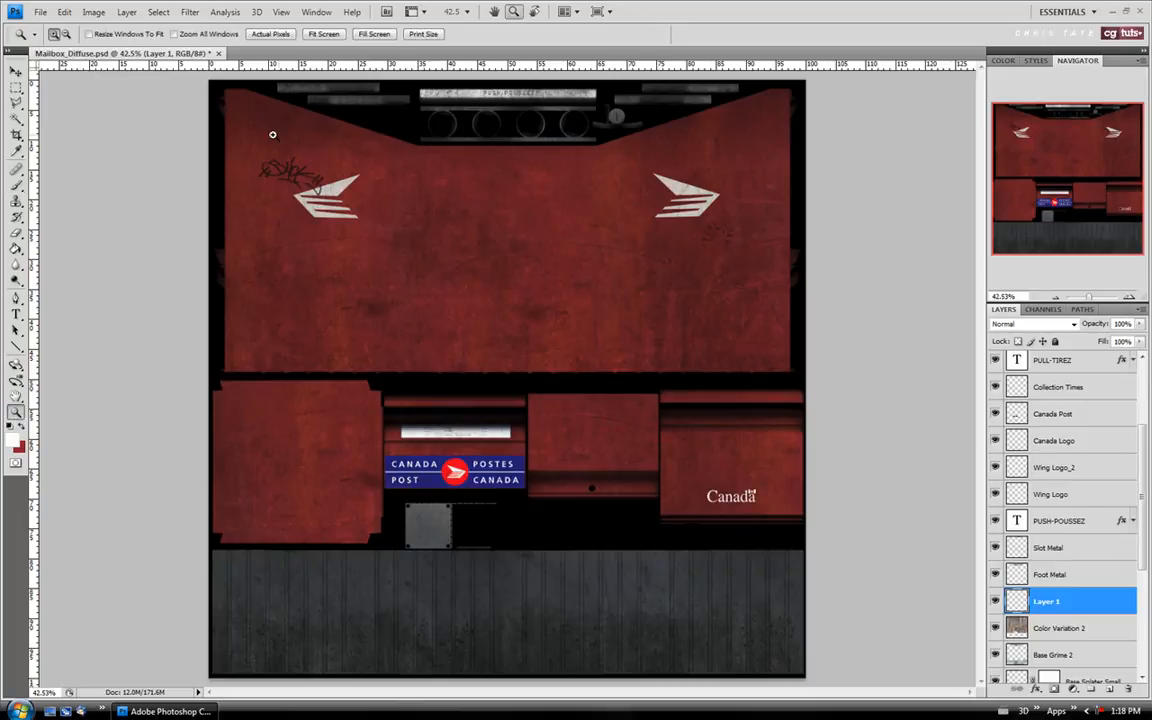
click(200, 101)
click(176, 117)
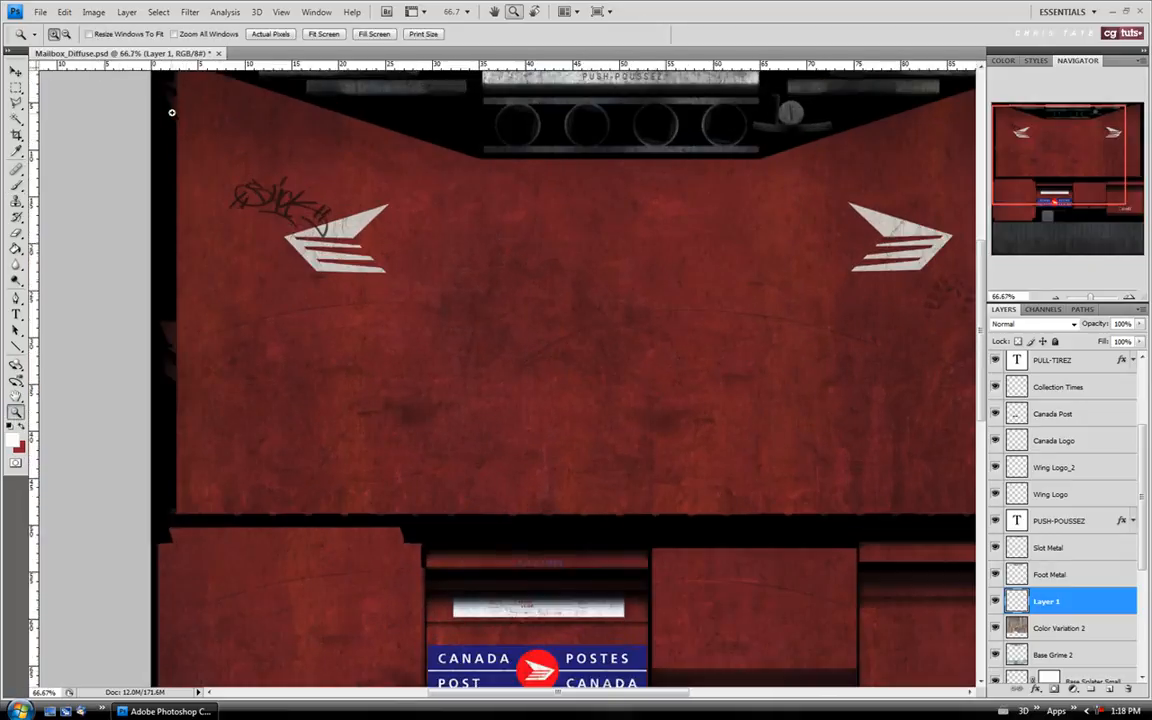
click(173, 112)
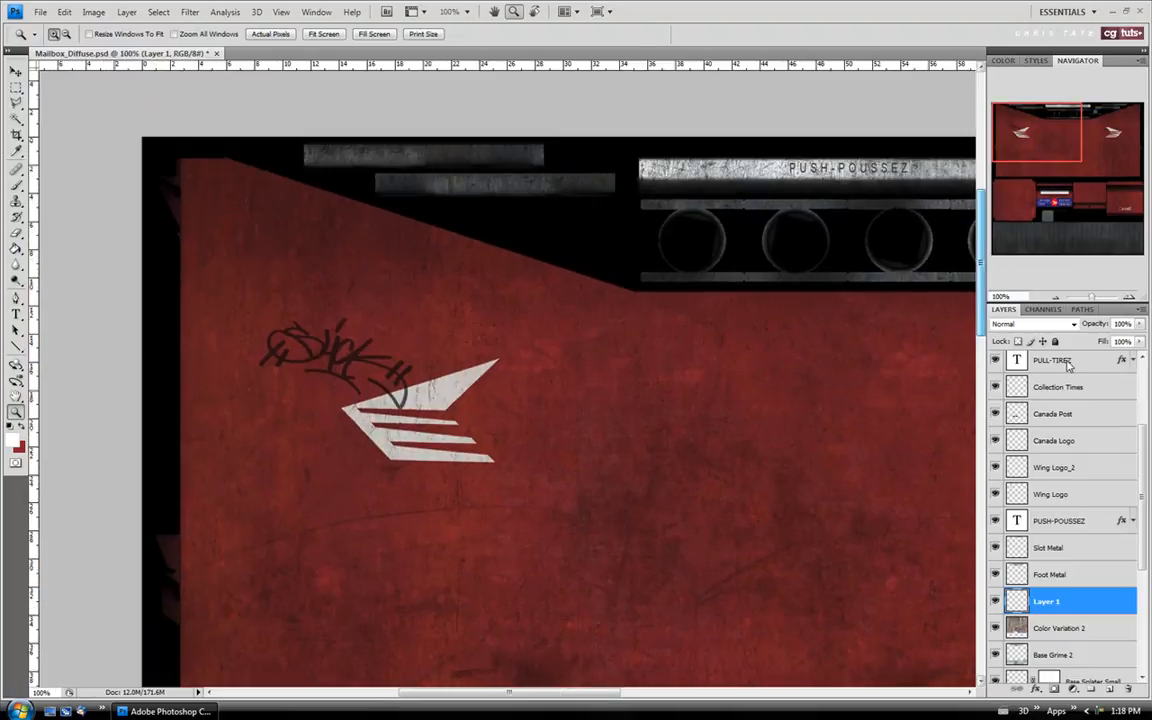
scroll(1147, 478, up, 5)
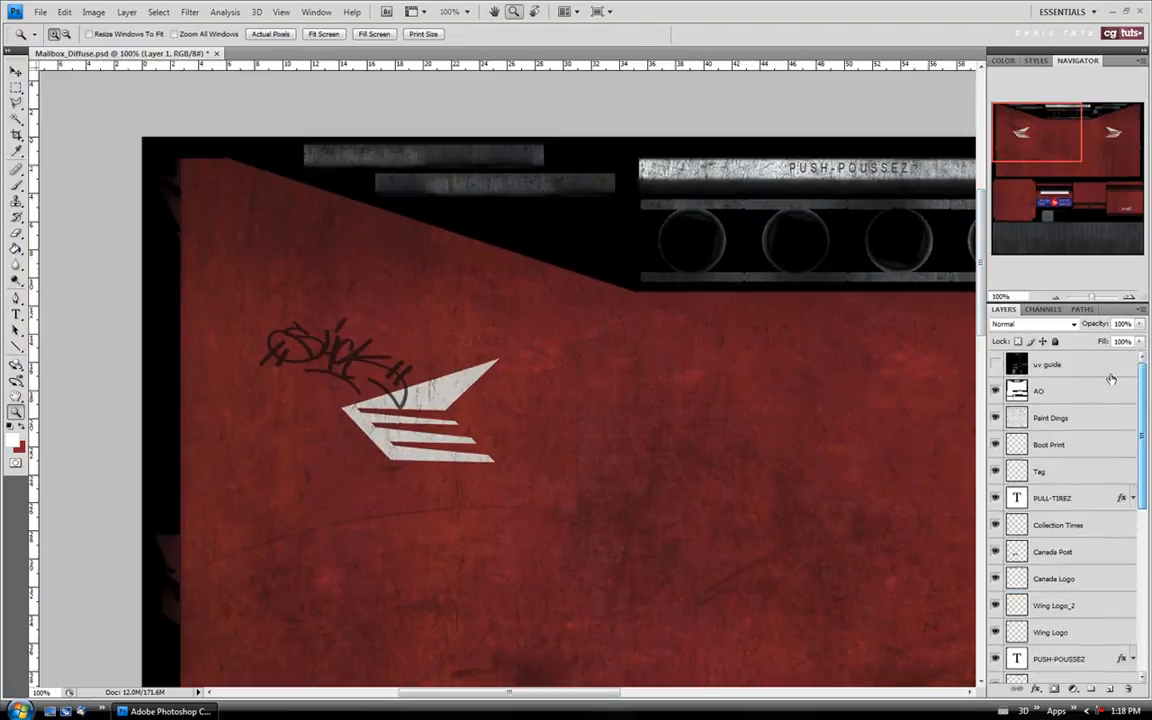
click(994, 366)
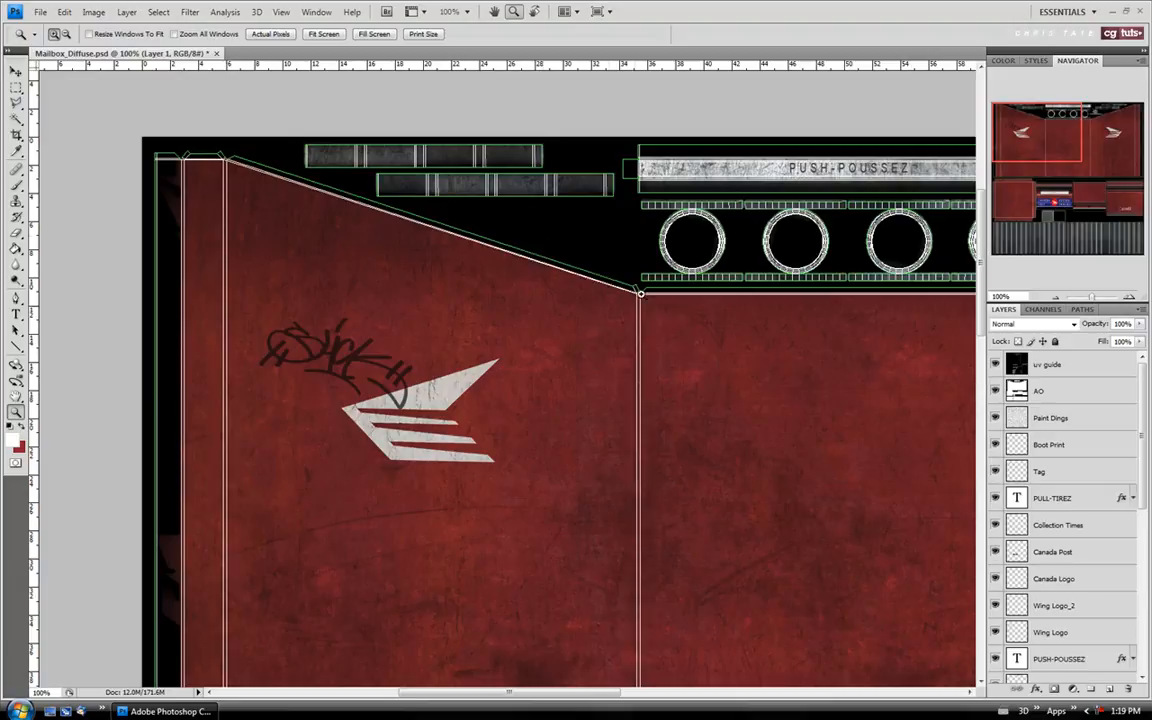
click(1066, 372)
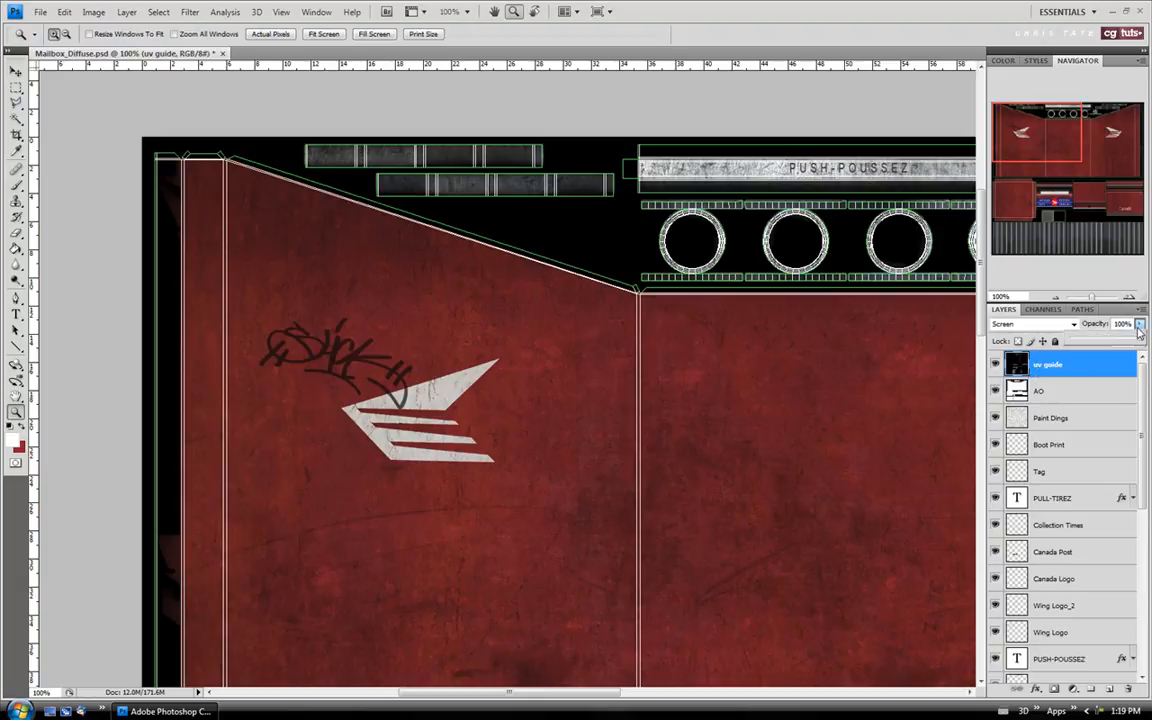
drag(1139, 324, 1081, 341)
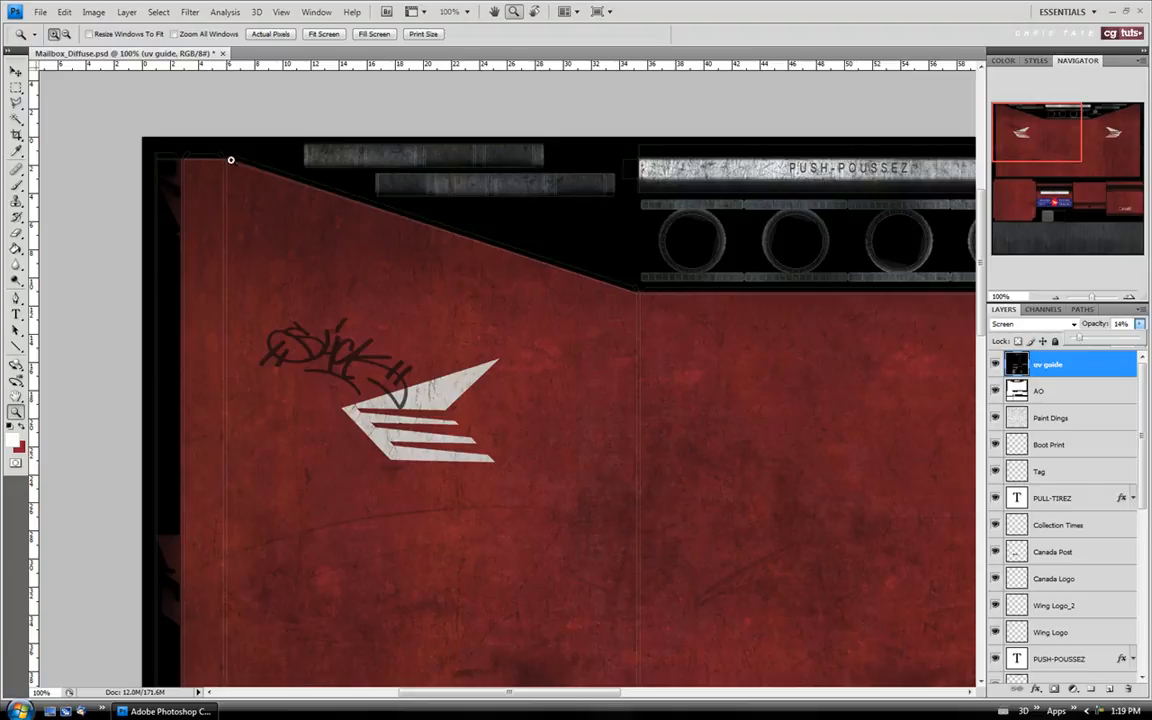
Activate the Brush tool, set its opacity to 100%, and make Layer 1 the active layer for painting
click(15, 185)
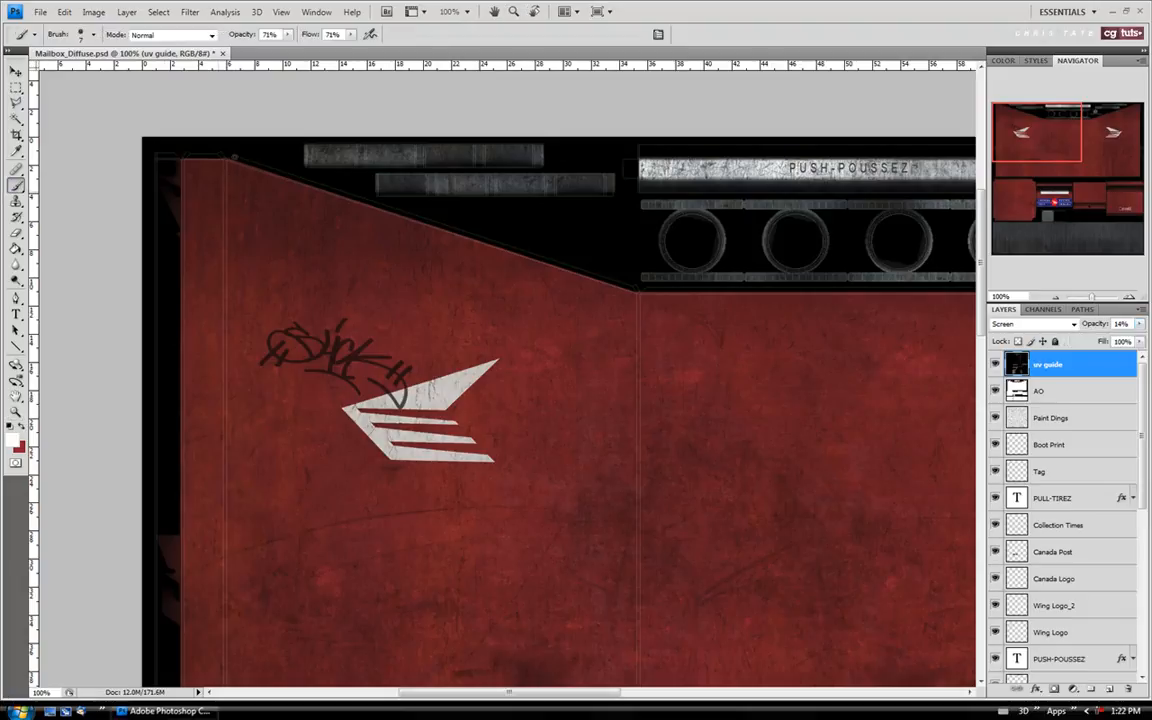
click(288, 35)
drag(290, 49, 314, 50)
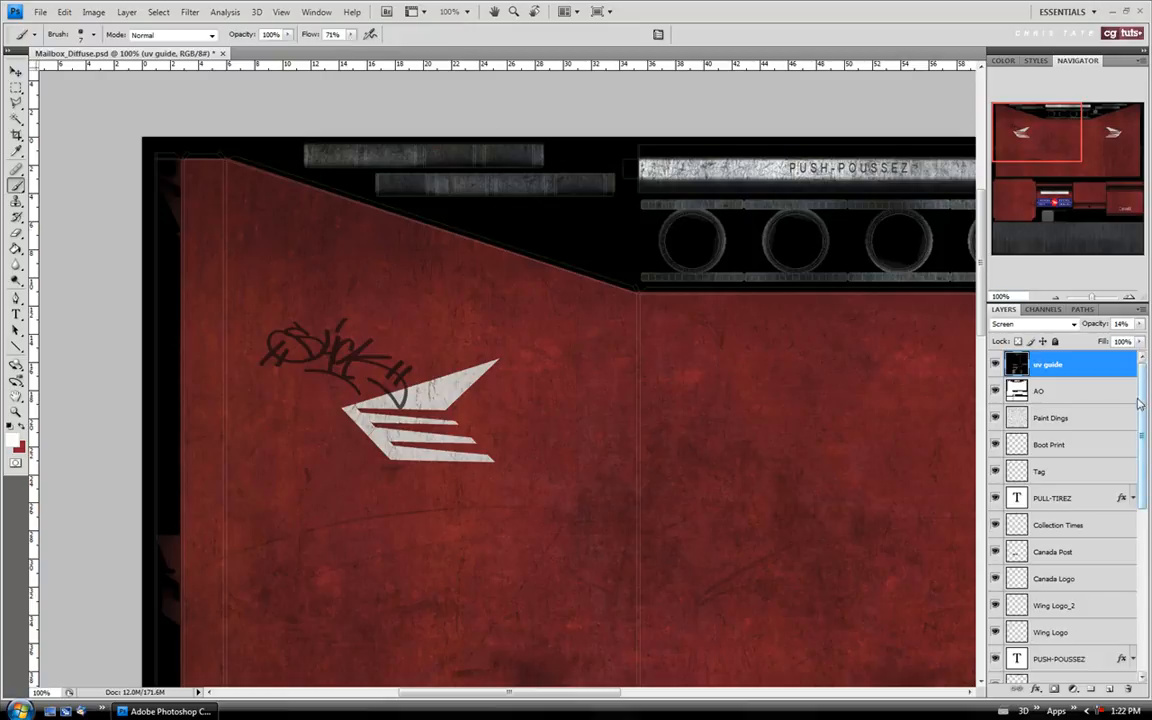
scroll(1030, 370, down, 4)
scroll(1131, 456, down, 4)
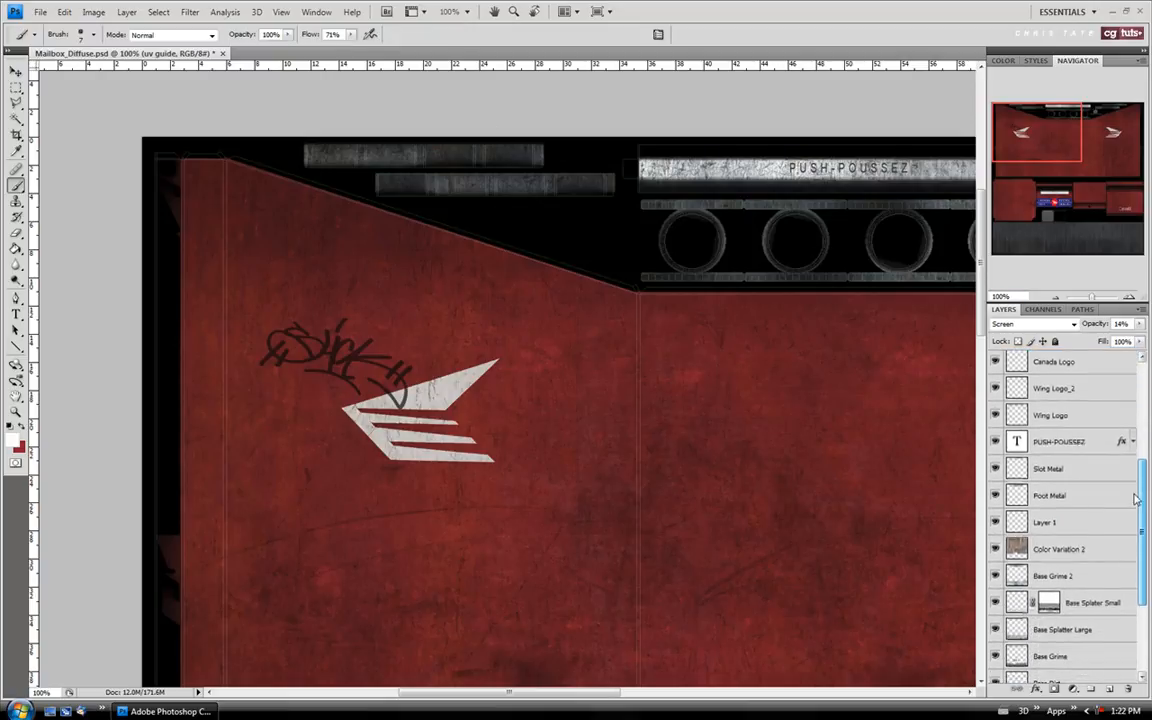
click(1045, 523)
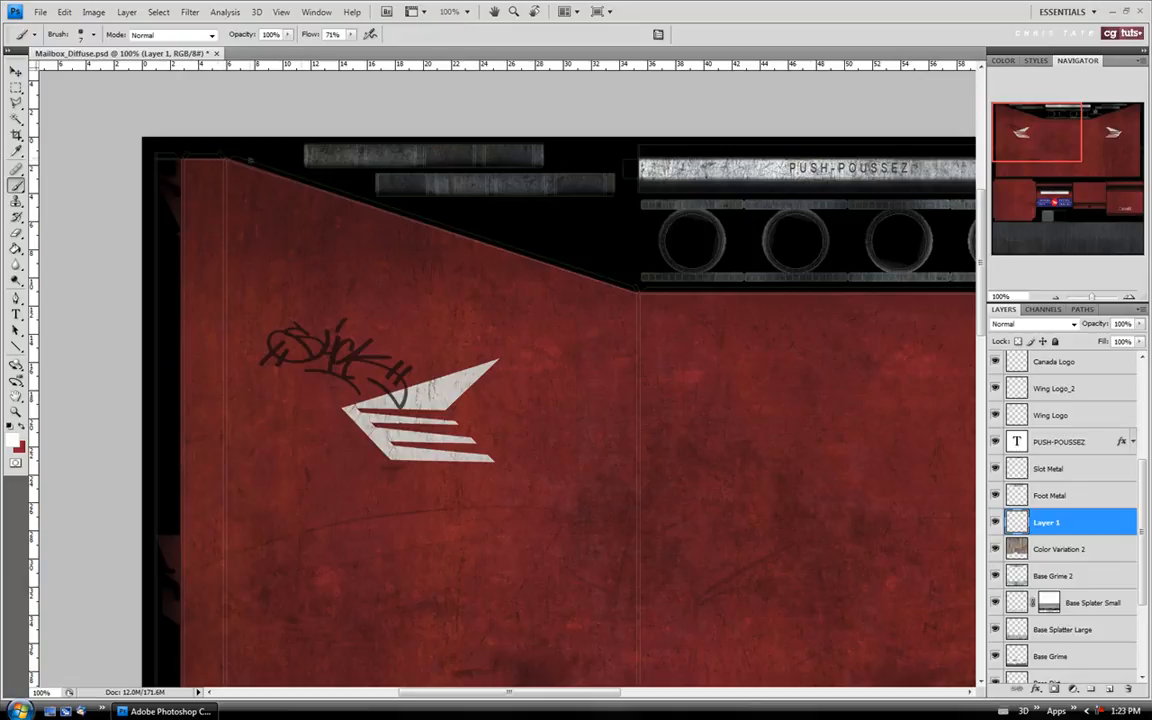
Paint near-white paint chips at the corners of the large red body's sloped upper-left edge, following the UV seams
drag(226, 160, 225, 204)
drag(225, 161, 244, 165)
mouse_move(636, 292)
mouse_down()
mouse_move(622, 289)
mouse_move(654, 294)
mouse_move(638, 304)
mouse_up()
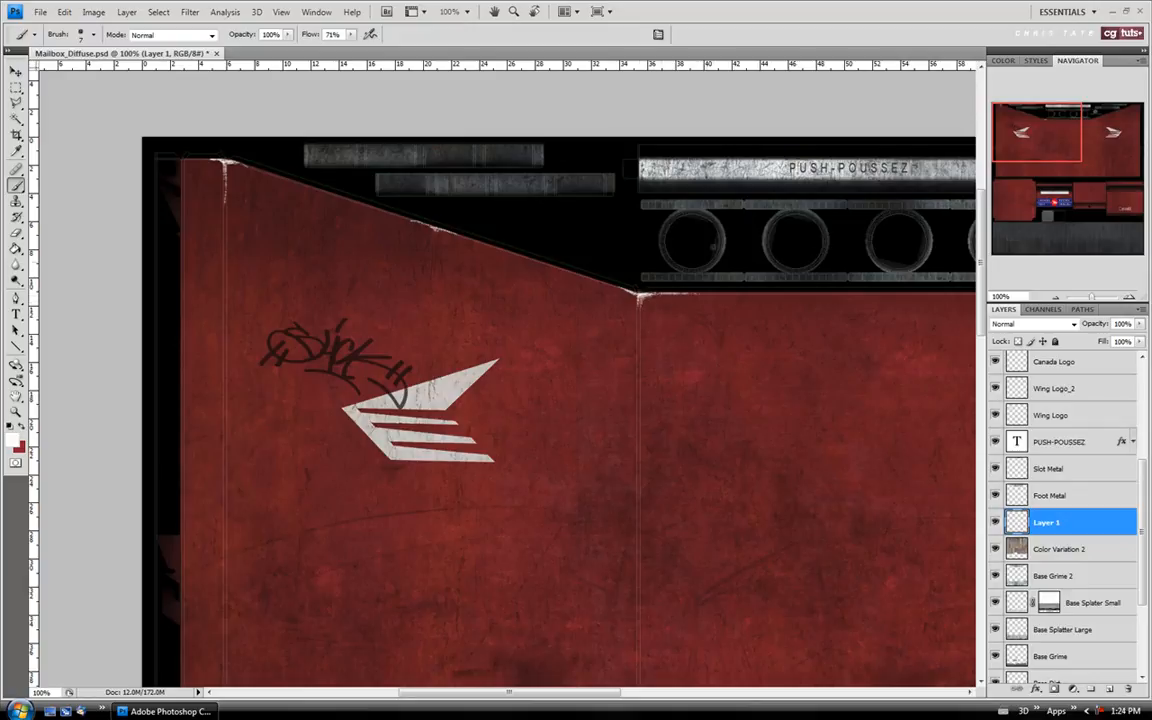
drag(656, 296, 640, 311)
mouse_move(638, 313)
mouse_down()
mouse_move(638, 336)
mouse_move(598, 354)
mouse_up()
drag(676, 343, 637, 371)
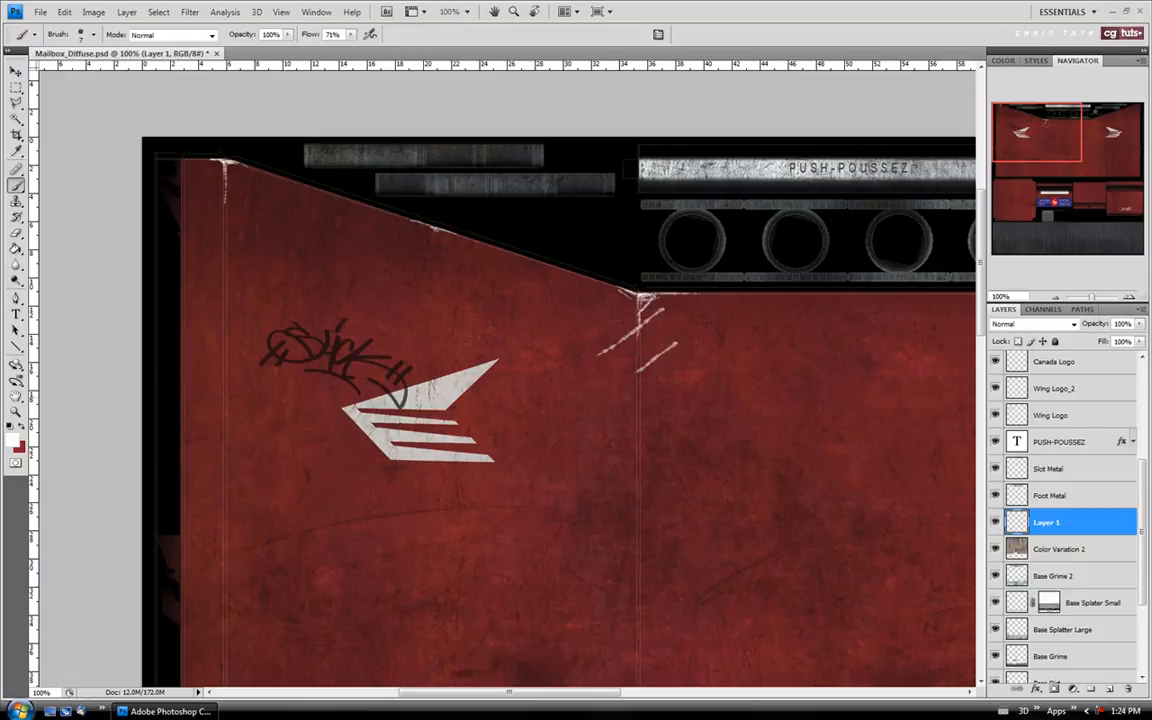
key(ctrl+z)
key(ctrl+z)
Paint small chips on the body's centre section, at its upper corners, along its top edge and down its right seam
drag(647, 328, 640, 335)
drag(1053, 130, 1094, 138)
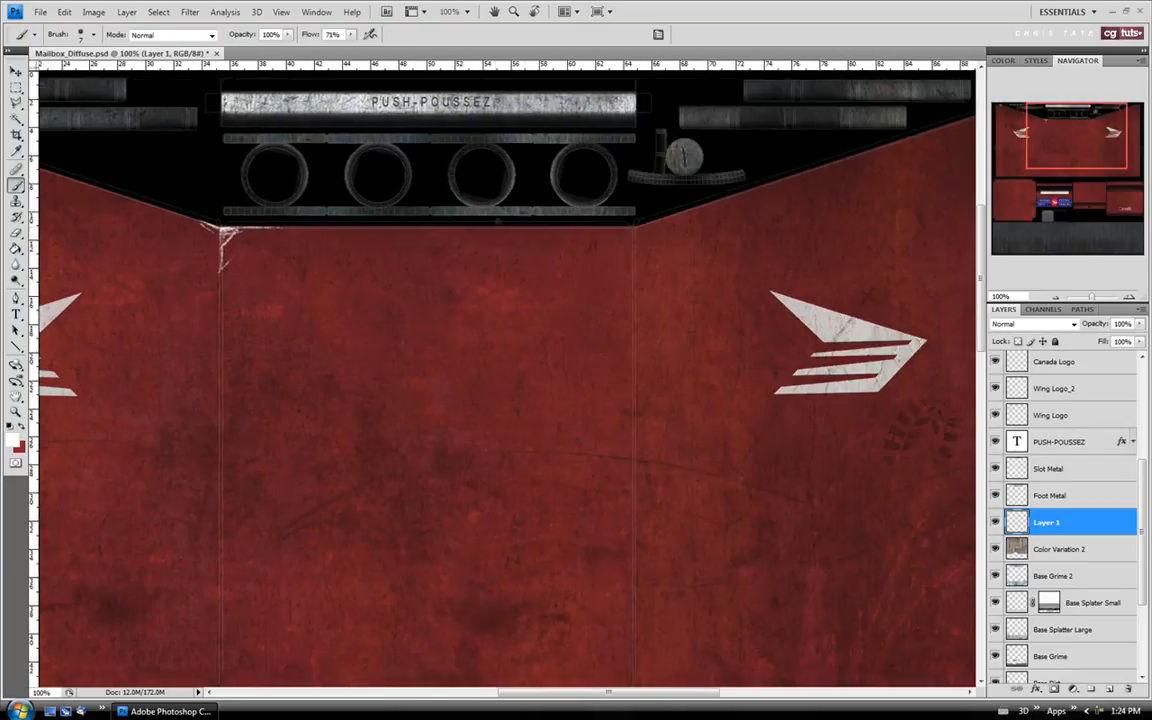
drag(485, 226, 518, 227)
drag(652, 221, 636, 230)
drag(616, 227, 633, 228)
drag(634, 365, 635, 402)
drag(633, 340, 634, 370)
Paint chipped wear where the vertical seams of the large red body meet its bottom edge
drag(648, 692, 726, 693)
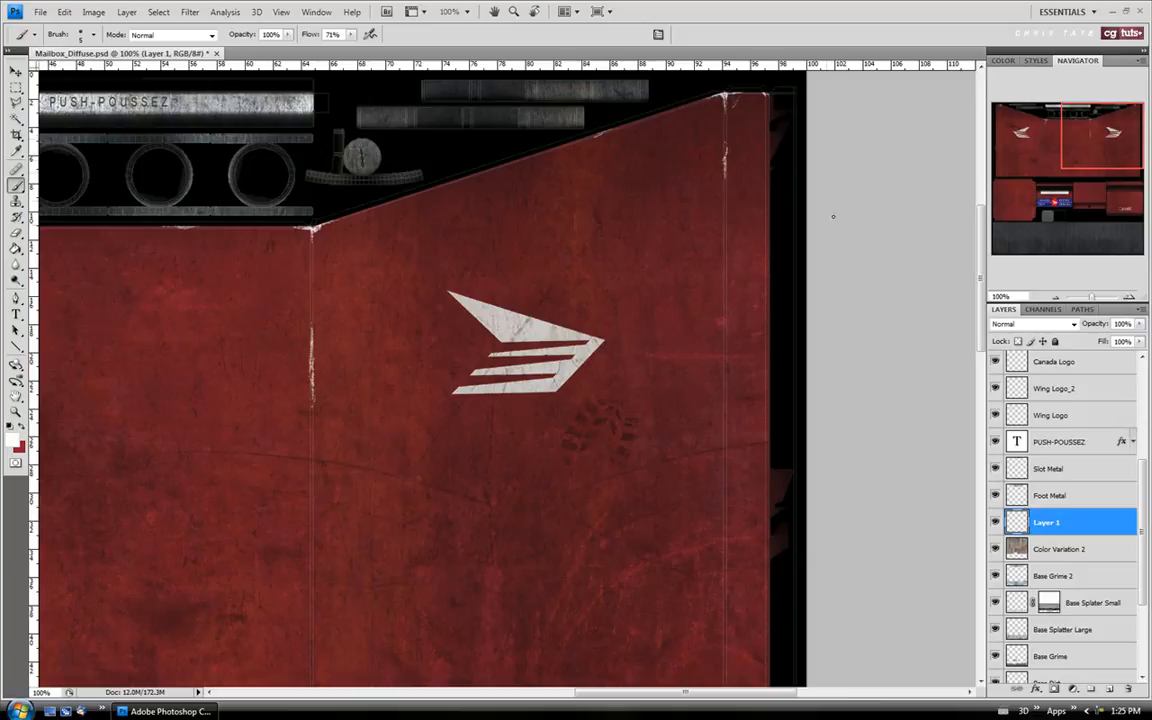
scroll(887, 300, down, 5)
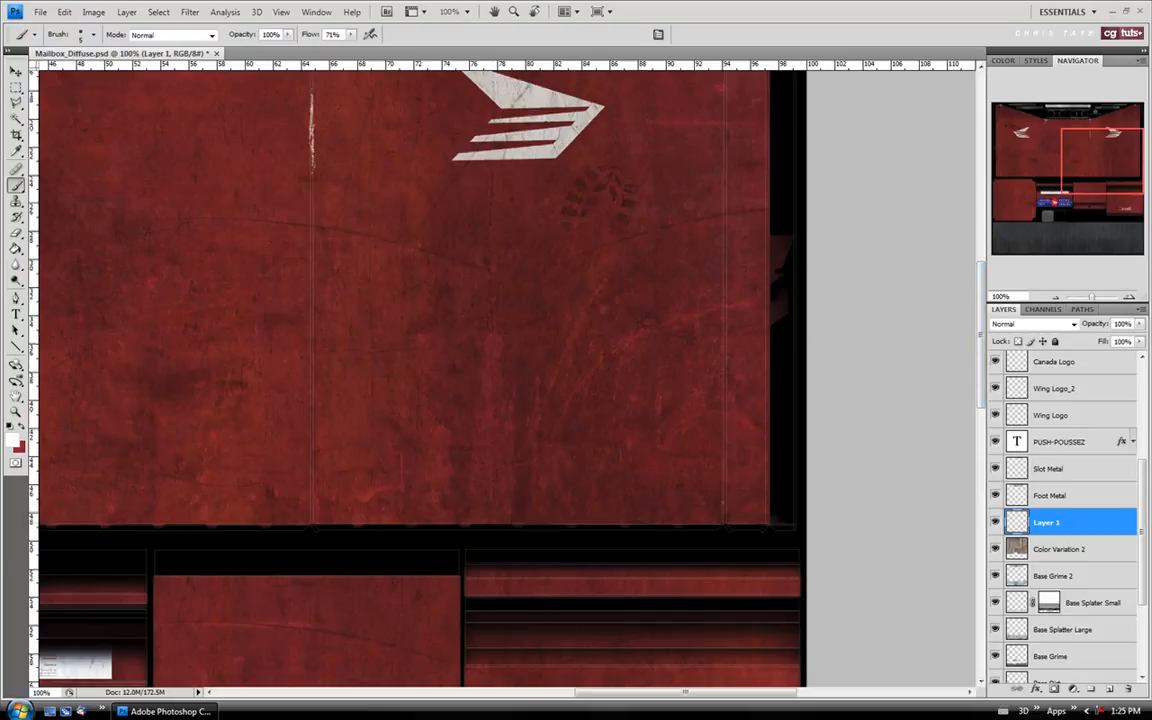
mouse_move(723, 513)
mouse_down()
mouse_move(723, 488)
mouse_move(729, 523)
mouse_move(716, 522)
mouse_move(727, 522)
mouse_up()
mouse_move(311, 521)
mouse_down()
mouse_move(311, 497)
mouse_move(297, 522)
mouse_move(321, 523)
mouse_up()
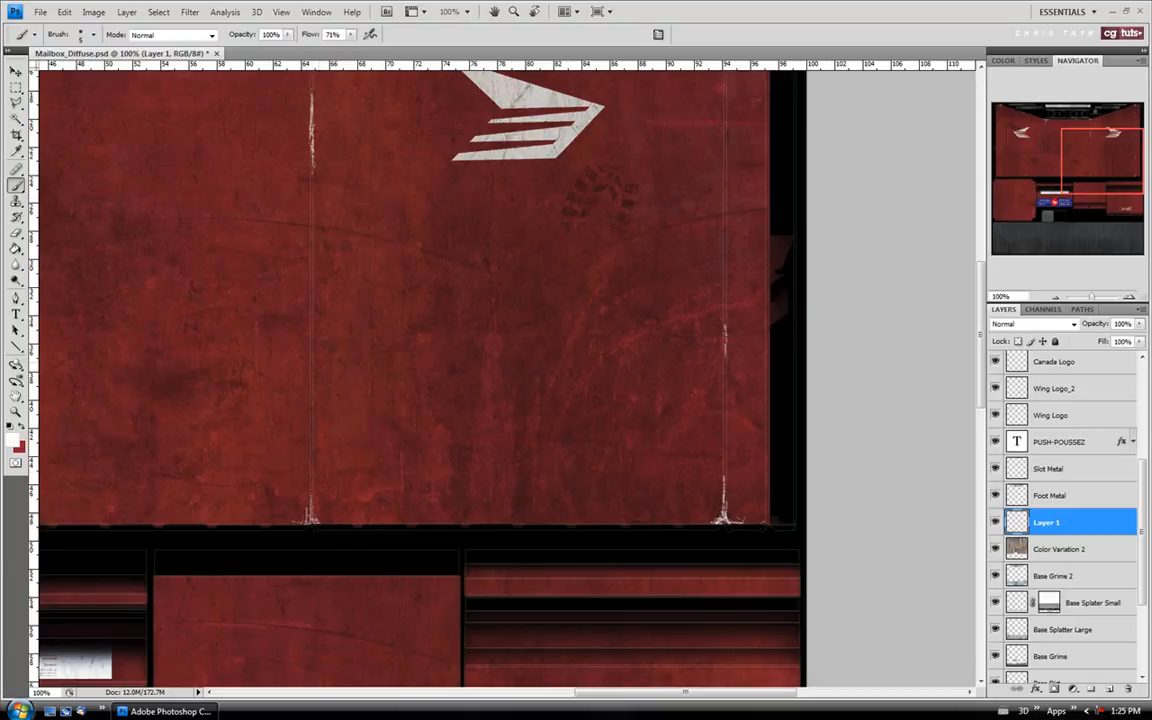
drag(684, 692, 536, 690)
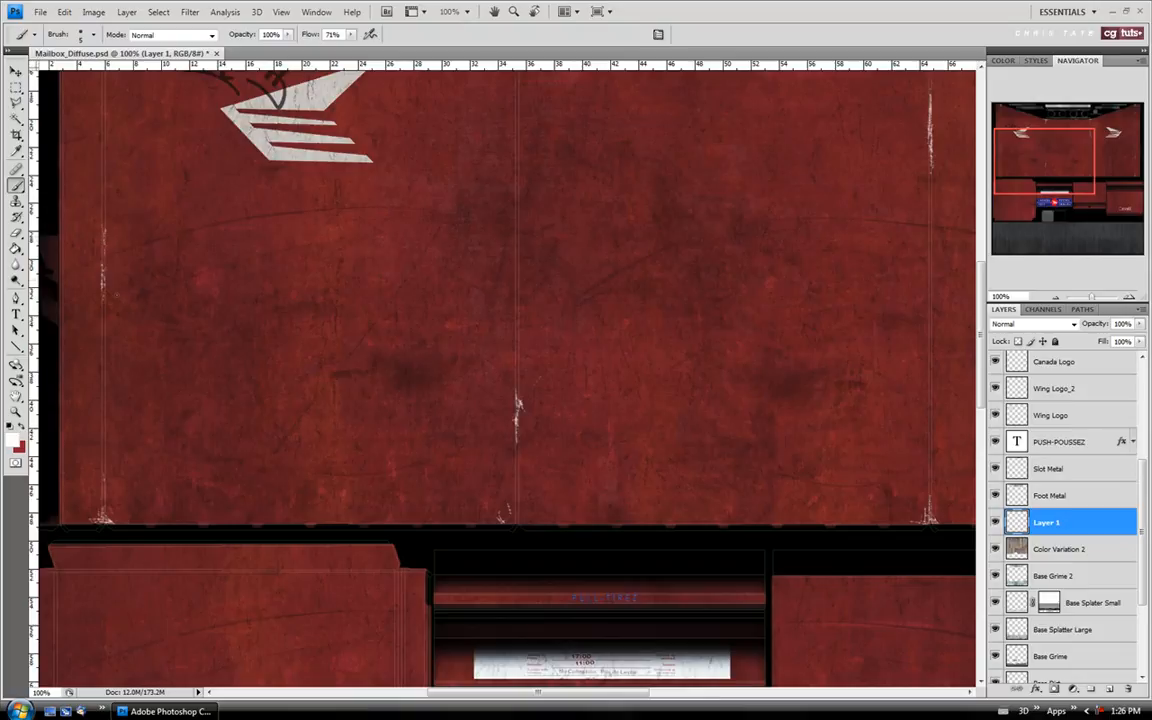
Set the brush tip's diameter to 15 px and its angle to 32°, and close the brush settings
click(316, 11)
click(302, 129)
click(742, 101)
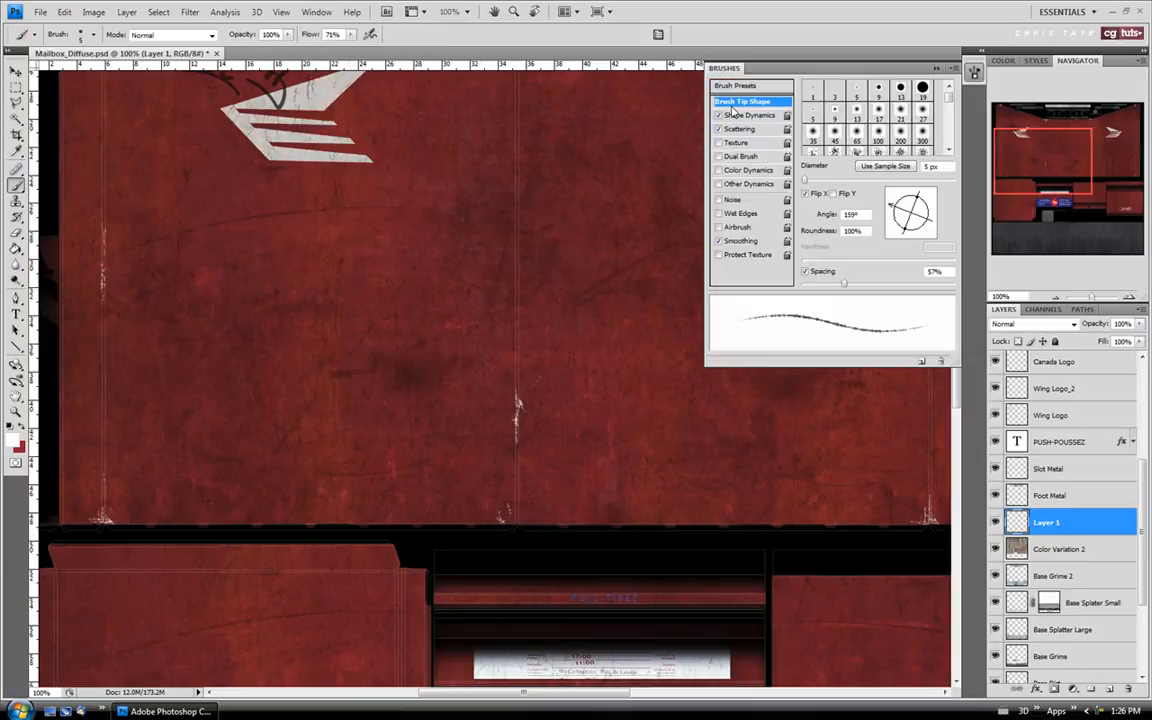
drag(891, 205, 916, 192)
drag(805, 180, 813, 181)
mouse_move(906, 193)
mouse_down()
mouse_move(925, 203)
mouse_move(913, 192)
mouse_up()
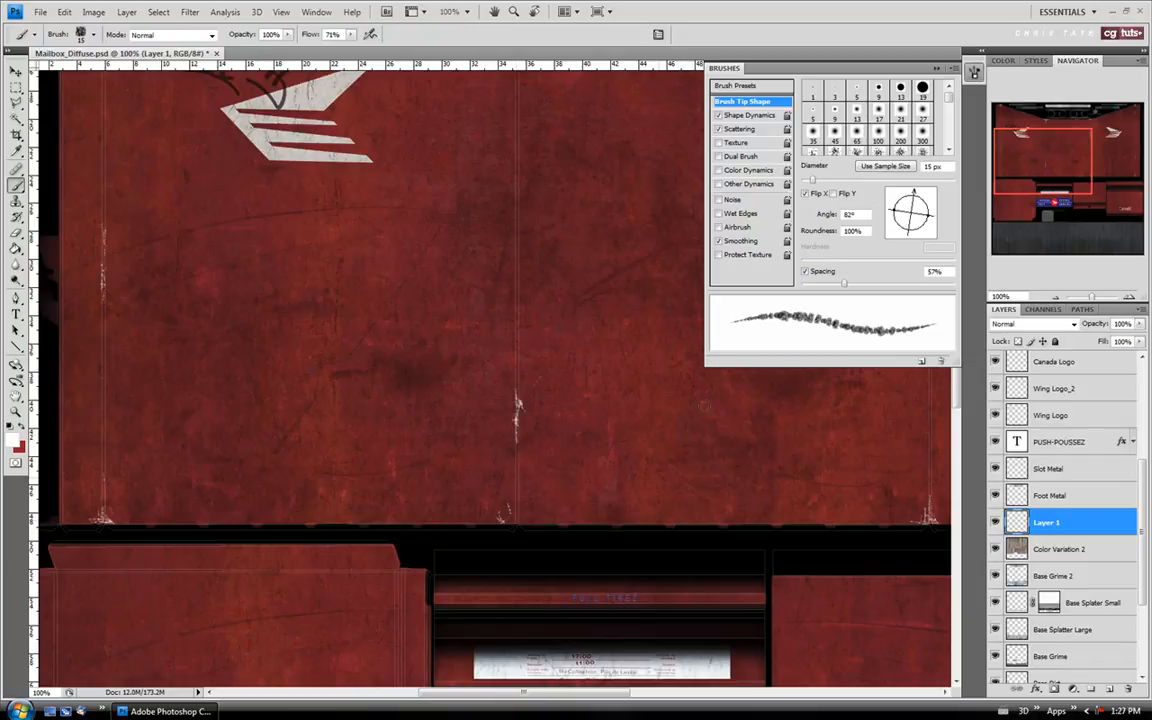
click(935, 199)
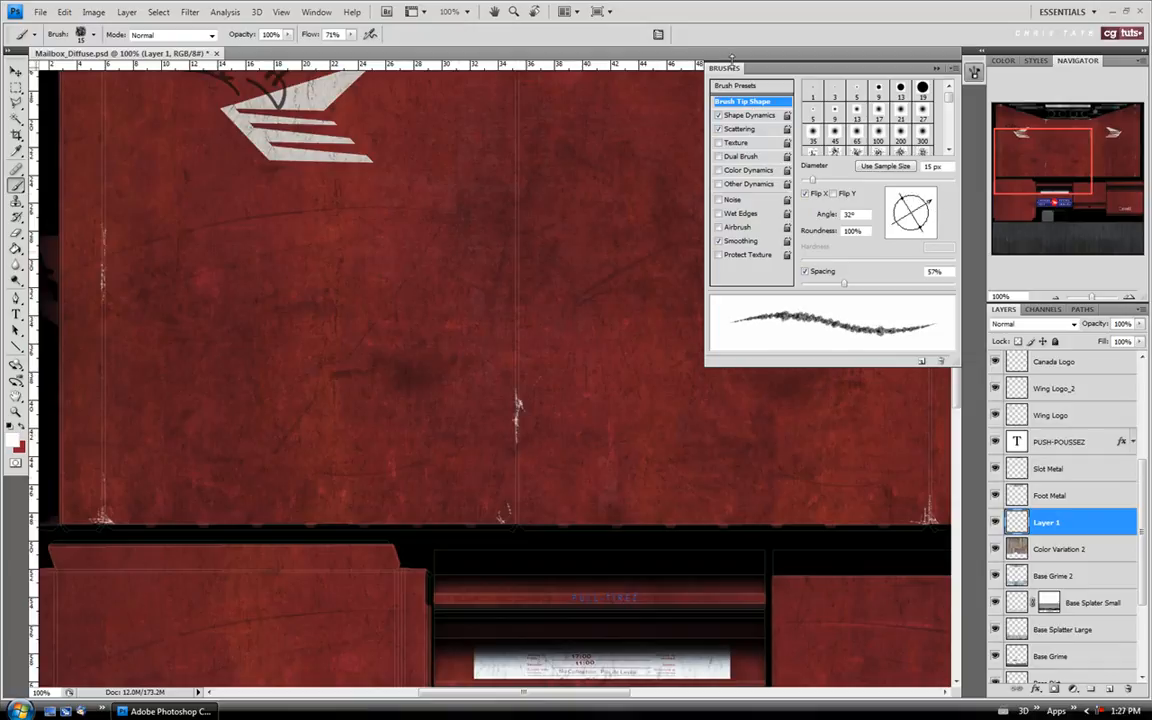
click(953, 73)
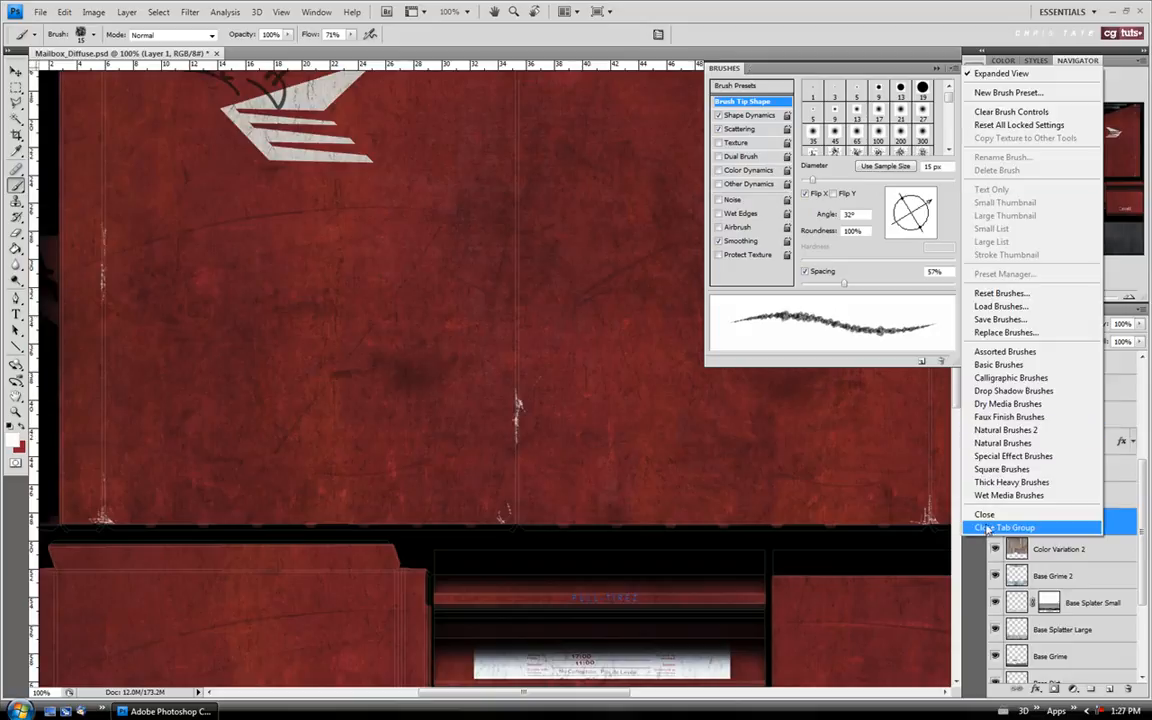
click(1015, 522)
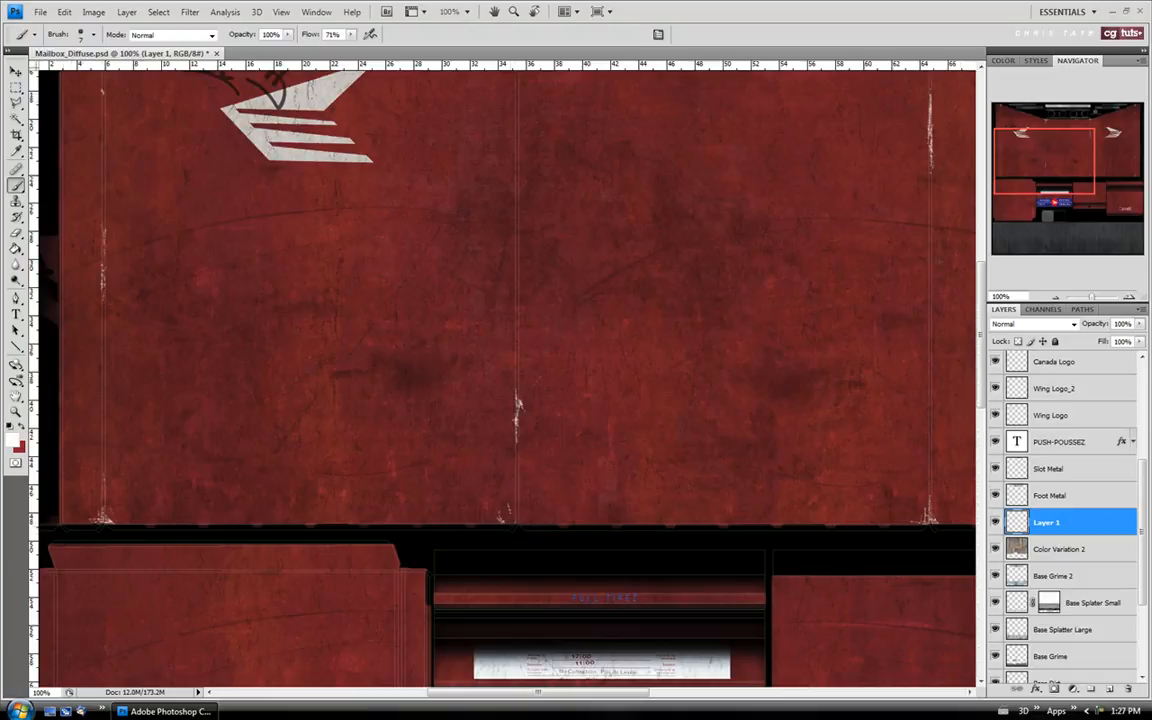
Paint chips on the square red panel's upper-right corner and worn scratches along its right fold line
drag(1054, 167, 1055, 145)
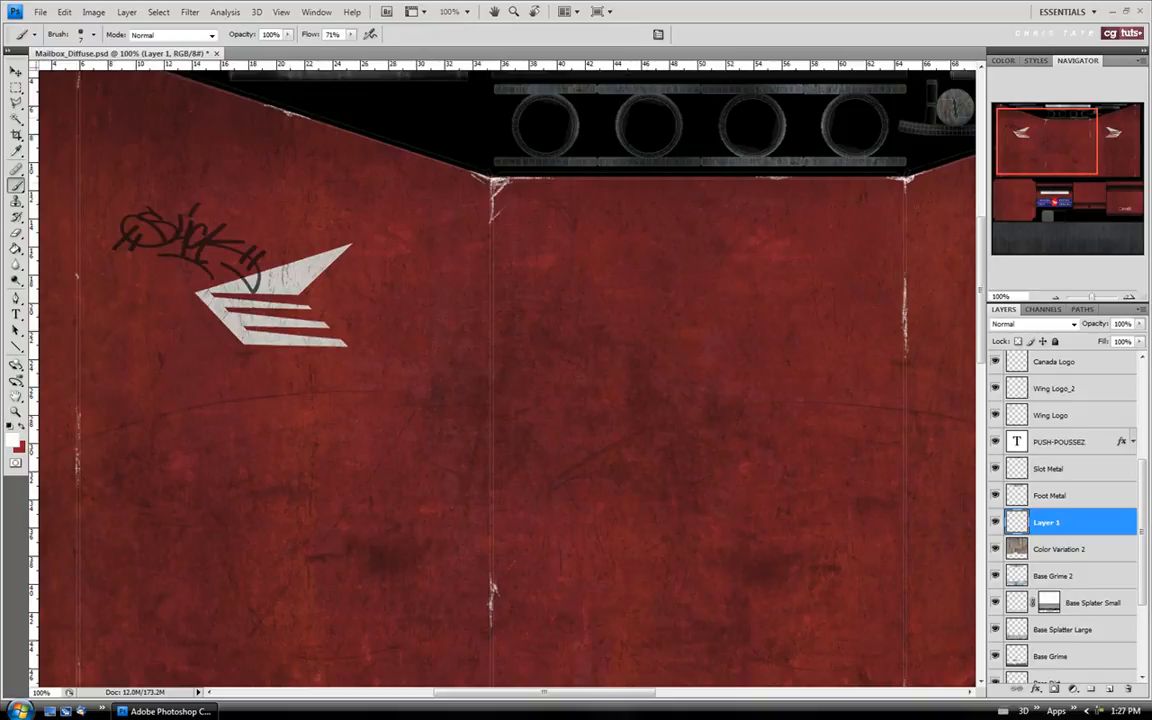
drag(1020, 158, 1016, 212)
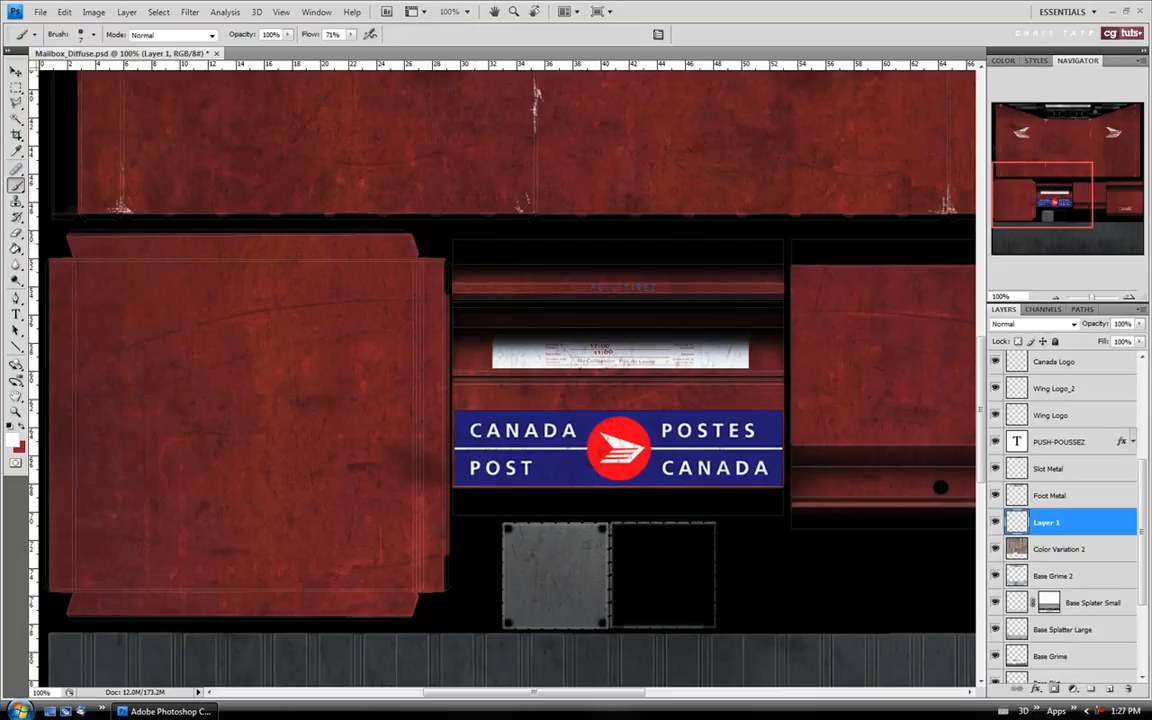
drag(412, 236, 422, 261)
drag(415, 412, 416, 435)
drag(435, 396, 424, 419)
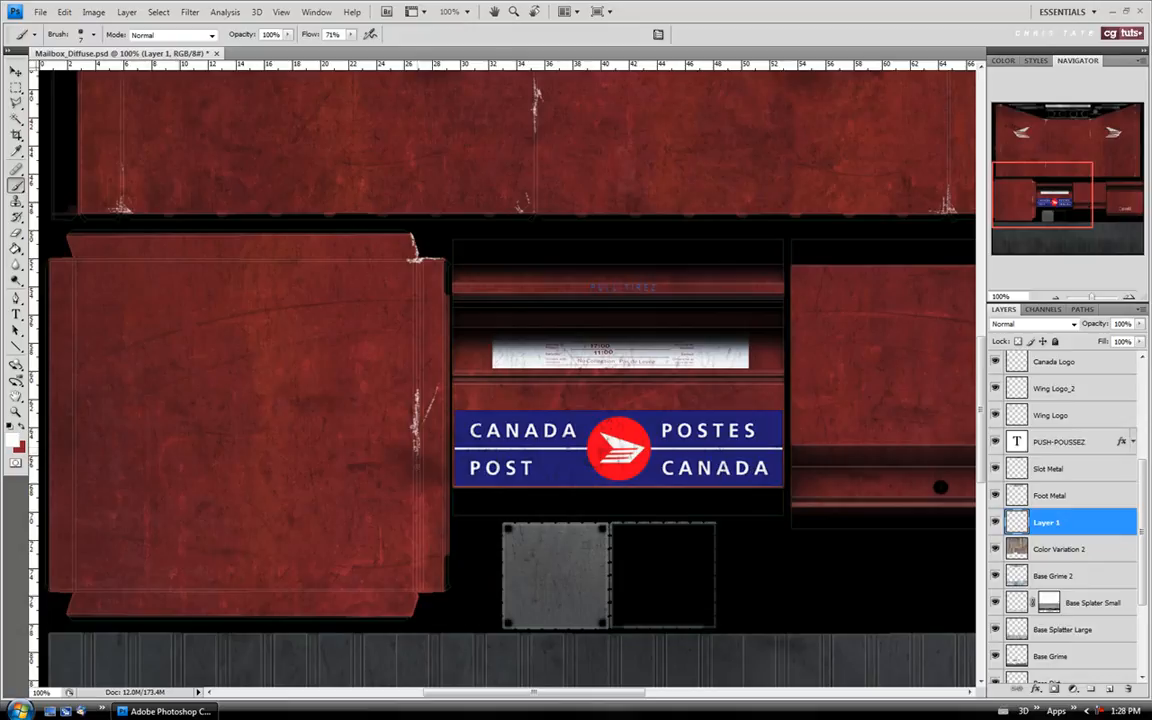
drag(416, 452, 416, 501)
drag(416, 401, 418, 377)
Paint chips on the square red panel's upper-left and lower-left corners, and a diagonal scratch across its middle
drag(1006, 199, 1006, 203)
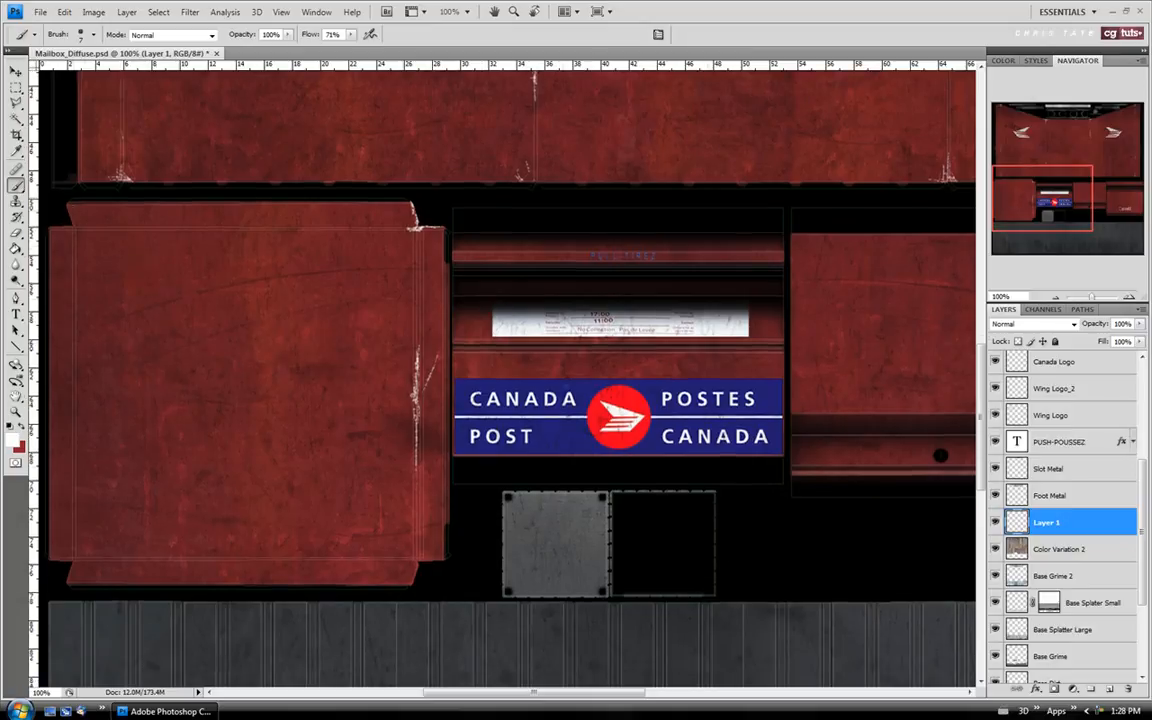
drag(68, 204, 84, 227)
drag(71, 229, 83, 230)
drag(252, 347, 321, 299)
drag(76, 554, 84, 558)
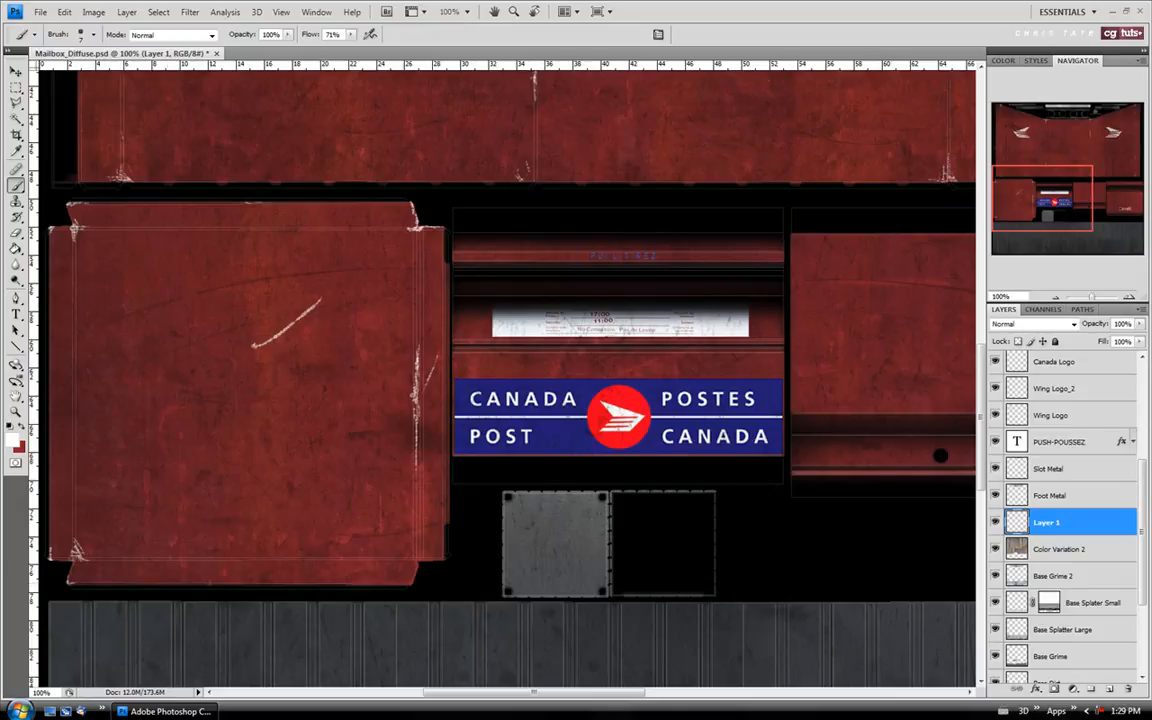
Paint worn chips along the square red panel's bottom edge and at its lower-right corner
scroll(937, 185, down, 3)
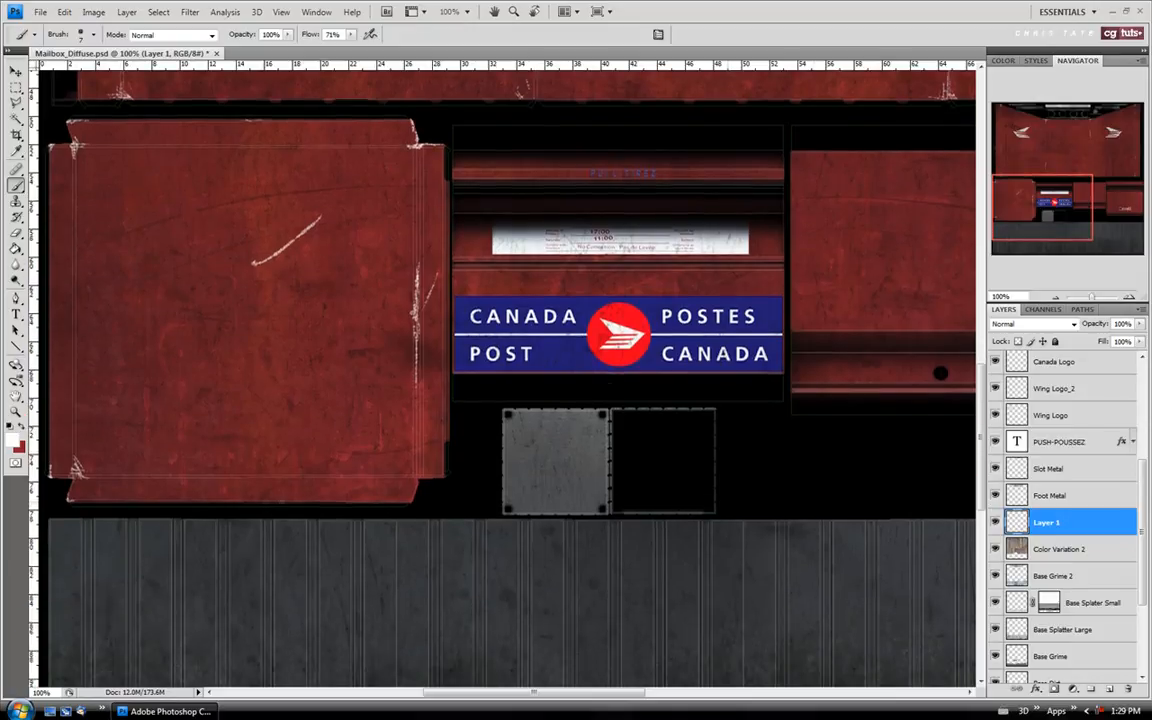
drag(283, 501, 295, 501)
mouse_move(405, 465)
mouse_down()
mouse_move(417, 476)
mouse_move(399, 476)
mouse_up()
Paint light scratches on both sides of the PULL-TIREZ lettering along the flap's edge
drag(1049, 206, 1066, 190)
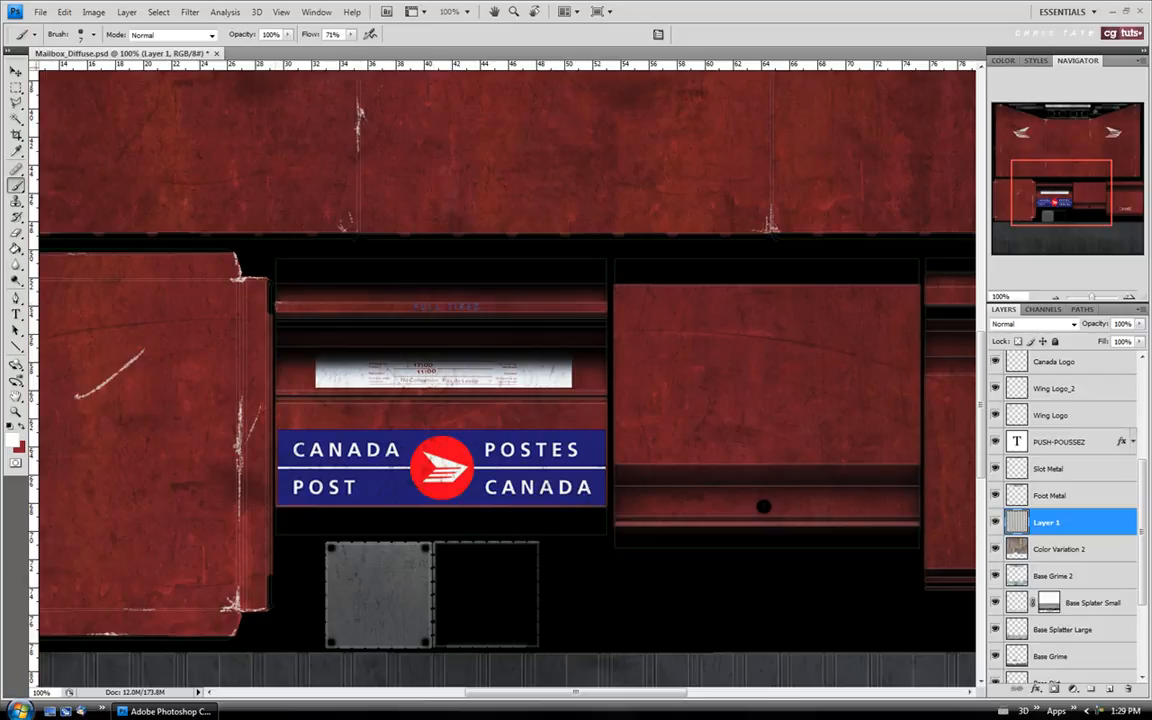
drag(278, 303, 297, 303)
drag(499, 311, 534, 312)
scroll(1028, 430, up, 5)
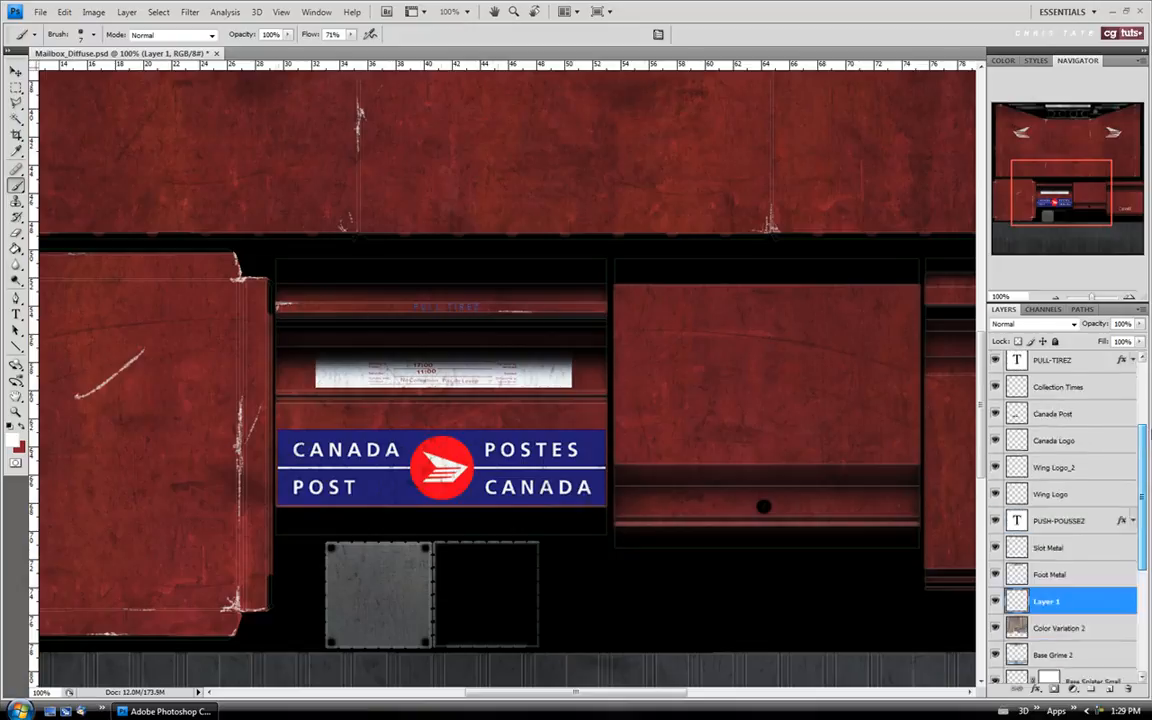
Hide the UV guide layer and paint chips on both upper corners of the red strip above the Canada Post sign
click(995, 358)
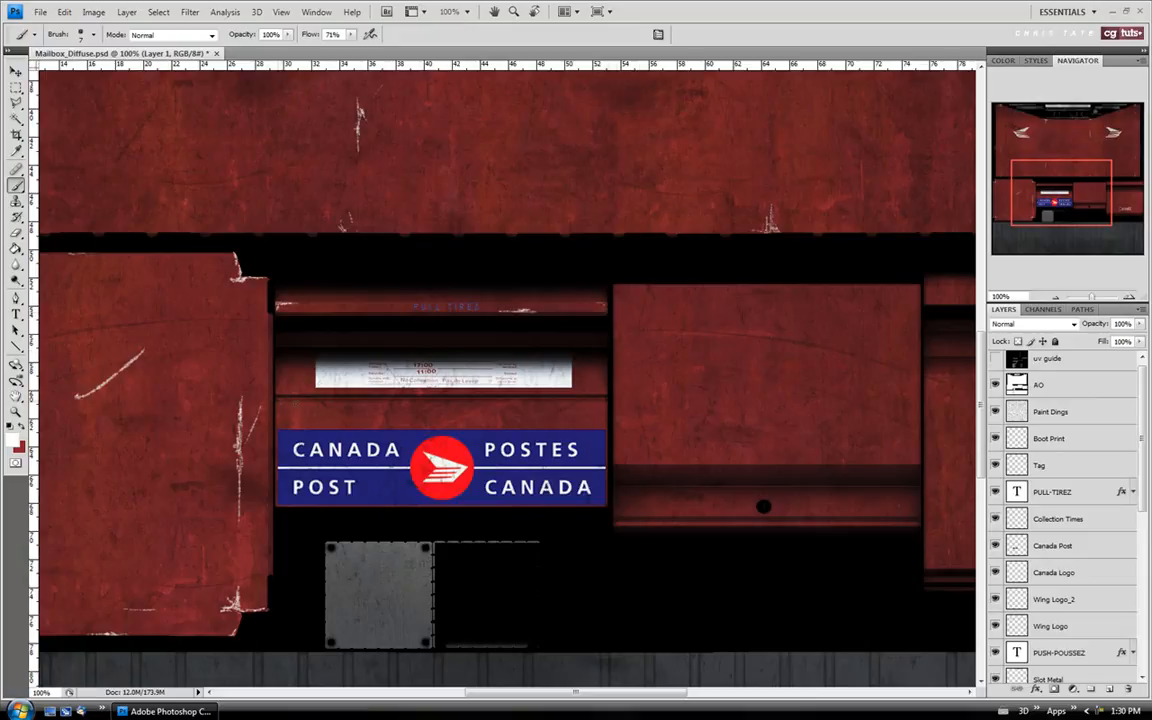
drag(286, 402, 297, 402)
click(599, 406)
Paint worn chips along the top and bottom edges of the plain red panel with the lock hole
drag(1060, 210, 1086, 214)
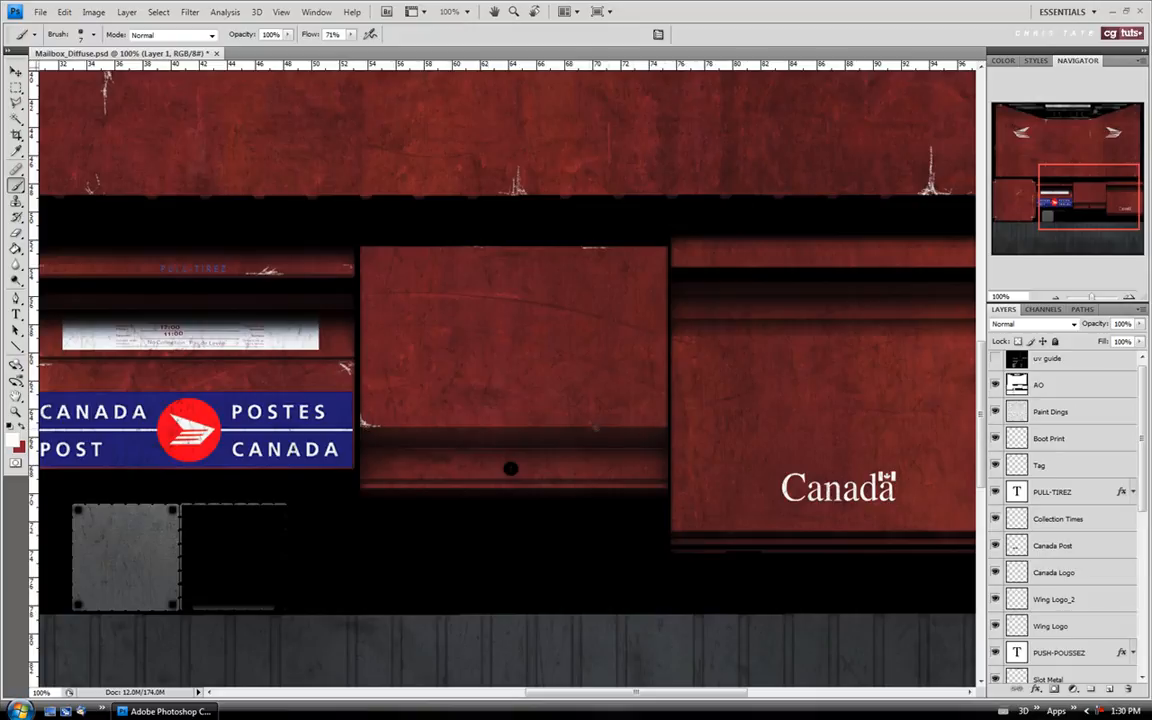
mouse_move(592, 426)
mouse_down()
mouse_move(666, 426)
mouse_move(656, 426)
mouse_up()
drag(455, 259, 466, 256)
Paint chips and scratches on the narrow strip above the Canada wordmark panel and along that panel's top edge
drag(1088, 216, 1092, 218)
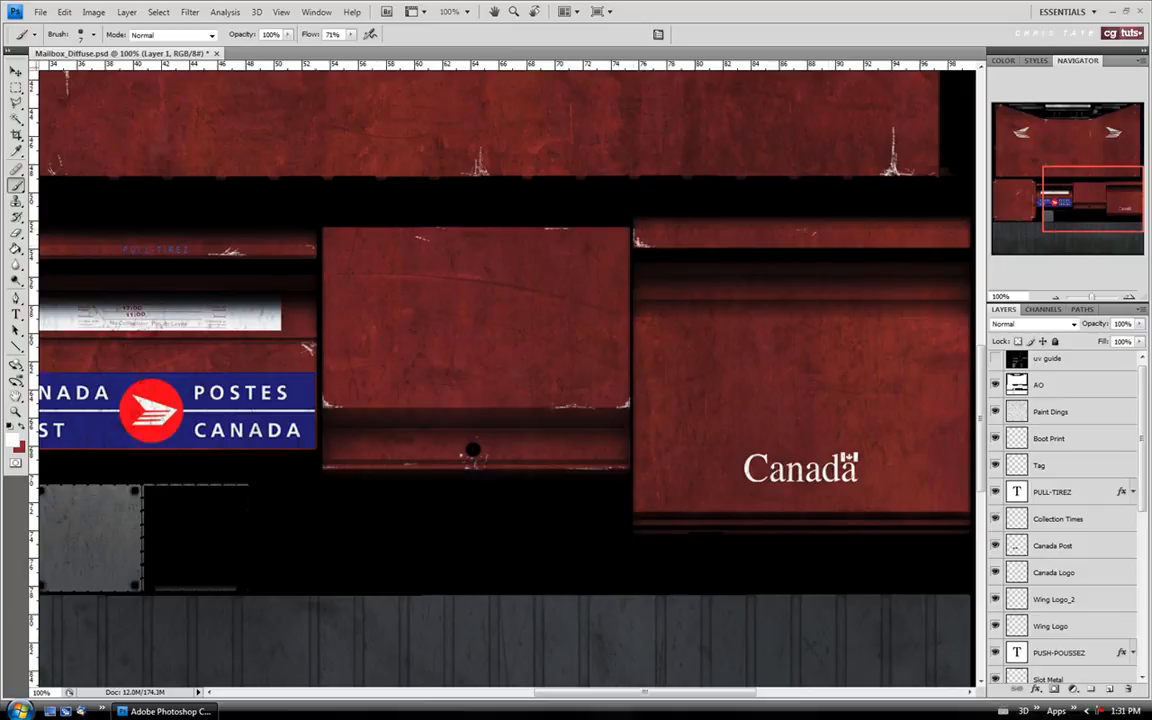
drag(822, 232, 969, 238)
drag(643, 317, 690, 317)
drag(858, 318, 880, 317)
Check the UV guide, hide it again, and paint a worn scratch along the bottom edge of the Canada wordmark panel
click(995, 358)
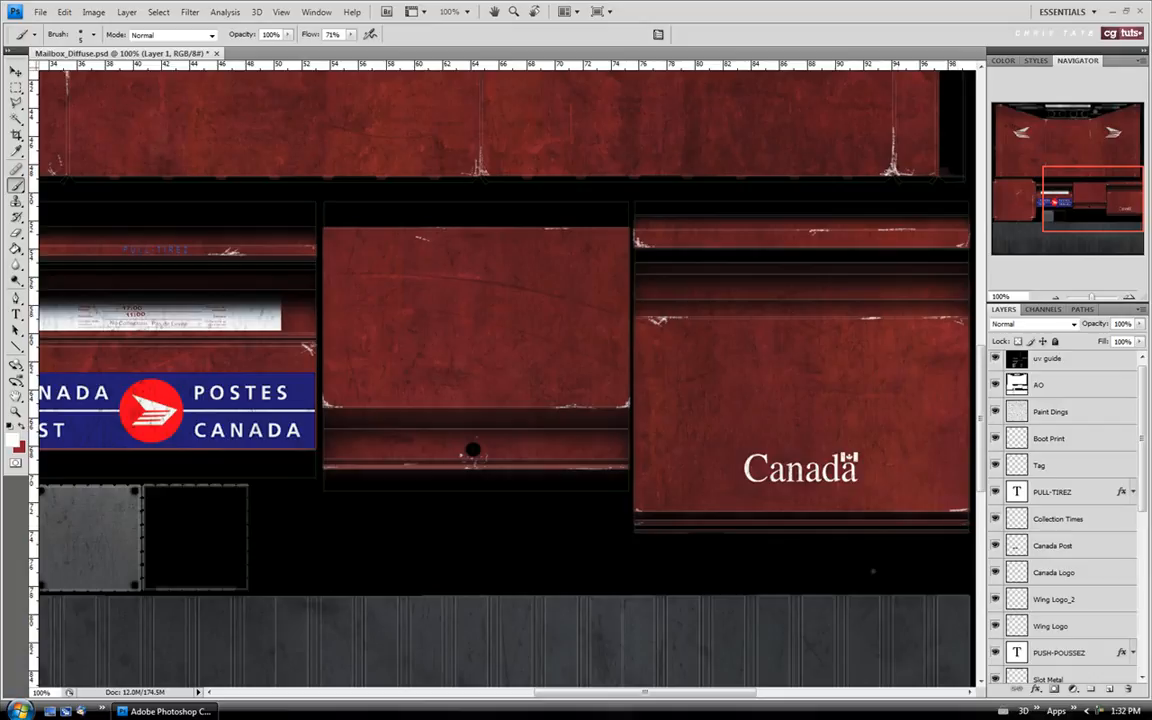
click(995, 359)
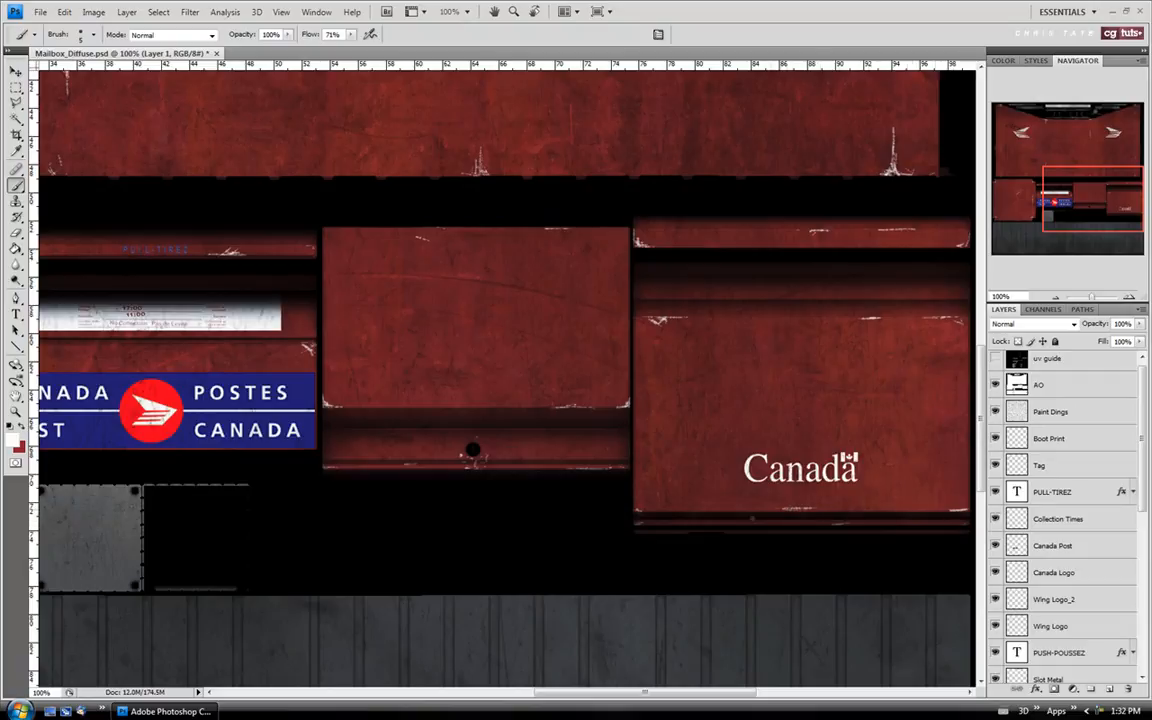
key(e)
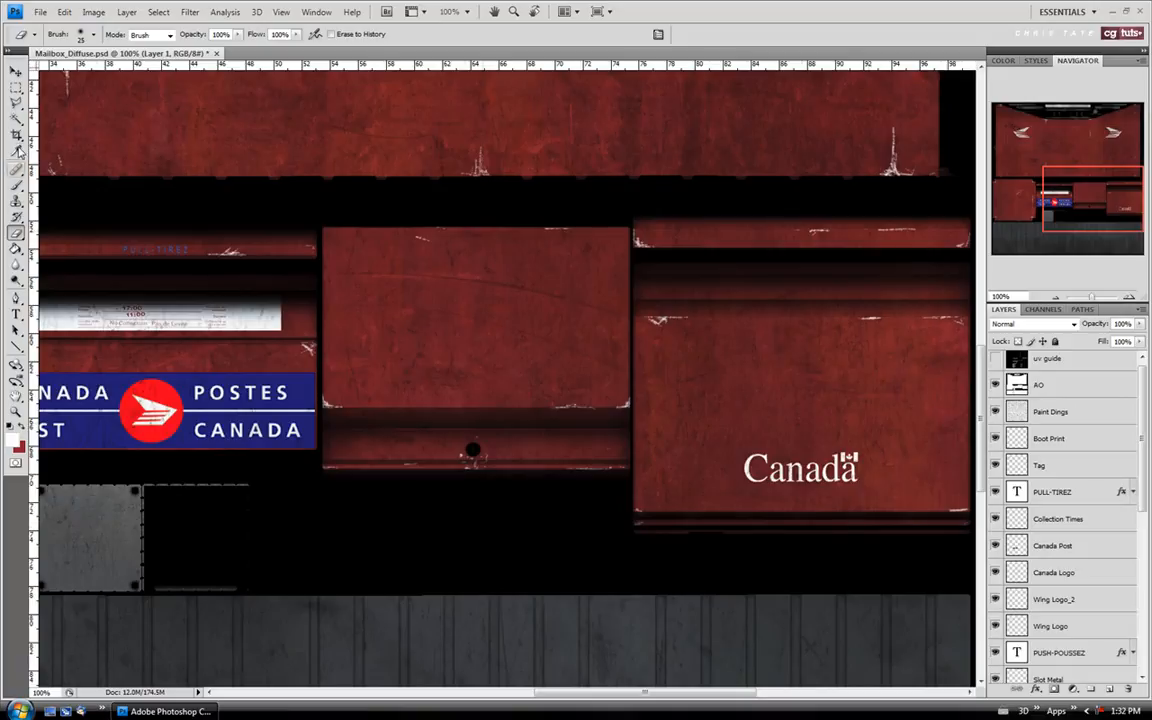
click(16, 186)
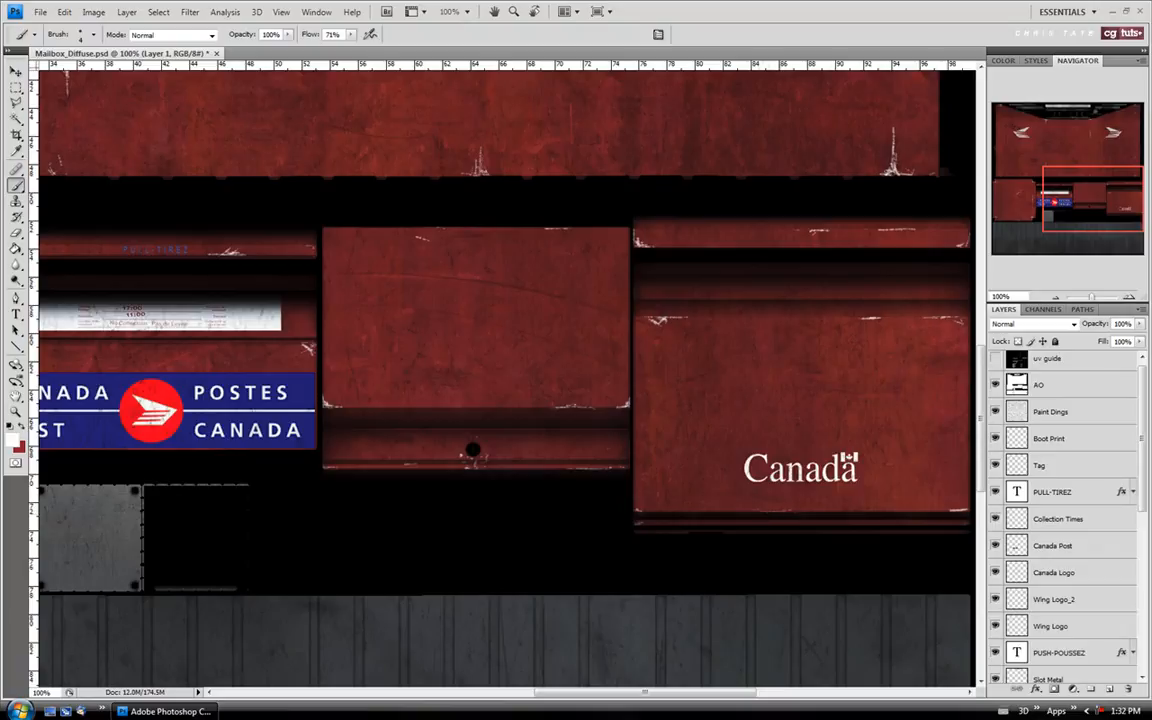
drag(766, 512, 794, 502)
Fit the whole texture in view and save Mailbox_Diffuse.psd
drag(1128, 216, 1032, 145)
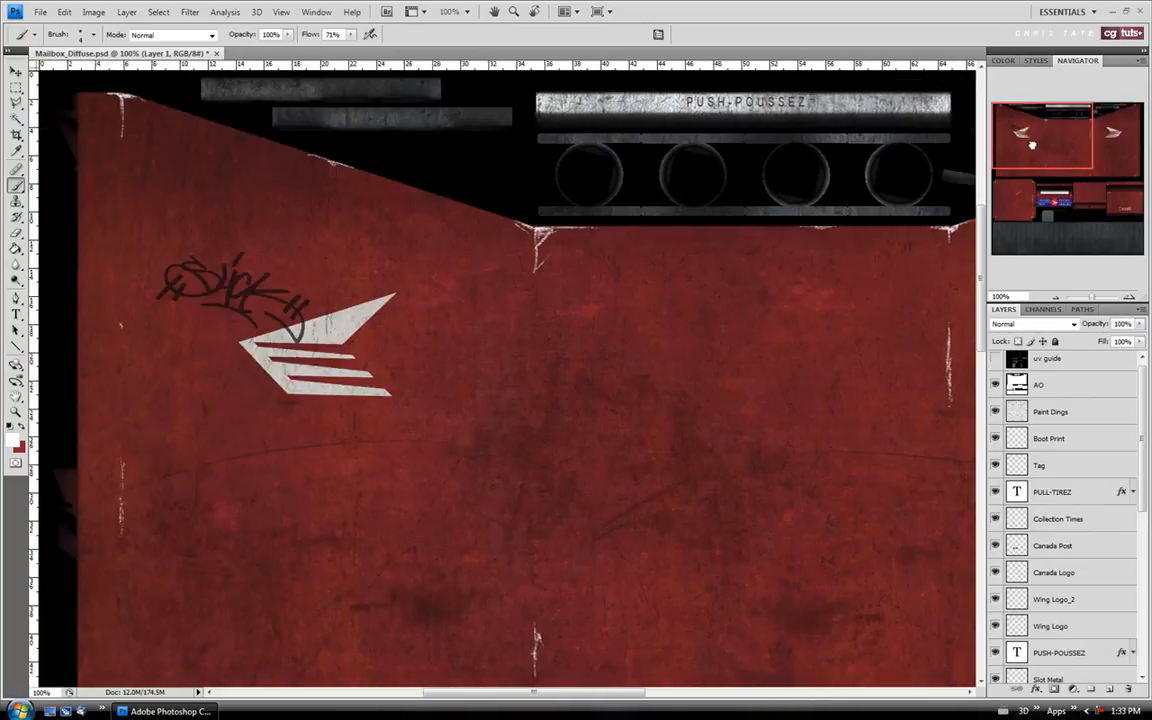
key(z)
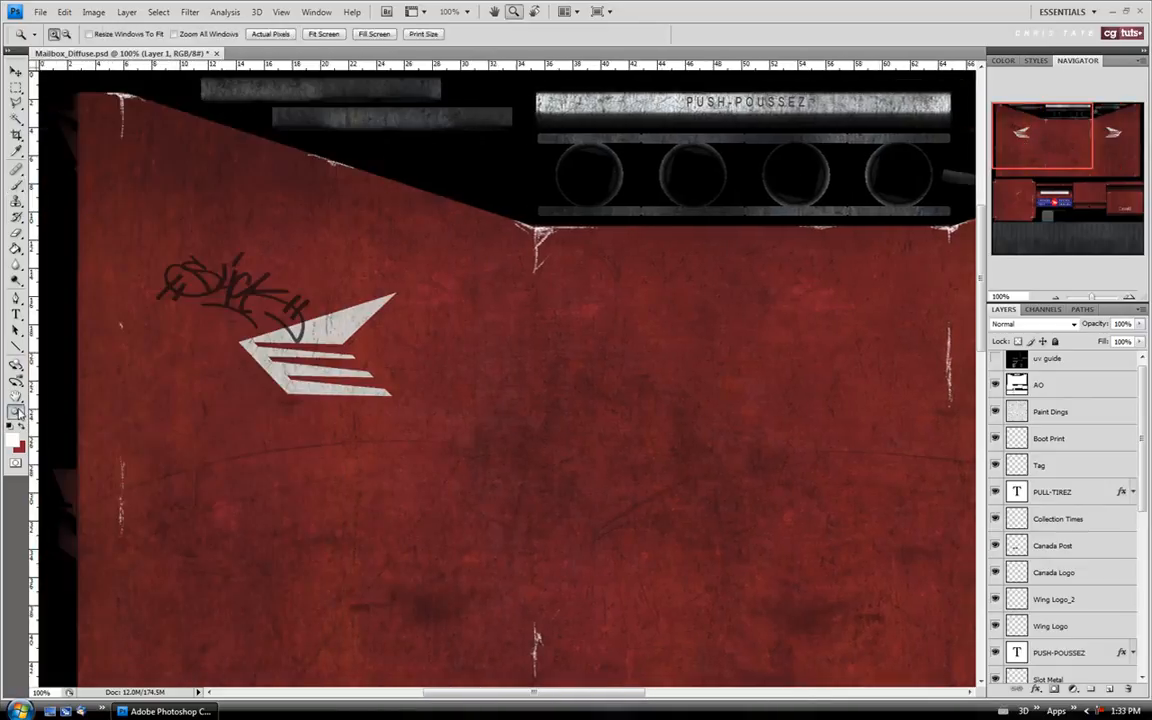
click(322, 34)
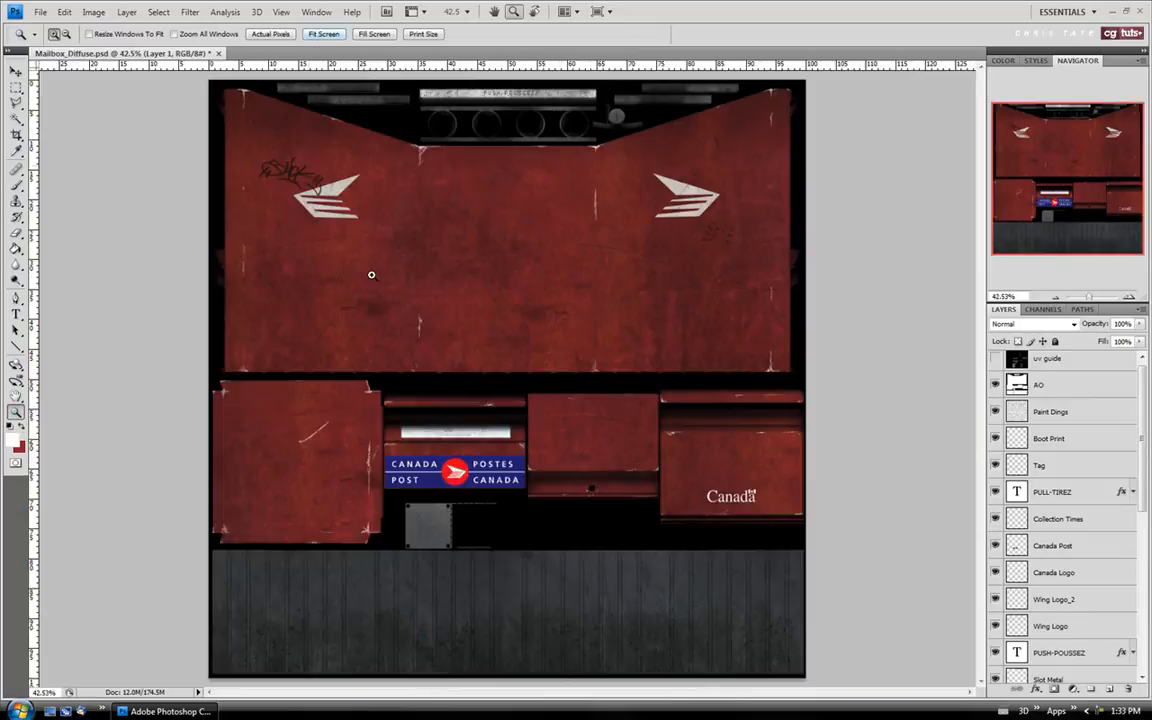
click(40, 11)
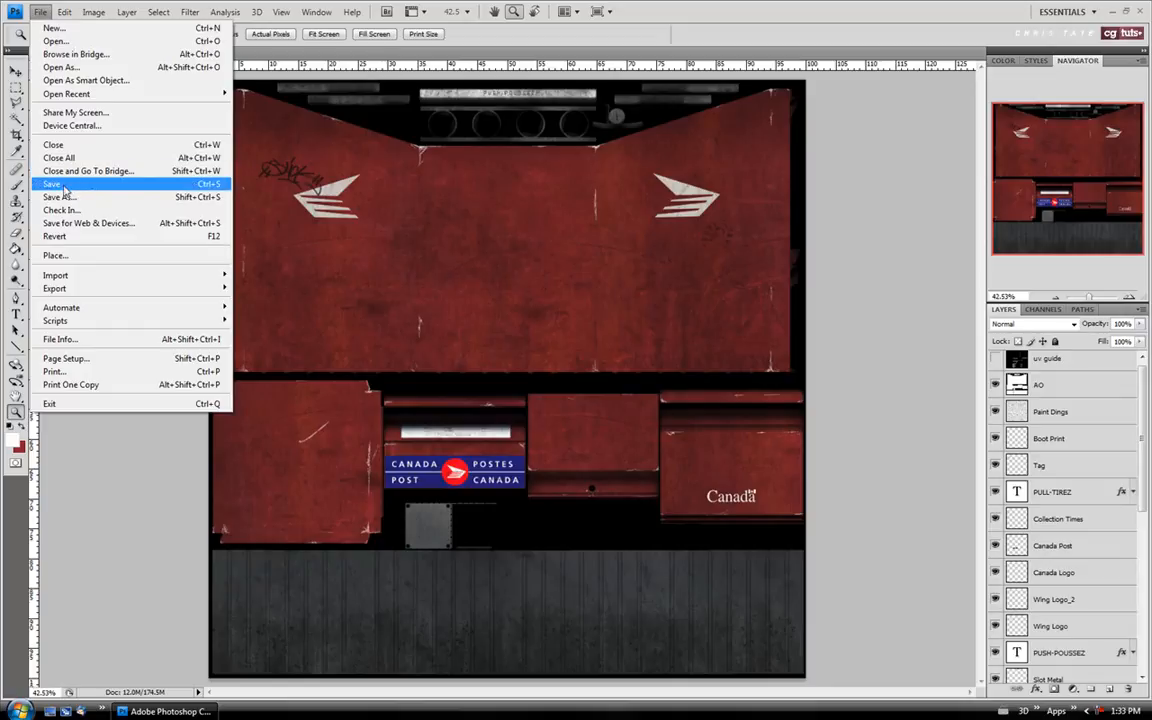
click(66, 185)
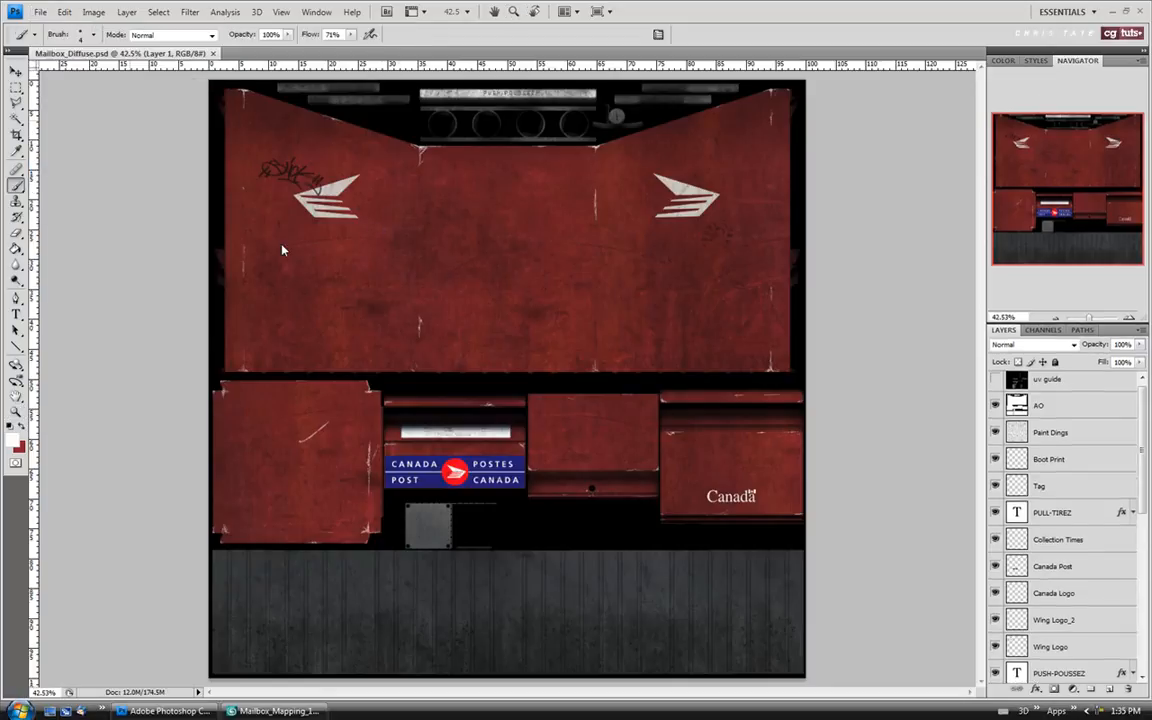
Switch to 3ds Max and examine the painted wear on the mailbox model's front, sides, back and lid corners
key(alt+Tab)
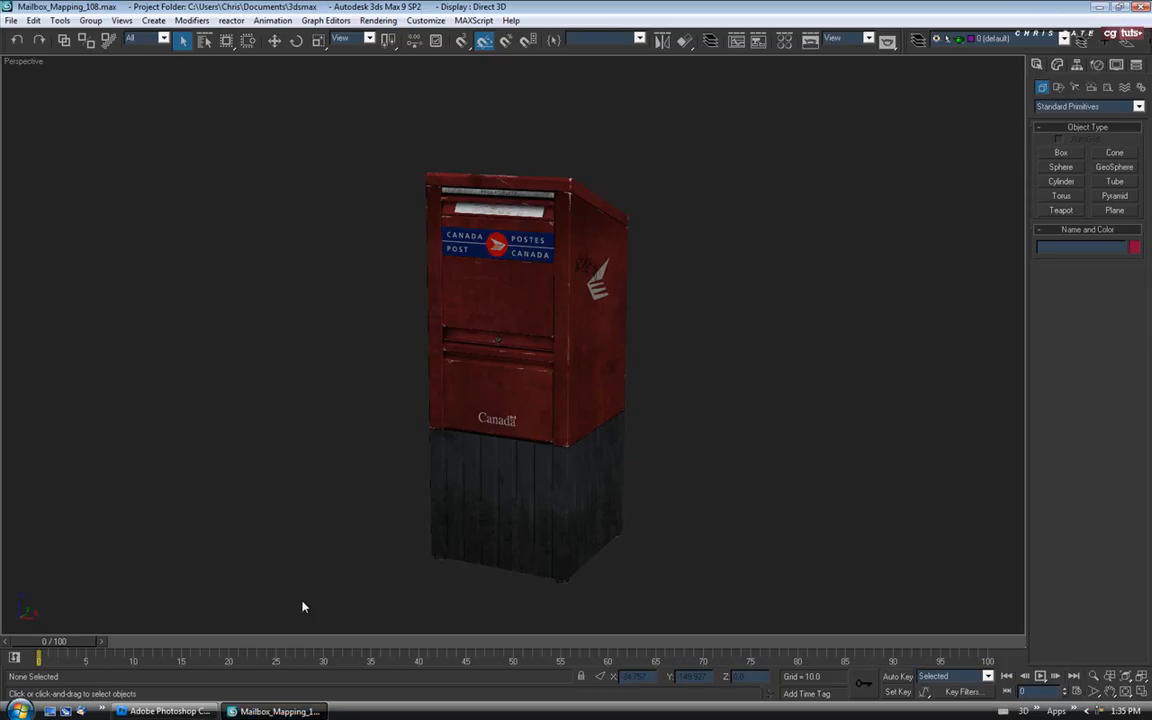
drag(501, 358, 338, 362)
scroll(501, 347, up, 6)
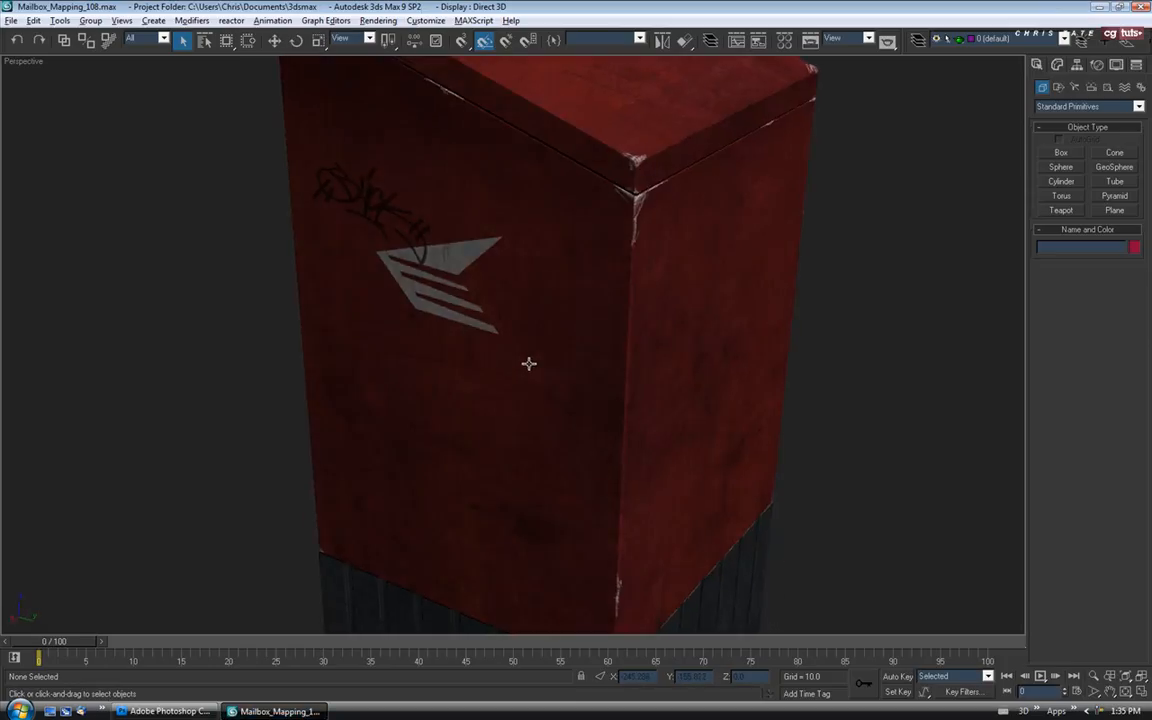
drag(529, 363, 676, 352)
scroll(550, 389, down, 4)
drag(550, 389, 501, 419)
drag(525, 363, 507, 316)
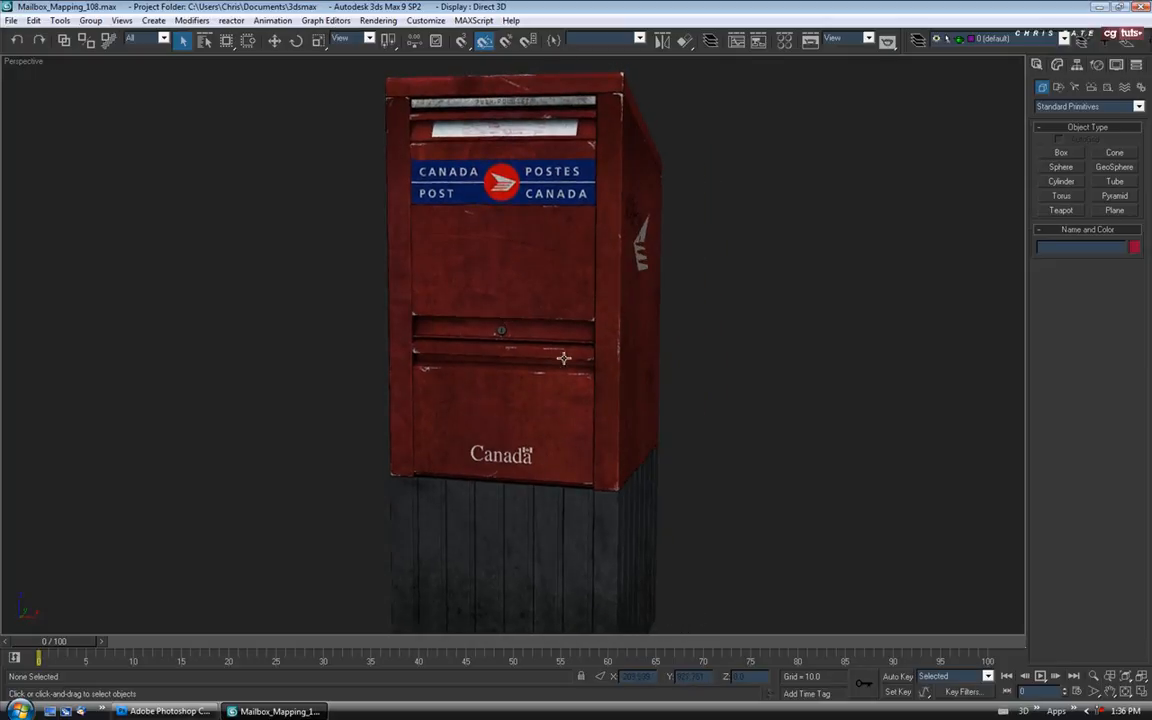
drag(553, 398, 385, 418)
scroll(453, 285, up, 5)
drag(453, 285, 491, 342)
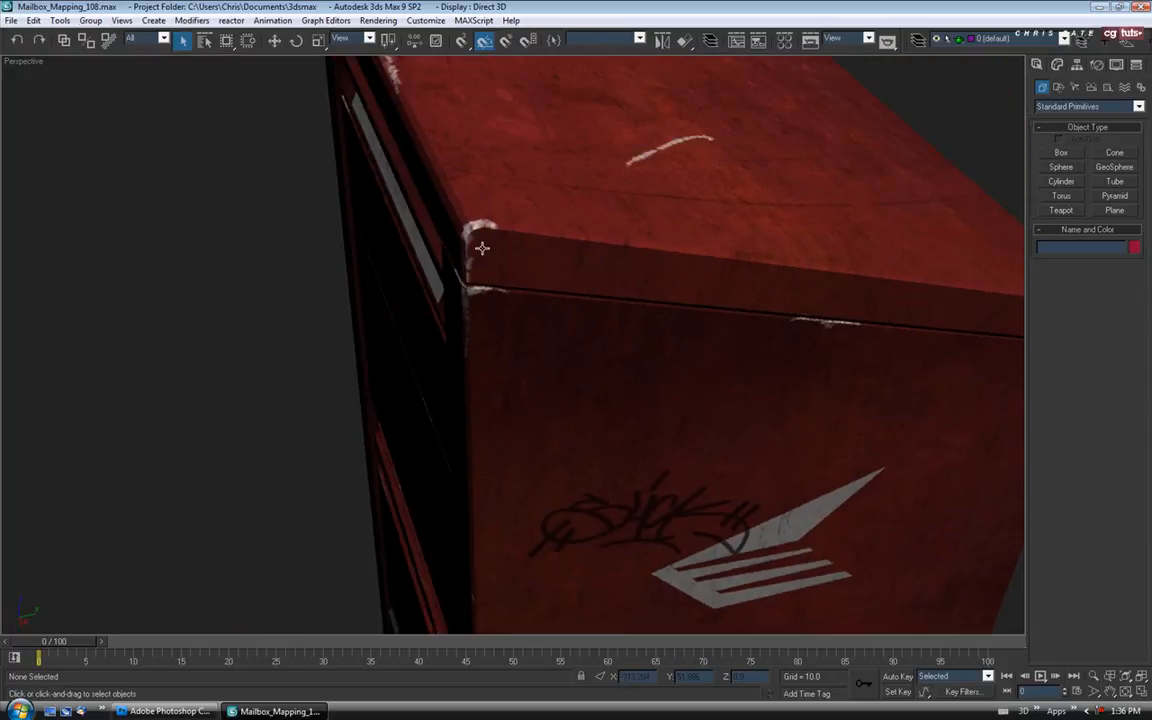
drag(481, 230, 374, 280)
scroll(660, 309, down, 5)
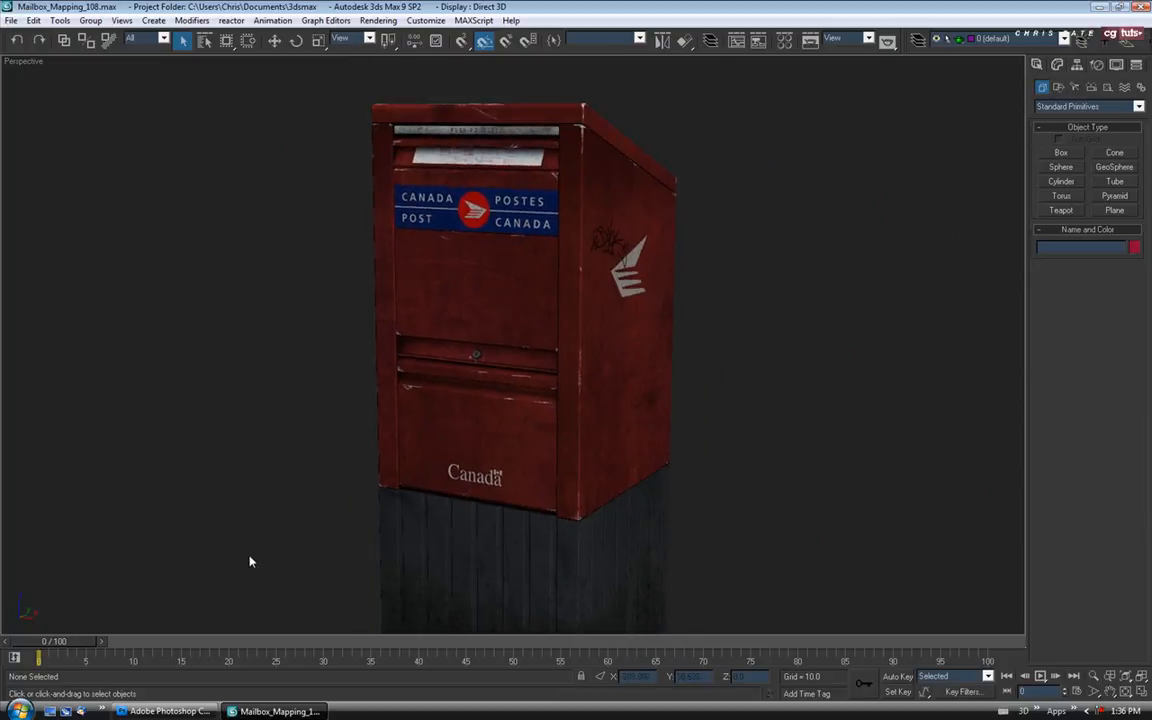
Switch to Photoshop, erase the upper part and slanted branch of the square panel's right fold-line scratch, and show the UV guide
click(175, 711)
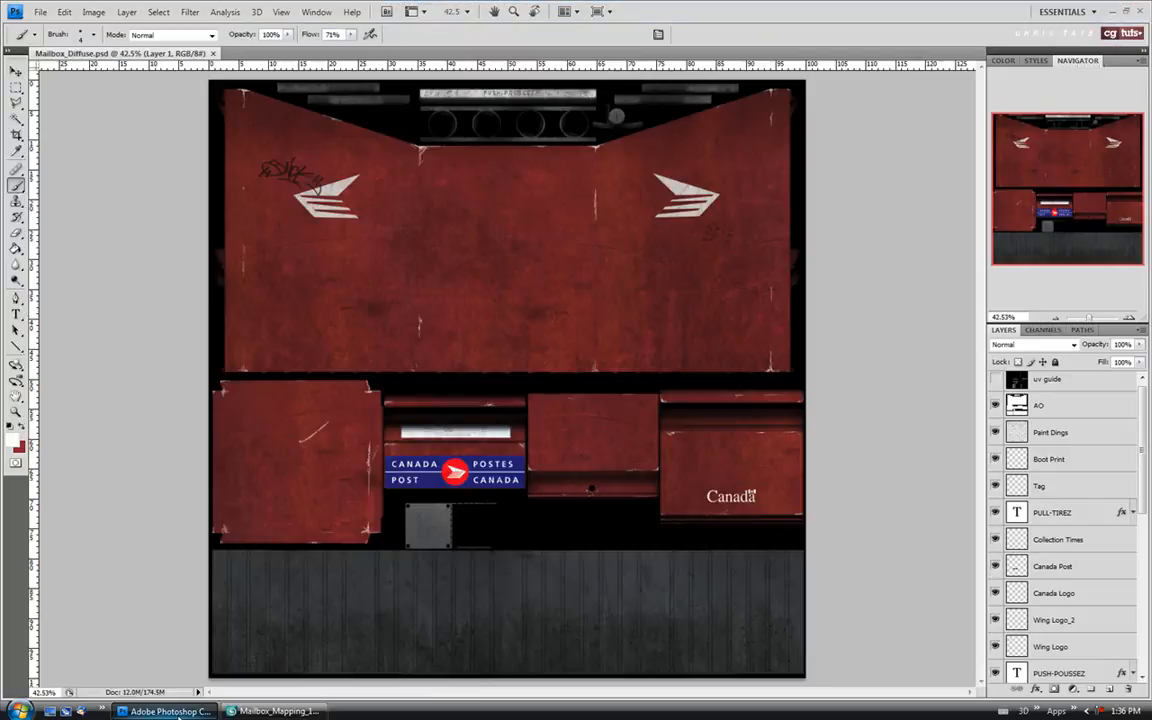
key(z)
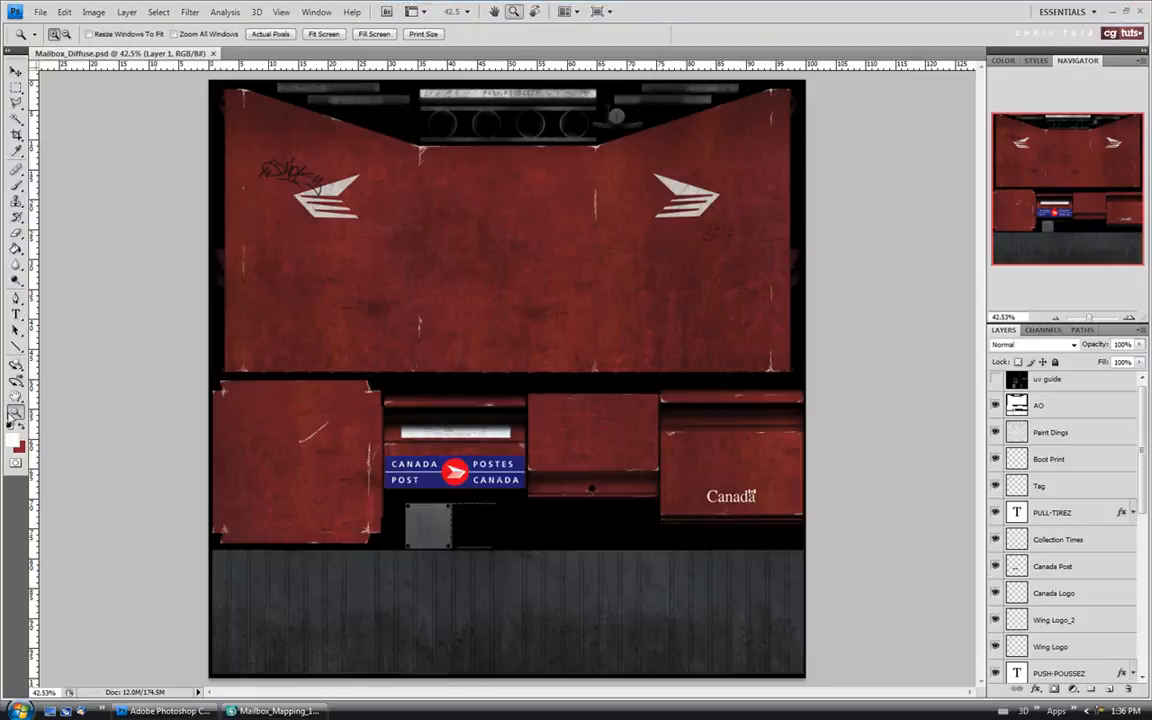
drag(287, 415, 257, 393)
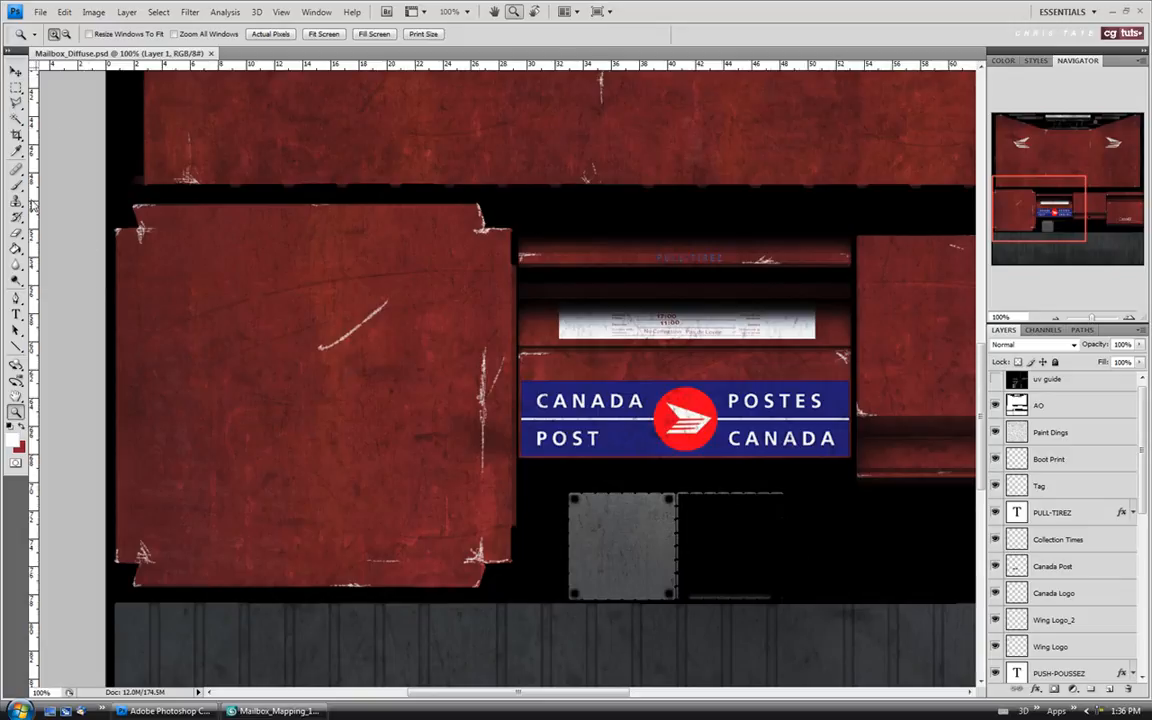
click(16, 231)
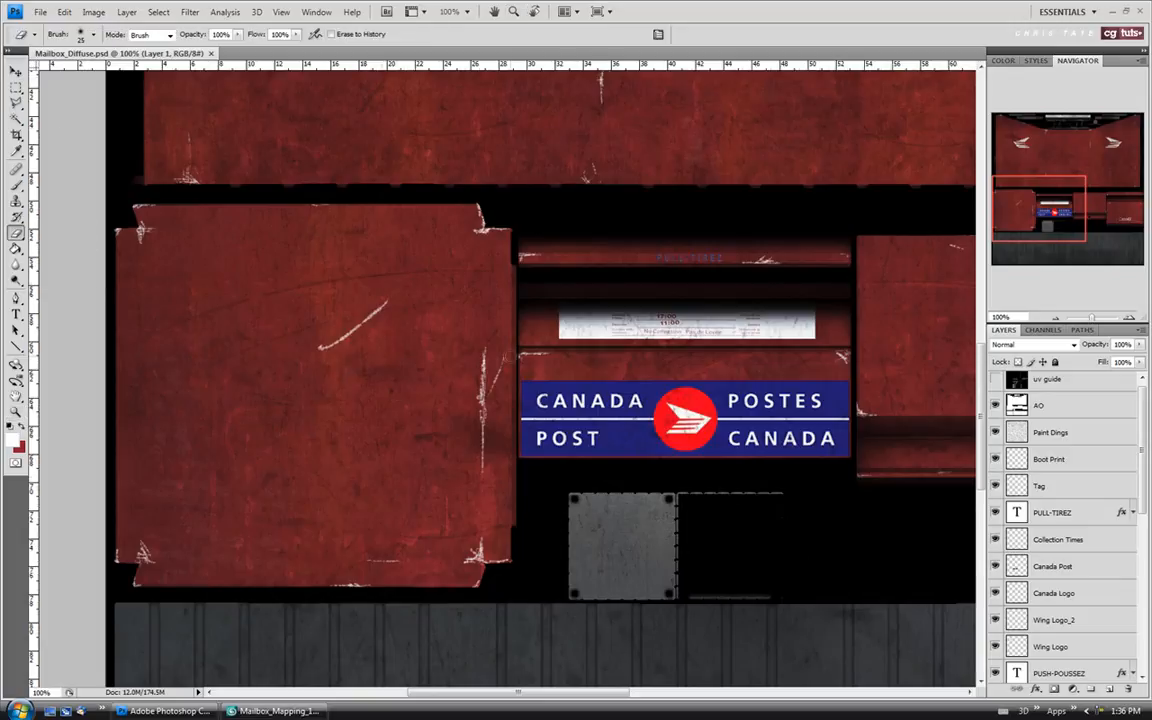
click(485, 340)
click(995, 379)
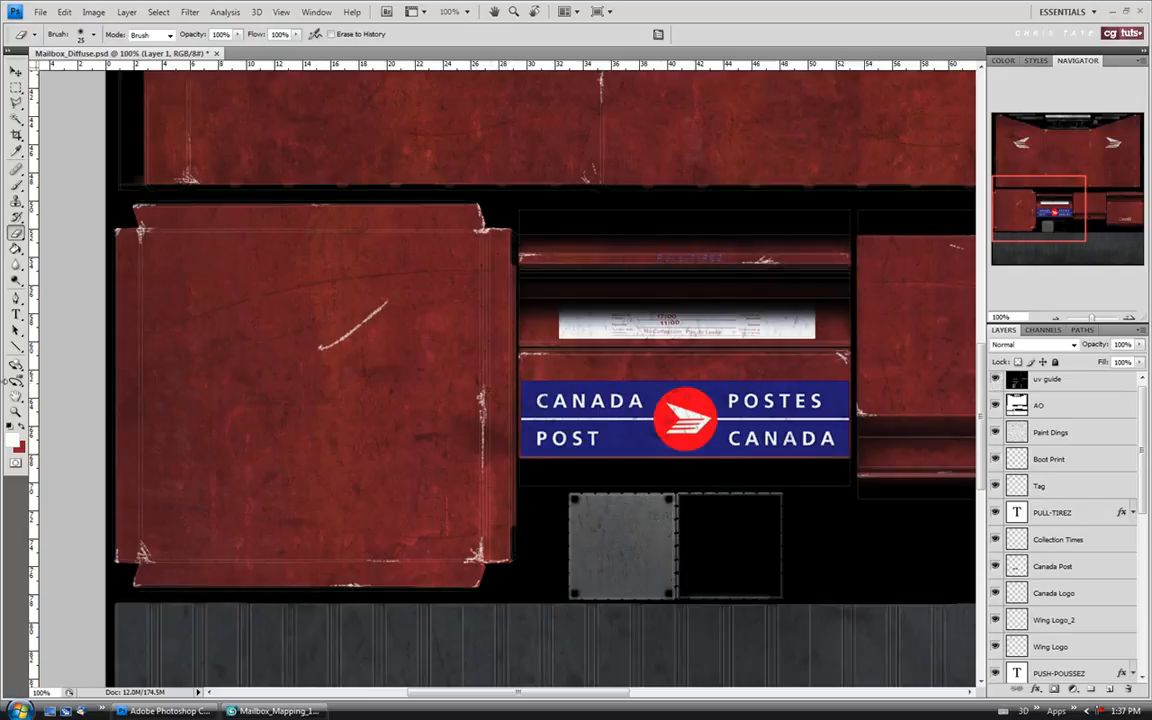
Thin out the remaining scratches along the square panel's right fold line and erase the diagonal scratch across its middle
click(16, 410)
click(495, 415)
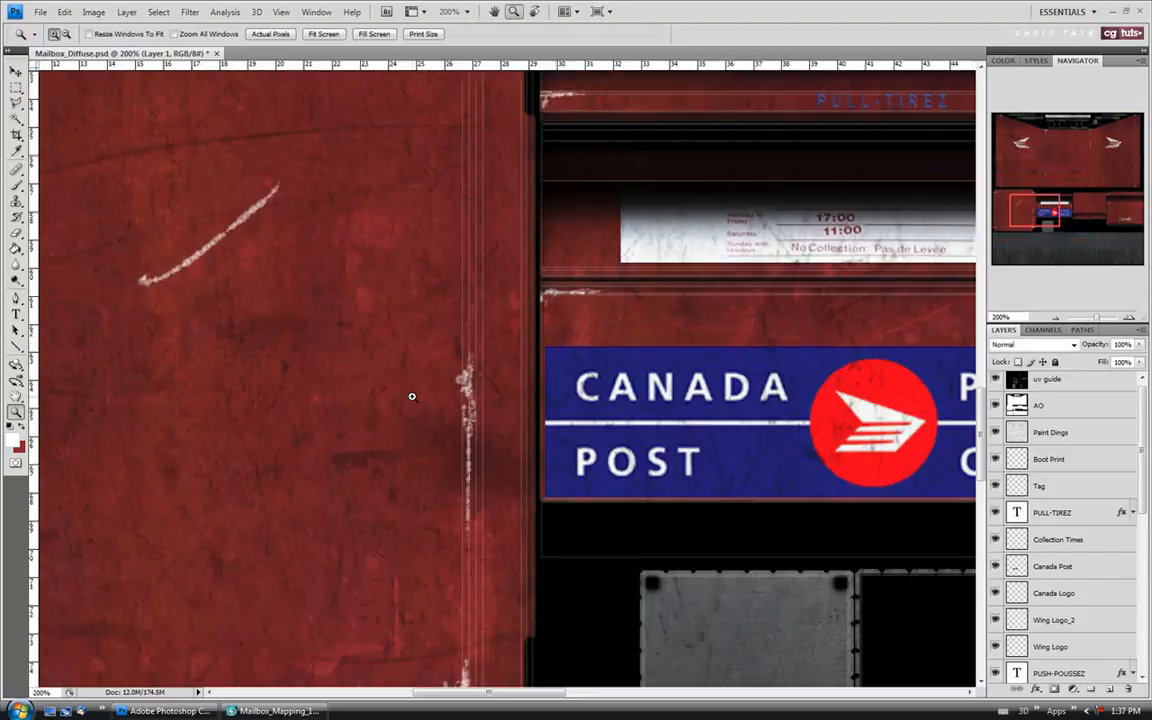
click(16, 232)
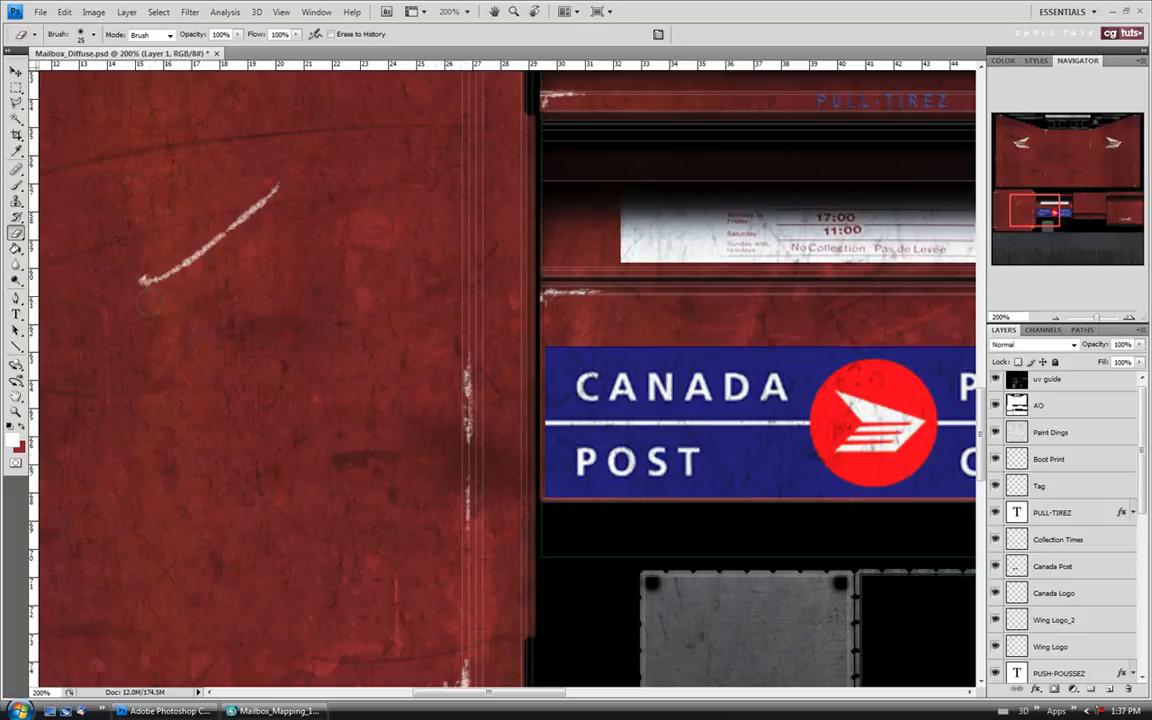
mouse_move(143, 278)
mouse_down()
mouse_move(150, 252)
mouse_move(242, 214)
mouse_up()
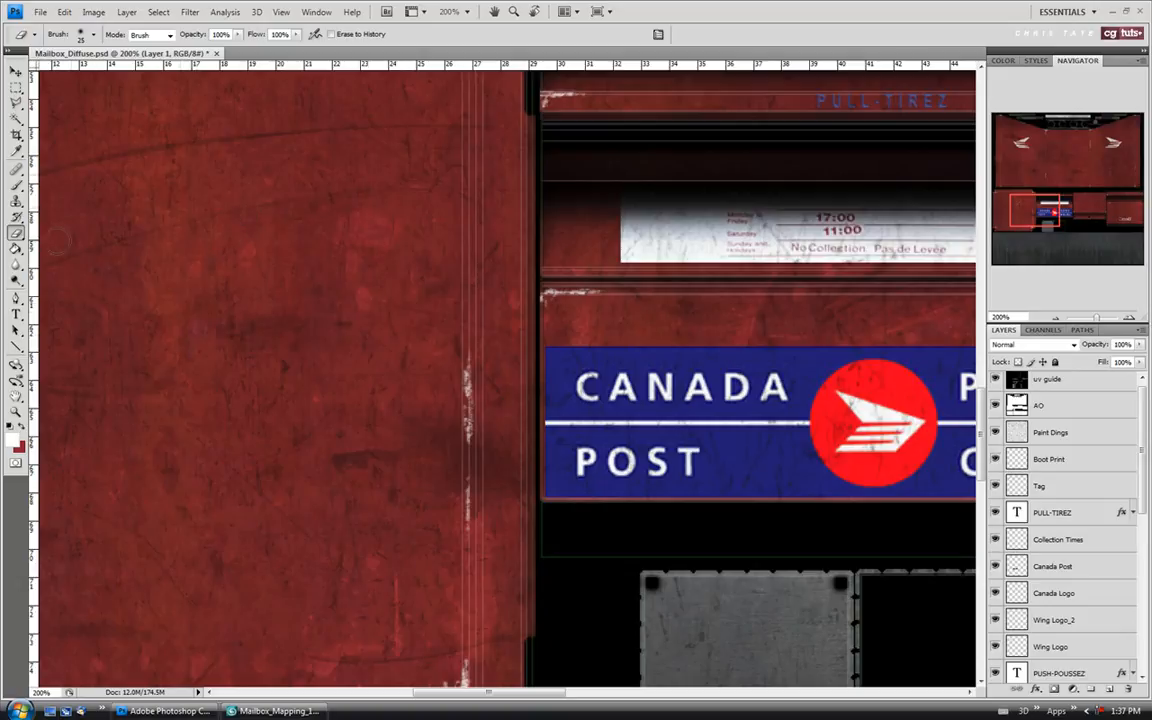
Brush extra near-white chips into the notch at the square red panel's upper-right corner
click(16, 411)
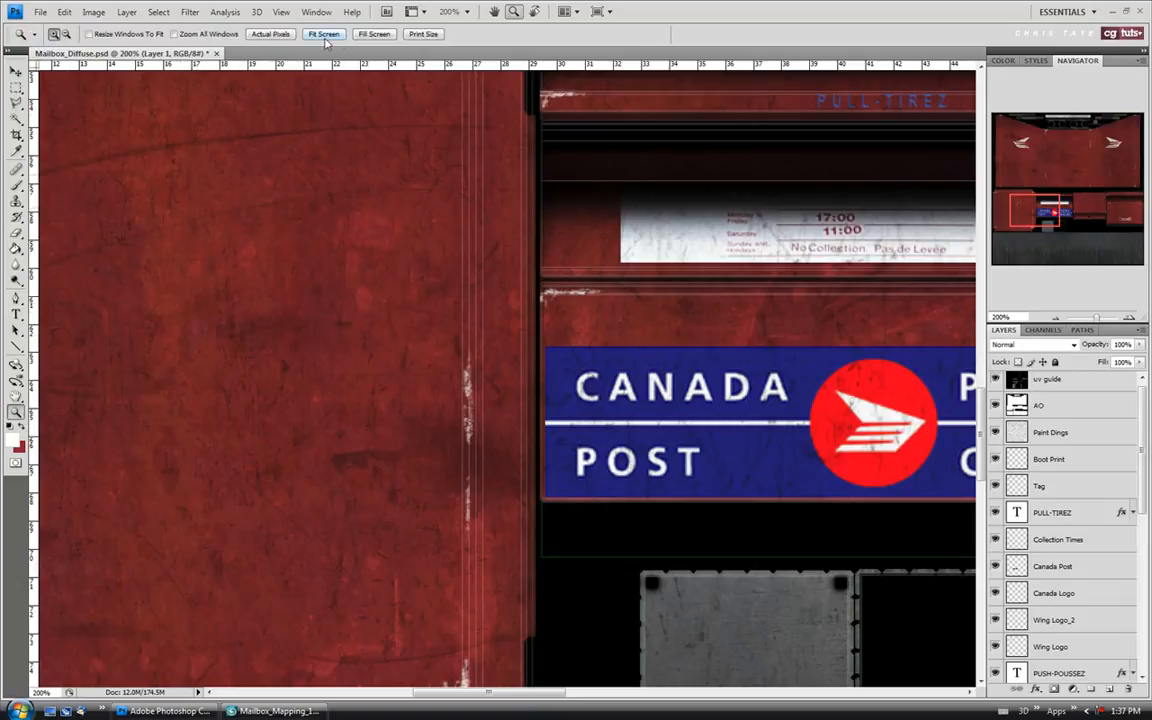
click(323, 33)
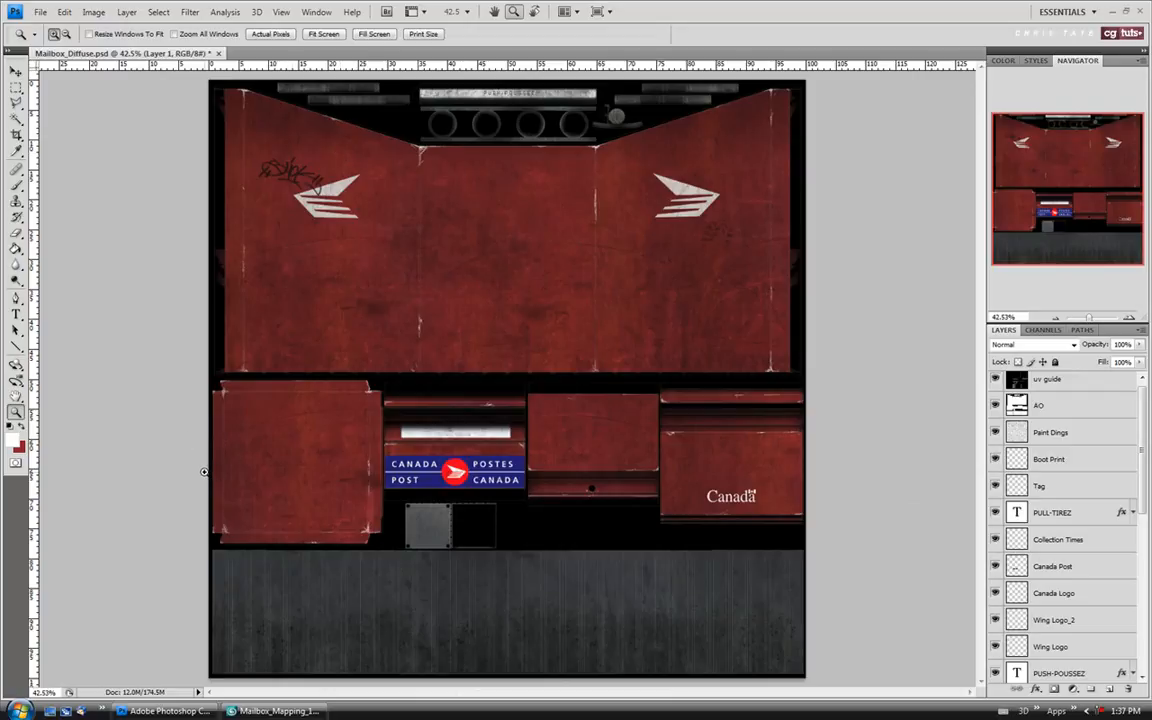
click(184, 428)
click(153, 494)
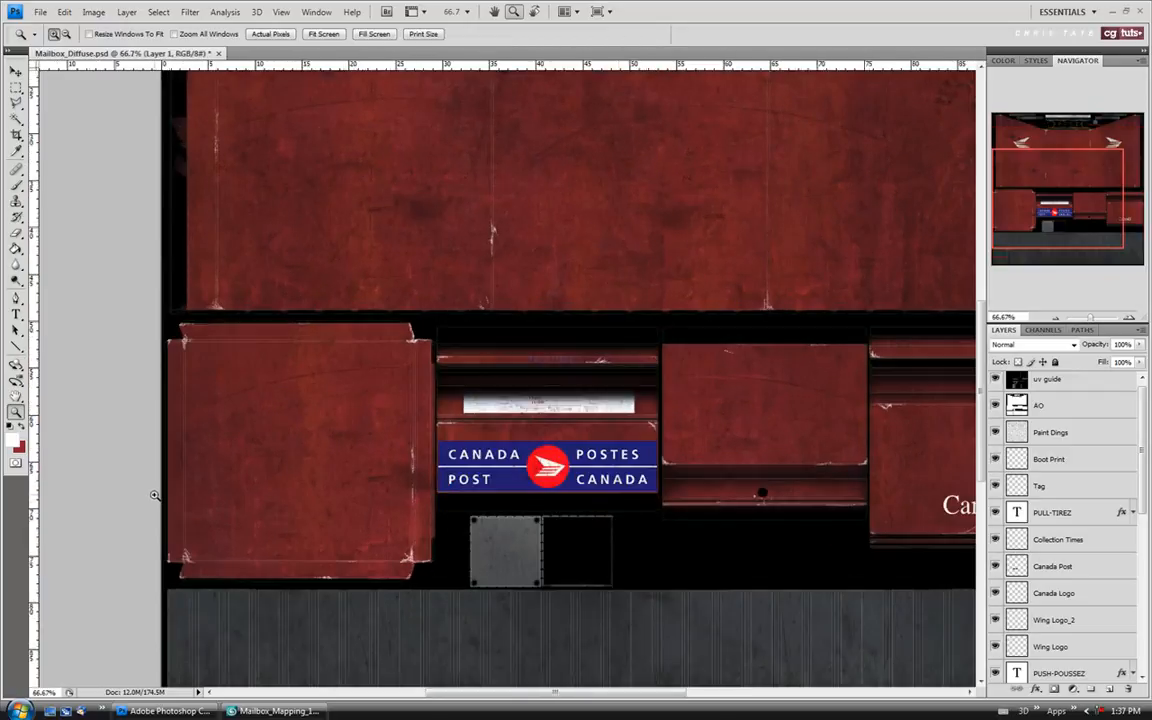
click(420, 340)
click(424, 338)
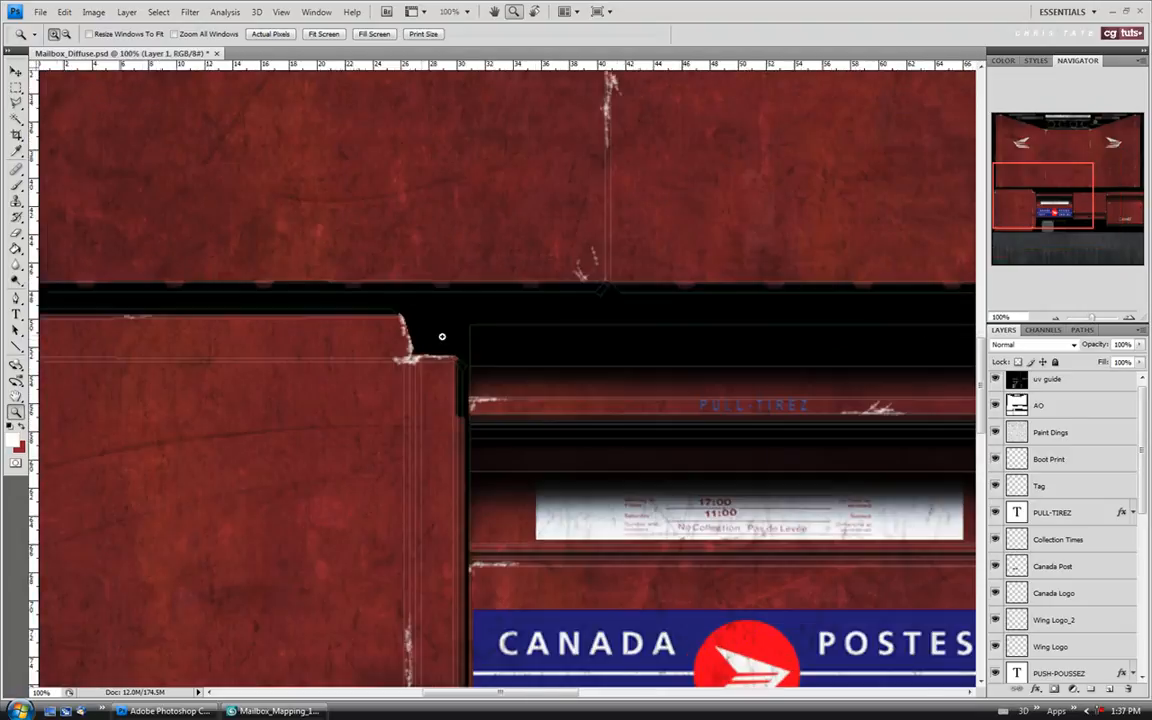
click(427, 334)
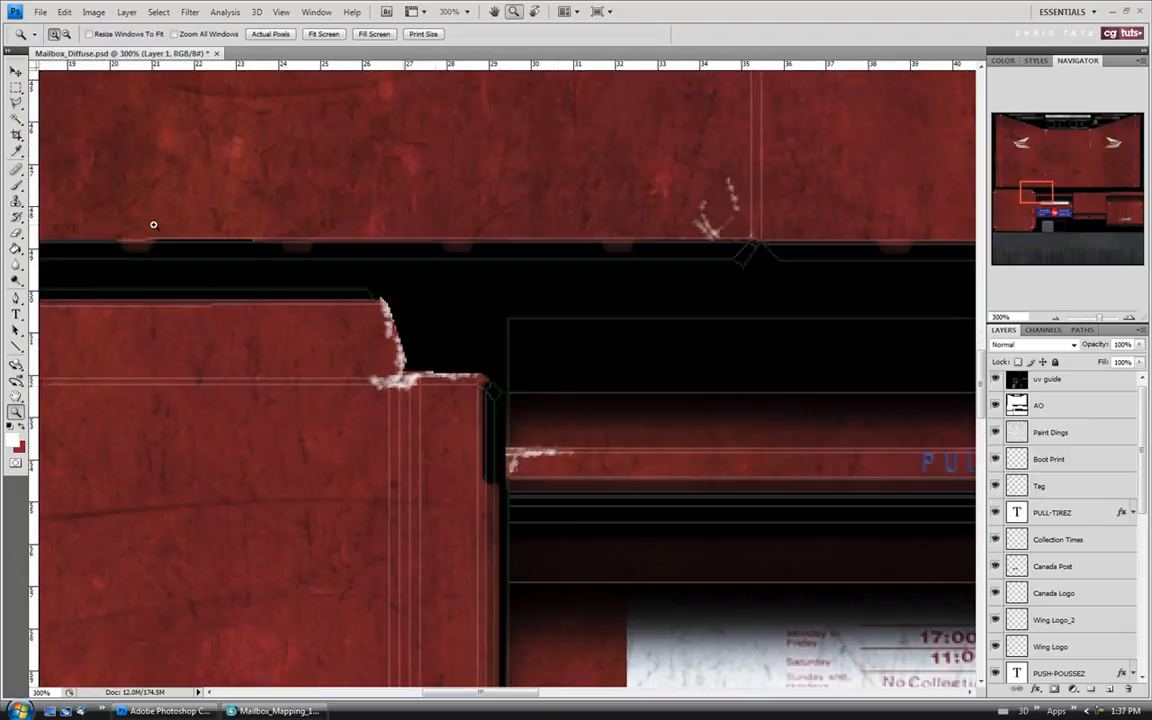
click(16, 187)
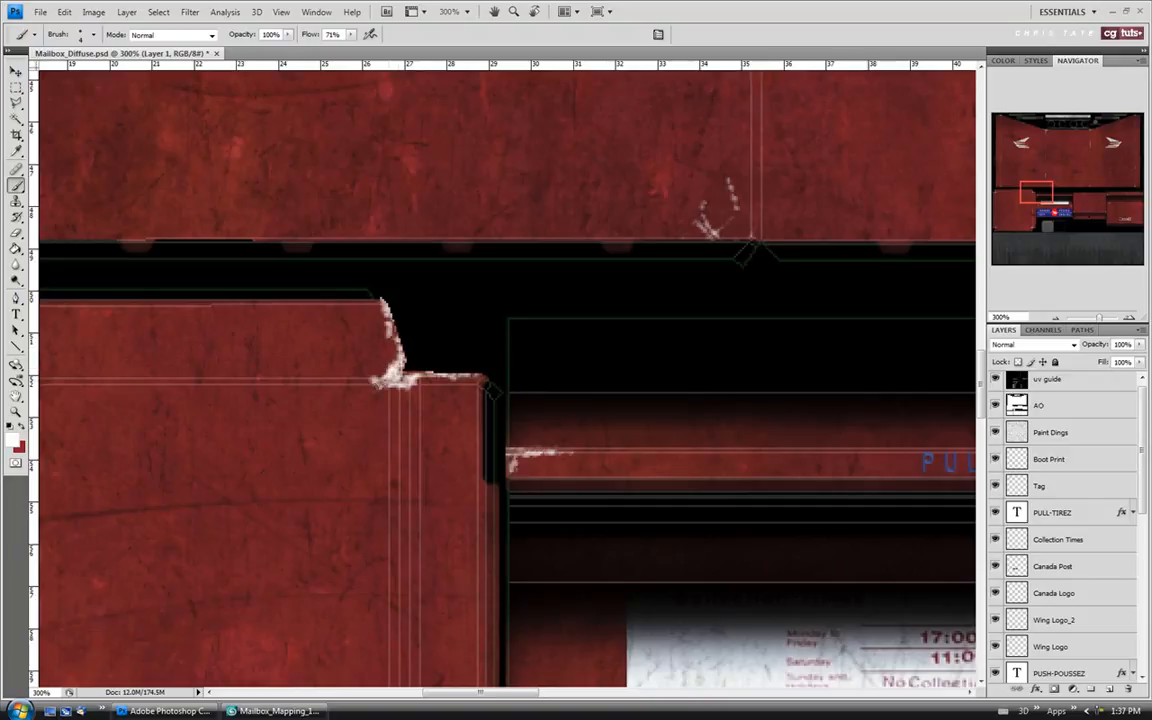
Erase the stray diagonal scratches at the upper-left corner of the large red panel's middle section, keeping the chips along the seam
key(z)
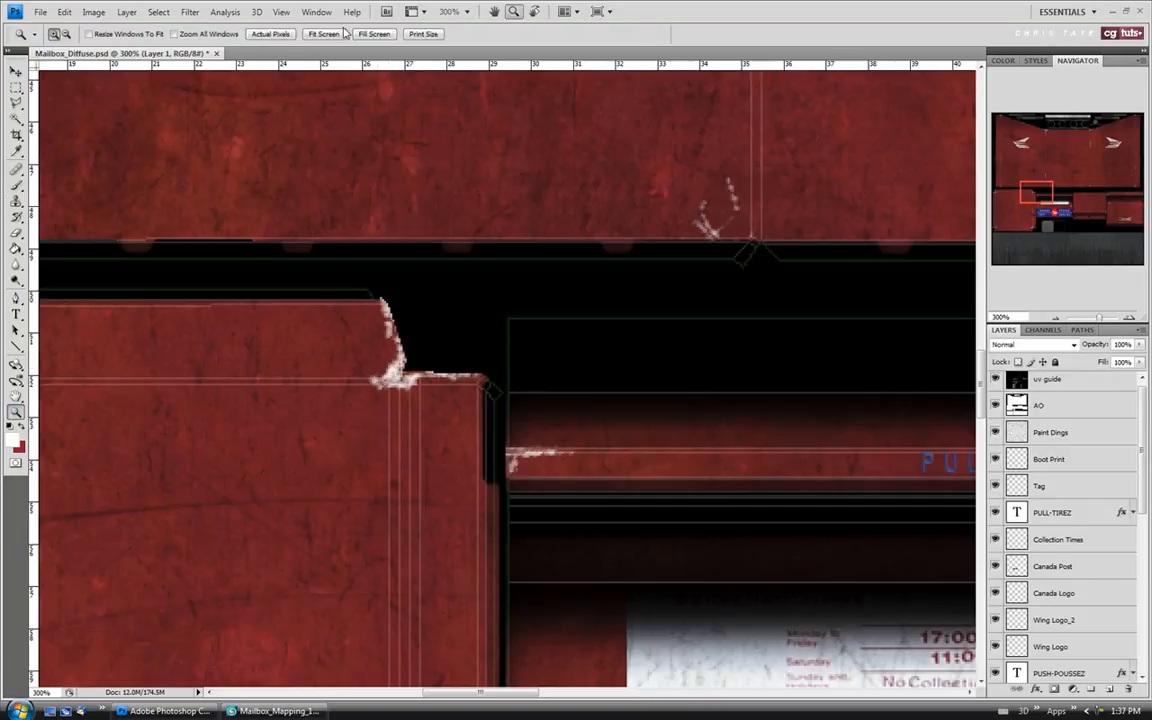
click(338, 37)
click(447, 360)
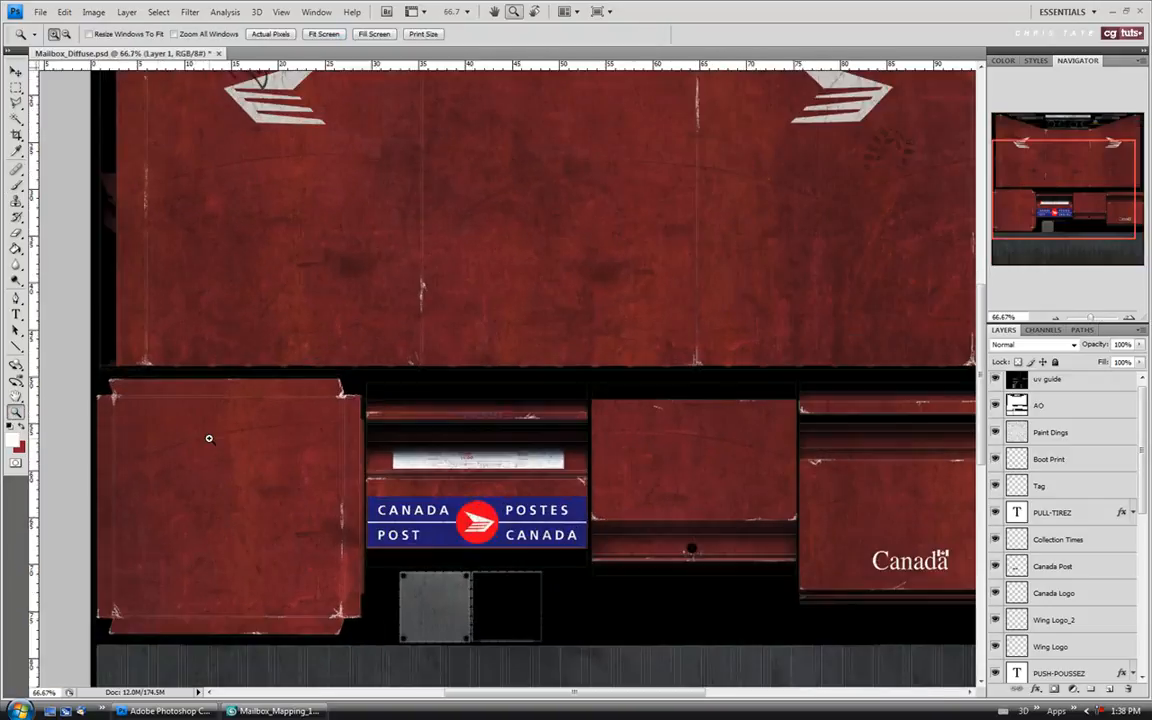
click(291, 367)
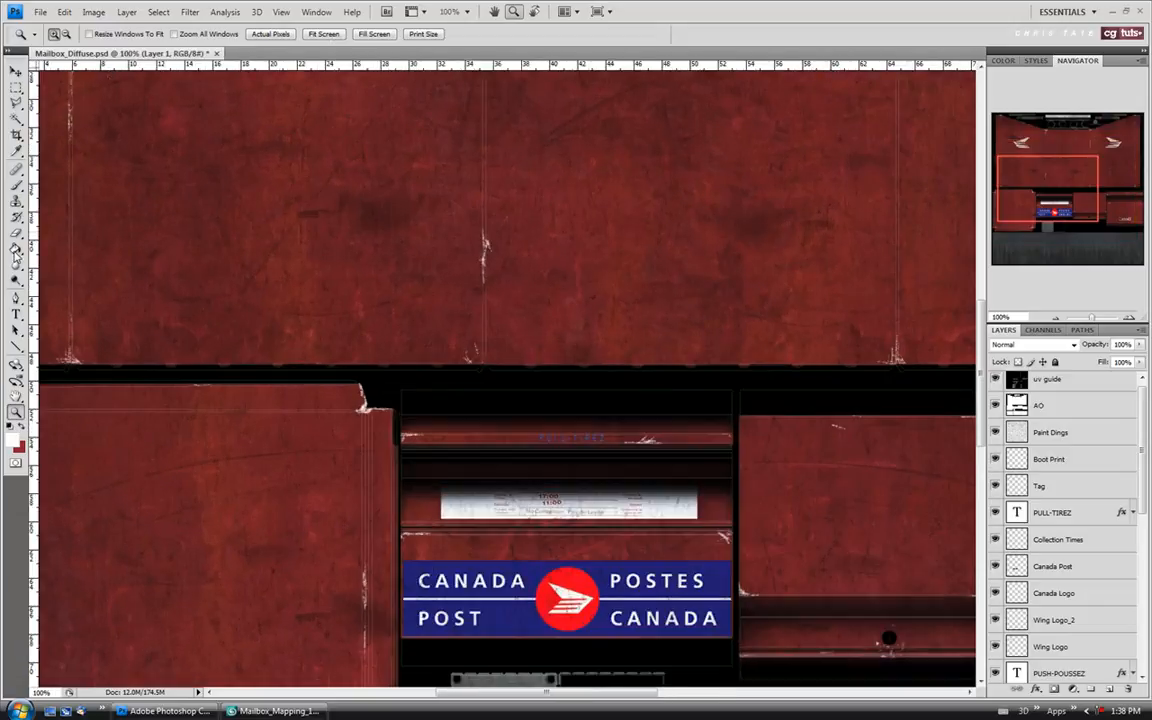
click(16, 185)
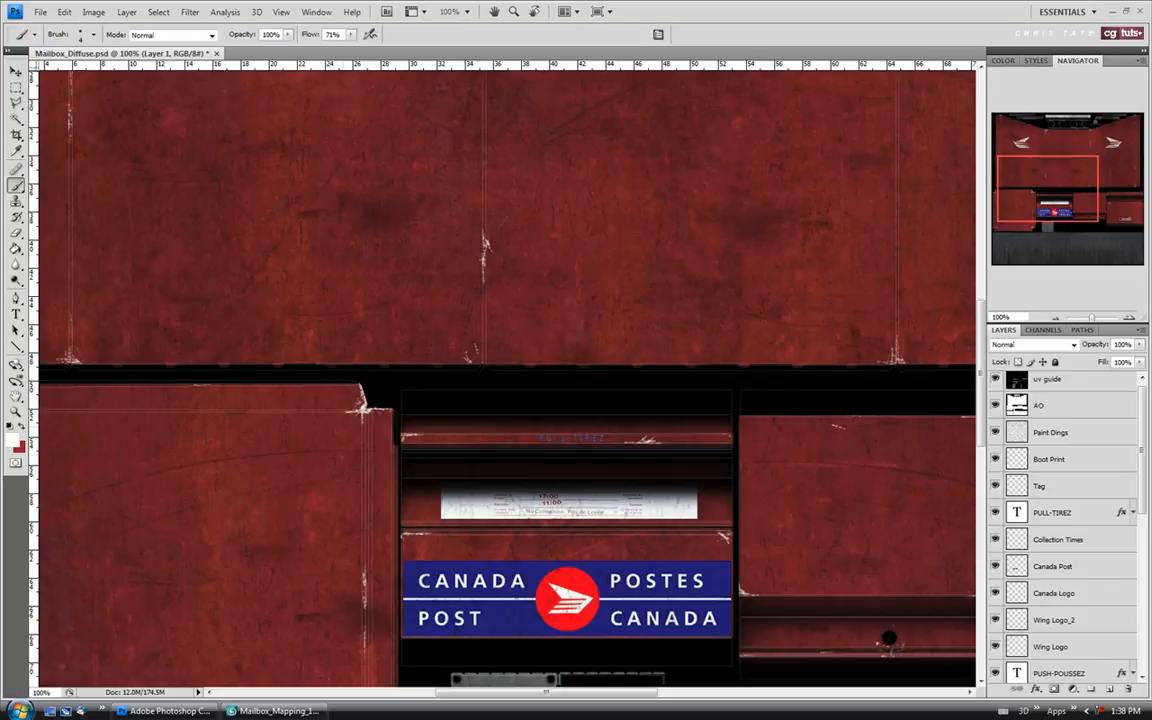
drag(981, 436, 993, 322)
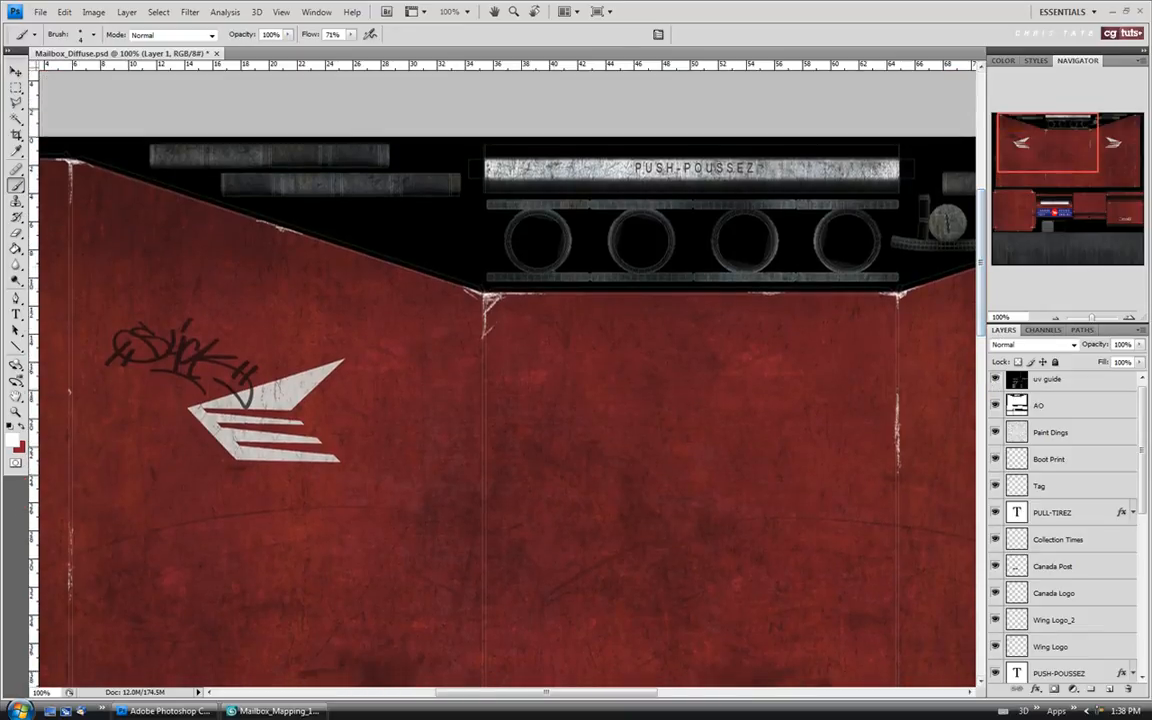
click(16, 231)
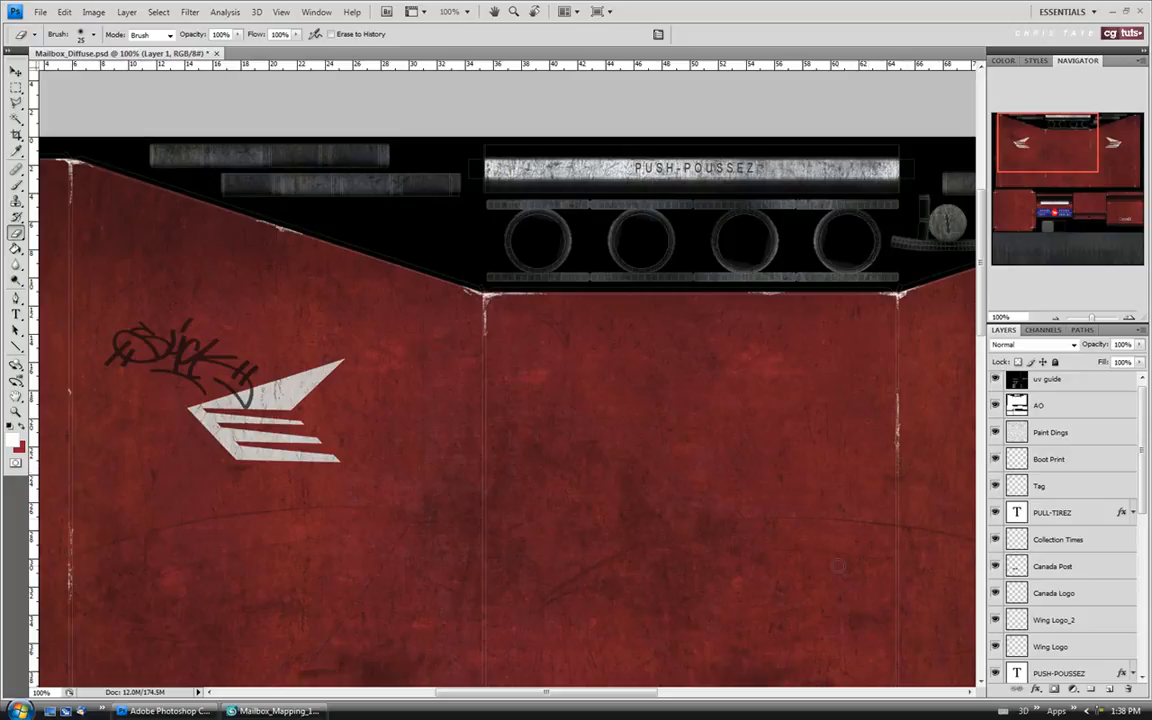
Hide the UV guide and save the mailbox diffuse texture
drag(578, 697, 658, 697)
click(995, 380)
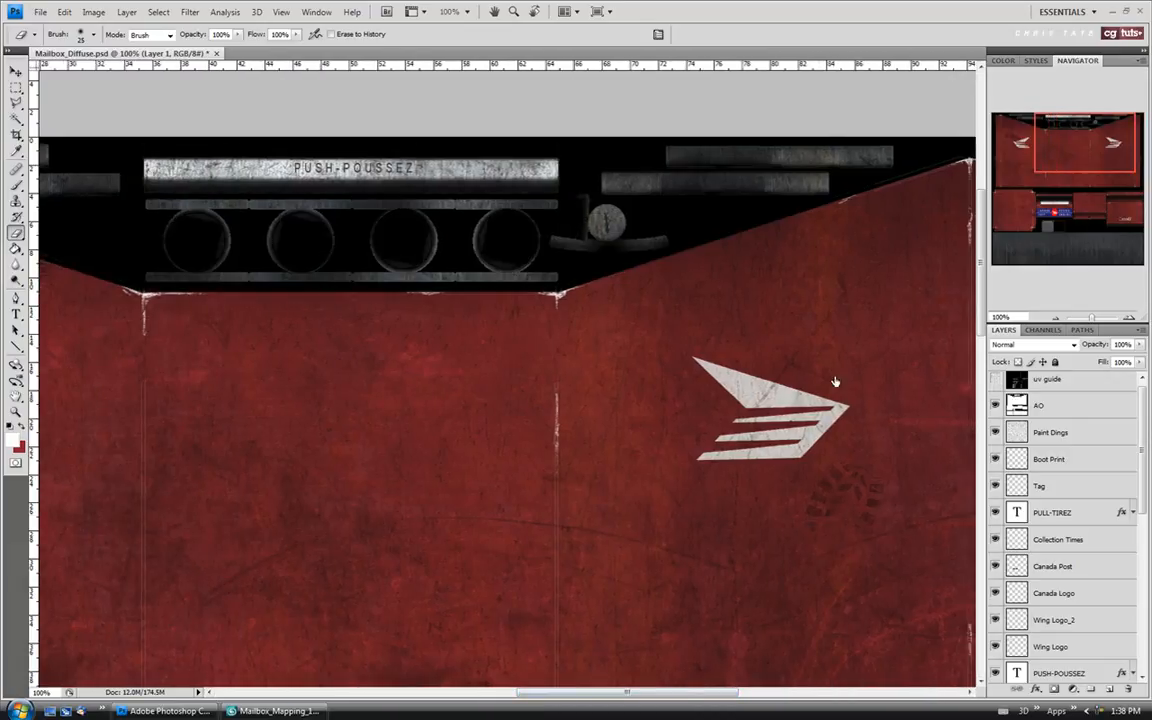
click(42, 13)
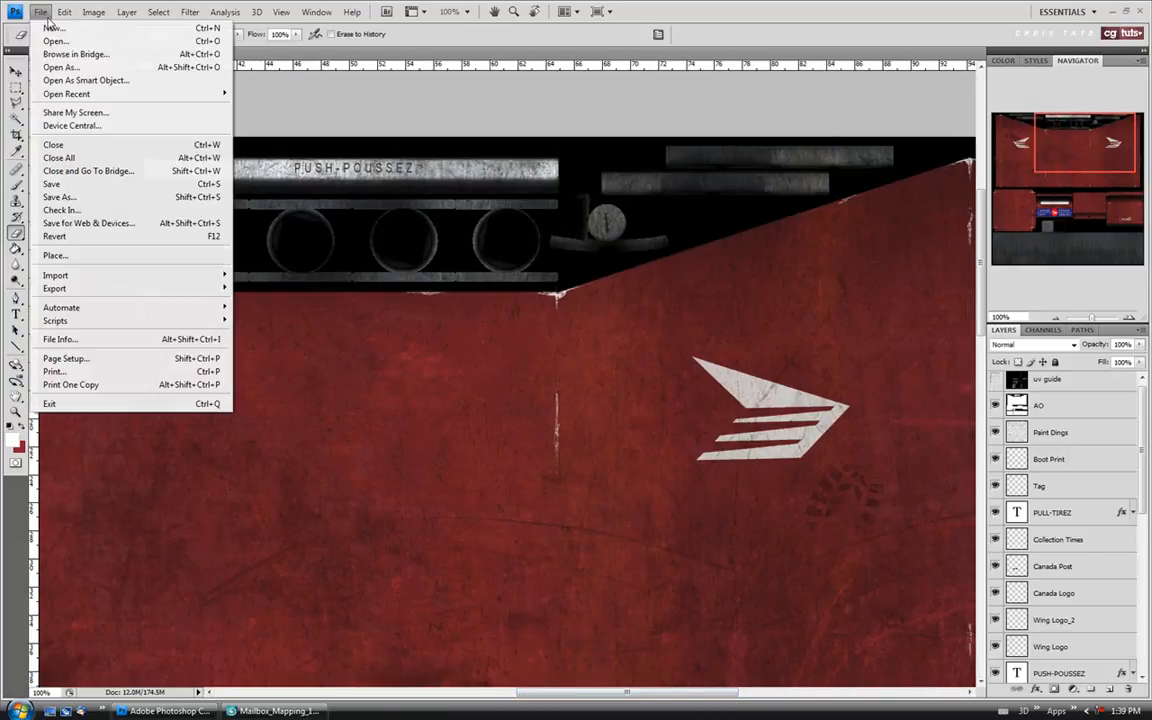
click(70, 197)
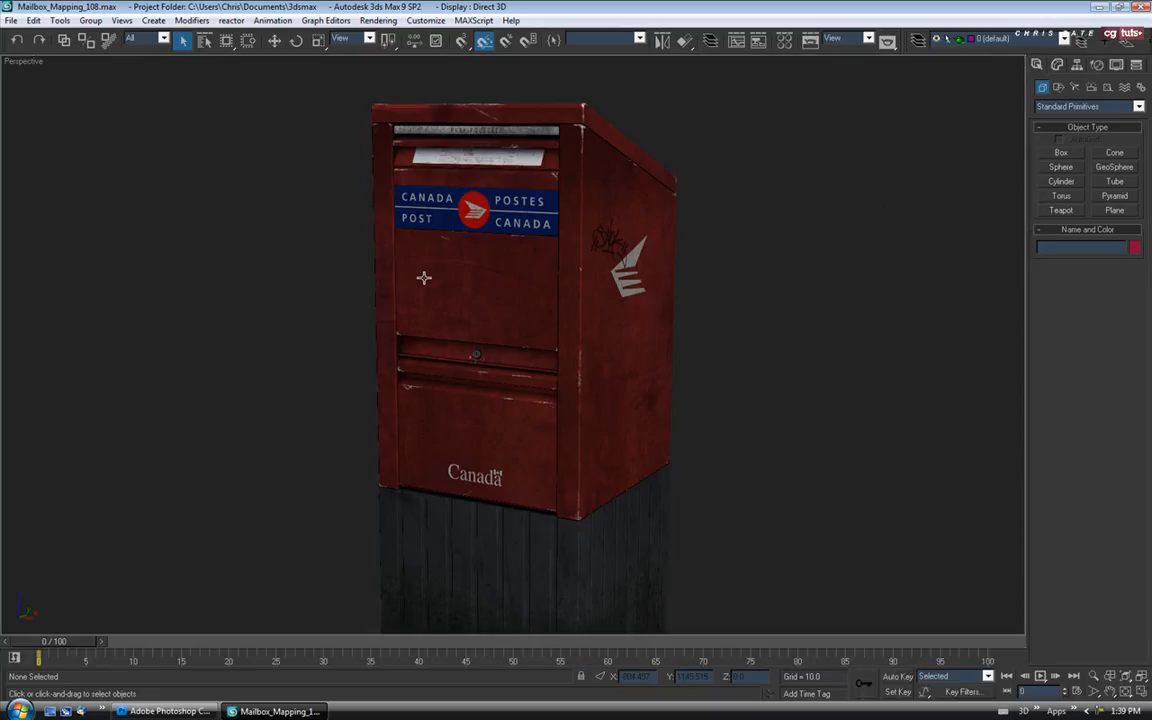
Switch to 3ds Max and examine the painted wear on the mailbox's front, lid corner and graffiti side
drag(370, 258, 718, 268)
scroll(347, 247, down, 5)
scroll(491, 304, up, 3)
drag(718, 268, 600, 284)
scroll(543, 385, up, 5)
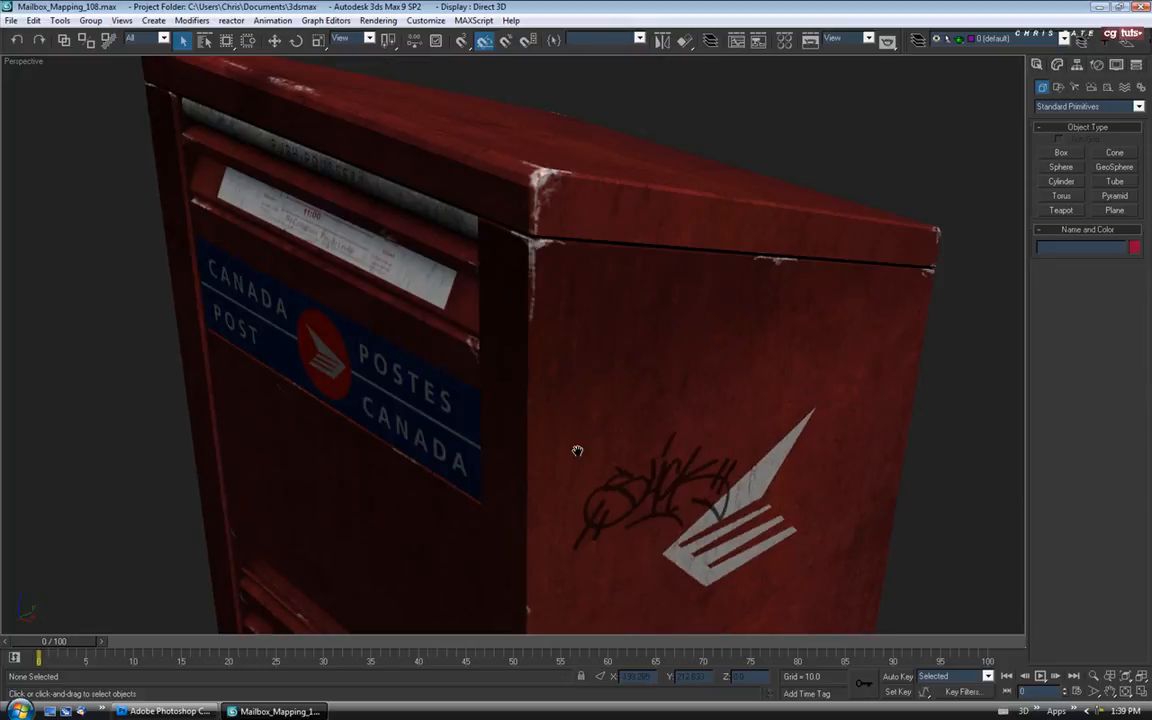
scroll(543, 385, down, 5)
drag(553, 329, 643, 326)
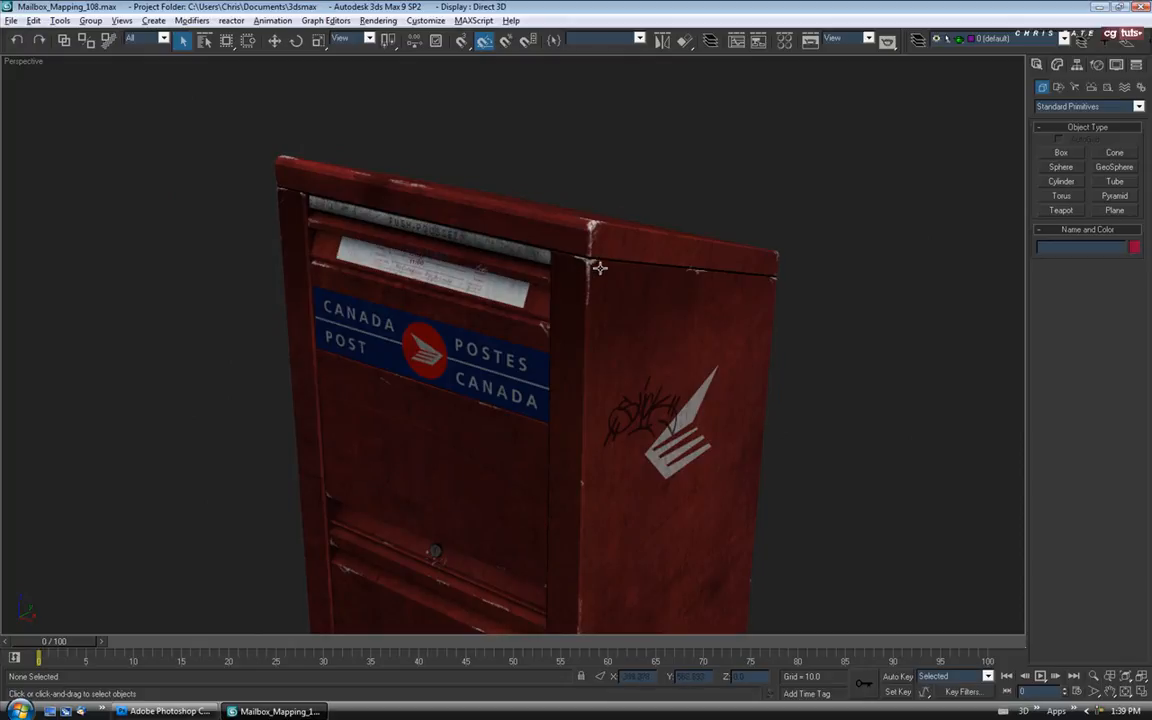
drag(533, 238, 560, 275)
drag(589, 329, 573, 199)
scroll(632, 329, down, 4)
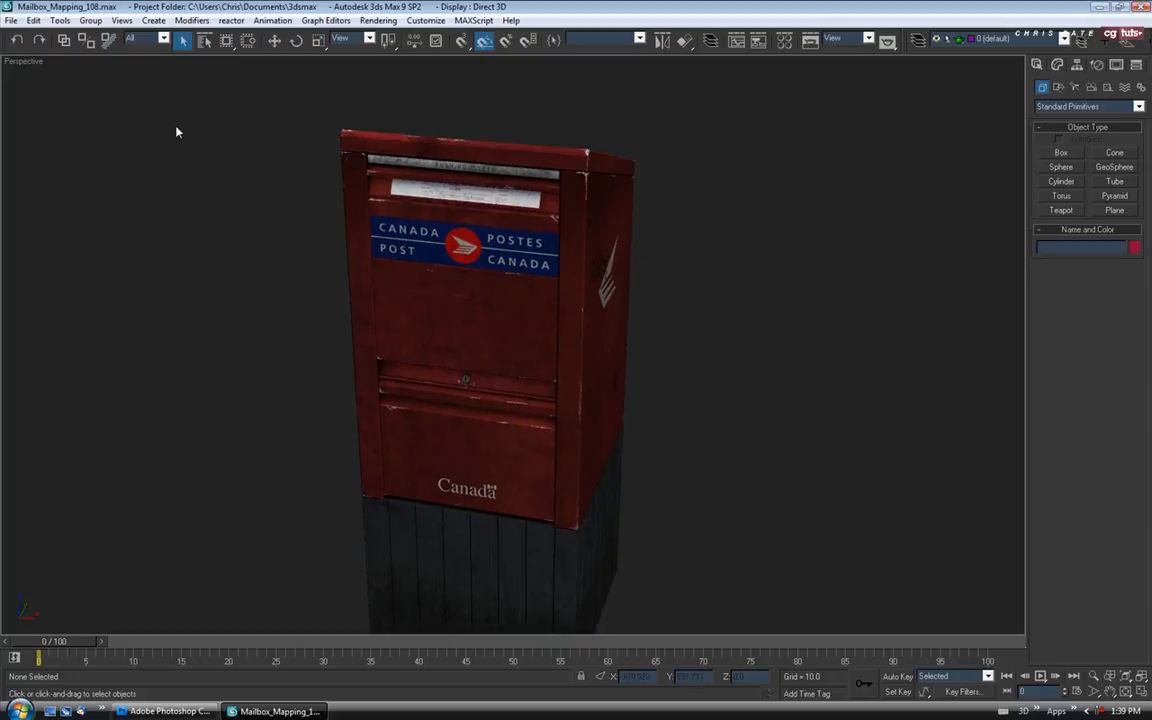
Switch to Photoshop and thin out the near-white chips at the large red panel's upper-left corner with a smaller eraser
click(165, 711)
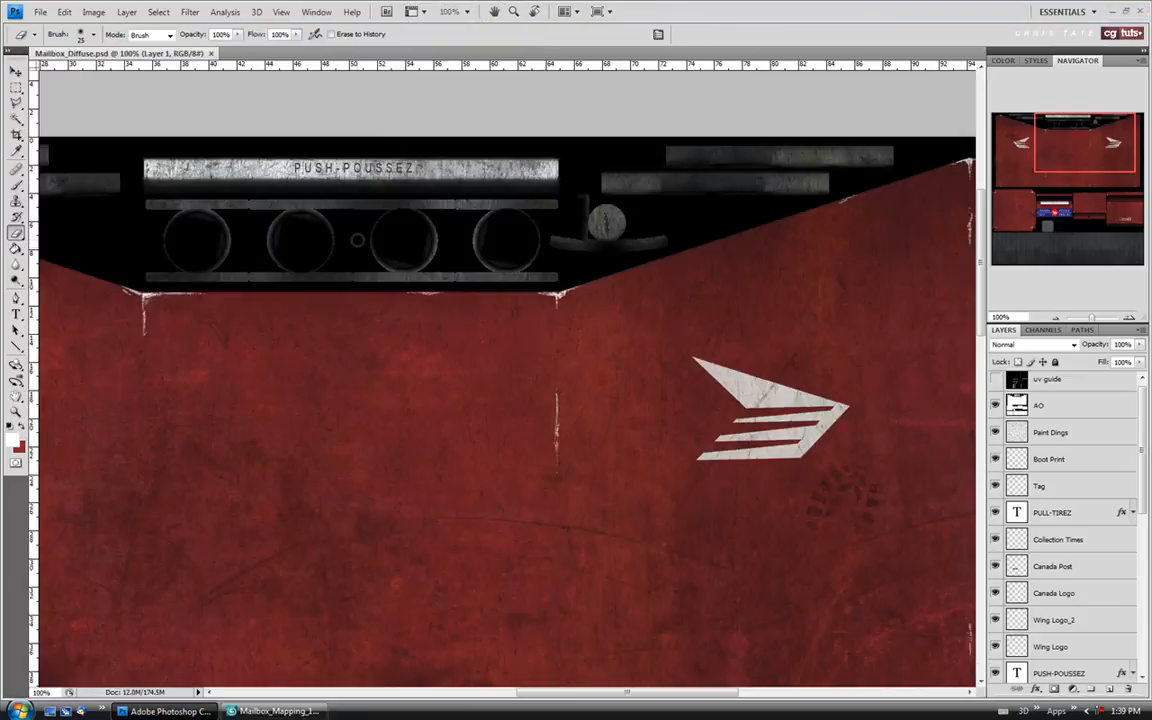
drag(558, 701, 441, 688)
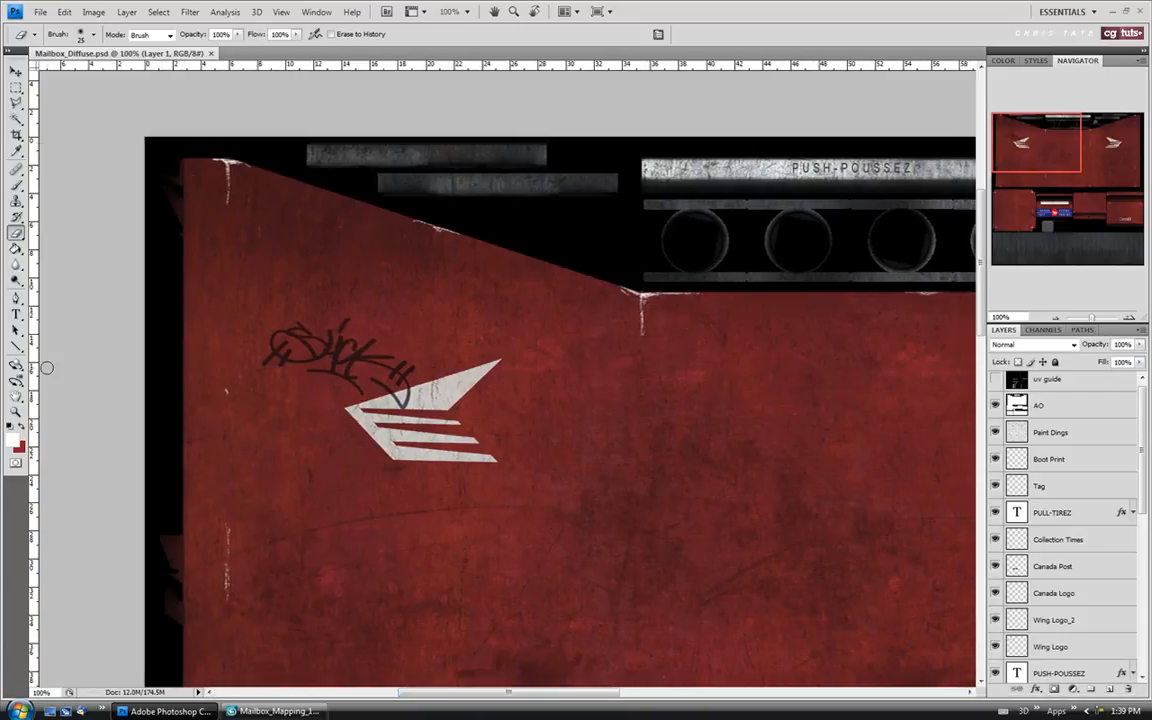
click(16, 412)
click(188, 160)
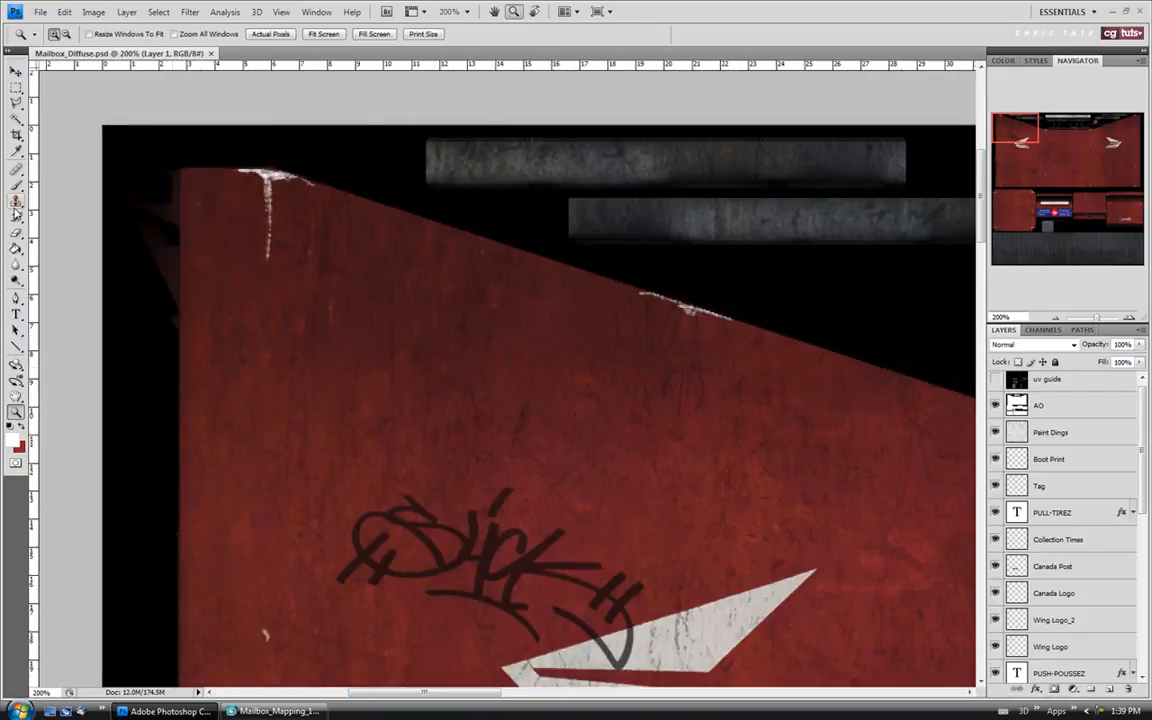
click(16, 232)
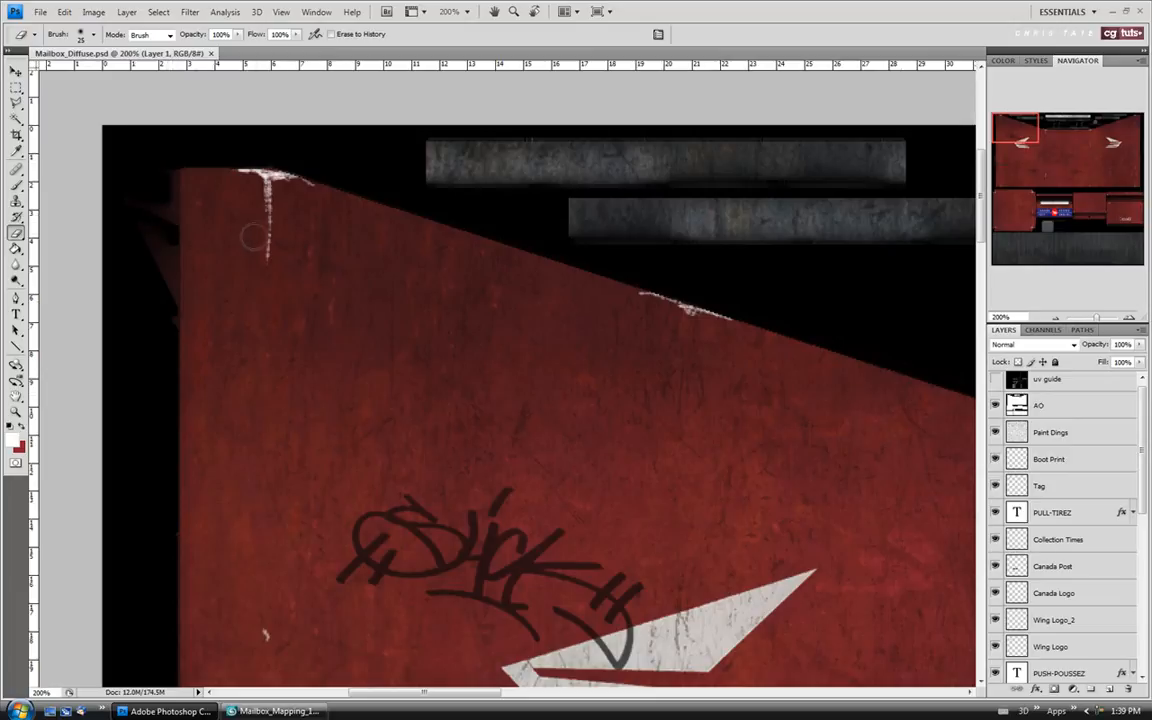
key(bracketleft)
key(bracketleft)
click(224, 154)
drag(251, 161, 311, 188)
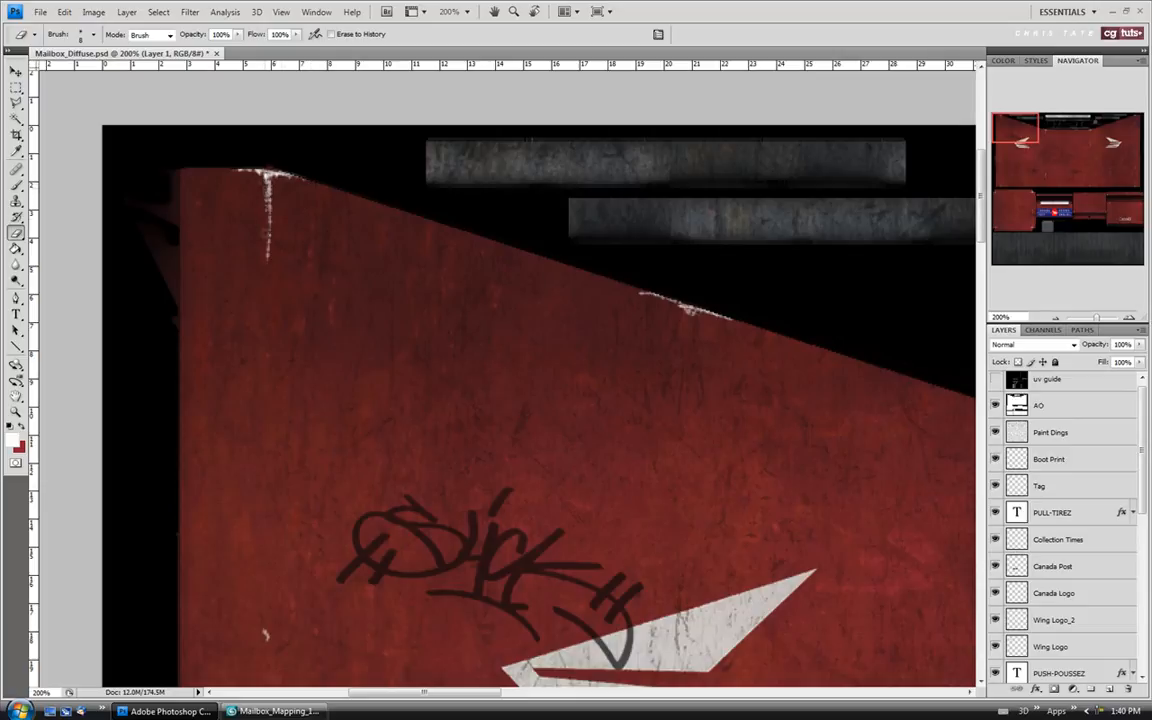
Show the UV guide and erase the scratches along the square panel's right fold line with a size 30 eraser
click(995, 379)
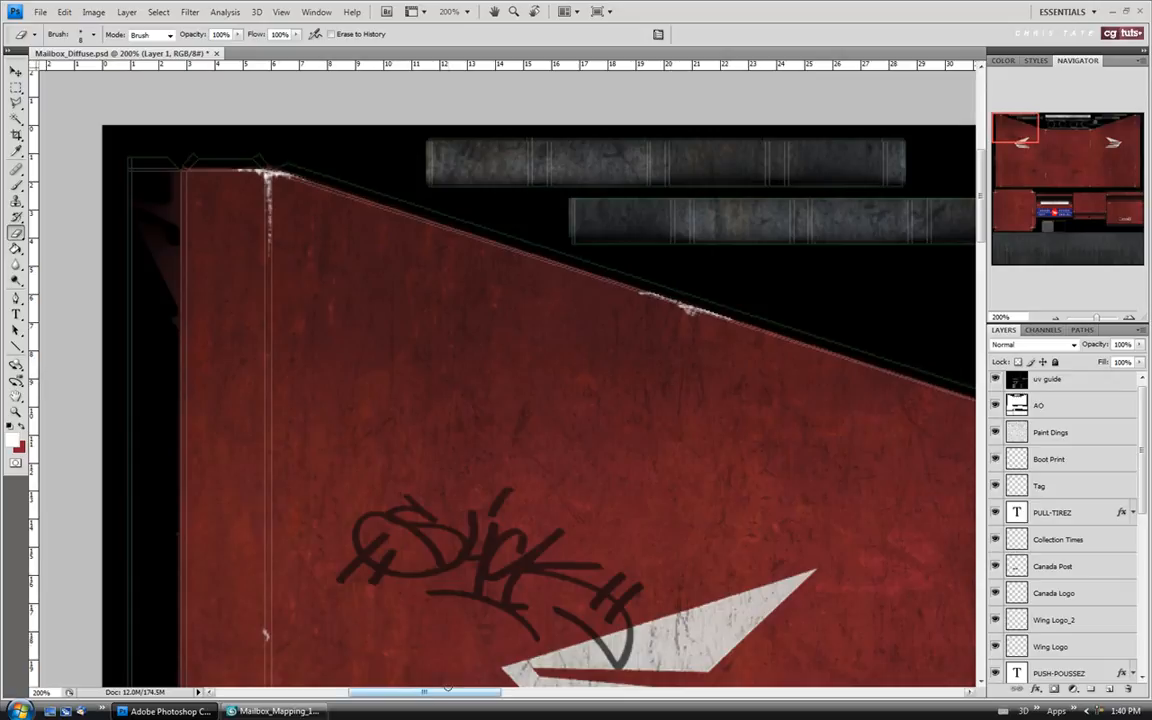
drag(428, 694, 549, 711)
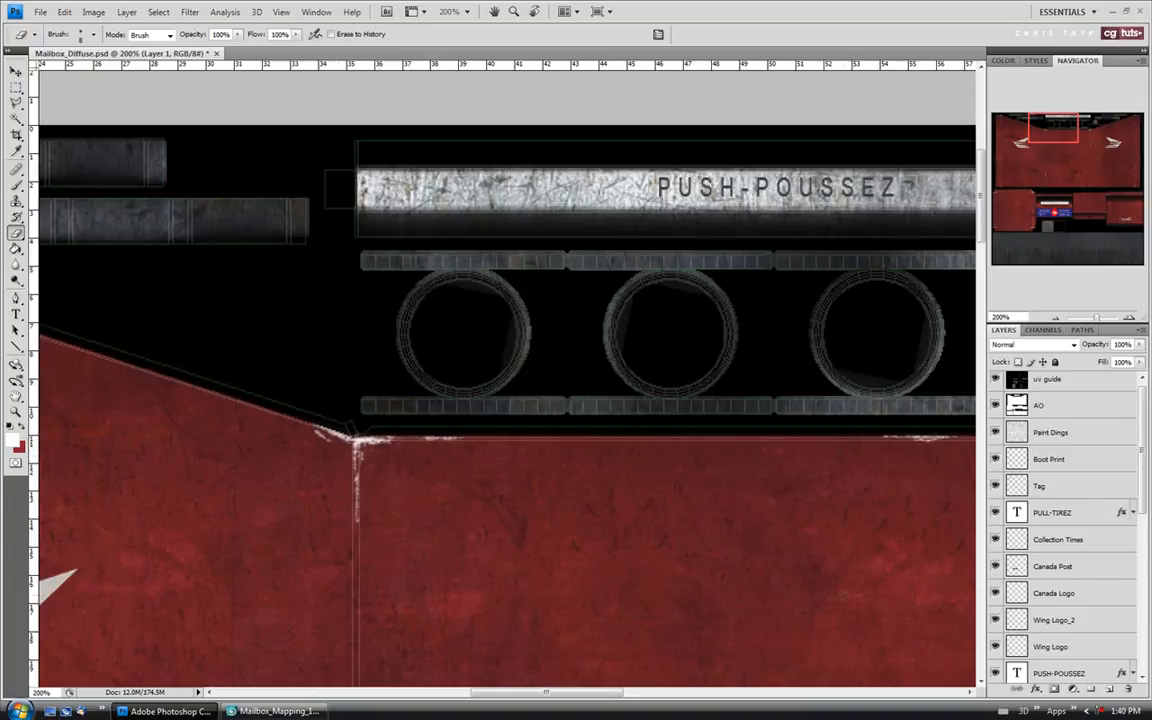
drag(1065, 130, 1095, 130)
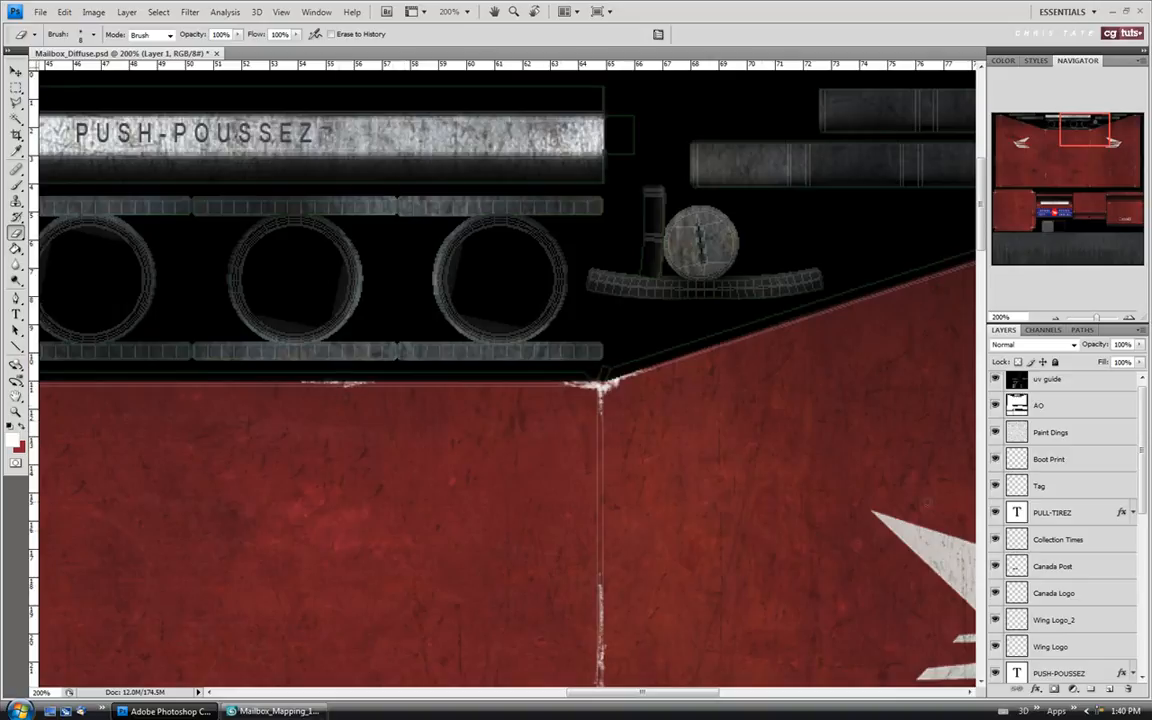
drag(982, 240, 987, 293)
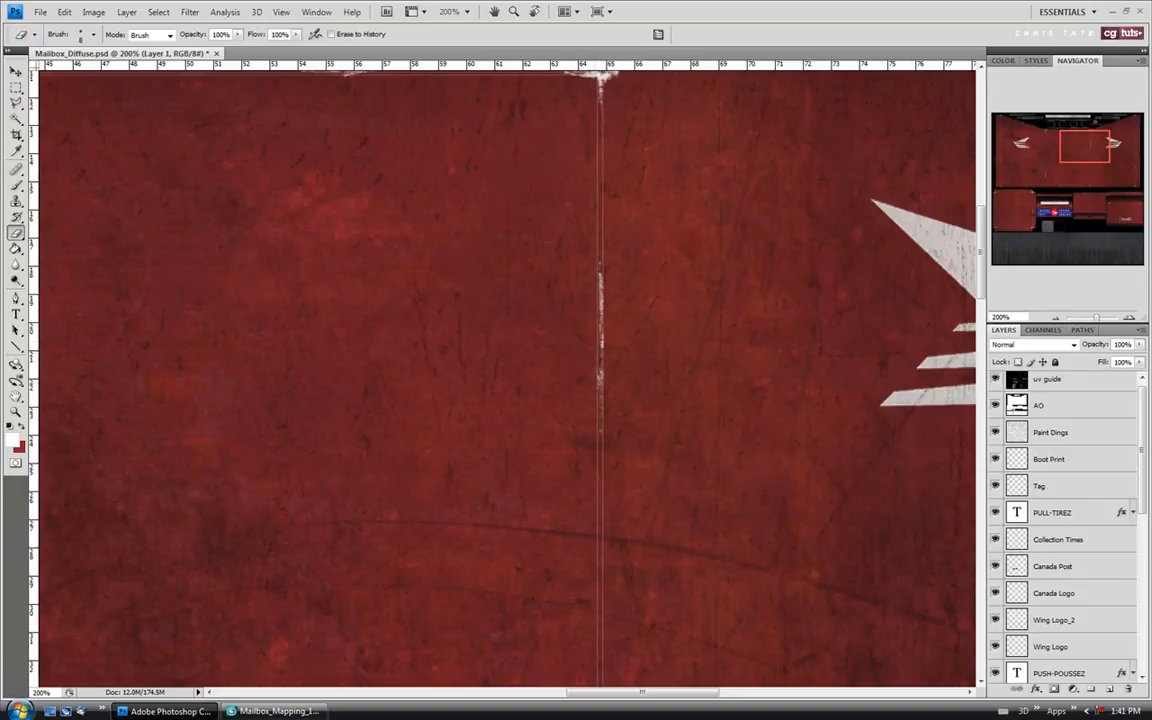
drag(1102, 139, 1136, 124)
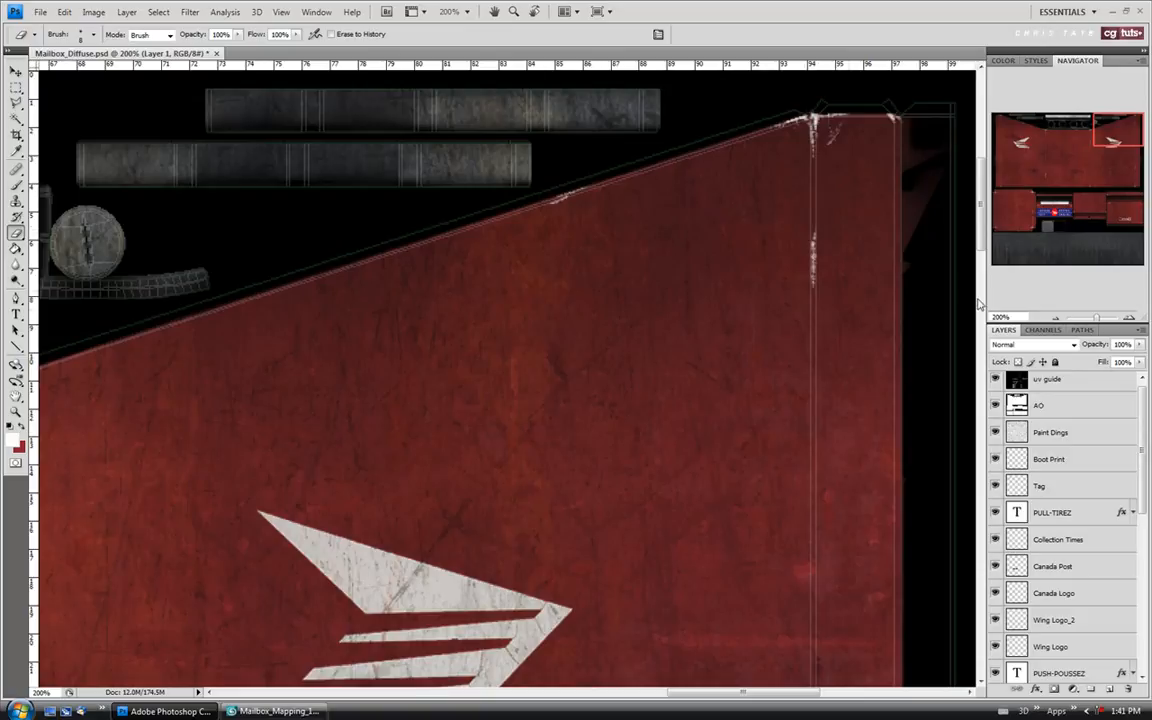
drag(1128, 135, 1006, 209)
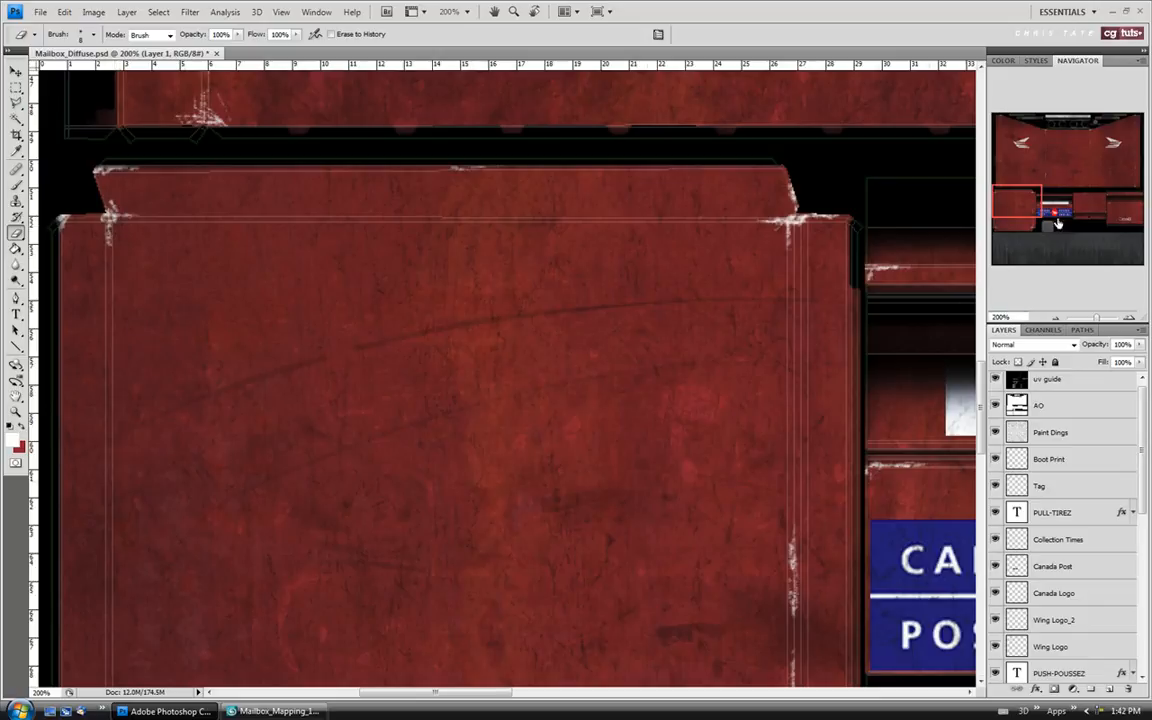
drag(1016, 202, 1006, 218)
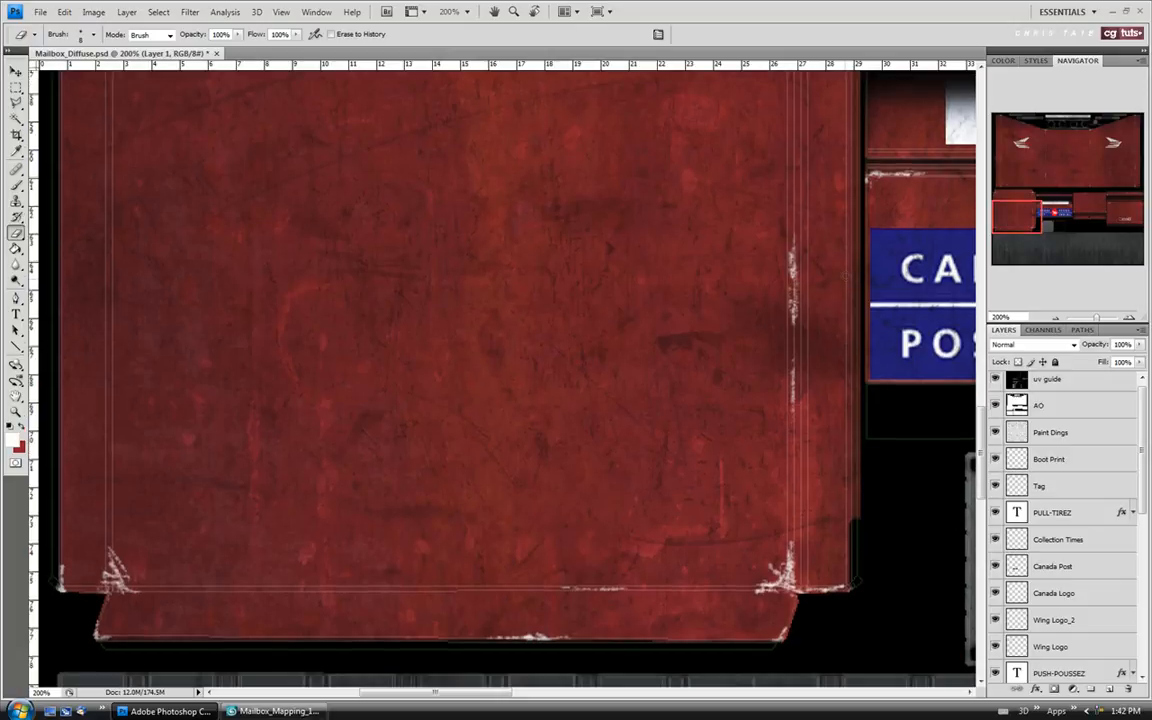
key(bracketright)
key(bracketright)
mouse_move(786, 286)
mouse_down()
mouse_move(790, 255)
mouse_move(792, 320)
mouse_move(798, 306)
mouse_up()
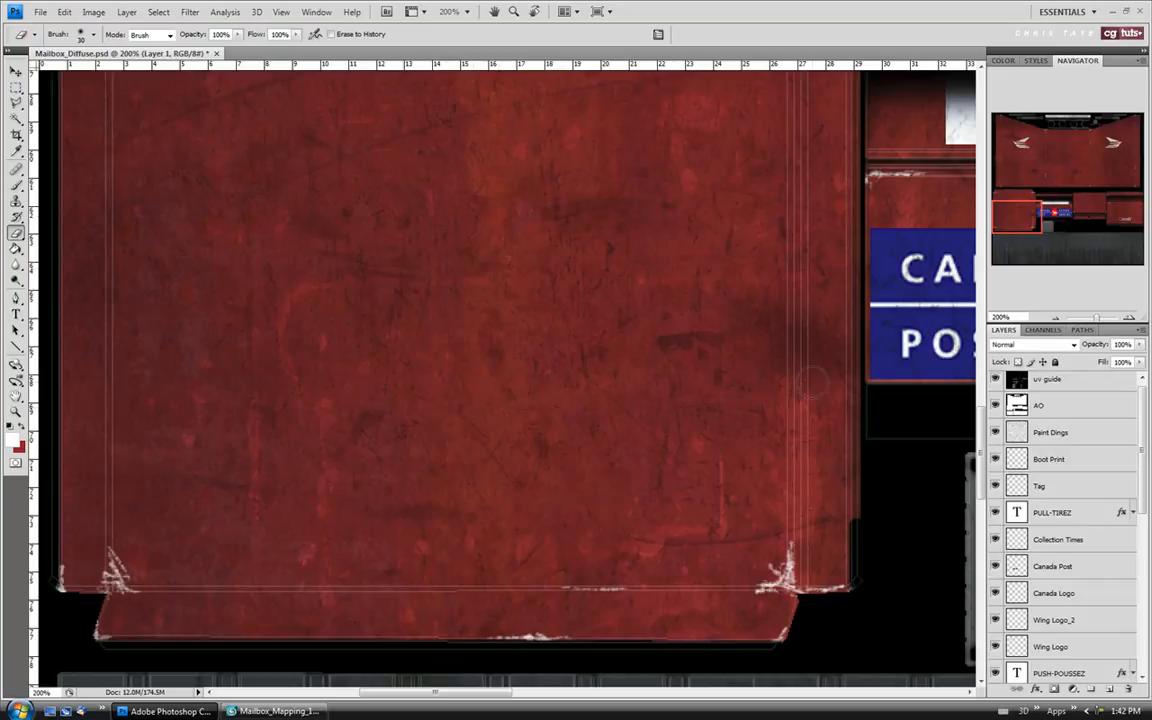
Erase the chips along the top edge of the keyhole panel and the small scratch below it with a size 20 eraser
drag(1029, 214, 1095, 207)
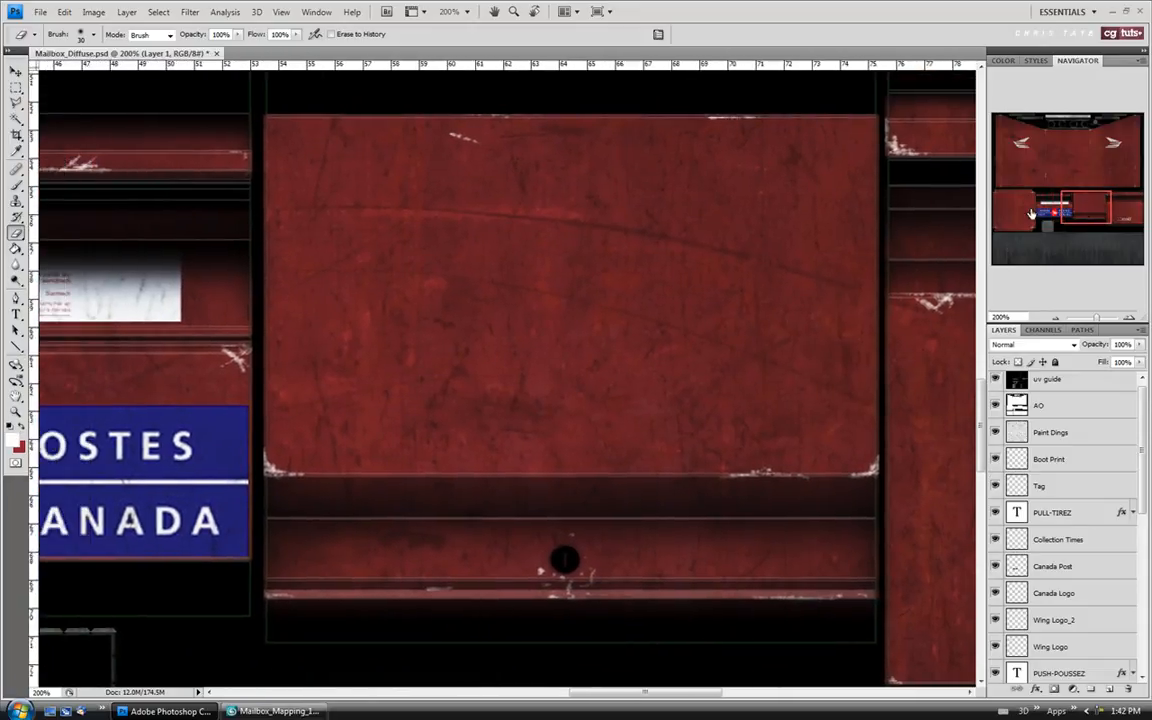
key(bracketleft)
drag(746, 112, 679, 109)
drag(484, 144, 452, 134)
Erase chips on the strip above the Canada panel and along the panel's upper edge, then brush finer chips into its upper-right corner
mouse_move(1086, 207)
mouse_down()
mouse_move(1110, 201)
mouse_move(1106, 218)
mouse_up()
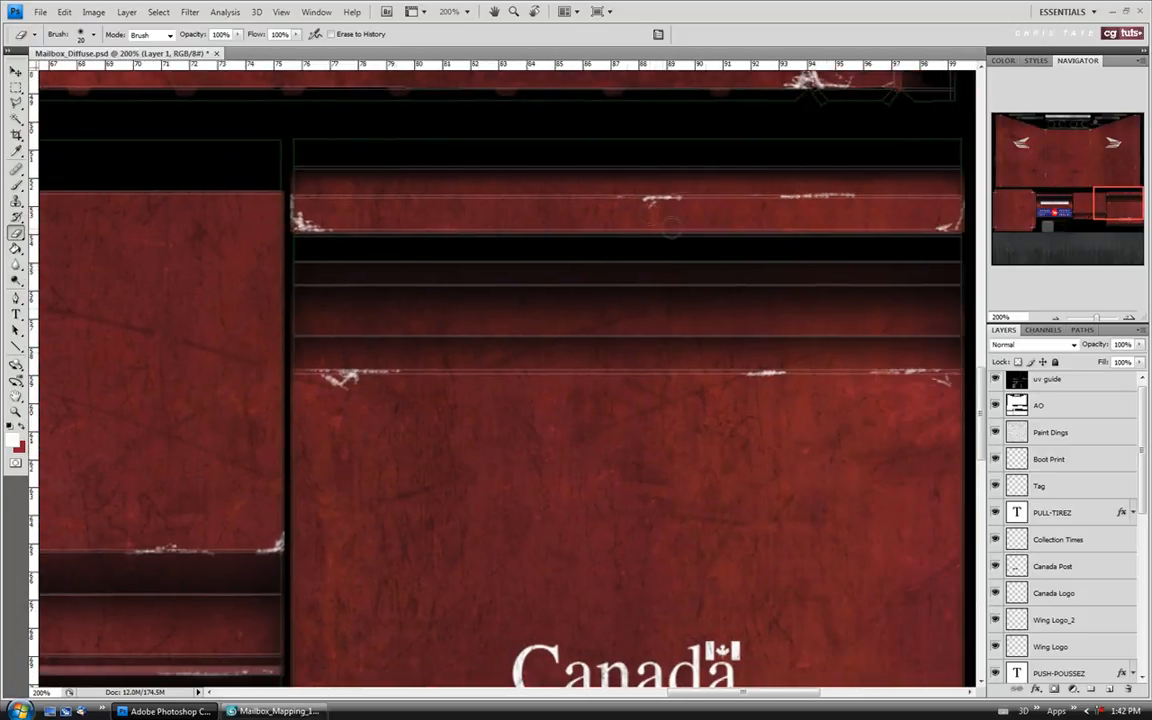
drag(686, 197, 694, 197)
drag(785, 374, 745, 374)
drag(874, 368, 946, 371)
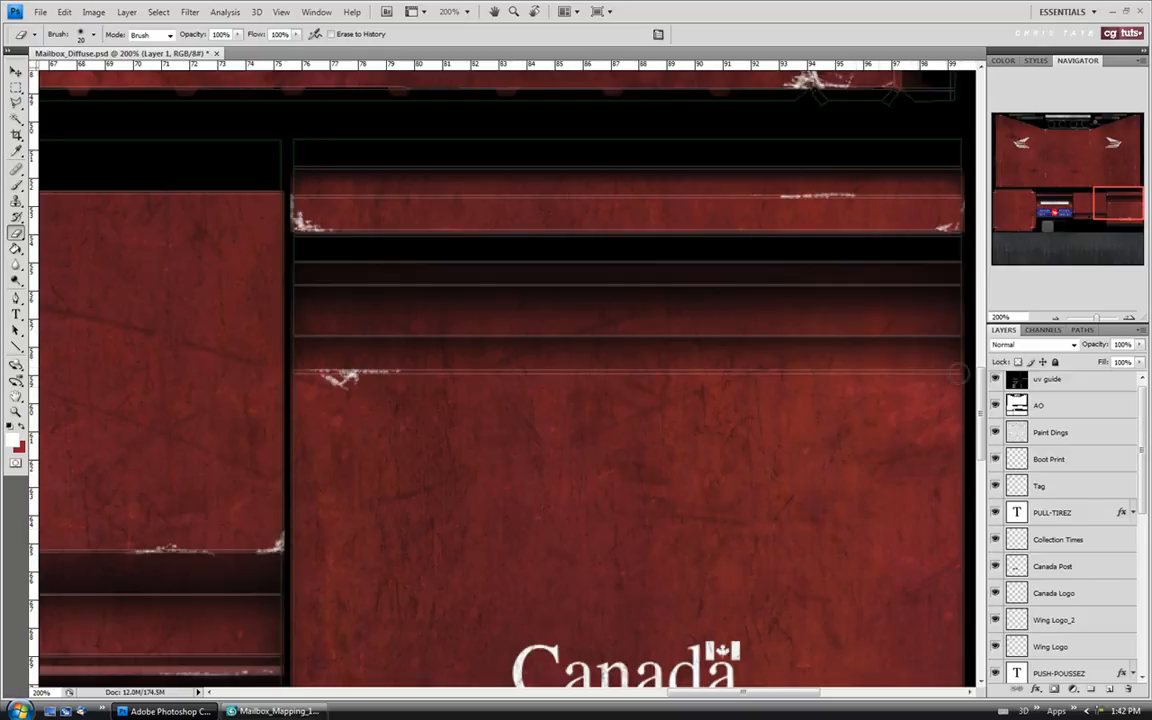
click(16, 185)
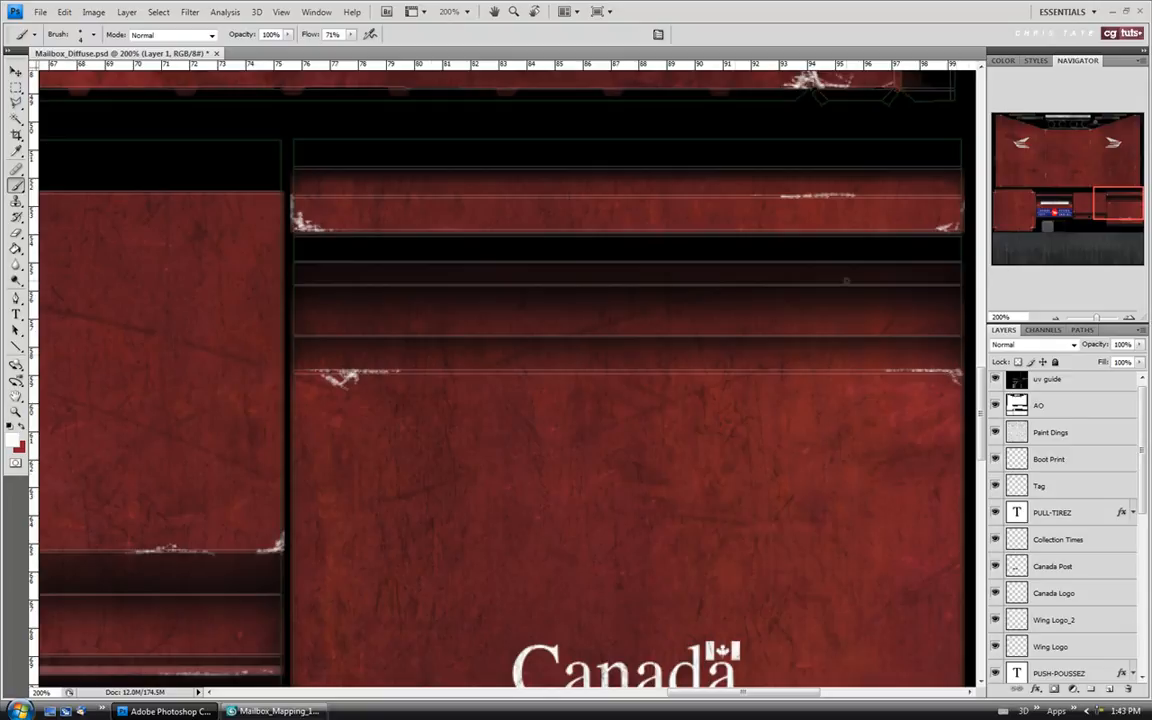
Erase the near-white chips at the Canada panel's lower-right corner
drag(1099, 206, 1099, 218)
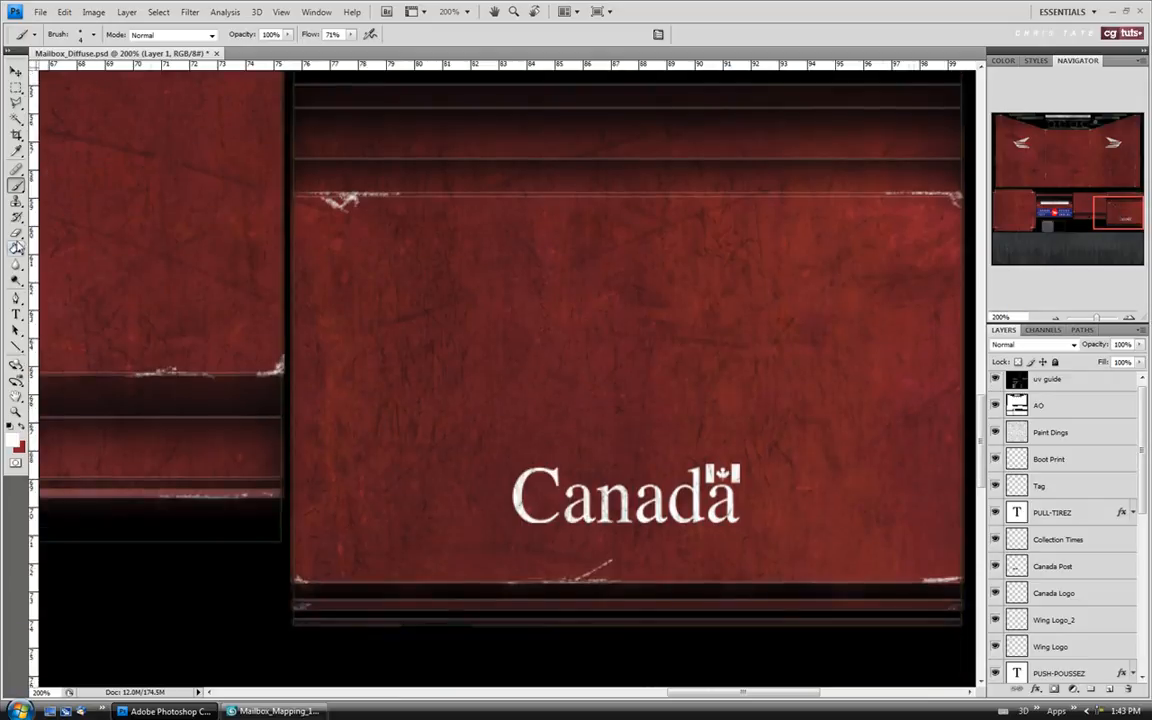
click(15, 232)
drag(922, 584, 964, 579)
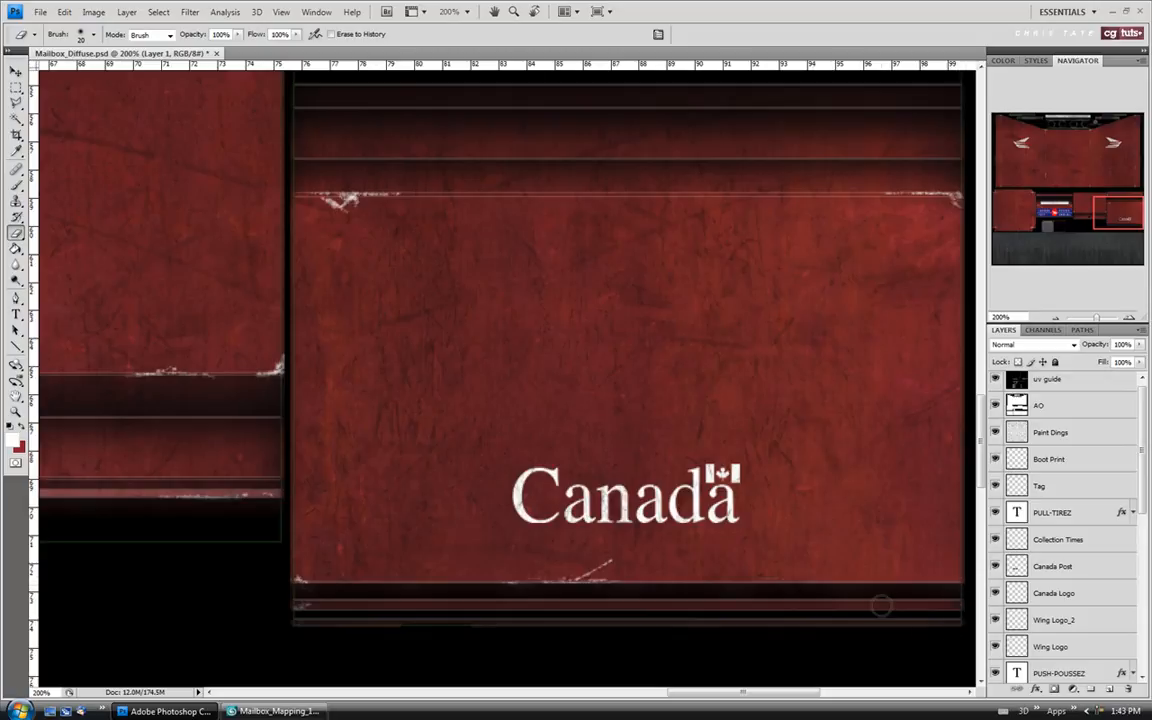
Hide the UV guide over the texture and save the refined wear to the Photoshop file
drag(1112, 218, 1076, 214)
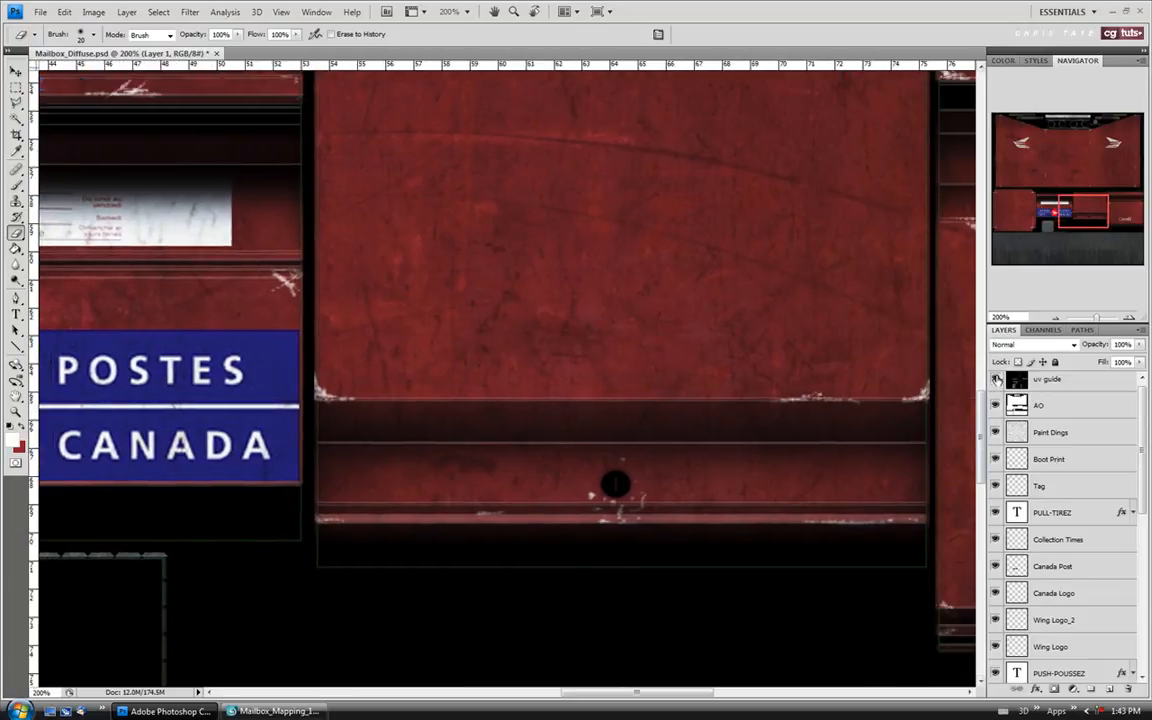
click(995, 380)
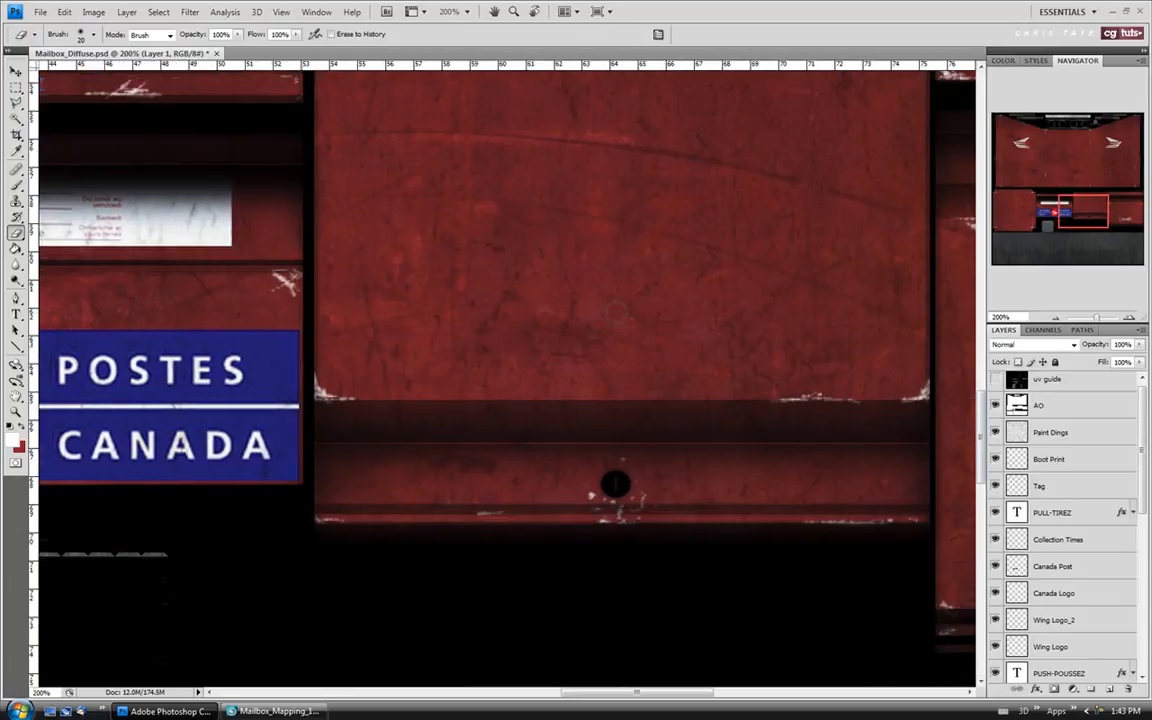
click(41, 11)
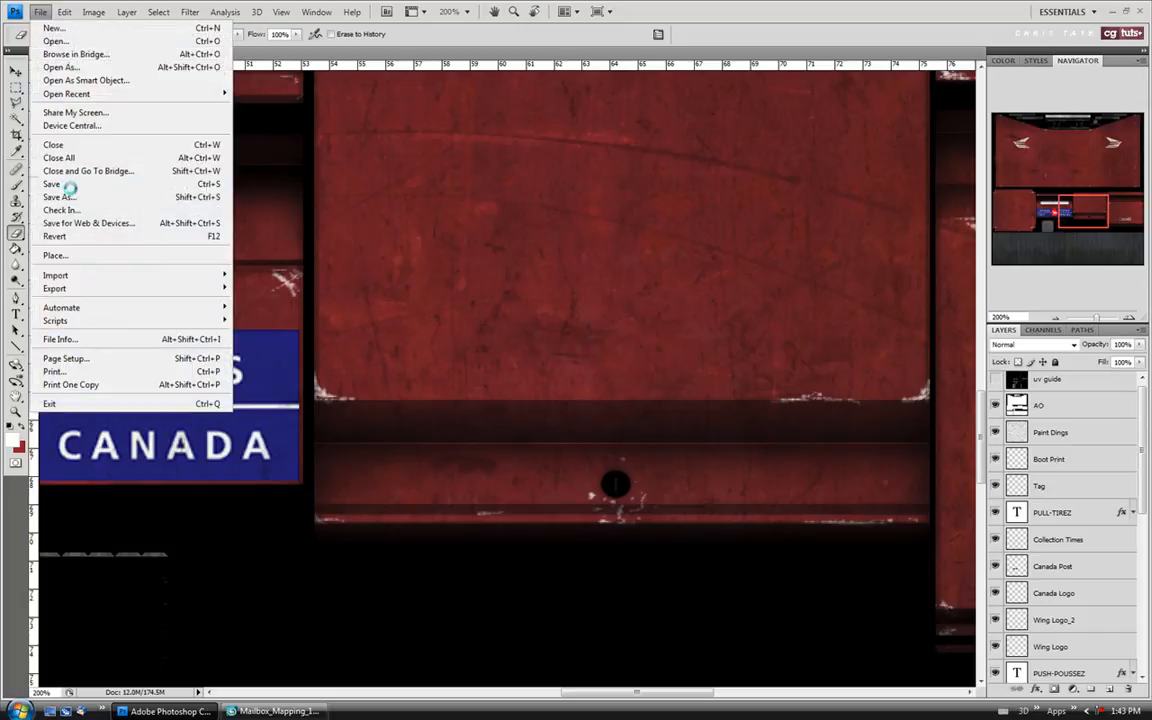
click(70, 186)
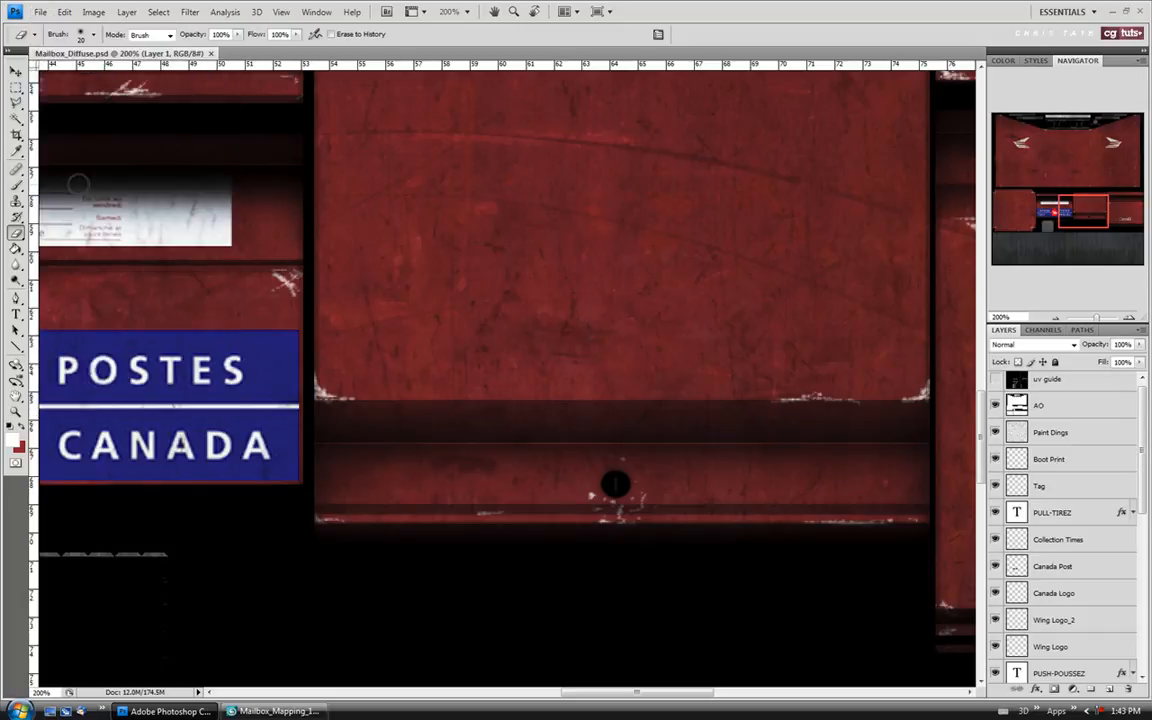
Switch to 3ds Max and examine the chipped-paint wear on the mailbox's lid, side and front panels from several angles
click(268, 711)
drag(299, 281, 199, 258)
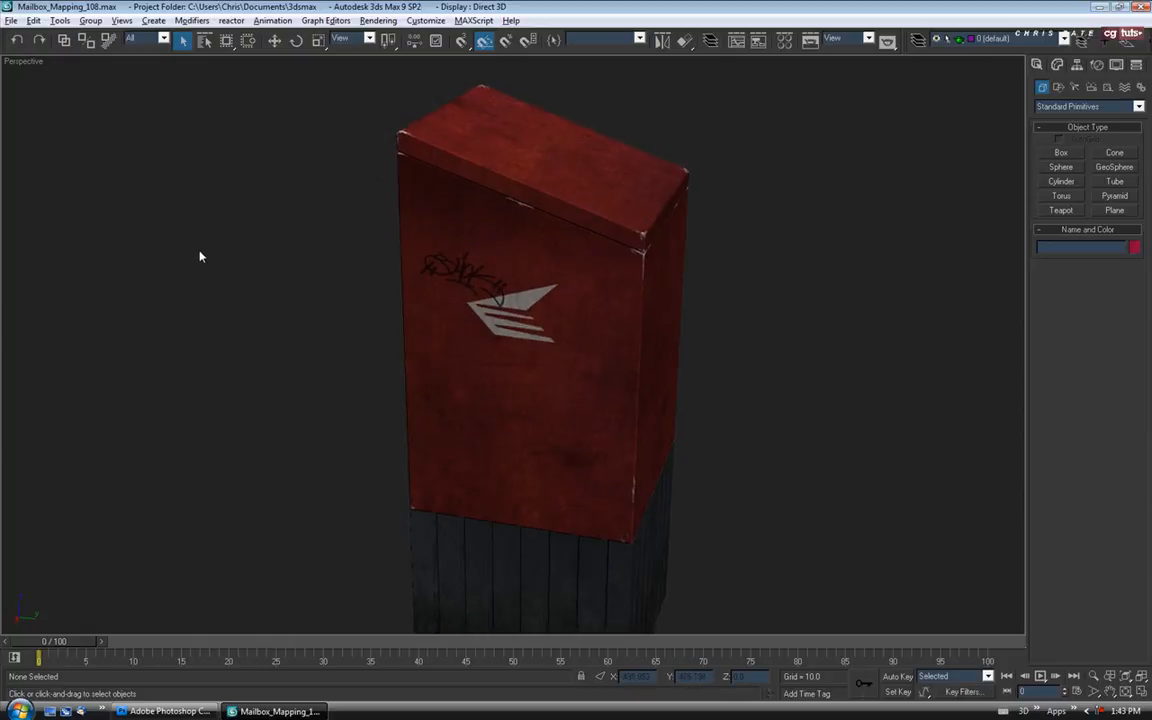
scroll(203, 252, down, 3)
drag(285, 267, 568, 281)
drag(548, 350, 400, 351)
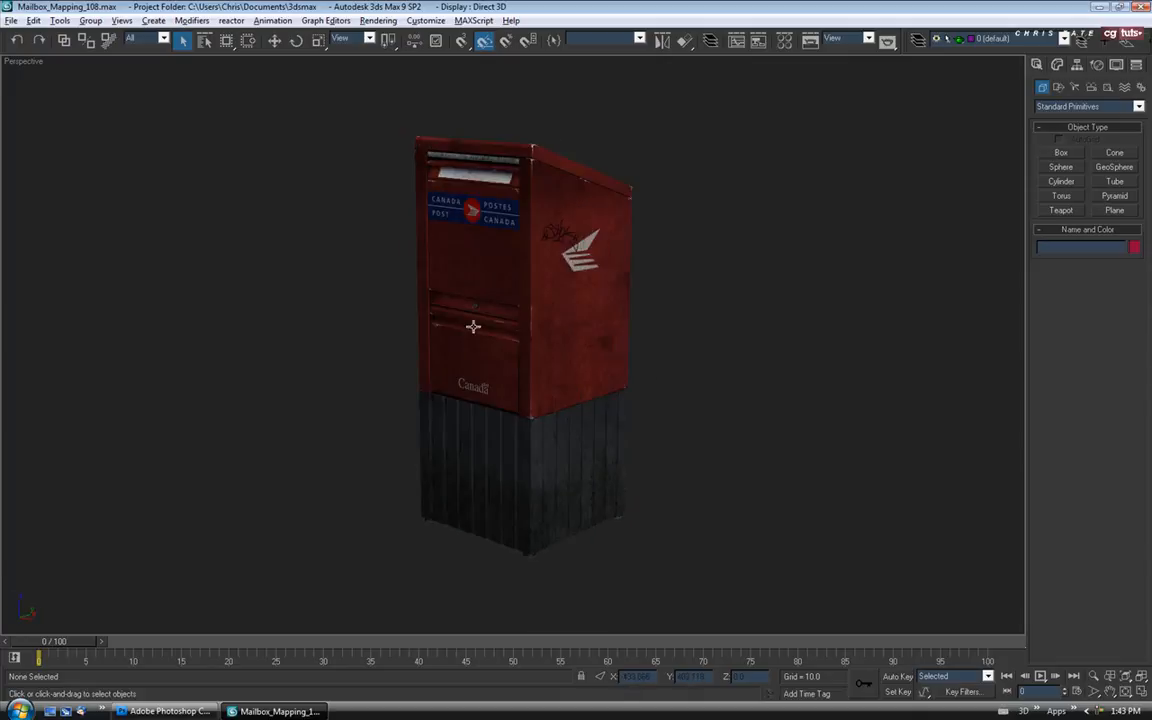
drag(418, 302, 504, 412)
scroll(490, 331, up, 3)
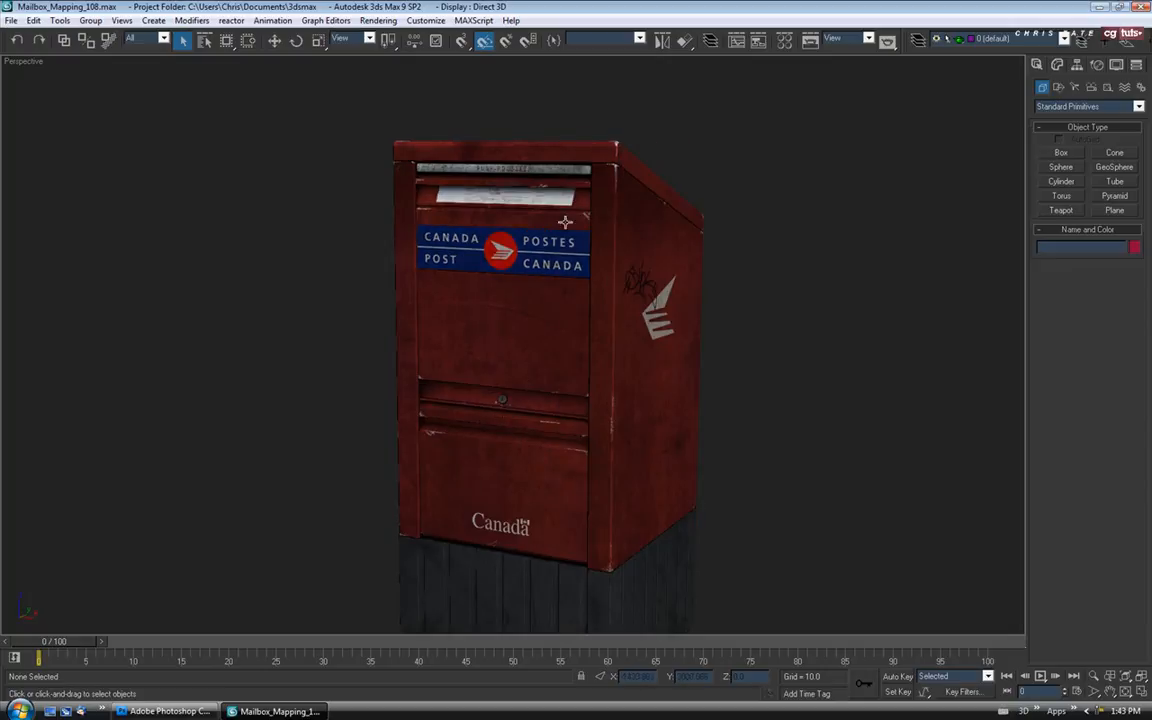
mouse_move(604, 326)
mouse_down()
mouse_move(630, 327)
mouse_move(609, 342)
mouse_up()
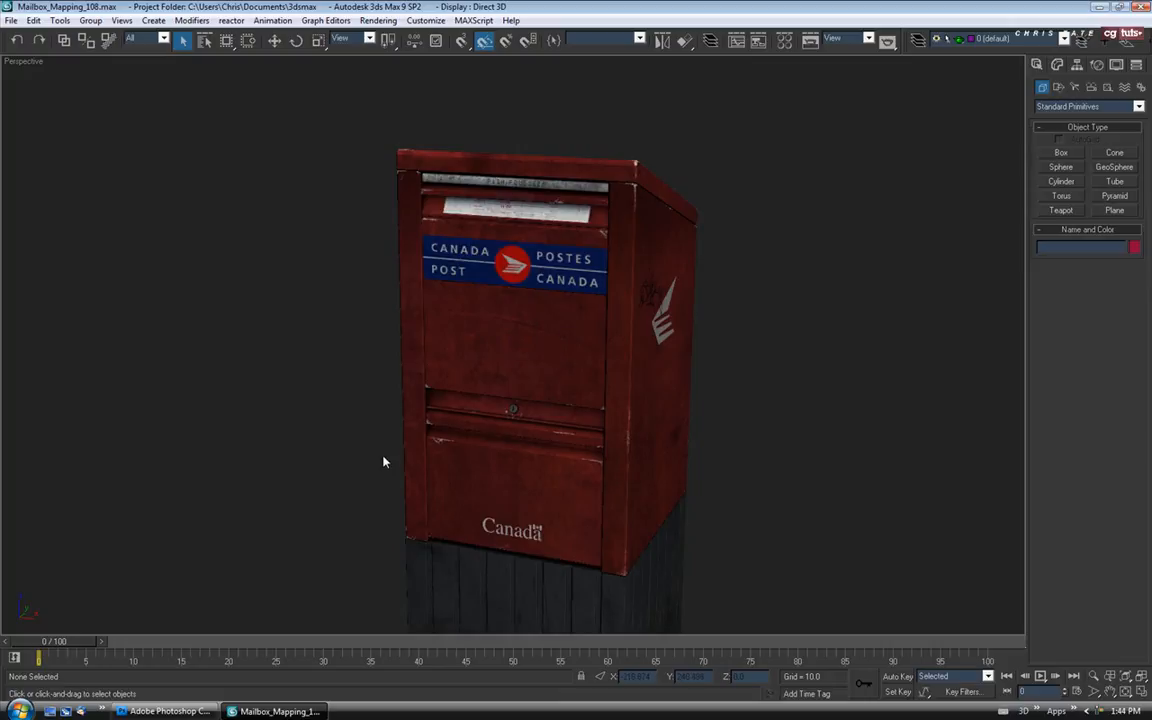
Back in Photoshop, erase the heavy chips above the right end of the POSTES CANADA sign and save the texture file
click(165, 711)
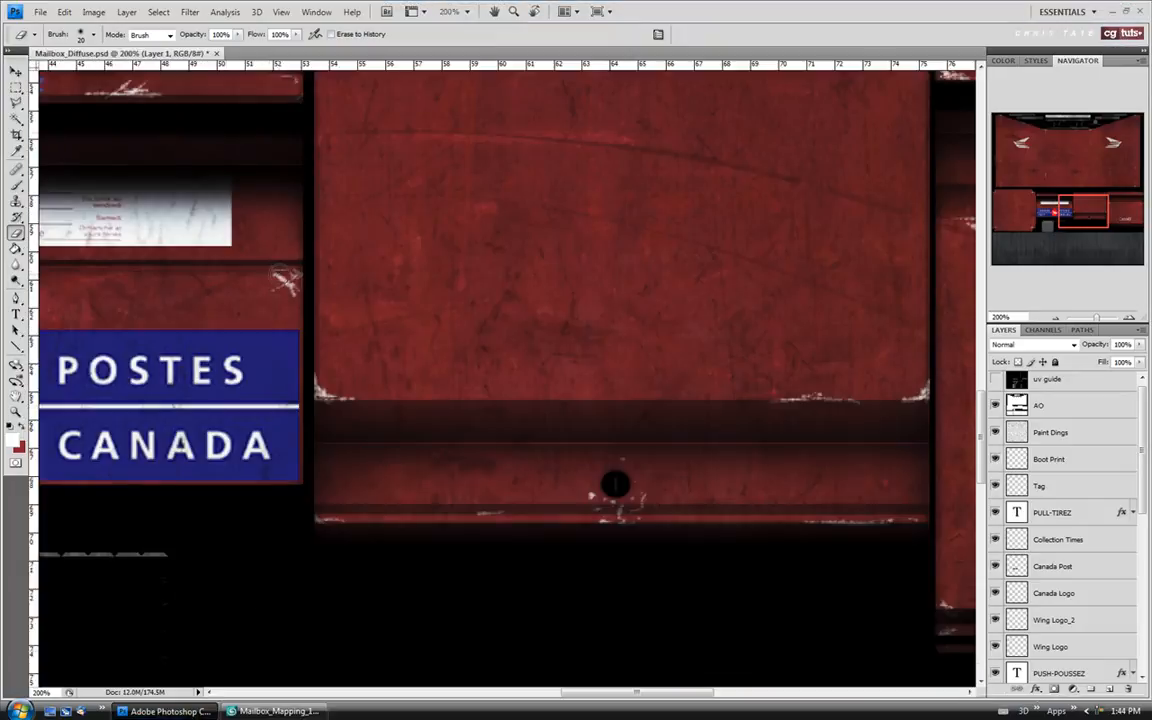
drag(281, 285, 288, 280)
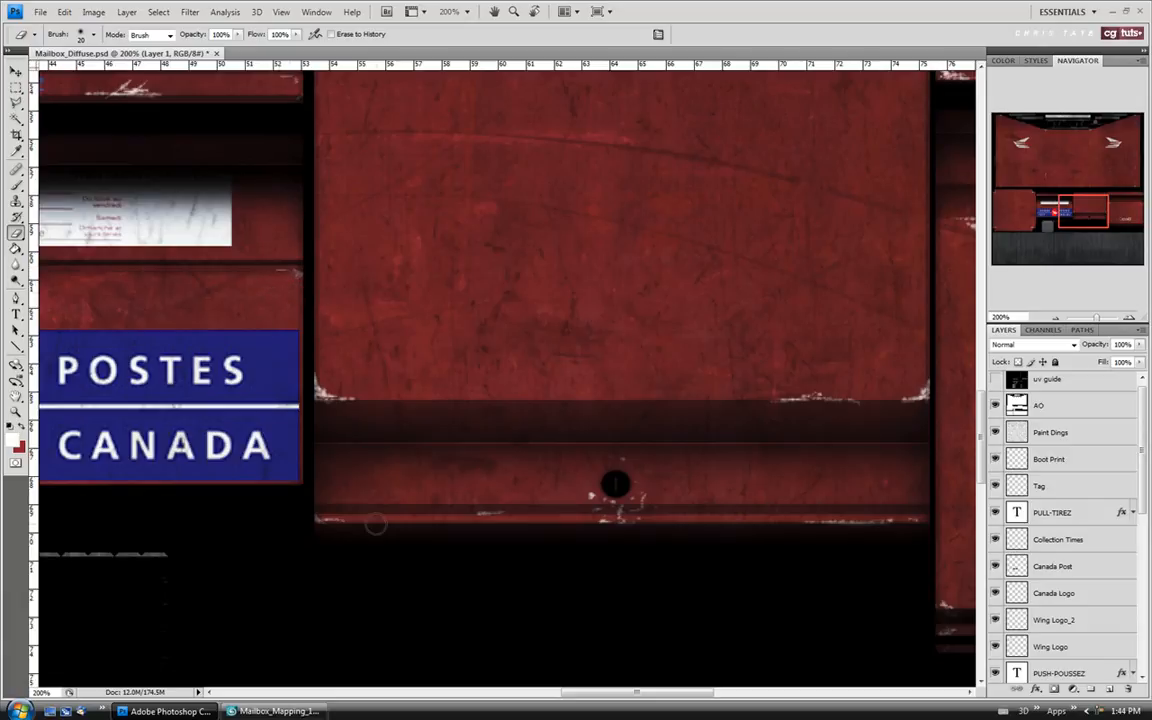
drag(650, 692, 506, 692)
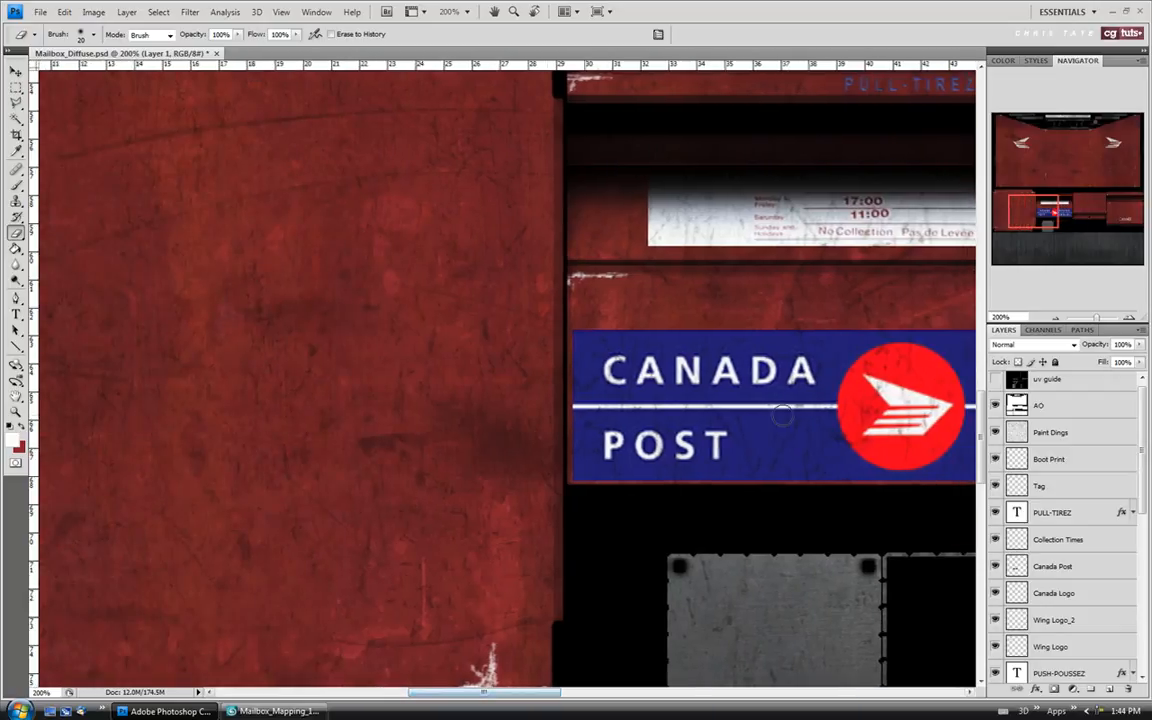
key(z)
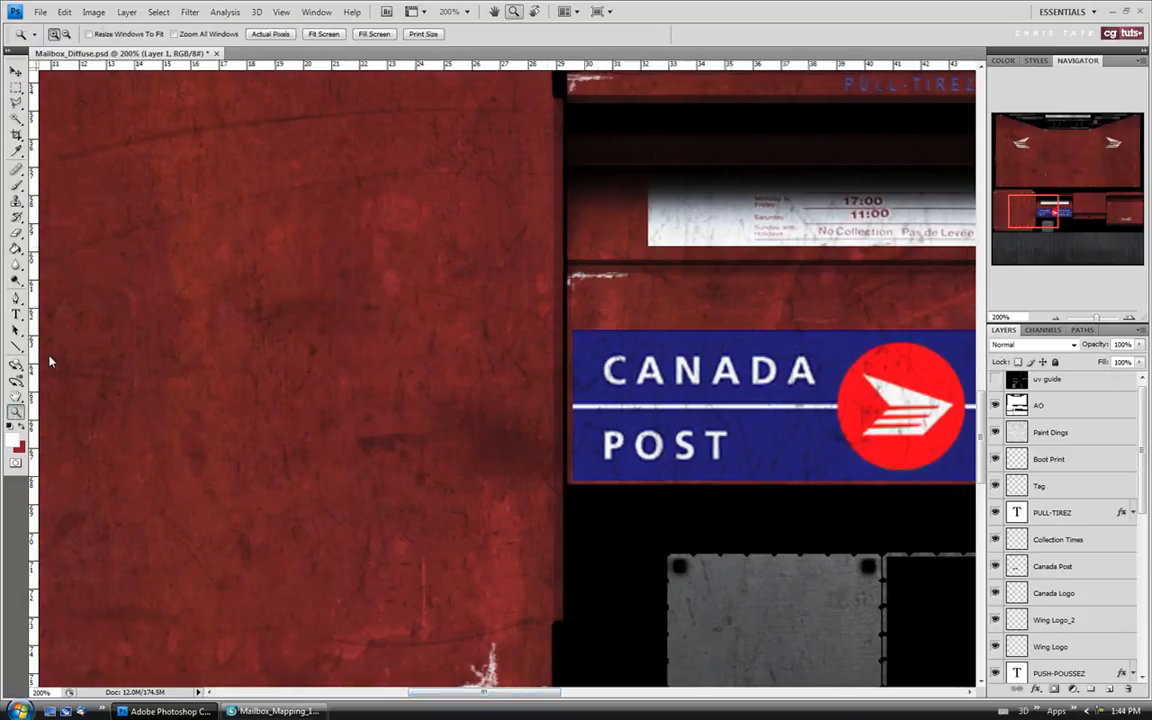
click(321, 35)
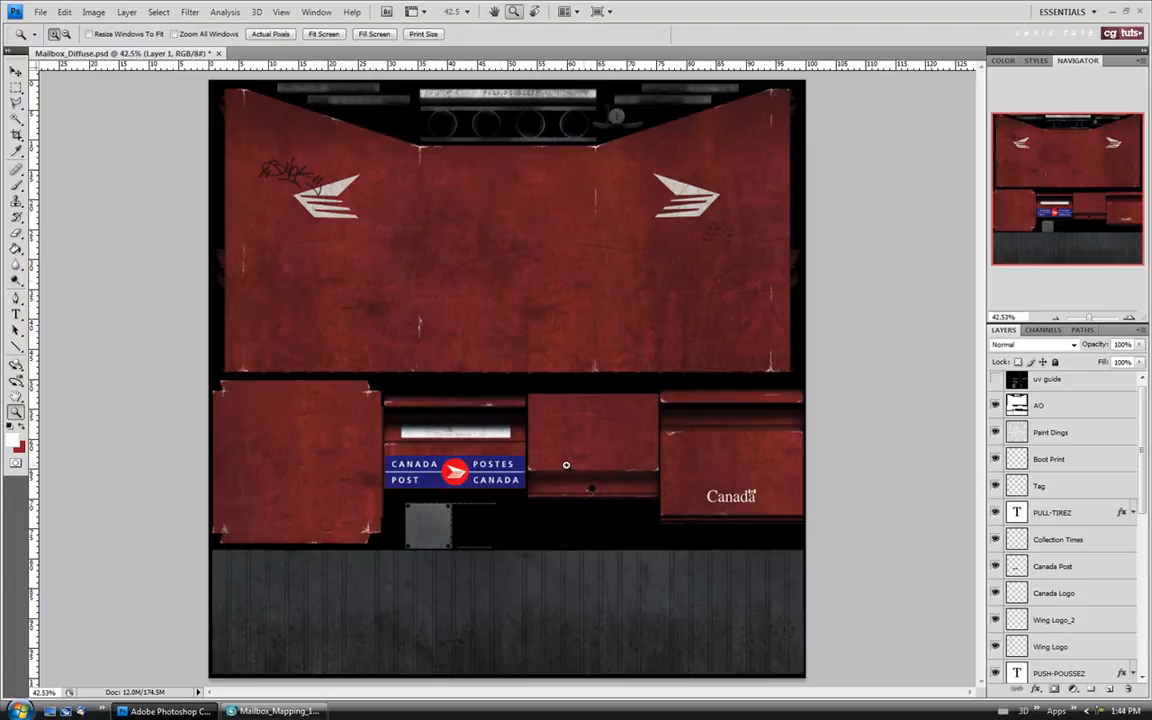
click(40, 11)
click(70, 185)
Switch to 3ds Max and inspect the wear along the mailbox's front corner and the seam under the lid up close
click(282, 711)
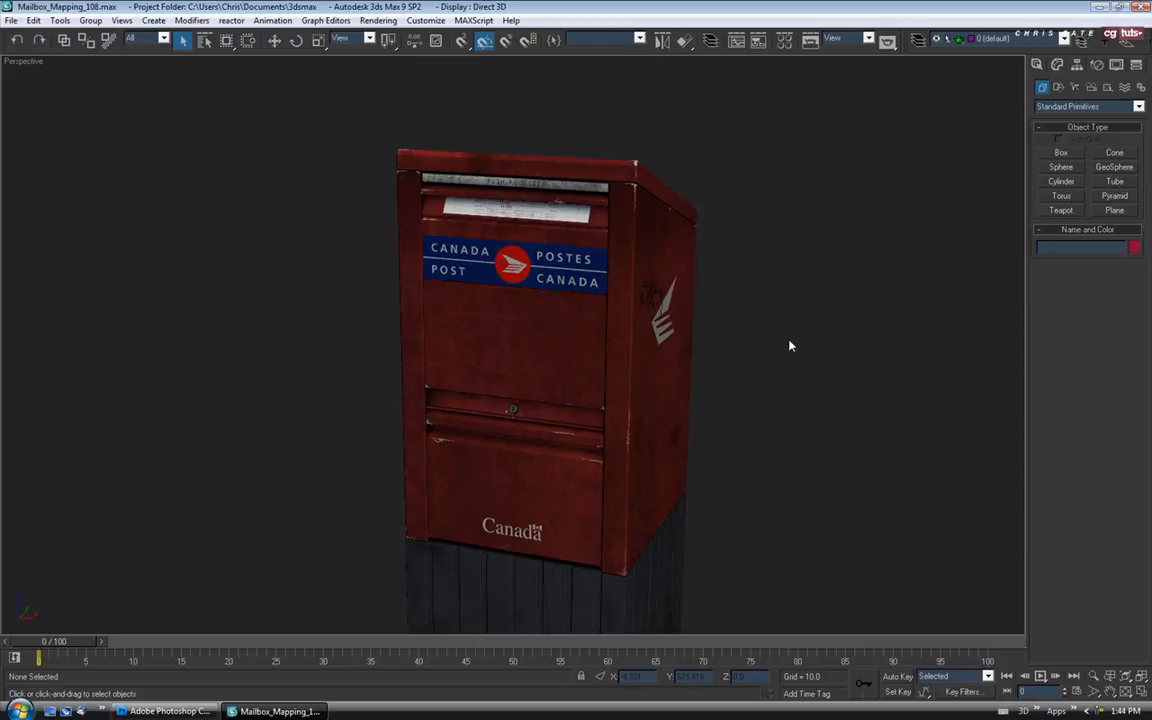
drag(780, 375, 597, 341)
drag(686, 380, 640, 362)
drag(720, 318, 588, 264)
scroll(642, 290, up, 3)
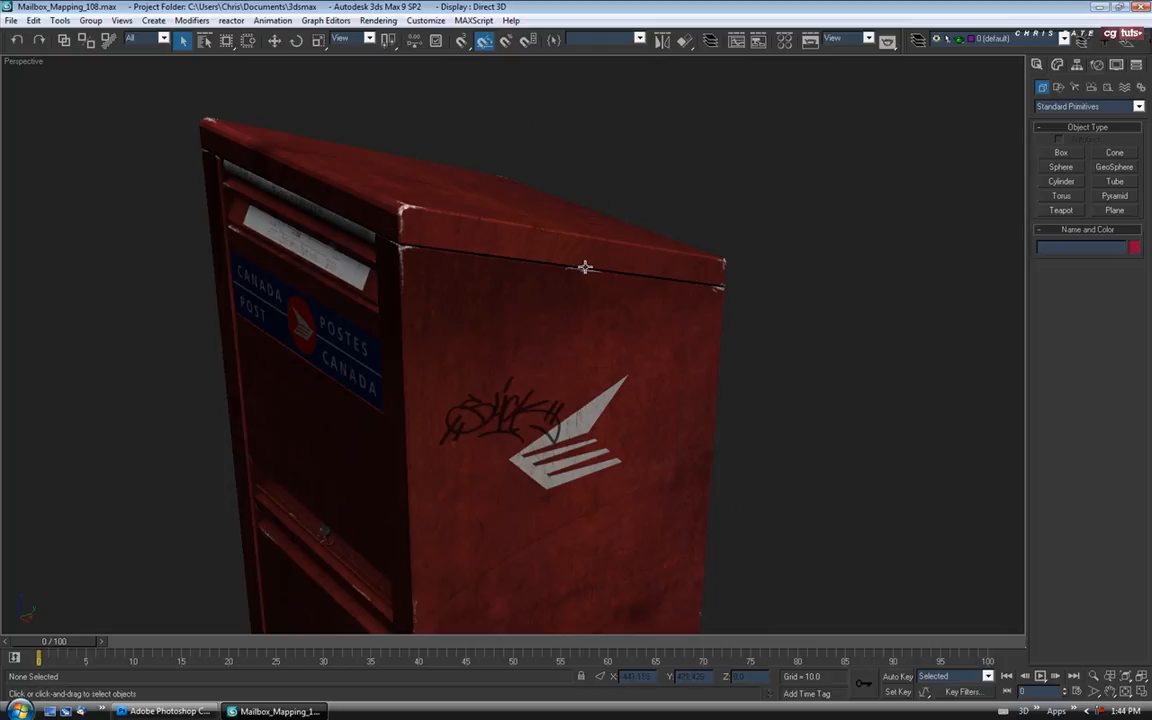
mouse_move(599, 270)
mouse_down()
mouse_move(589, 275)
mouse_move(609, 267)
mouse_up()
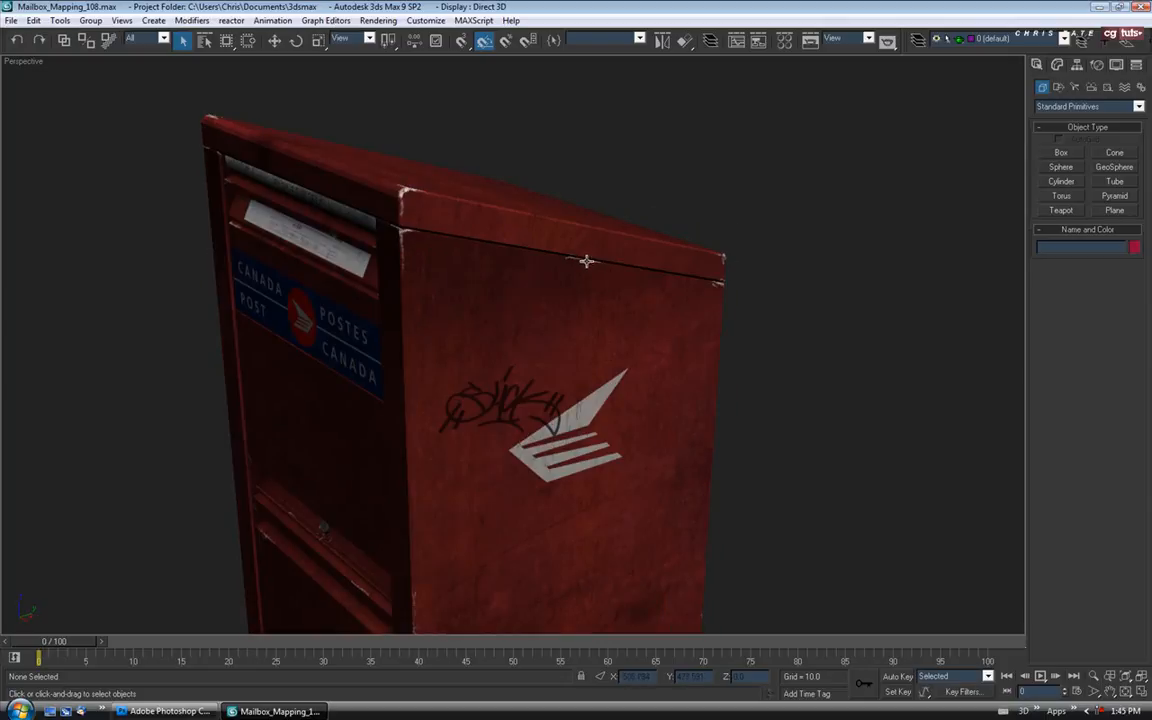
drag(543, 263, 632, 268)
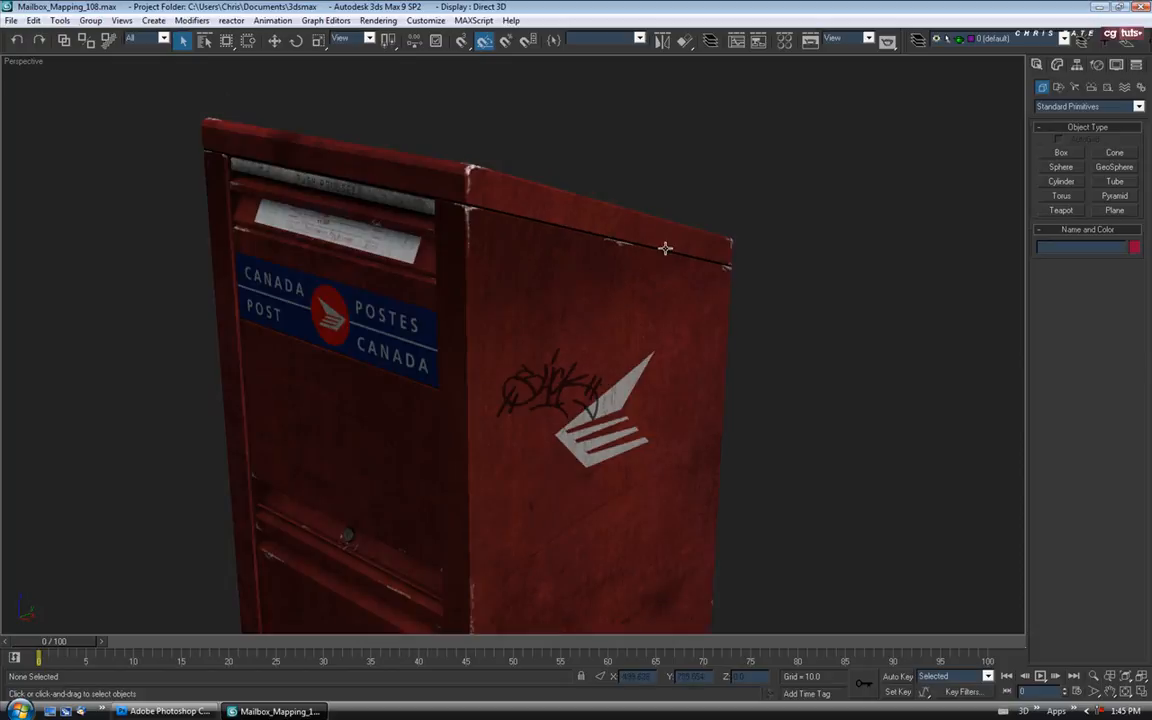
drag(530, 271, 502, 163)
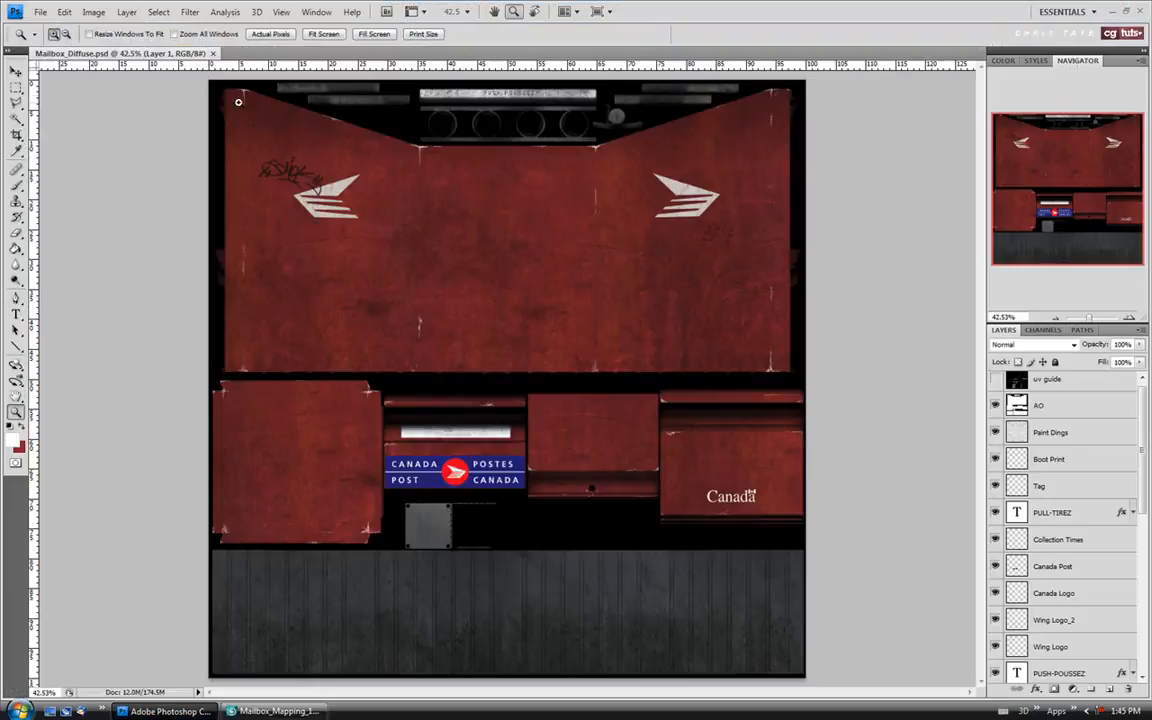
Thin the near-white chips midway along the sloped edge above the graffiti with a size 20 eraser
click(219, 89)
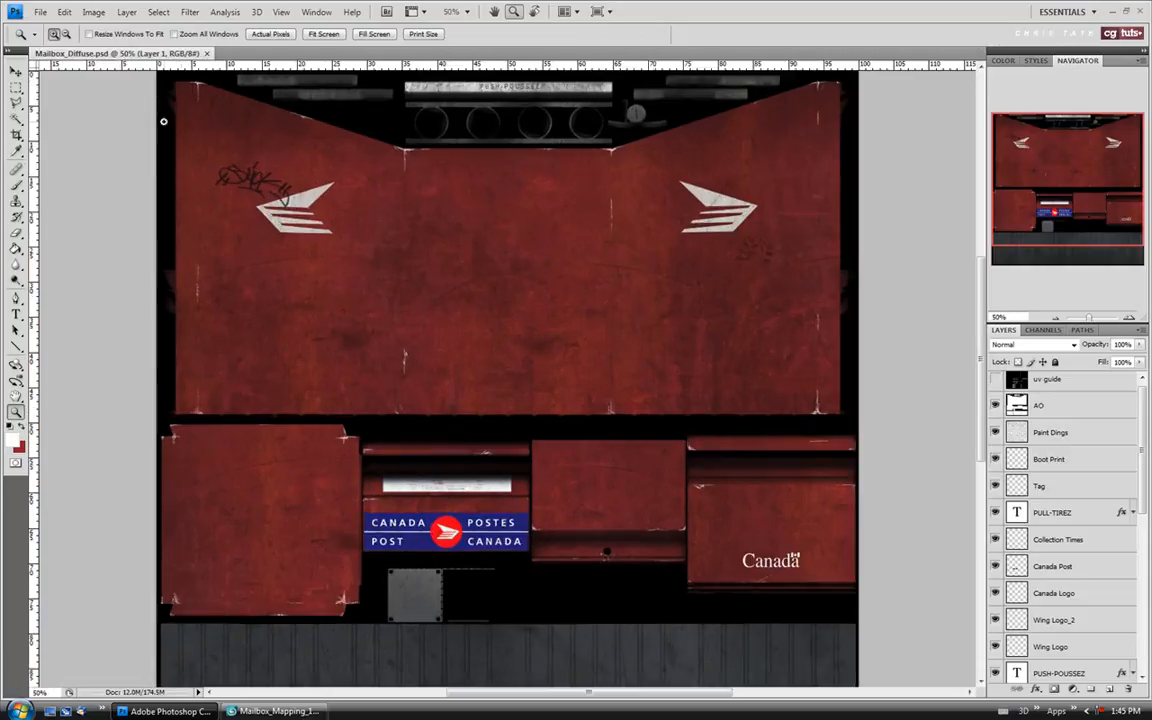
click(163, 126)
drag(982, 319, 997, 281)
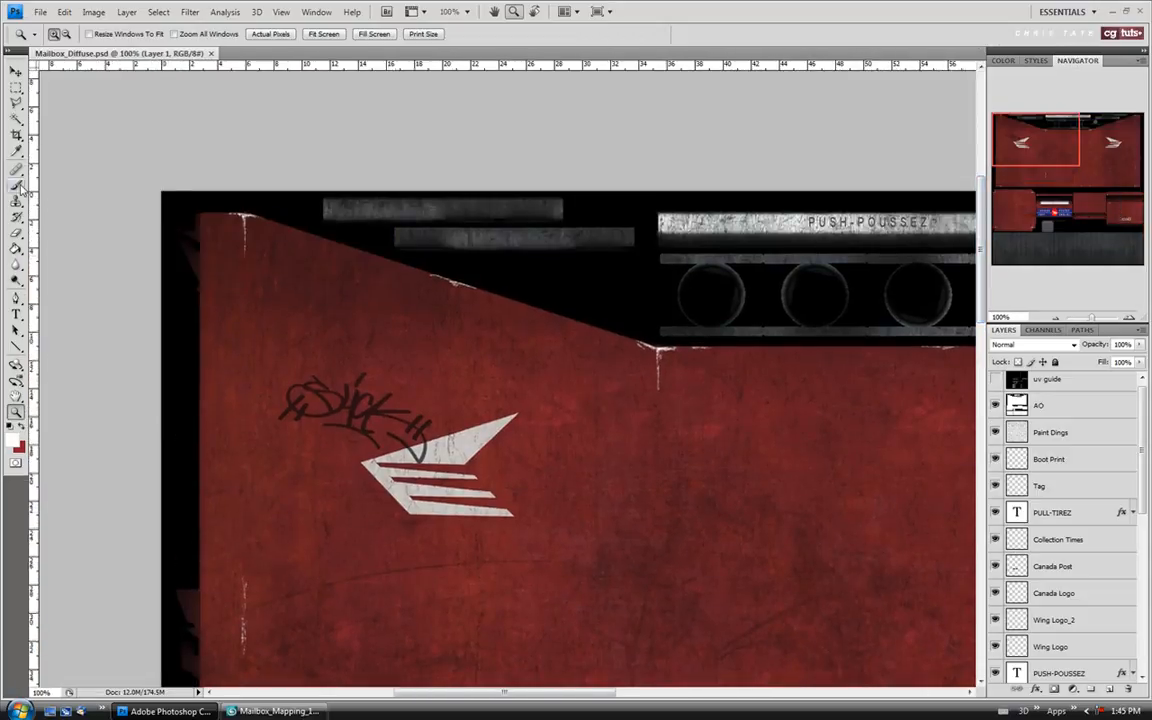
click(16, 234)
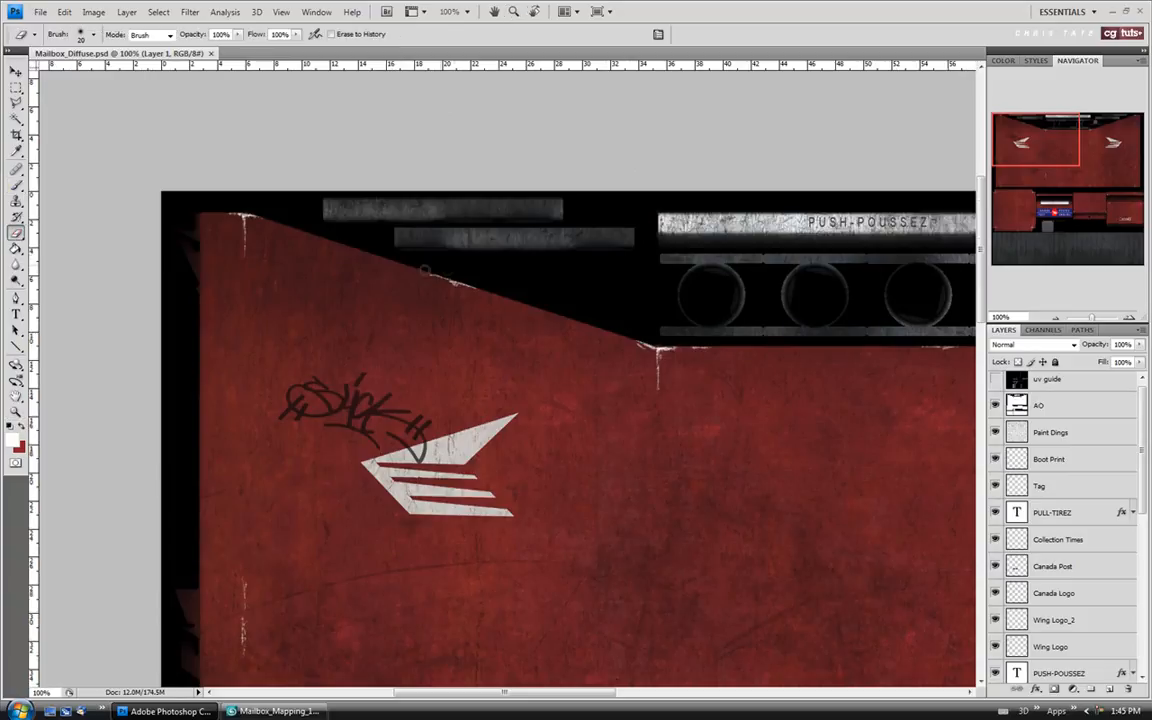
drag(452, 283, 472, 293)
Go over the wear on the lower front and lid panels, and save the Photoshop file
drag(1024, 150, 1036, 219)
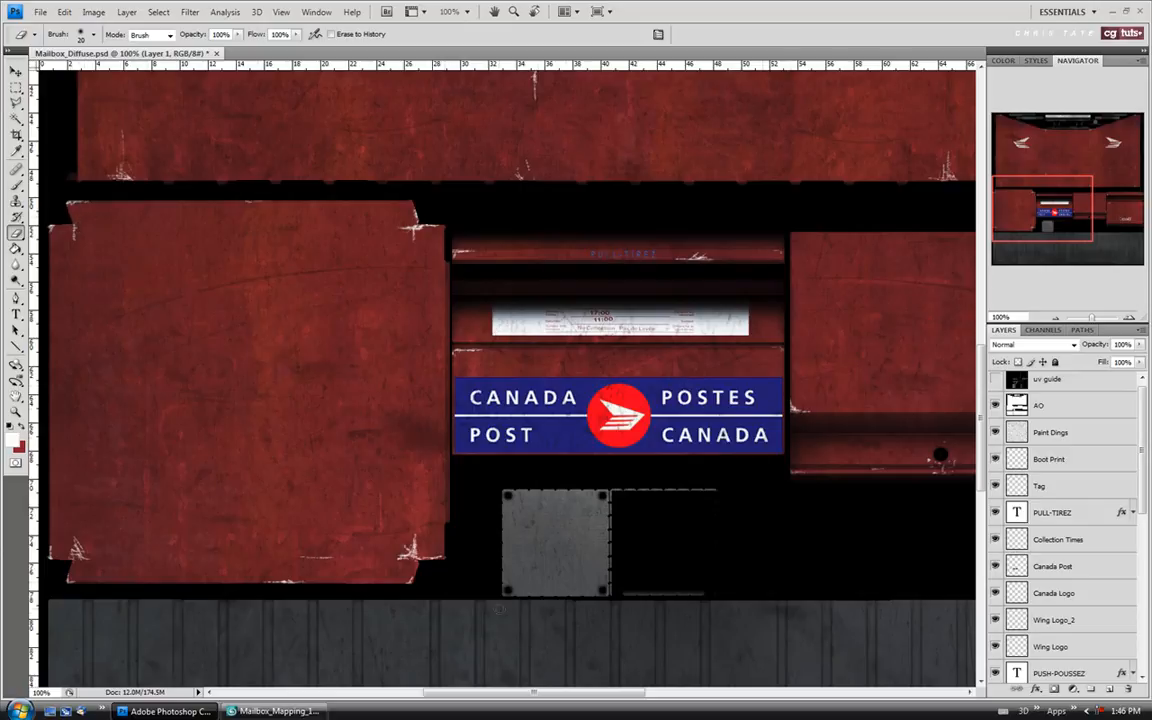
drag(1052, 221, 1101, 215)
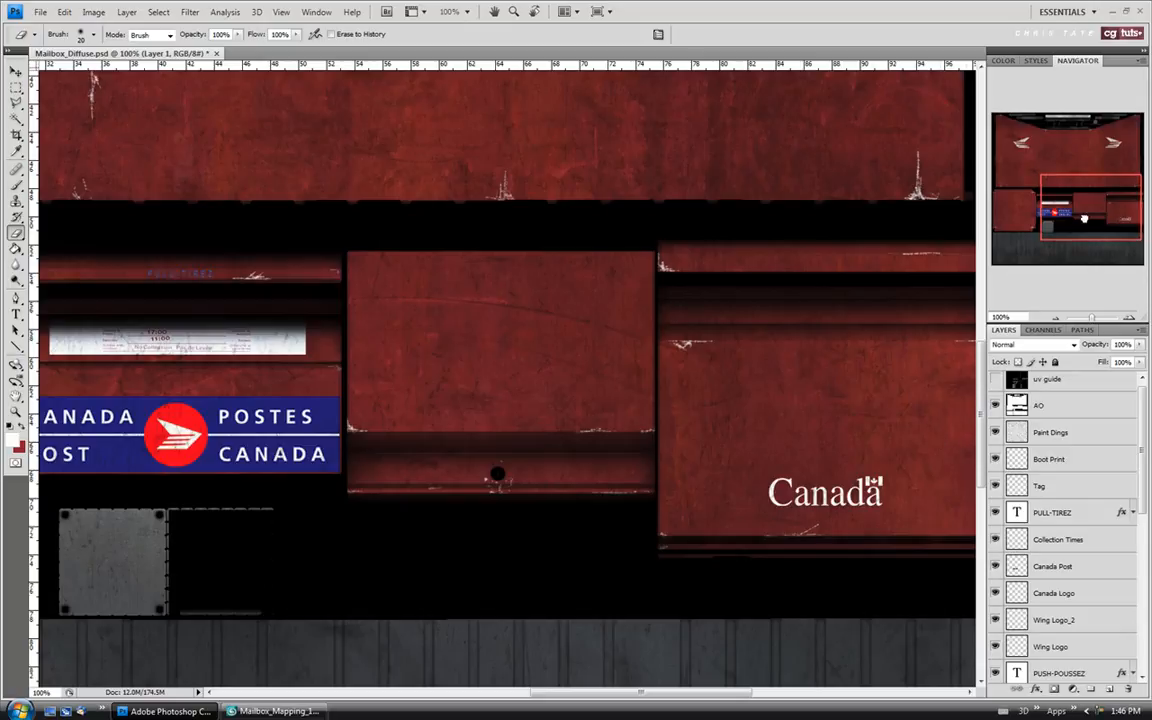
drag(1098, 216, 1101, 221)
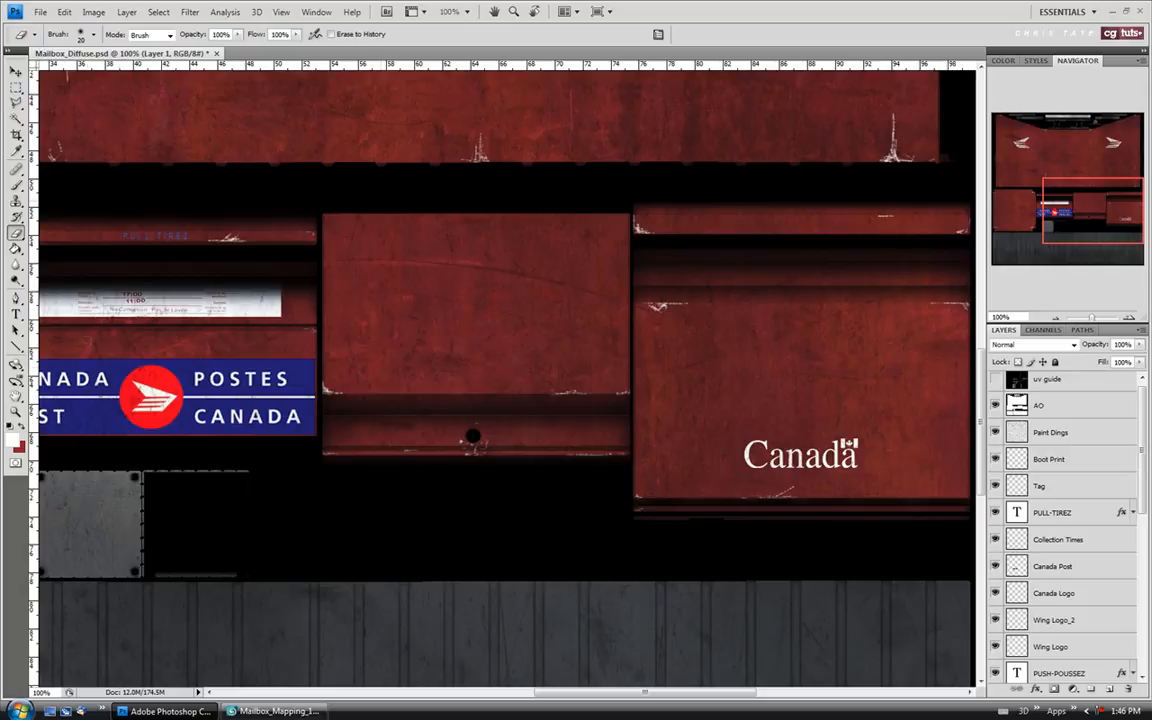
key(z)
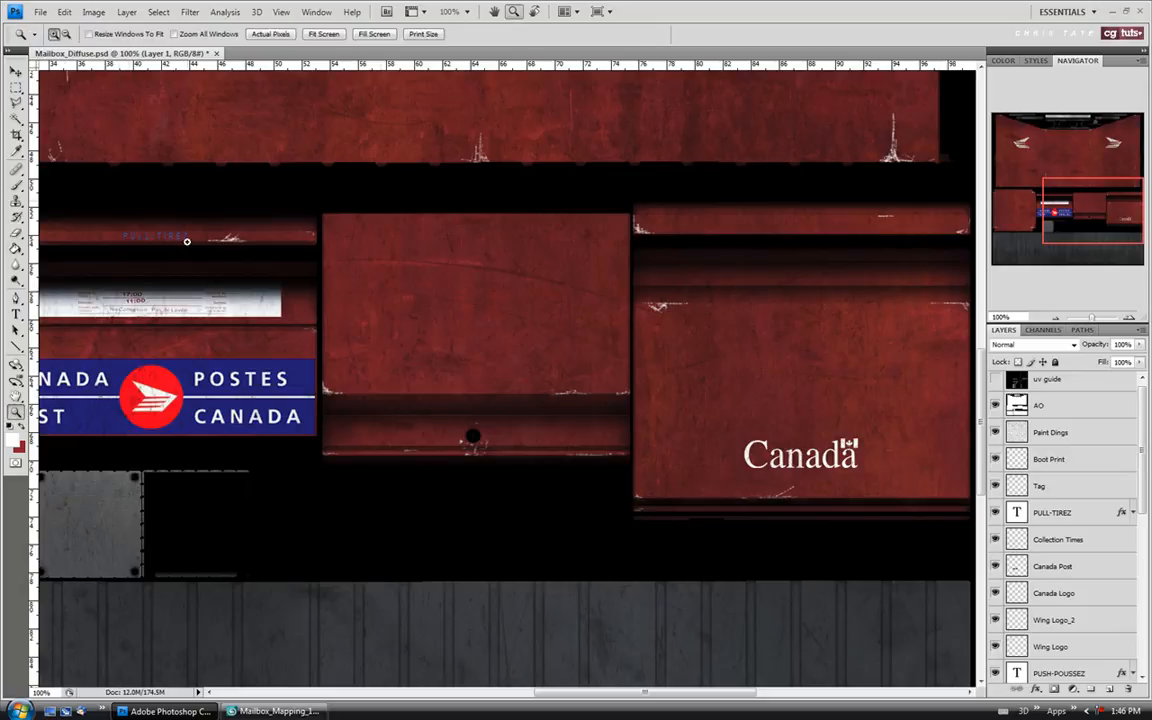
click(277, 35)
click(314, 34)
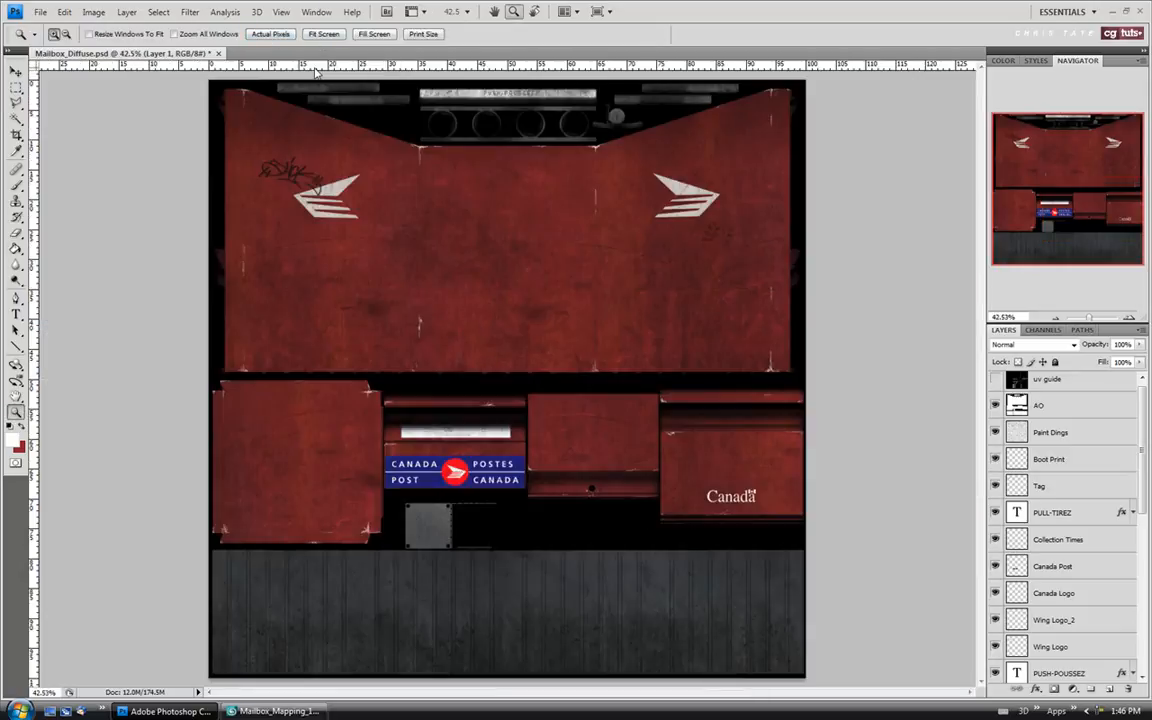
click(40, 12)
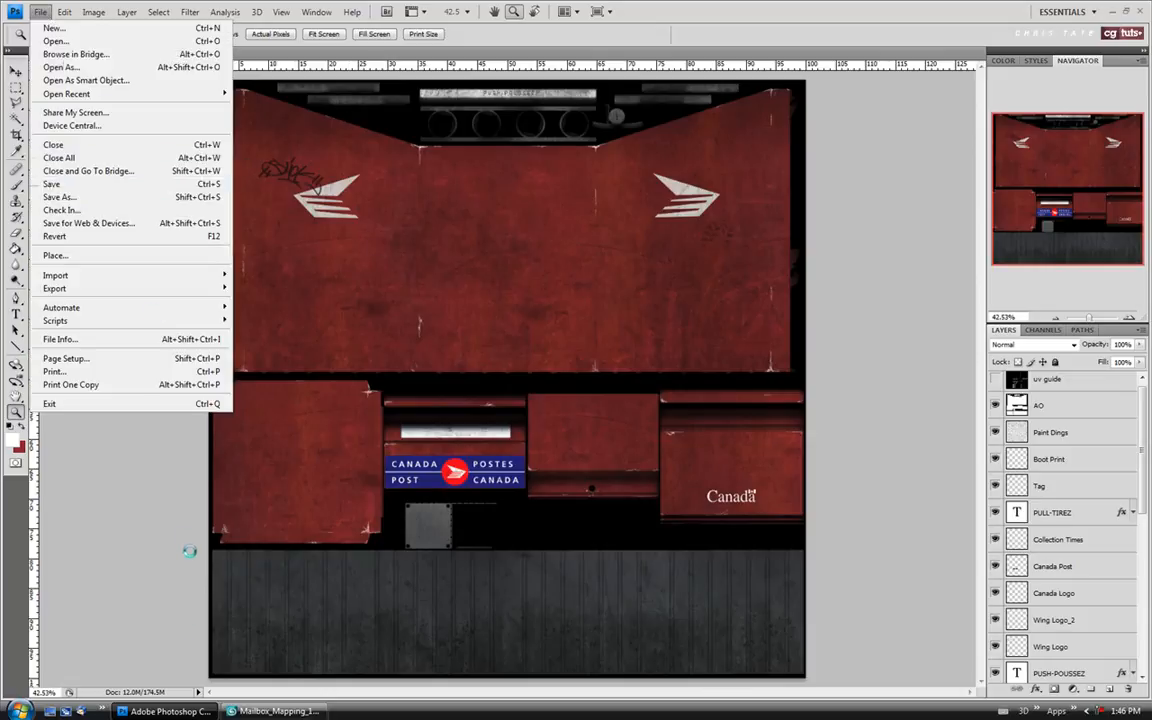
Switch to 3ds Max and check the updated texture on the whole mailbox from the front and side
click(276, 710)
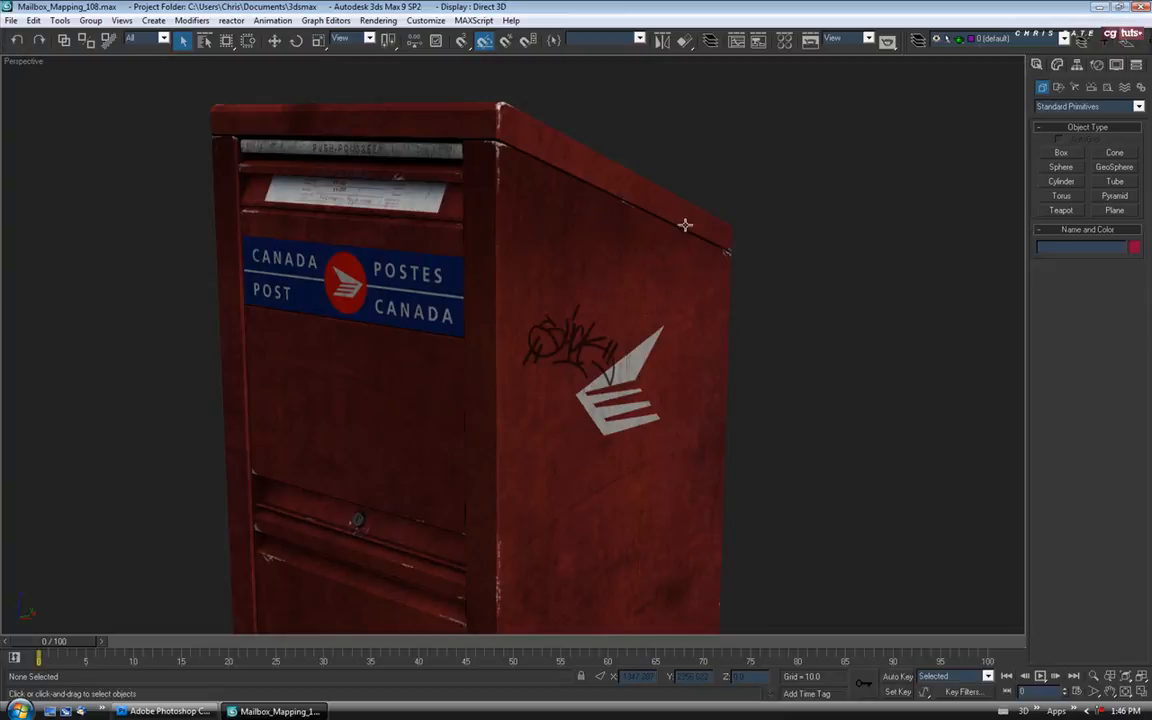
scroll(685, 243, down, 4)
drag(590, 270, 624, 347)
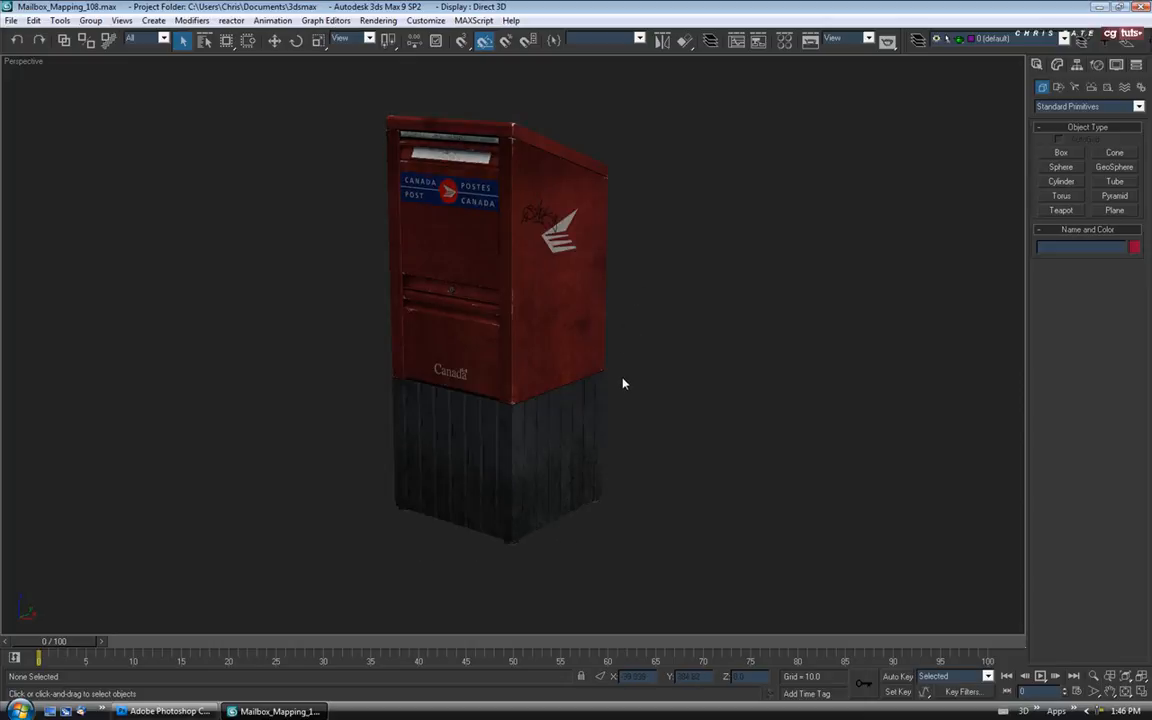